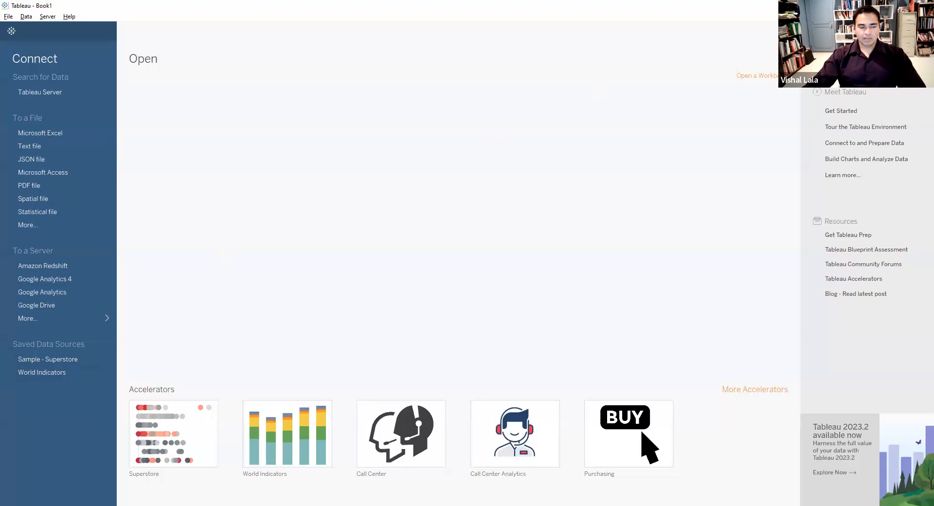
Connect to the saved Sample - Superstore data source and group its fields by folder
{"action": "left_click", "coordinate": [44, 359]}
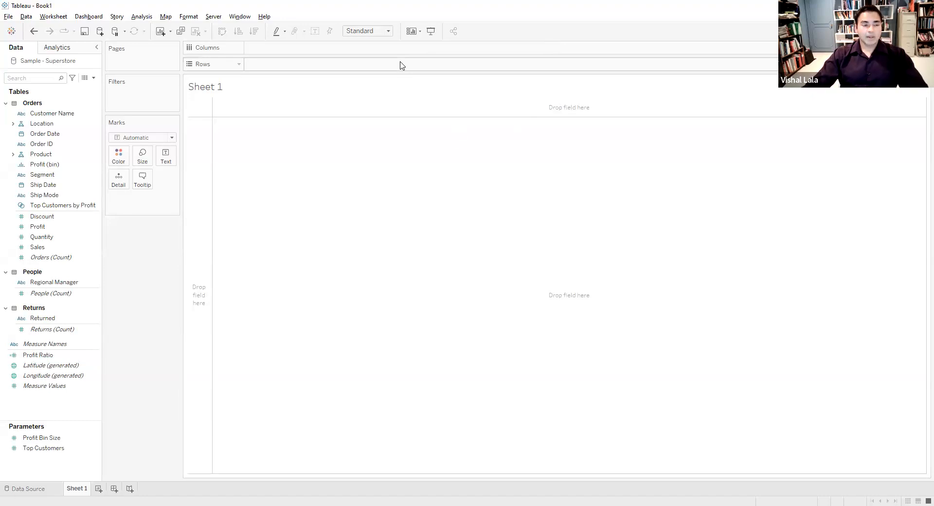
{"action": "left_click", "coordinate": [93, 78]}
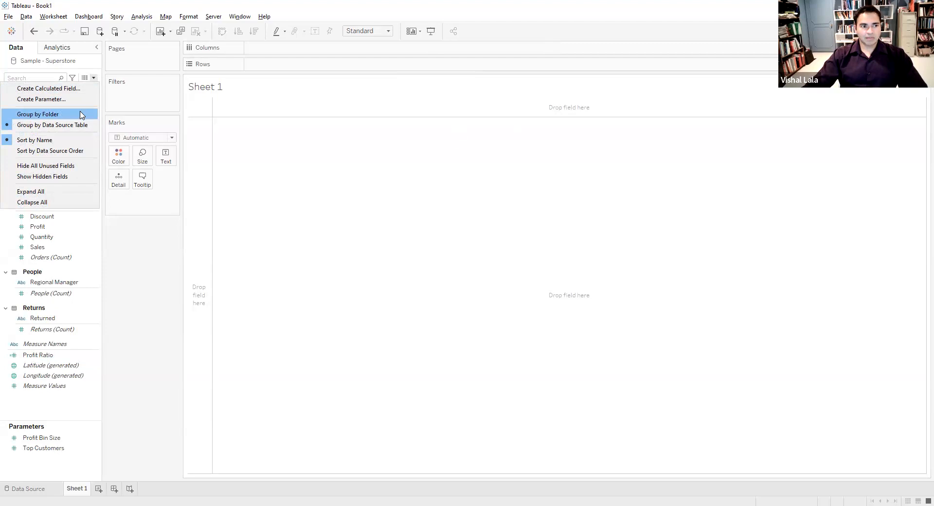
{"action": "left_click", "coordinate": [80, 115]}
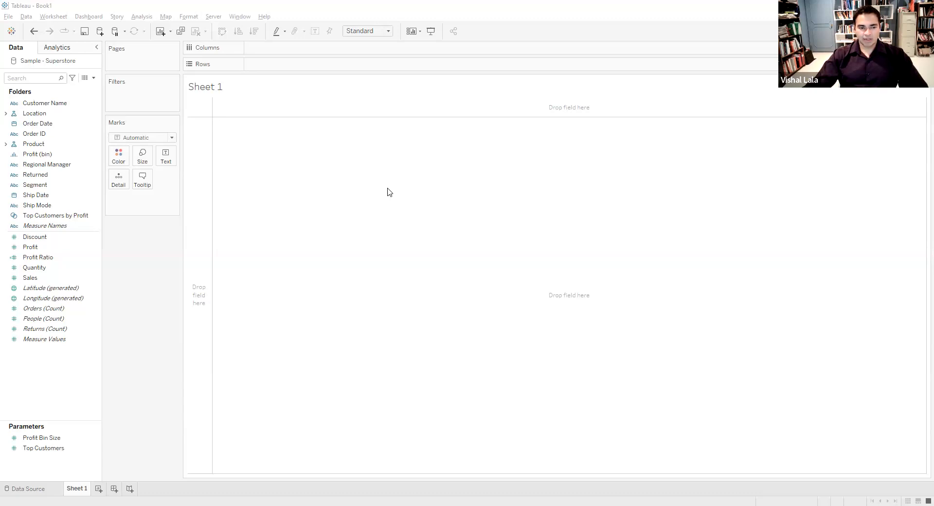
Expand the Location hierarchy and place its Region field on Rows
{"action": "left_click", "coordinate": [22, 115]}
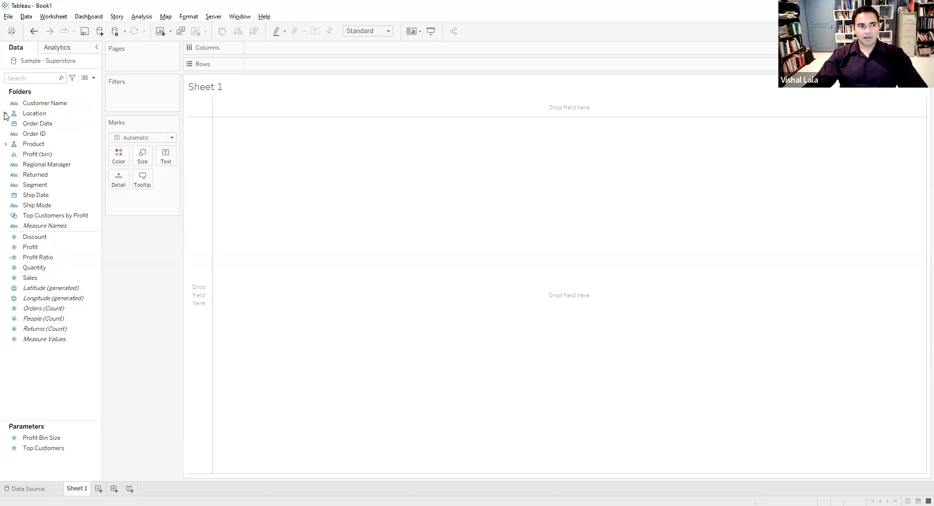
{"action": "left_click", "coordinate": [5, 113]}
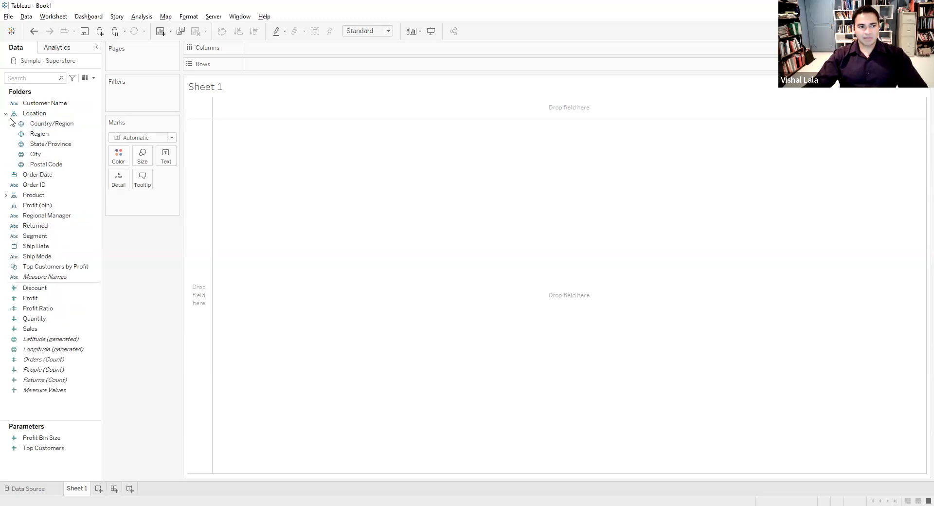
{"action": "left_click", "coordinate": [34, 135]}
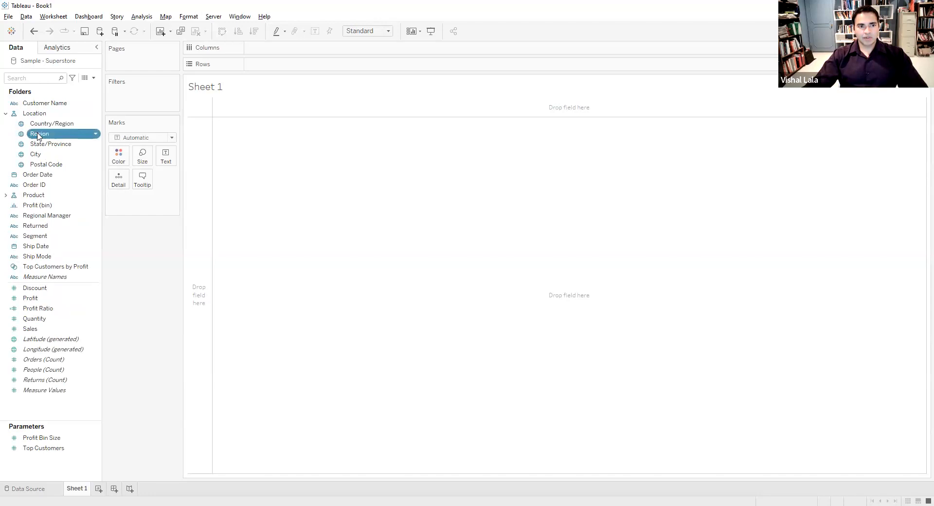
{"action": "left_click_drag", "start_coordinate": [39, 137], "coordinate": [260, 69]}
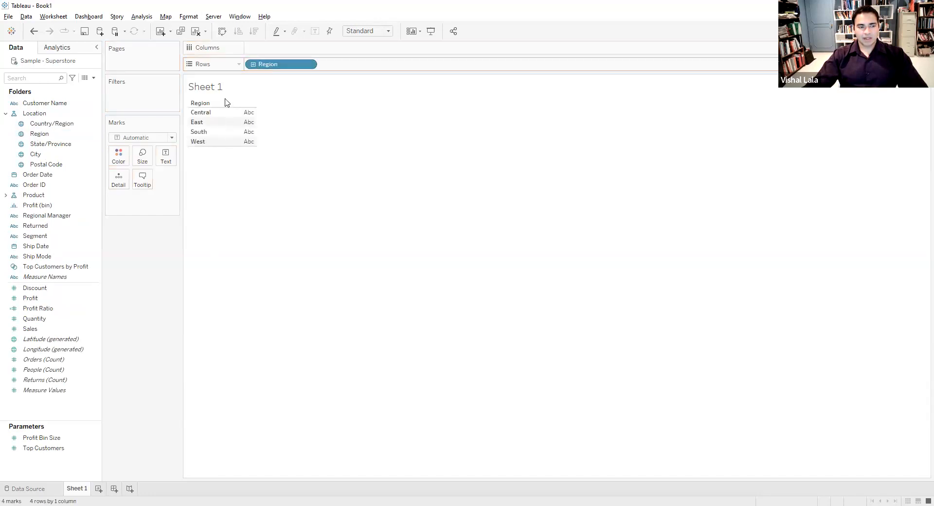
Place Orders (Count) on Columns to build a horizontal bar chart of orders by region
{"action": "left_click", "coordinate": [93, 271]}
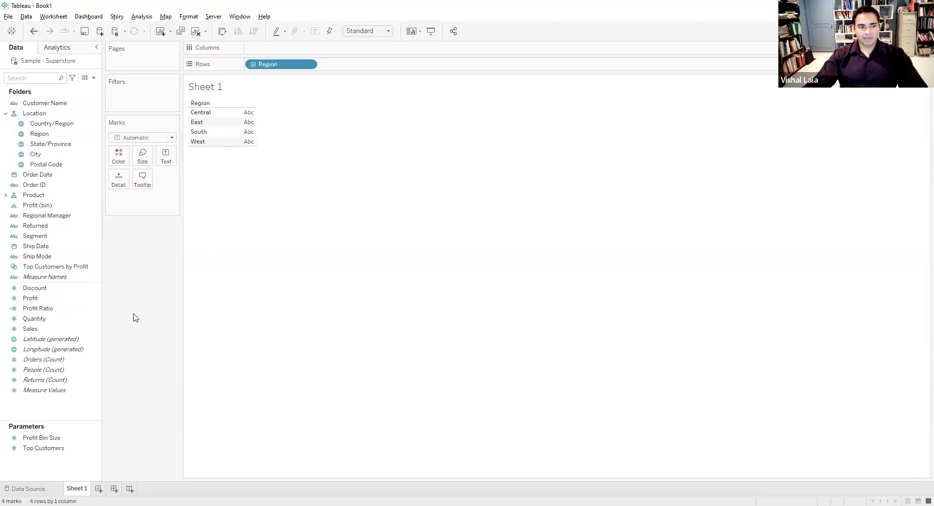
{"action": "left_click", "coordinate": [73, 361]}
{"action": "left_click_drag", "start_coordinate": [73, 360], "coordinate": [298, 49]}
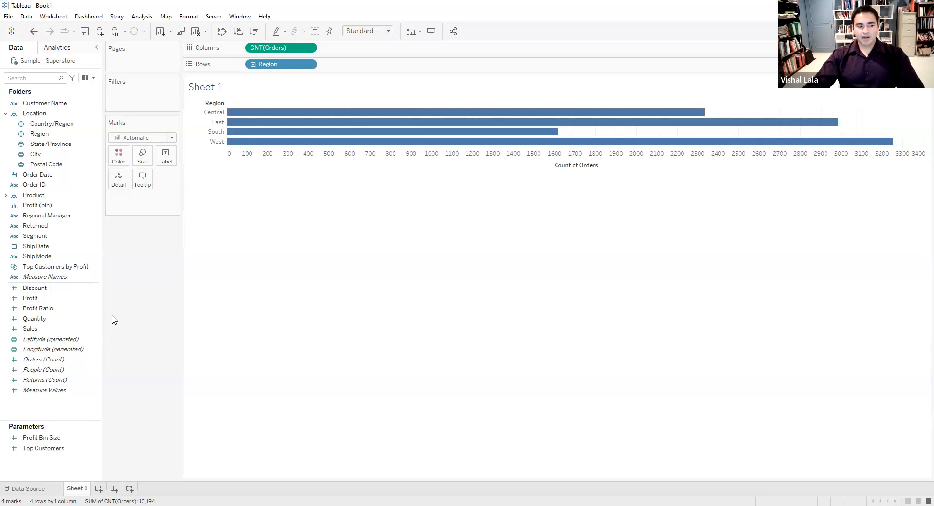
{"action": "mouse_move", "coordinate": [306, 117]}
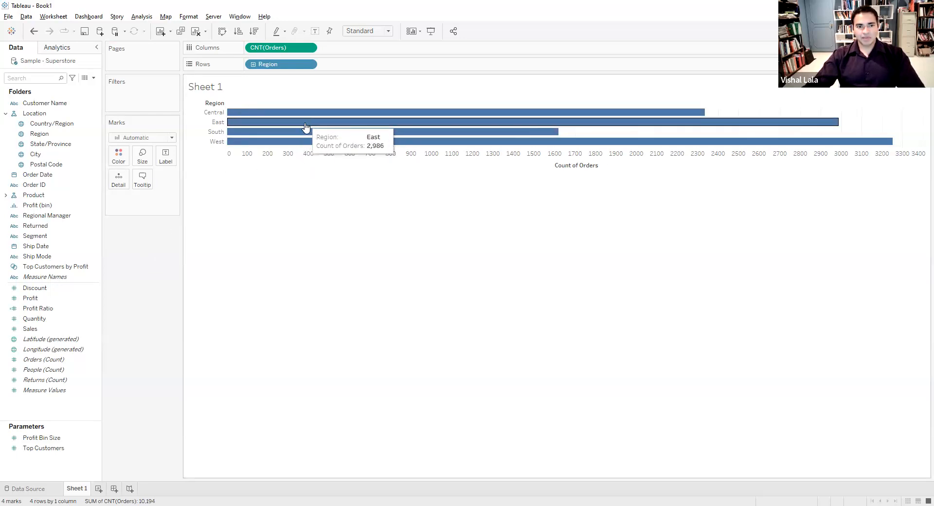
{"action": "mouse_move", "coordinate": [305, 133]}
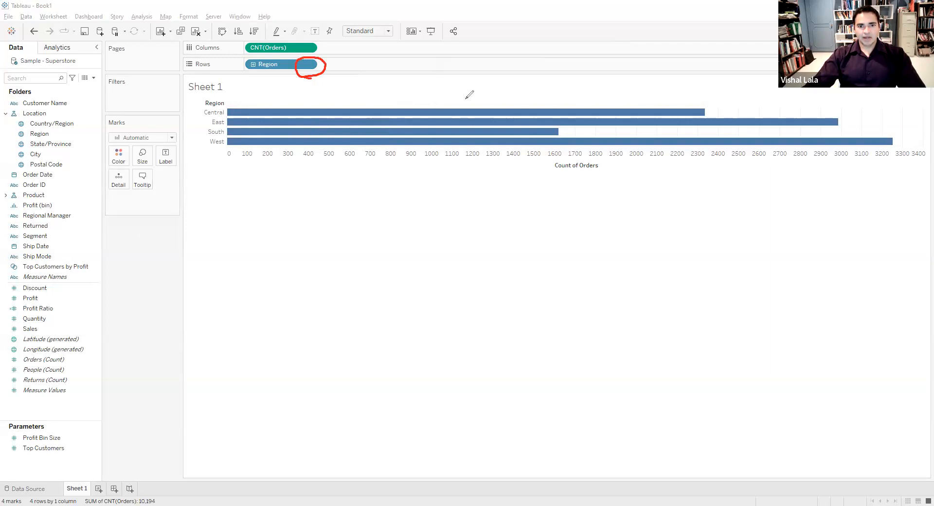
{"action": "mouse_move", "coordinate": [452, 100]}
{"action": "left_mouse_down"}
{"action": "mouse_move", "coordinate": [477, 99]}
{"action": "mouse_move", "coordinate": [466, 88]}
{"action": "mouse_move", "coordinate": [455, 90]}
{"action": "mouse_move", "coordinate": [457, 101]}
{"action": "left_mouse_up"}
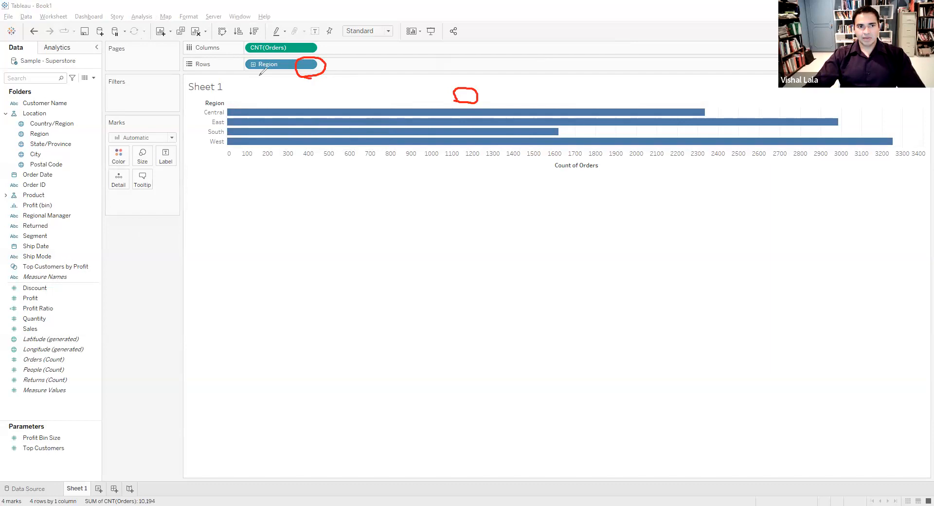
{"action": "mouse_move", "coordinate": [237, 36]}
{"action": "left_mouse_down"}
{"action": "mouse_move", "coordinate": [265, 29]}
{"action": "mouse_move", "coordinate": [233, 21]}
{"action": "mouse_move", "coordinate": [229, 35]}
{"action": "left_mouse_up"}
{"action": "key", "text": "Escape"}
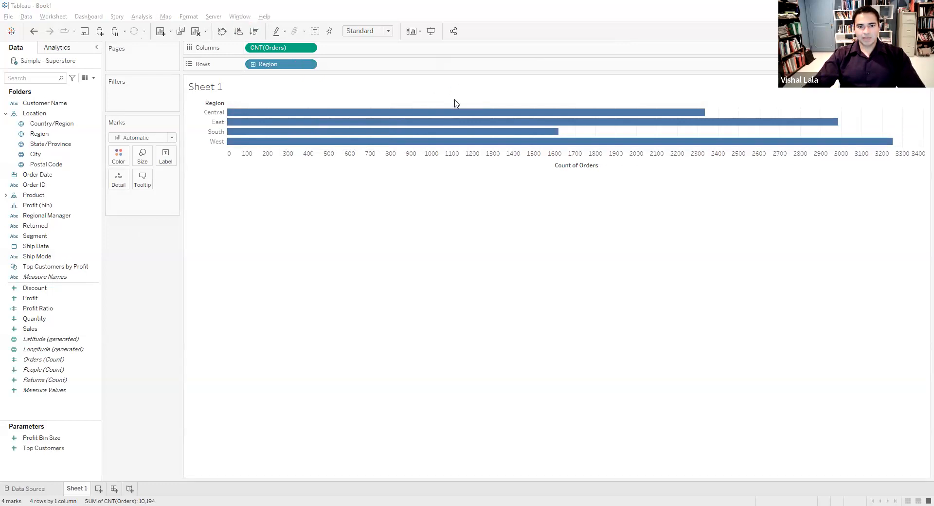
Cycle the Region bars through descending, ascending and unsorted order by Count of Orders directly in the chart
{"action": "mouse_move", "coordinate": [575, 107]}
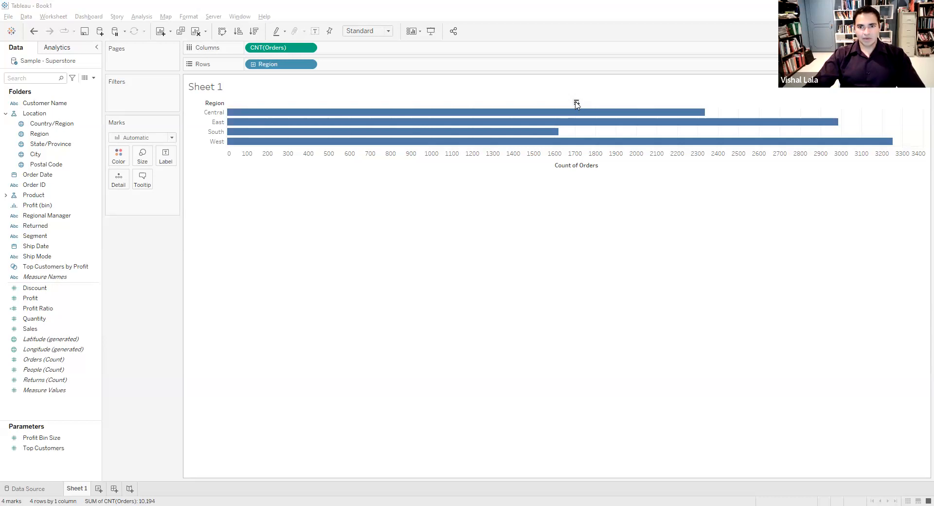
{"action": "left_click", "coordinate": [576, 103]}
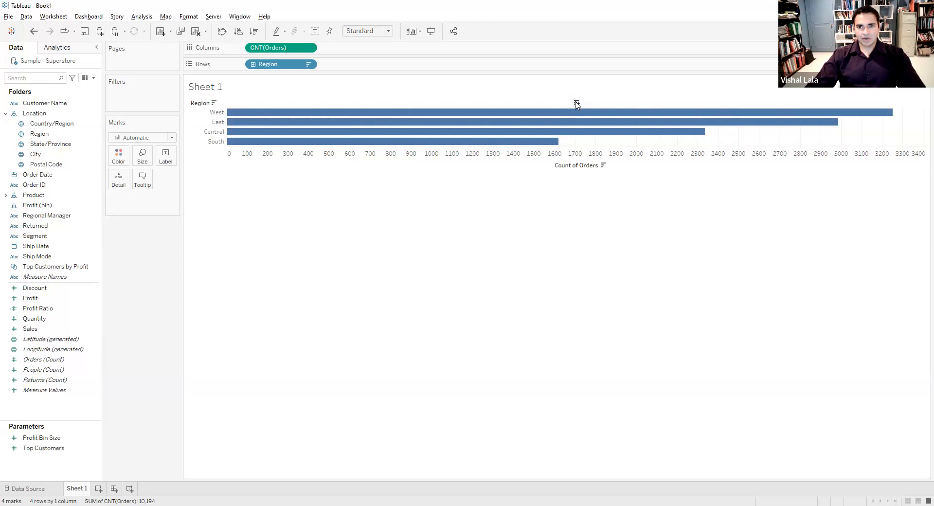
{"action": "left_click", "coordinate": [576, 102]}
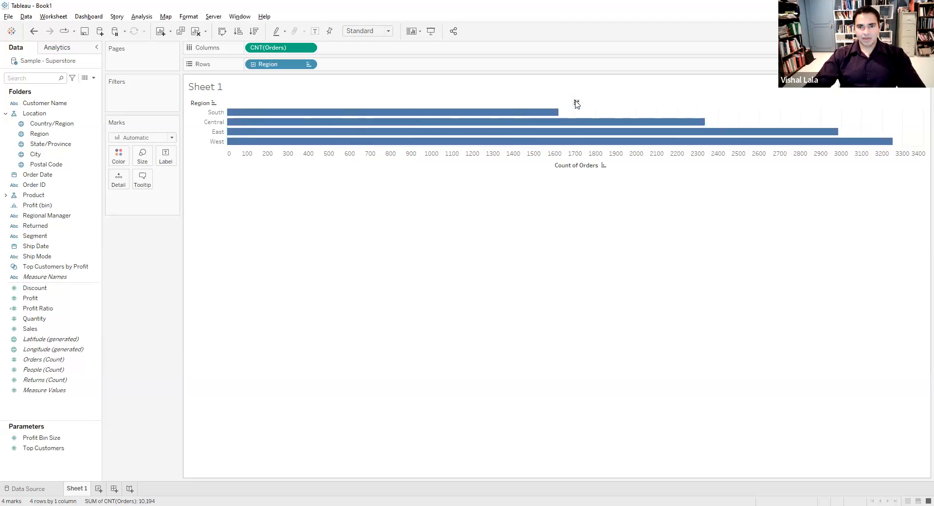
{"action": "left_click", "coordinate": [576, 102]}
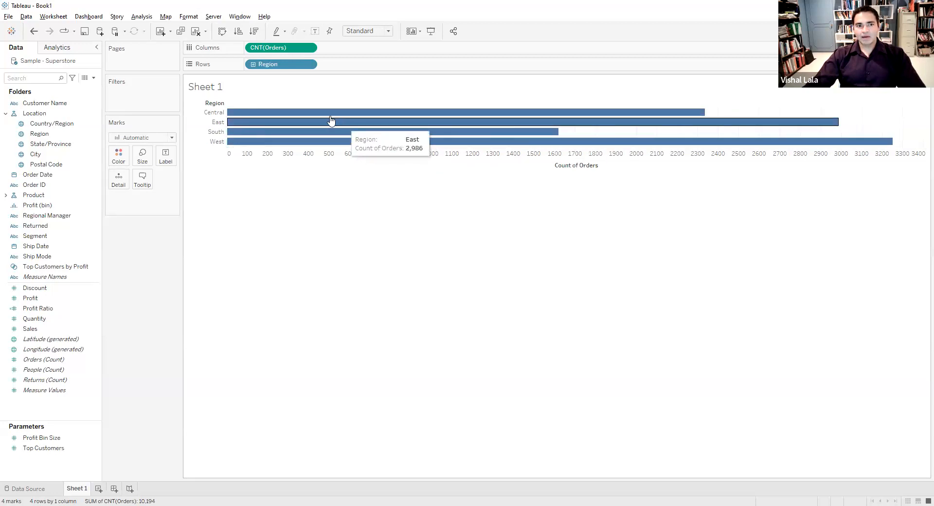
Sort the regions by count of orders in descending and ascending order, and undo the sorting
{"action": "left_click", "coordinate": [240, 38]}
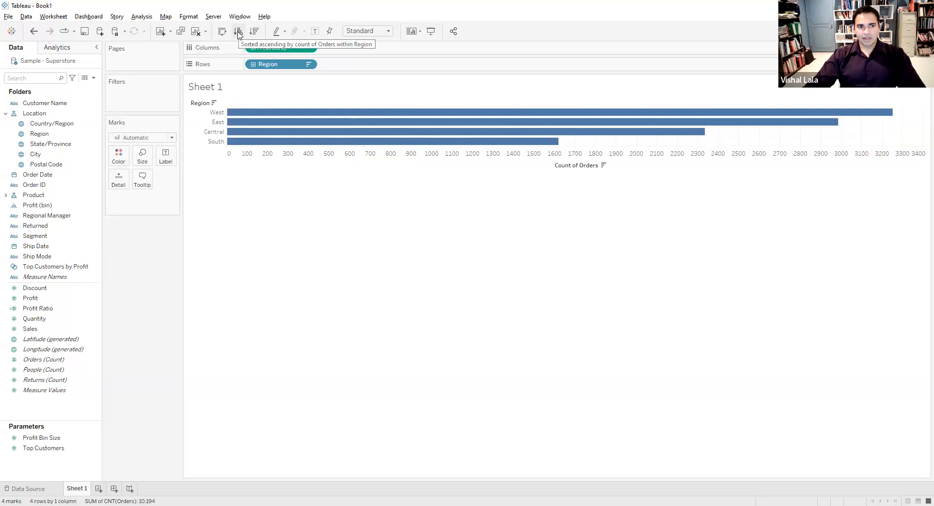
{"action": "left_click", "coordinate": [238, 32]}
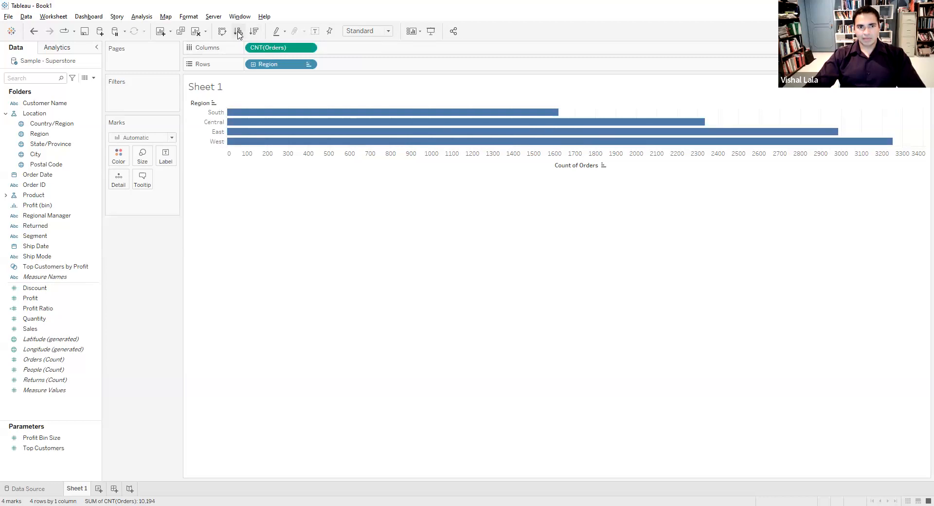
{"action": "left_click", "coordinate": [31, 33]}
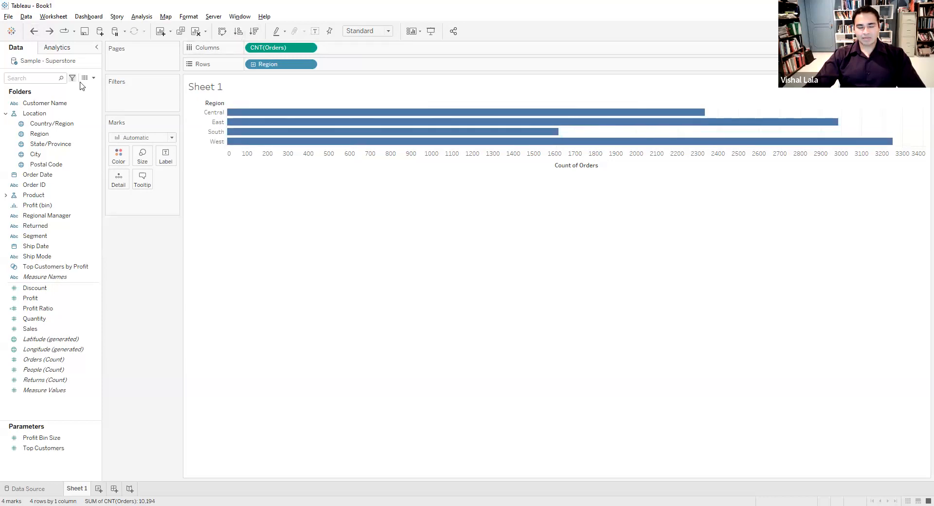
Sort the Region field on Rows by Field in descending order, using Orders with the Count aggregation
{"action": "left_click", "coordinate": [309, 66]}
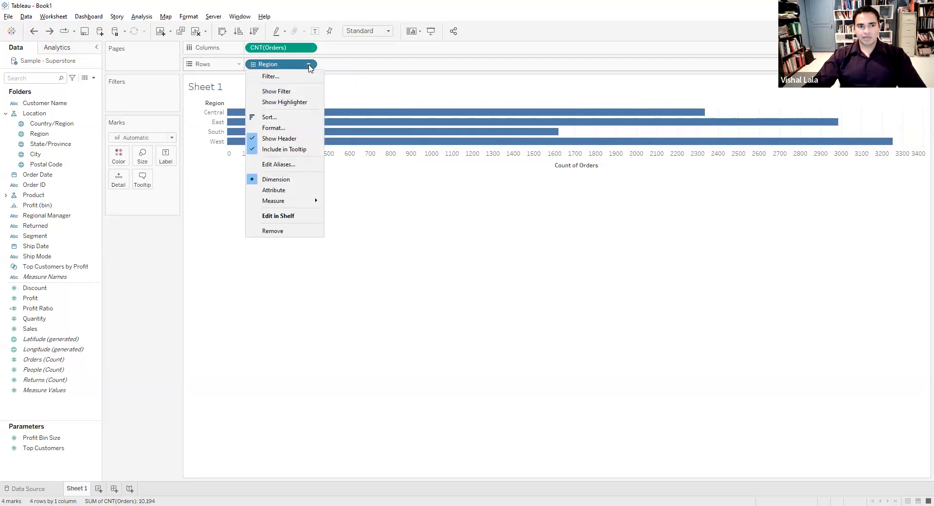
{"action": "left_click", "coordinate": [300, 117]}
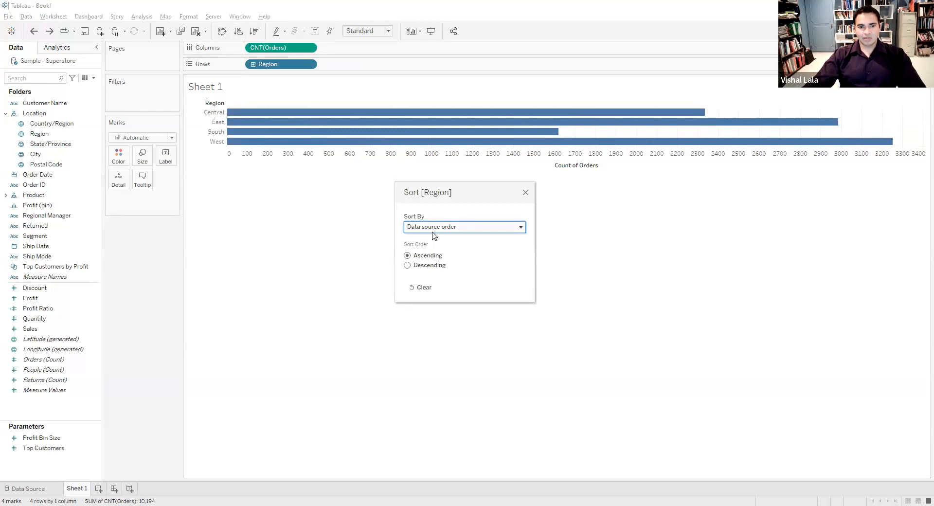
{"action": "left_click", "coordinate": [521, 228]}
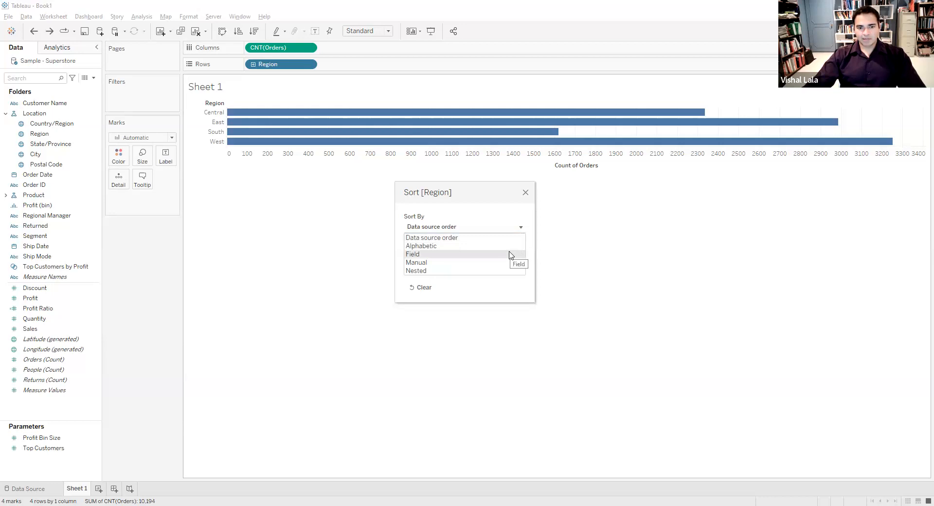
{"action": "left_click", "coordinate": [510, 254]}
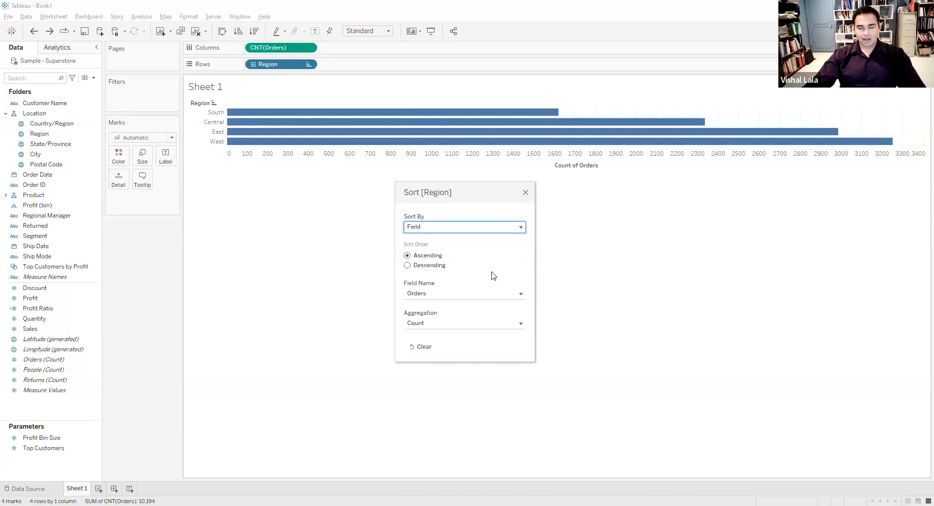
{"action": "left_click", "coordinate": [407, 265]}
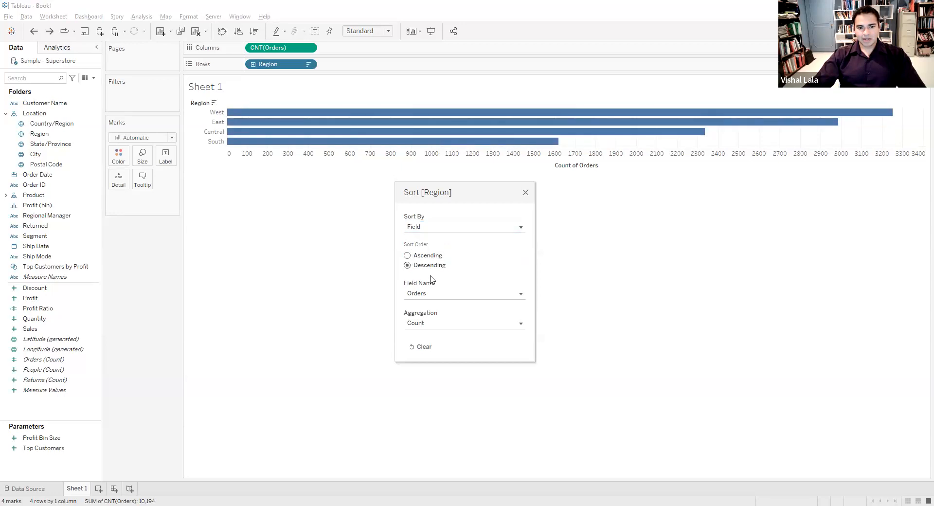
{"action": "left_click", "coordinate": [443, 294]}
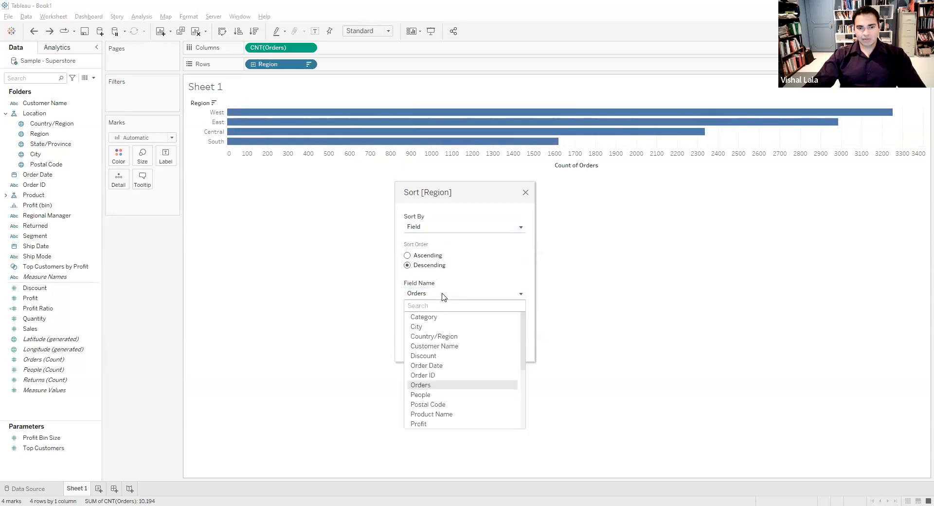
{"action": "left_click", "coordinate": [475, 277]}
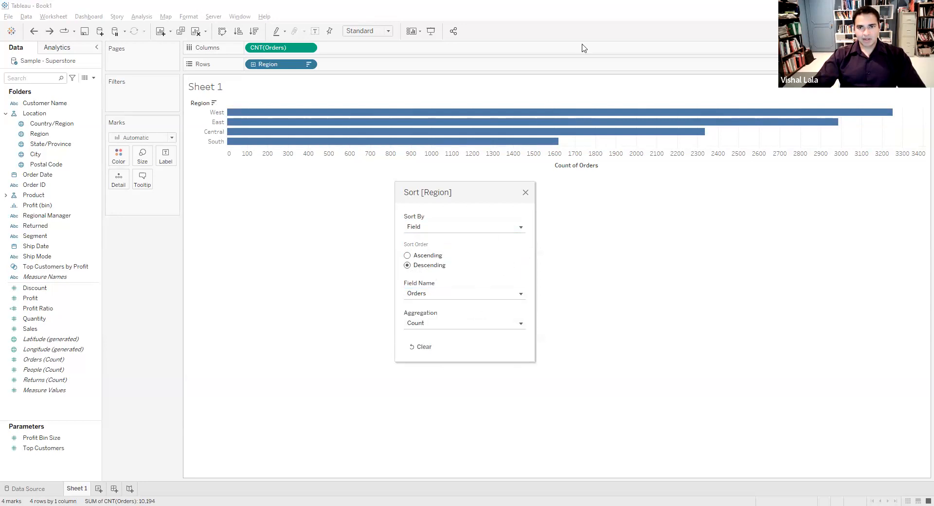
{"action": "mouse_move", "coordinate": [413, 333]}
{"action": "left_mouse_down"}
{"action": "mouse_move", "coordinate": [546, 316]}
{"action": "mouse_move", "coordinate": [479, 268]}
{"action": "mouse_move", "coordinate": [413, 280]}
{"action": "mouse_move", "coordinate": [406, 311]}
{"action": "mouse_move", "coordinate": [424, 332]}
{"action": "left_mouse_up"}
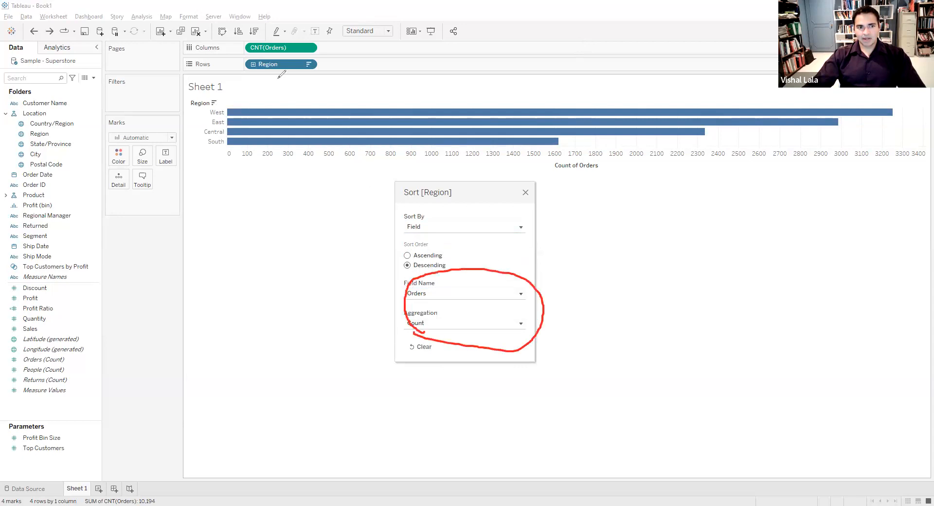
{"action": "mouse_move", "coordinate": [197, 68]}
{"action": "left_mouse_down"}
{"action": "mouse_move", "coordinate": [244, 46]}
{"action": "mouse_move", "coordinate": [232, 62]}
{"action": "left_mouse_up"}
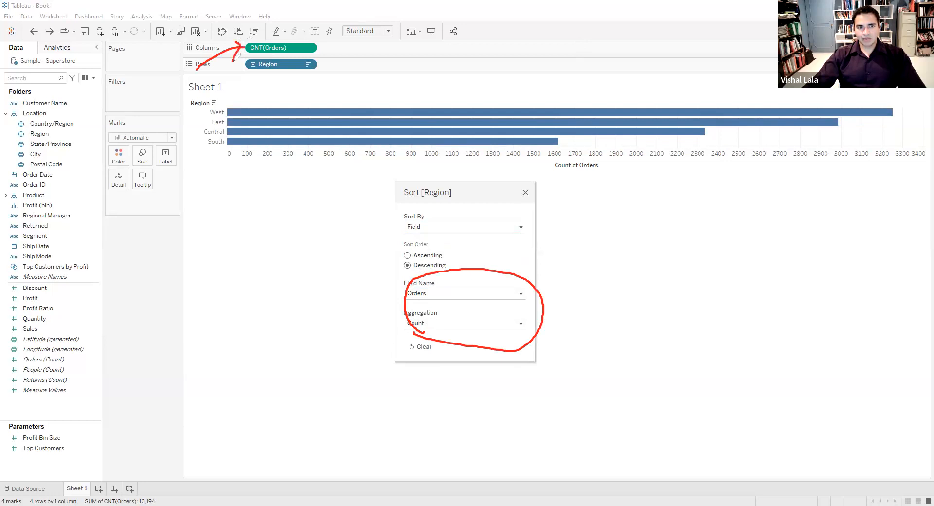
{"action": "left_click", "coordinate": [587, 39]}
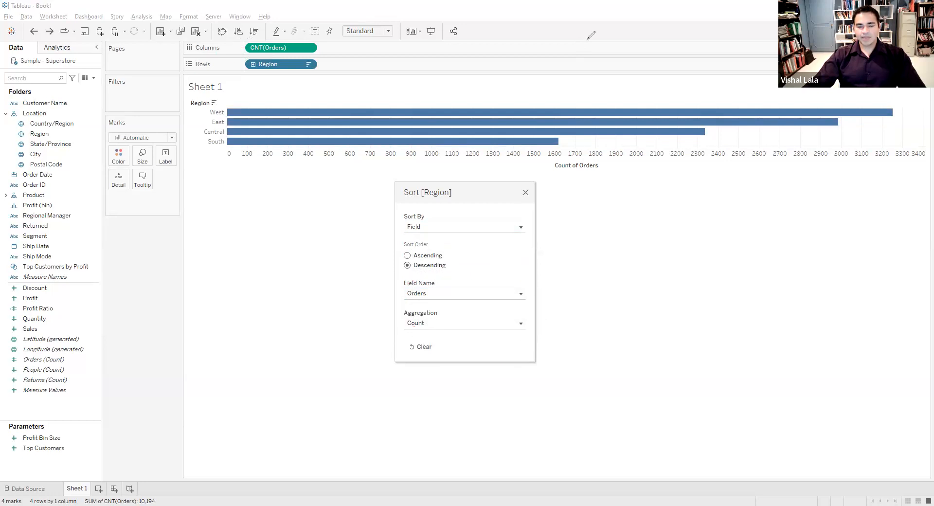
Try ascending order for the Region sort, return it to descending and close the sort settings
{"action": "left_click", "coordinate": [408, 256]}
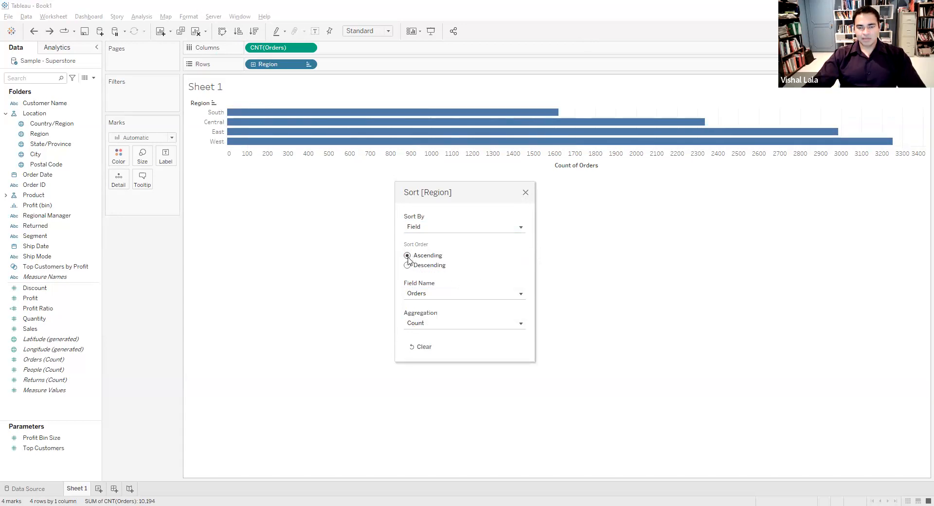
{"action": "left_click", "coordinate": [525, 194]}
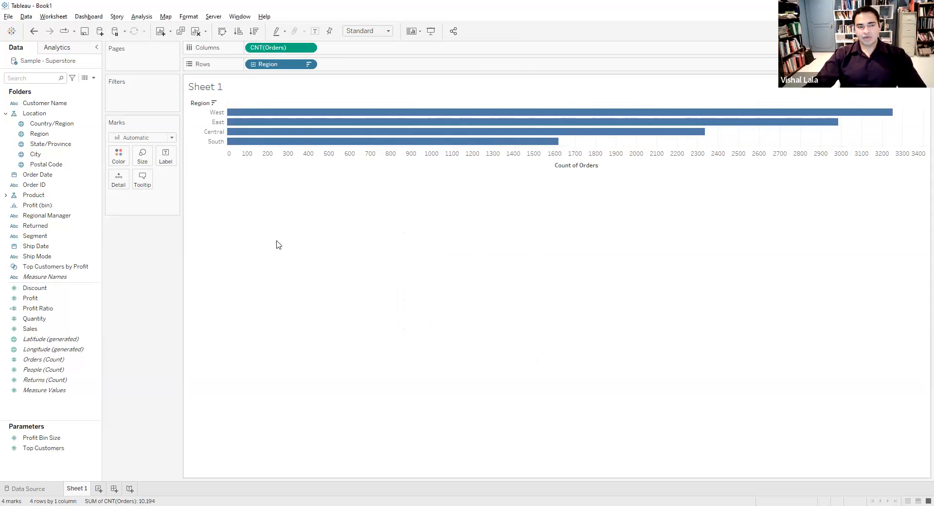
Rename the Sheet 1 worksheet as Simple Sort
{"action": "double_click", "coordinate": [75, 488]}
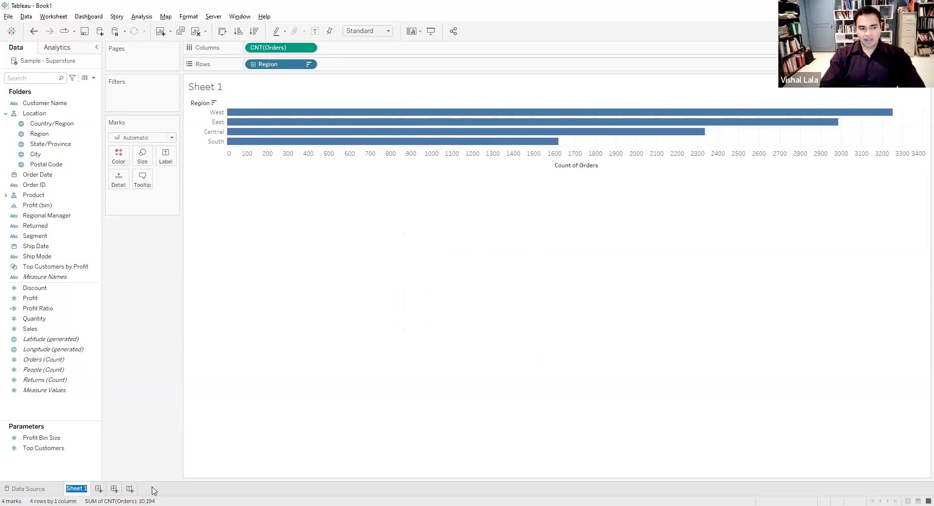
{"action": "type", "text": "REgion"}
{"action": "key", "text": "BackSpace"}
{"action": "key", "text": "BackSpace"}
{"action": "key", "text": "BackSpace"}
{"action": "key", "text": "BackSpace"}
{"action": "key", "text": "BackSpace"}
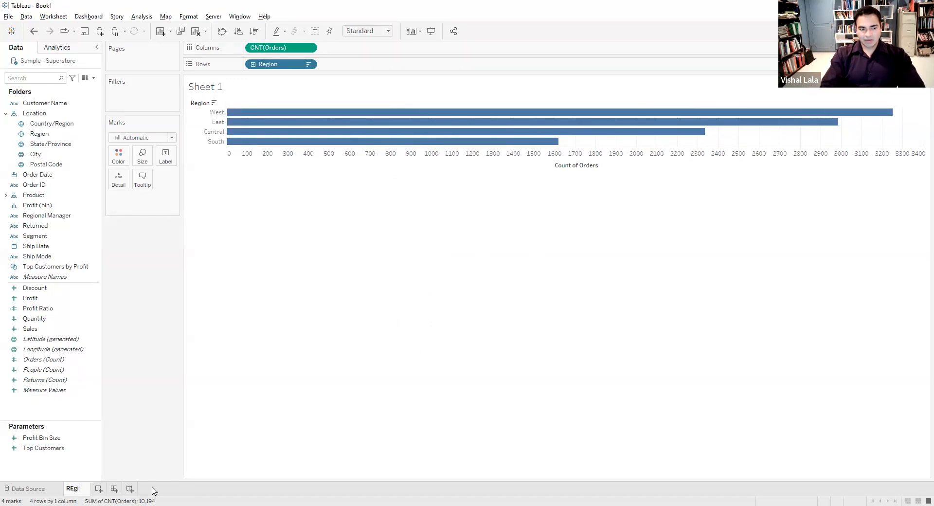
{"action": "type", "text": "Simple Sort"}
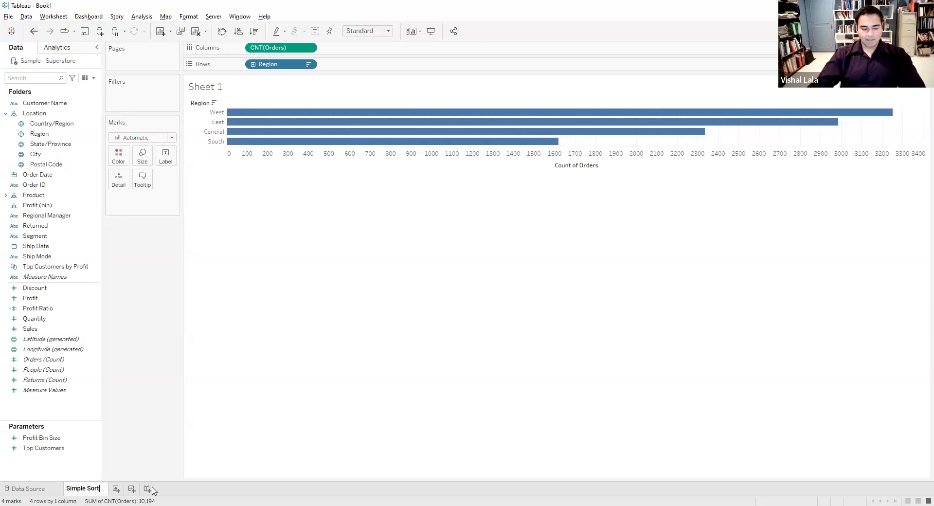
Add a new blank worksheet, return to the Simple Sort worksheet and duplicate it
{"action": "left_click", "coordinate": [117, 489]}
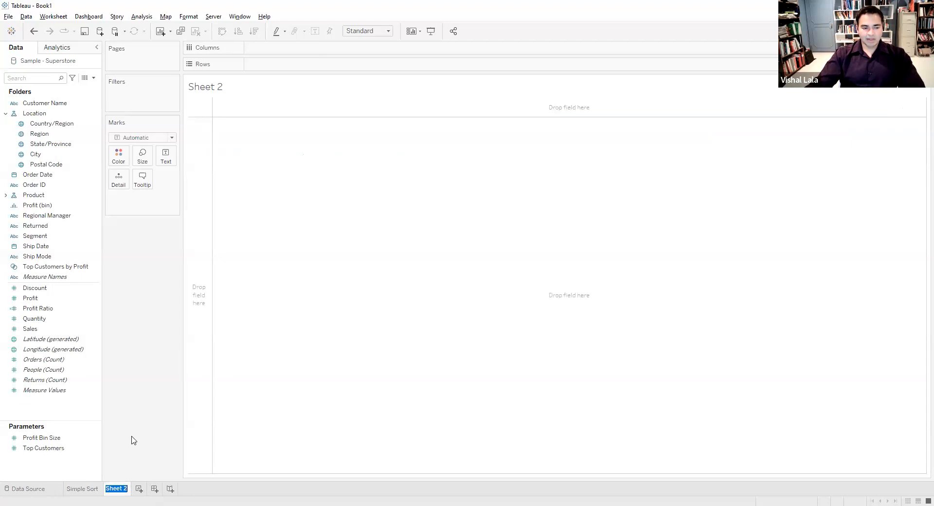
{"action": "left_click", "coordinate": [88, 491]}
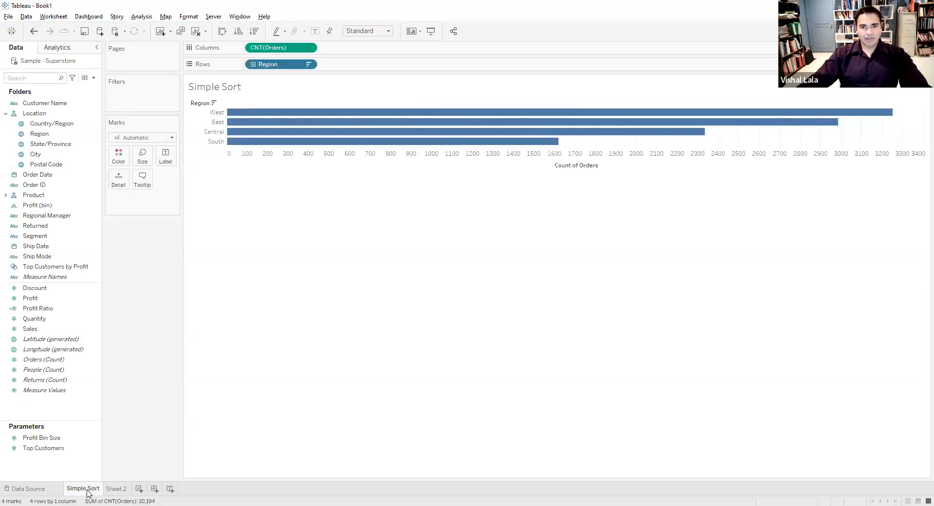
{"action": "right_click", "coordinate": [78, 479]}
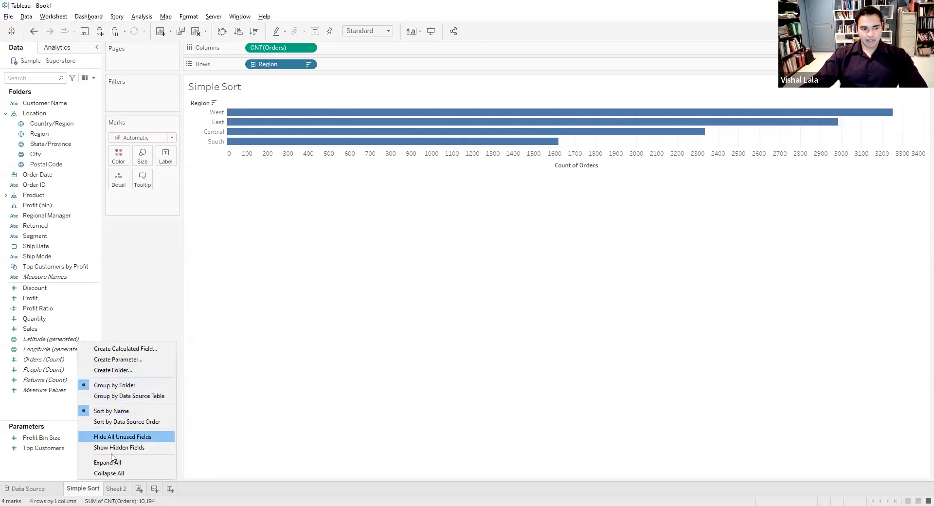
{"action": "right_click", "coordinate": [89, 492]}
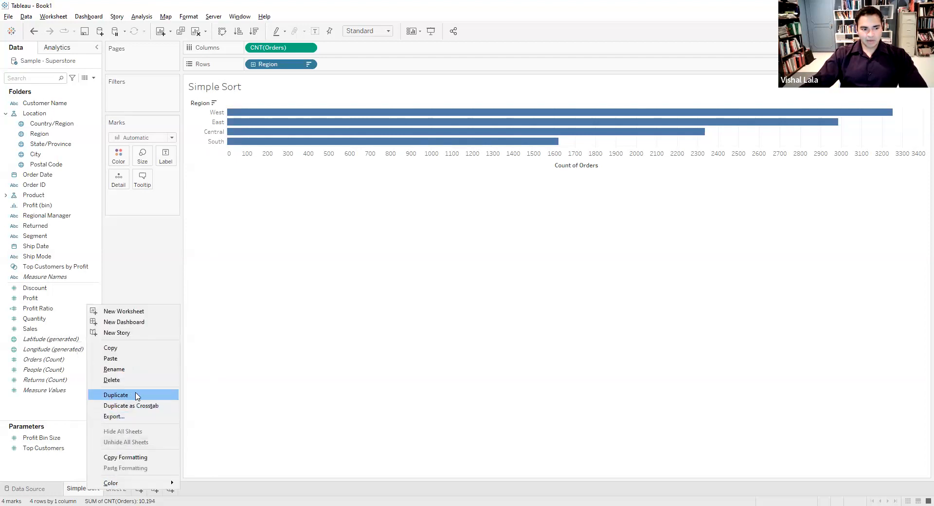
{"action": "left_click", "coordinate": [140, 395]}
Rename the duplicated Simple Sort worksheet as Sort Region and Subcategory
{"action": "double_click", "coordinate": [127, 487]}
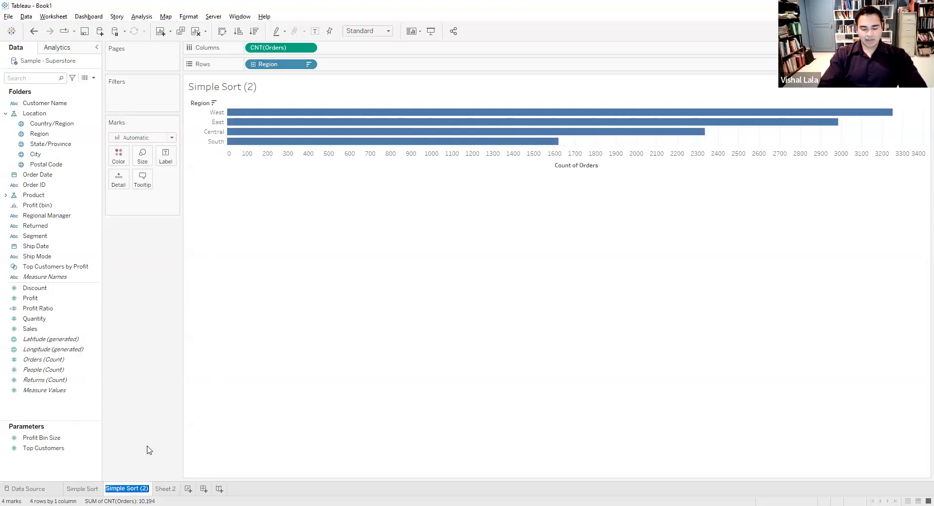
{"action": "key", "text": "BackSpace"}
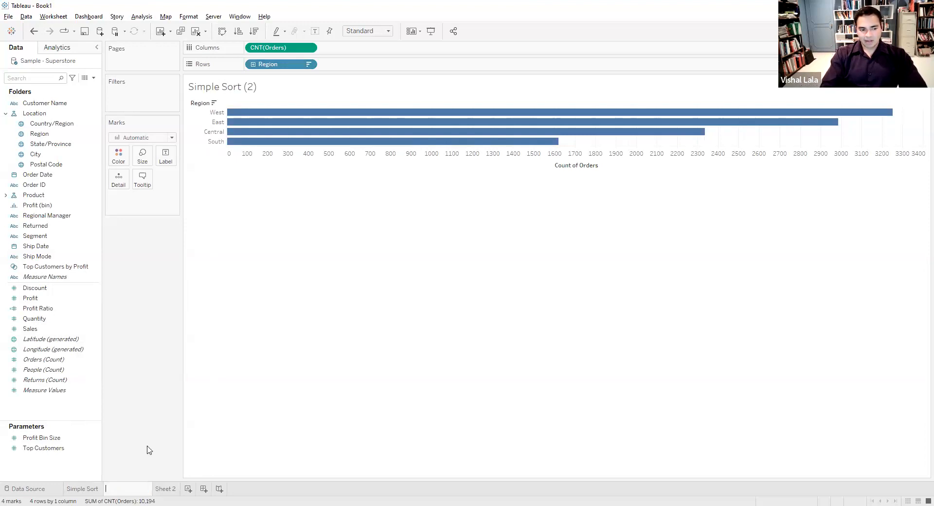
{"action": "type", "text": "Sort"}
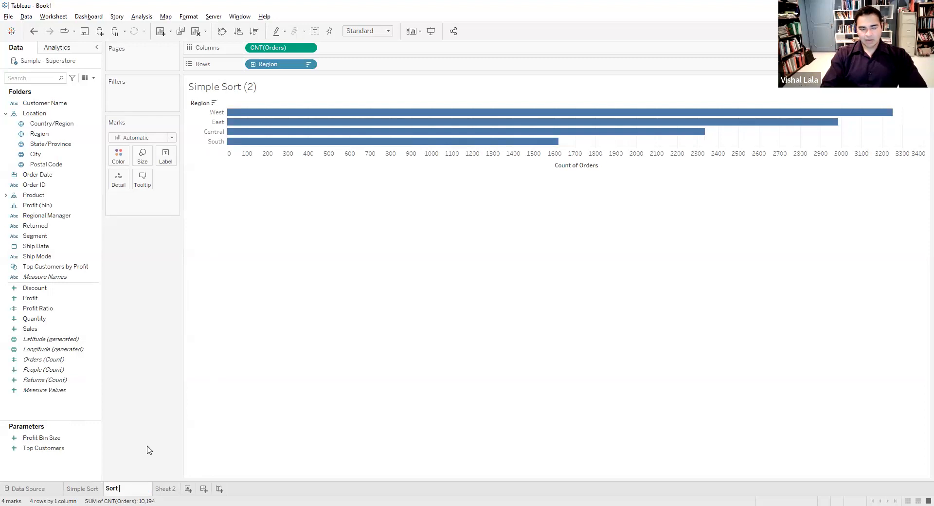
{"action": "type", "text": "Region and Sub"}
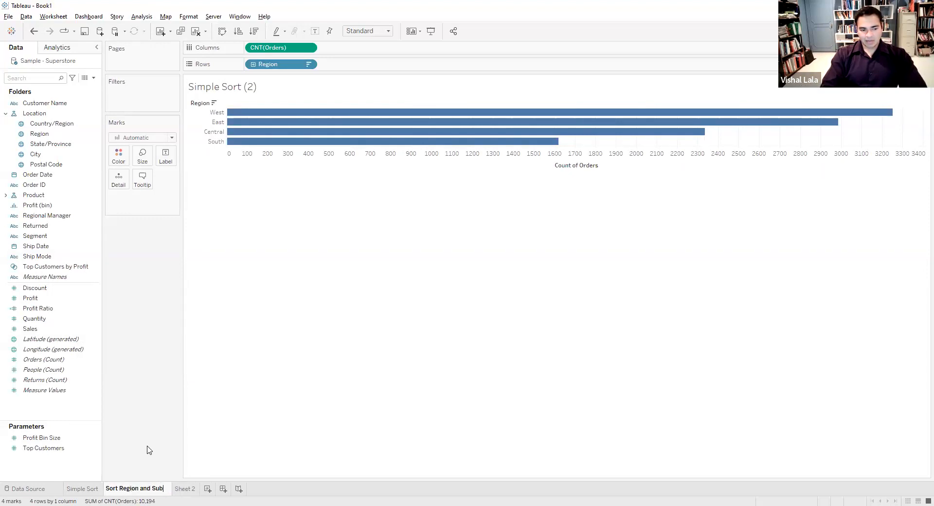
{"action": "type", "text": "c"}
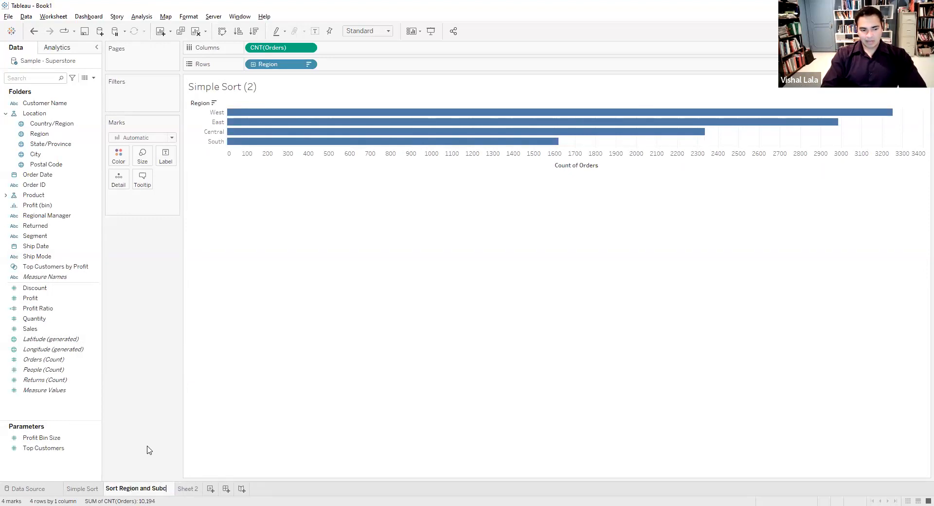
{"action": "type", "text": "ategory"}
{"action": "key", "text": "Return"}
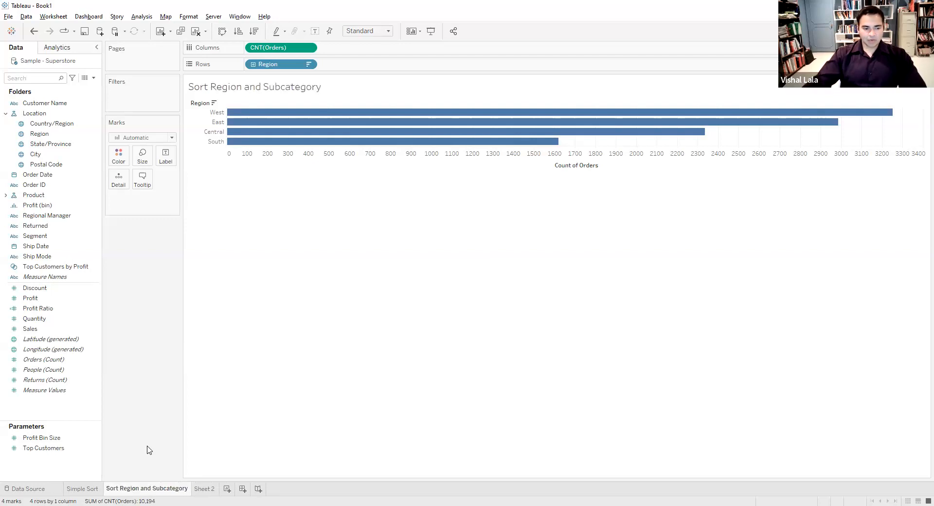
Rename the original Simple Sort worksheet as Sort Region
{"action": "left_click", "coordinate": [90, 488]}
{"action": "double_click", "coordinate": [86, 488]}
{"action": "type", "text": "S"}
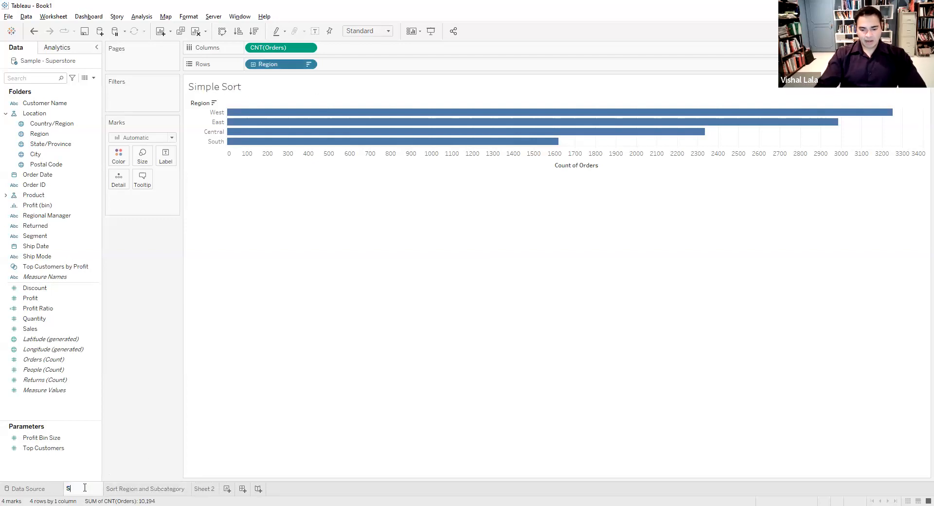
{"action": "type", "text": "ort Region"}
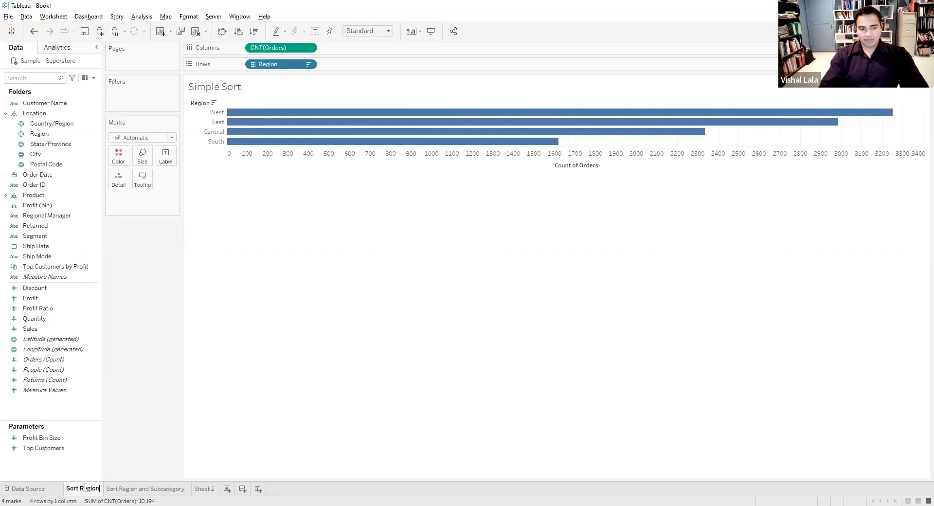
{"action": "key", "text": "Return"}
On the Sort Region and Subcategory sheet, add Sub-Category from the Product hierarchy after Region on Rows, and swap rows and columns
{"action": "left_click", "coordinate": [141, 489]}
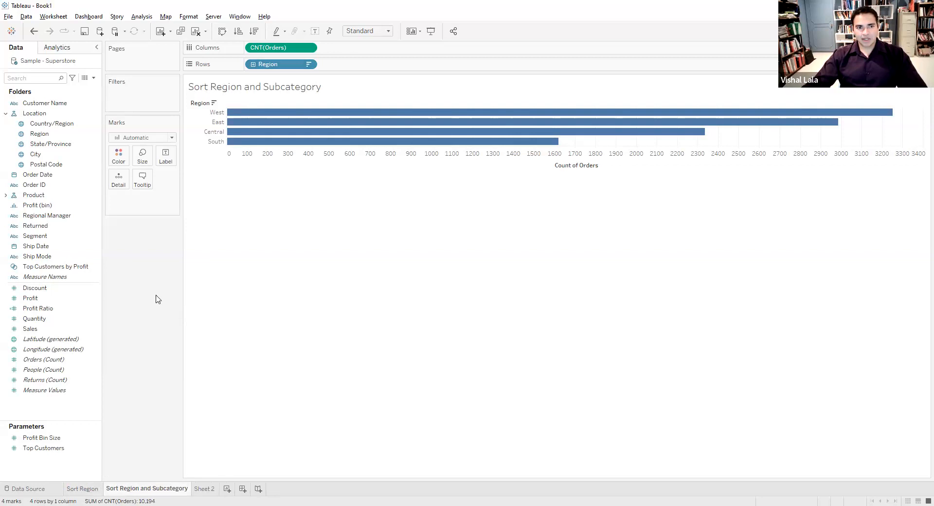
{"action": "left_click", "coordinate": [5, 194]}
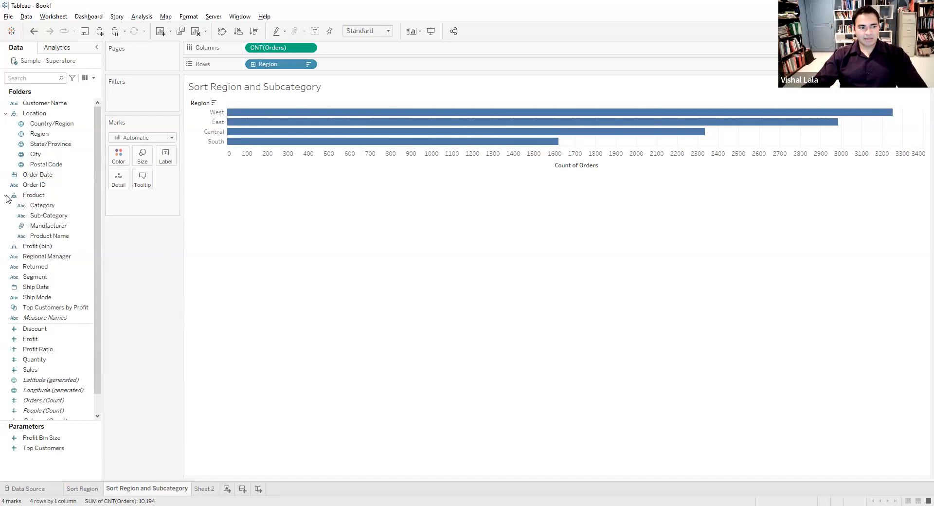
{"action": "left_click", "coordinate": [39, 216]}
{"action": "mouse_move", "coordinate": [39, 216]}
{"action": "left_mouse_down"}
{"action": "mouse_move", "coordinate": [342, 82]}
{"action": "mouse_move", "coordinate": [358, 61]}
{"action": "mouse_move", "coordinate": [347, 65]}
{"action": "left_mouse_up"}
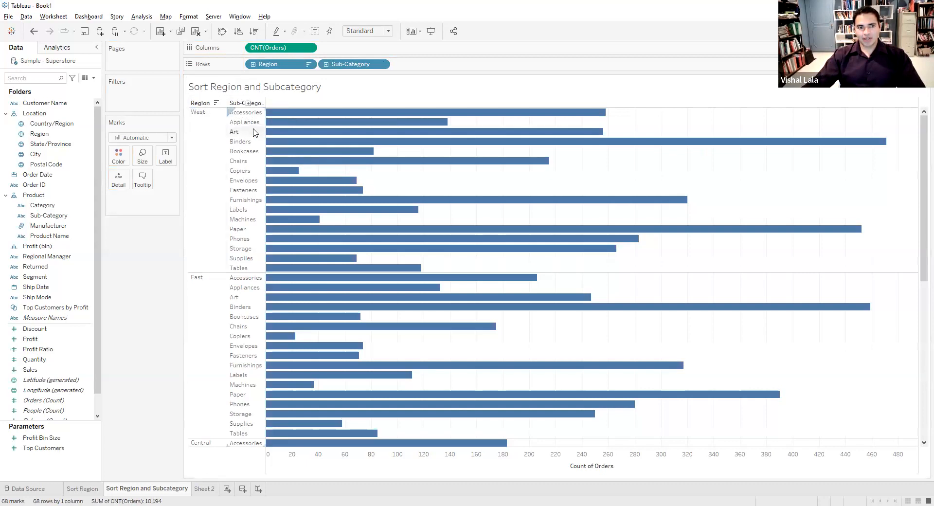
{"action": "mouse_move", "coordinate": [448, 115]}
{"action": "mouse_move", "coordinate": [448, 208]}
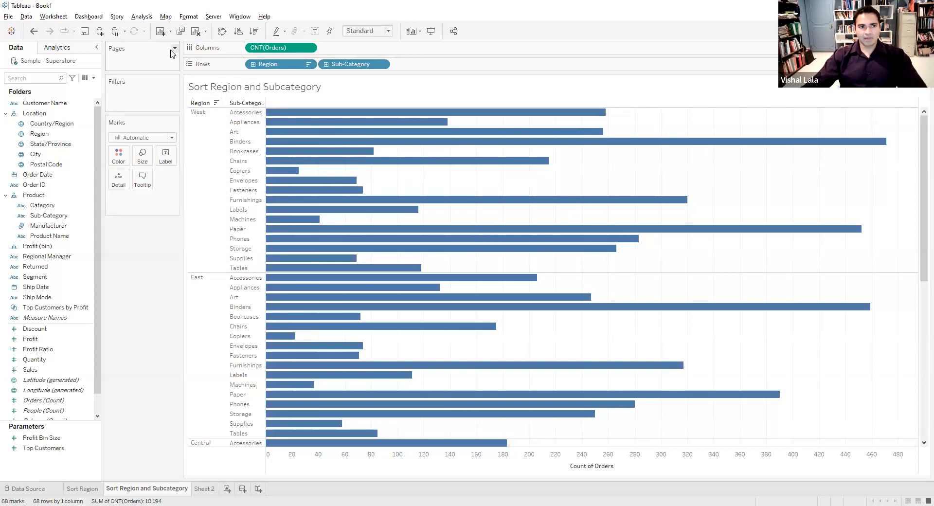
{"action": "left_click", "coordinate": [221, 33]}
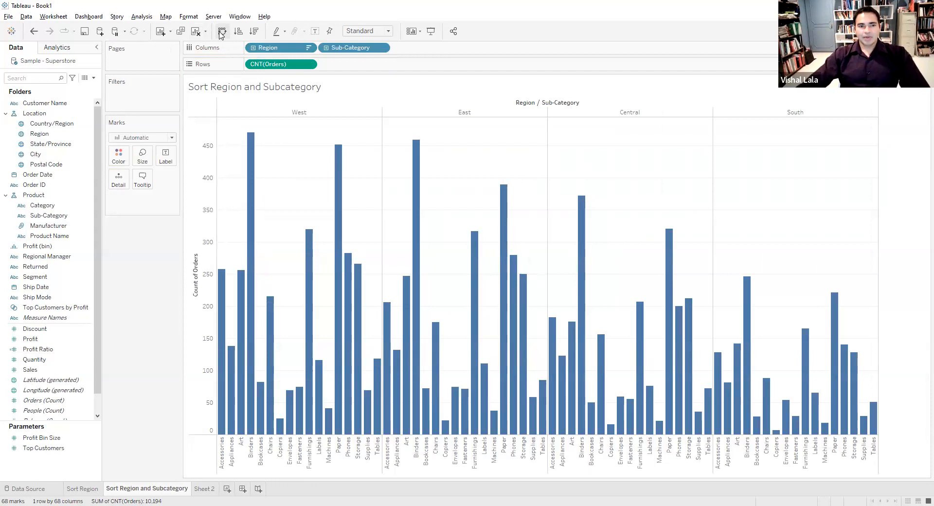
Sort the Sub-Category field by Field in descending order, using Orders with the Count aggregation, and close the sort settings
{"action": "left_click", "coordinate": [382, 48]}
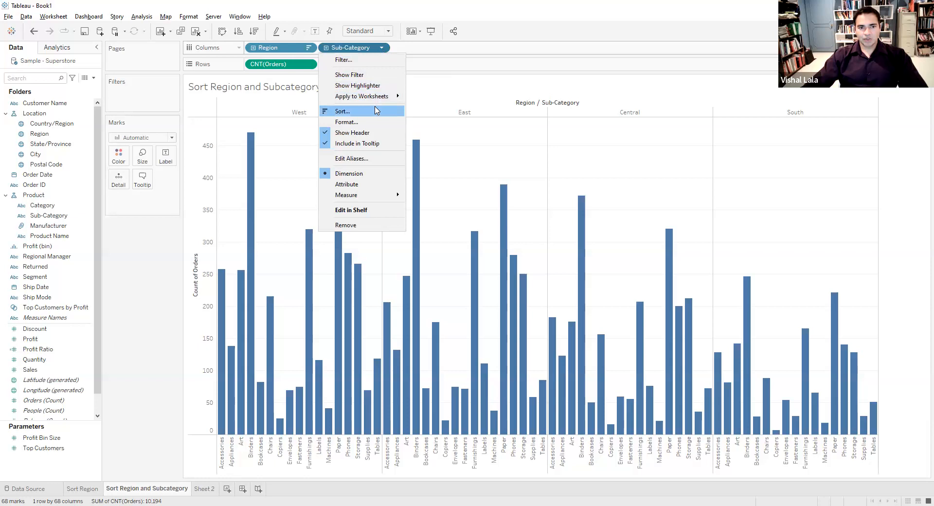
{"action": "left_click", "coordinate": [376, 110]}
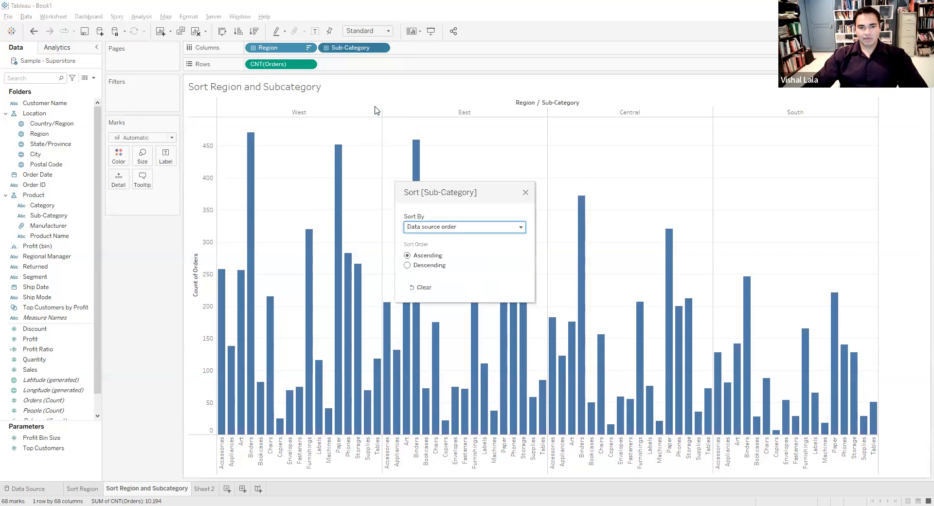
{"action": "left_click", "coordinate": [455, 227]}
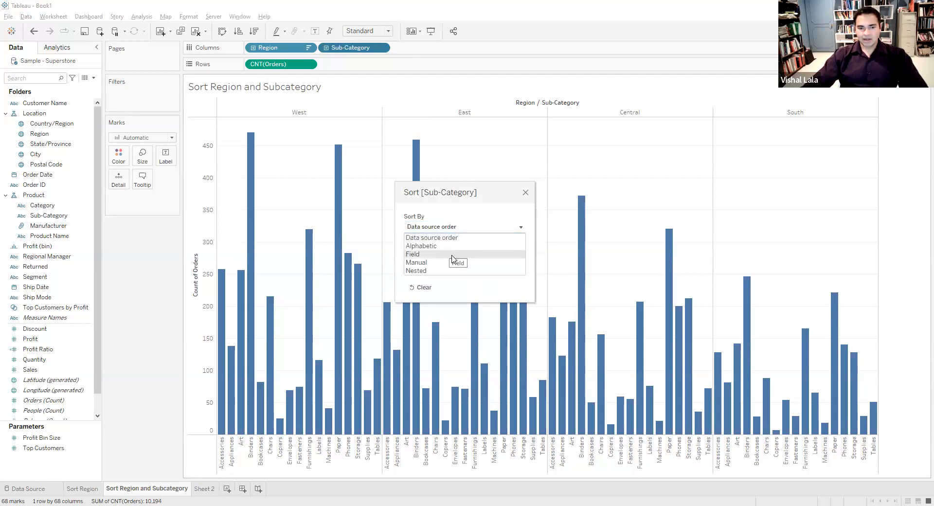
{"action": "left_click", "coordinate": [448, 253]}
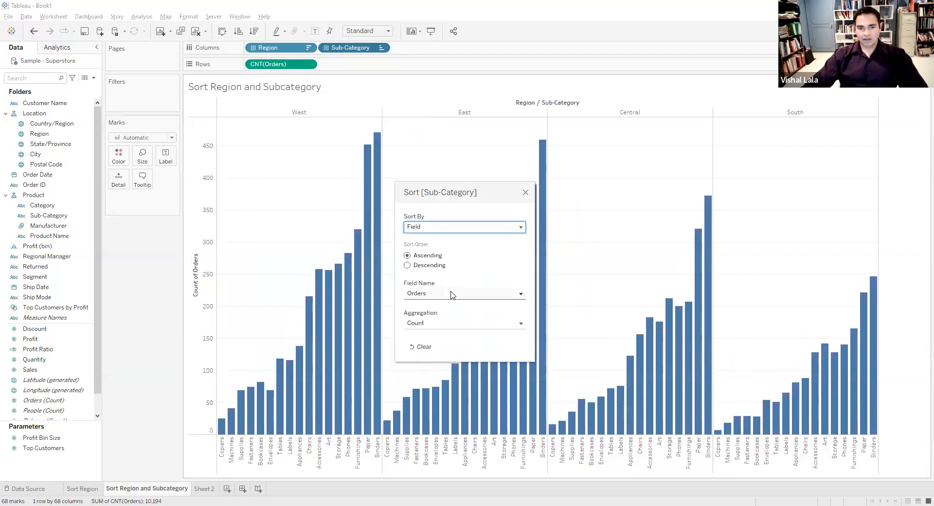
{"action": "left_click", "coordinate": [407, 266]}
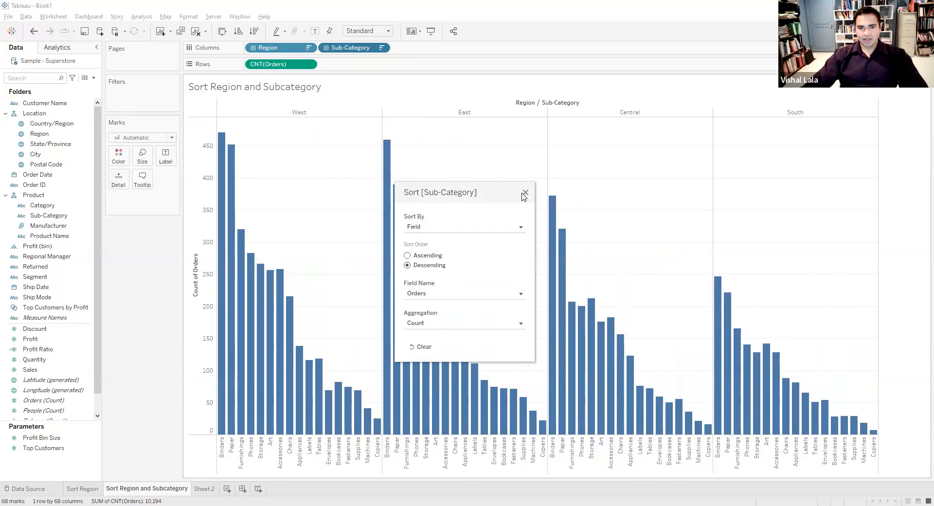
{"action": "left_click", "coordinate": [308, 306]}
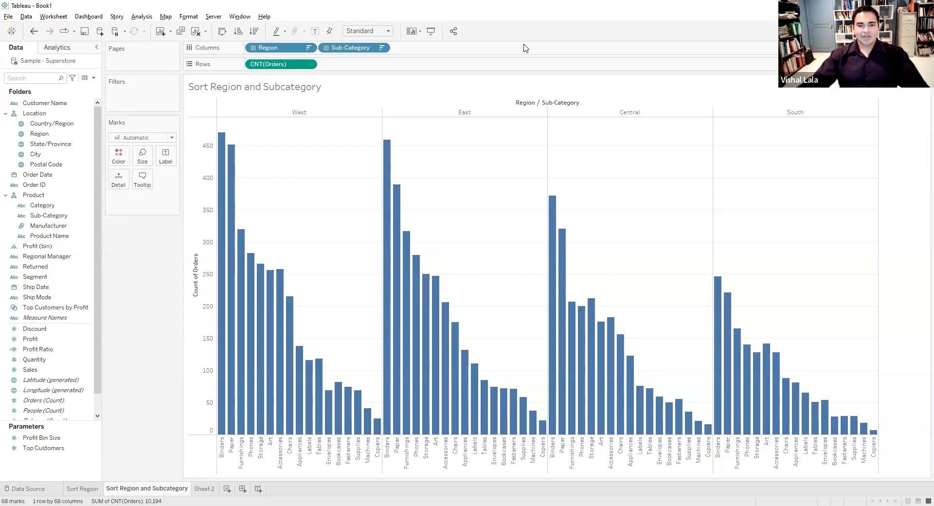
{"action": "key", "text": "ctrl+2"}
{"action": "mouse_move", "coordinate": [287, 106]}
{"action": "left_mouse_down"}
{"action": "mouse_move", "coordinate": [286, 118]}
{"action": "mouse_move", "coordinate": [311, 102]}
{"action": "mouse_move", "coordinate": [288, 102]}
{"action": "left_mouse_up"}
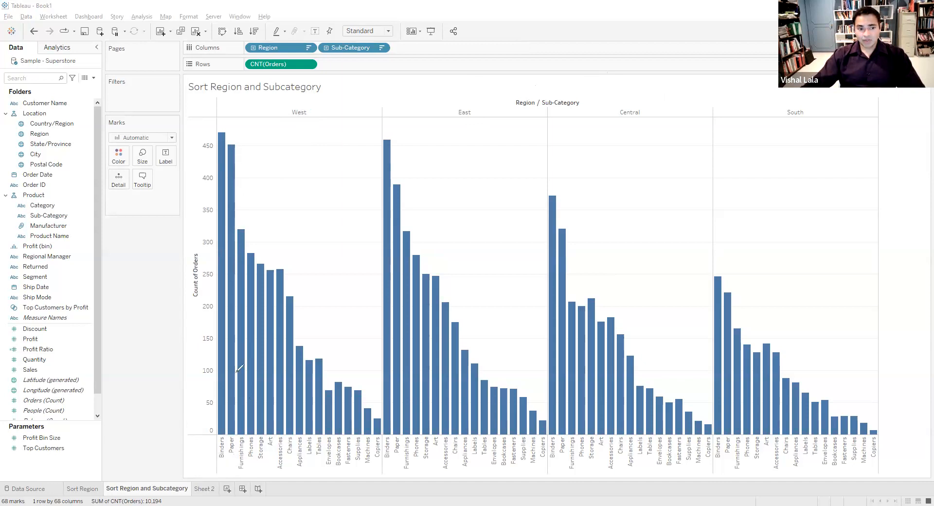
{"action": "left_click_drag", "start_coordinate": [221, 469], "coordinate": [232, 469]}
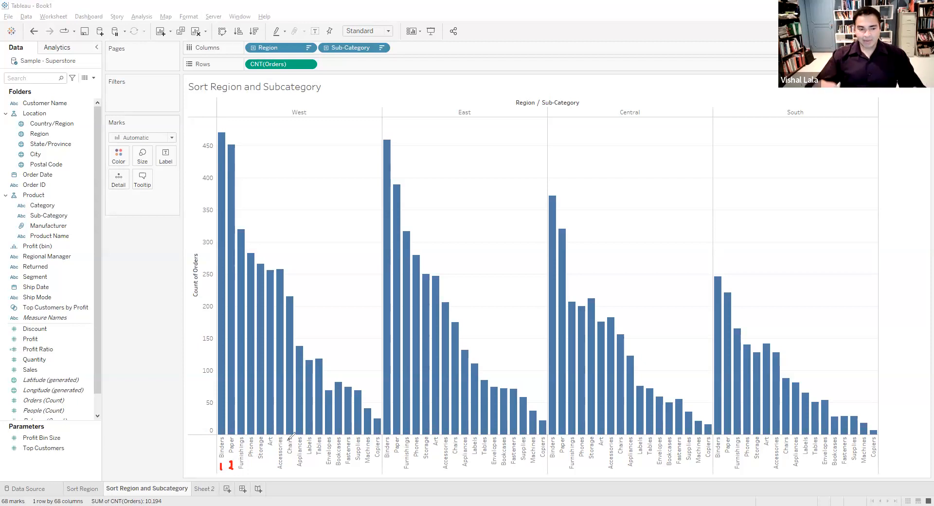
{"action": "left_click", "coordinate": [571, 78]}
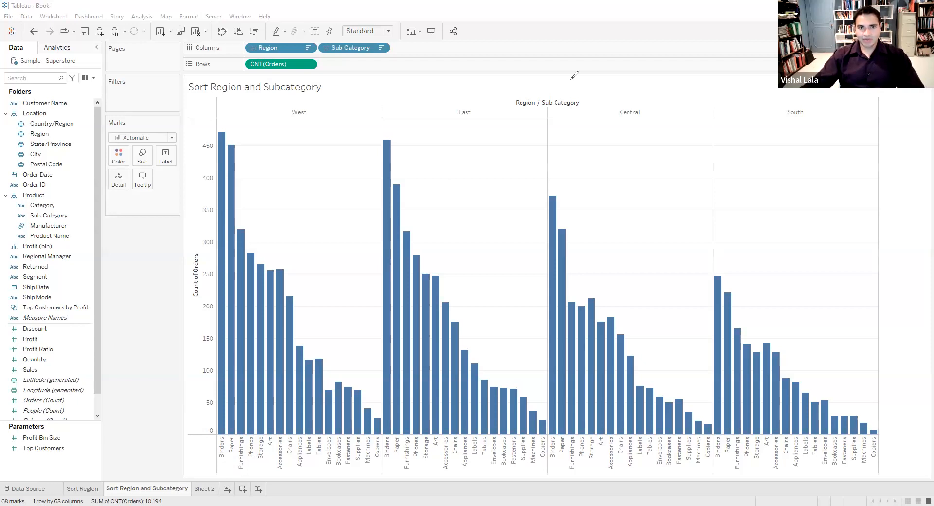
{"action": "left_click", "coordinate": [643, 54]}
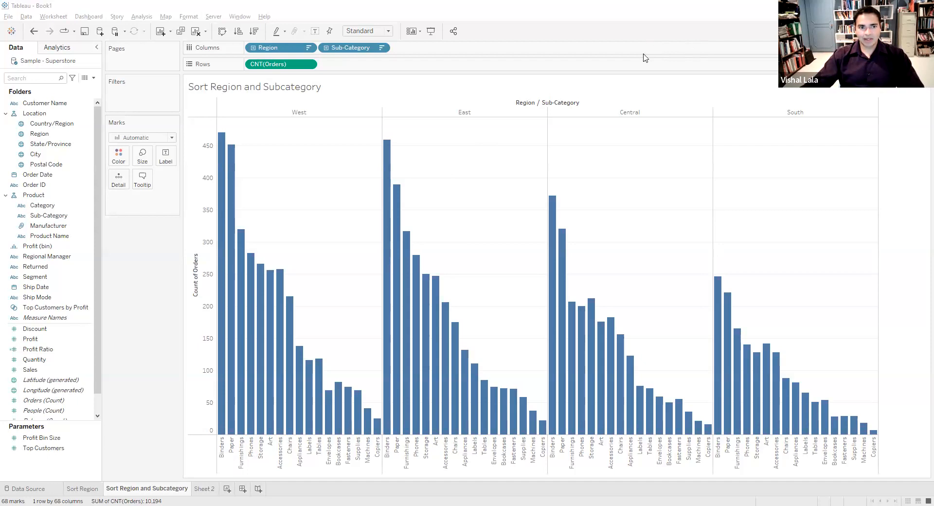
Swap rows and columns of the sorted chart so that Region and Sub-Category are back on Rows
{"action": "key", "text": "ctrl+w"}
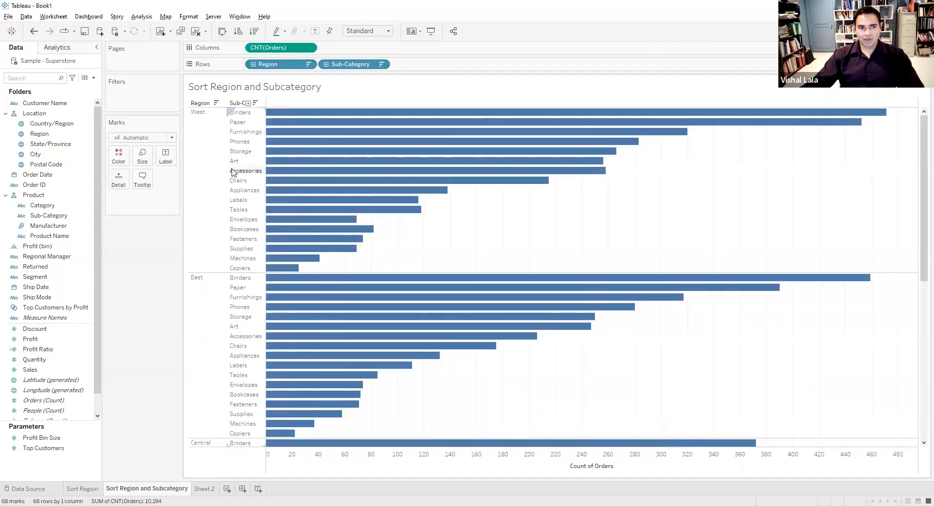
{"action": "left_click", "coordinate": [556, 43]}
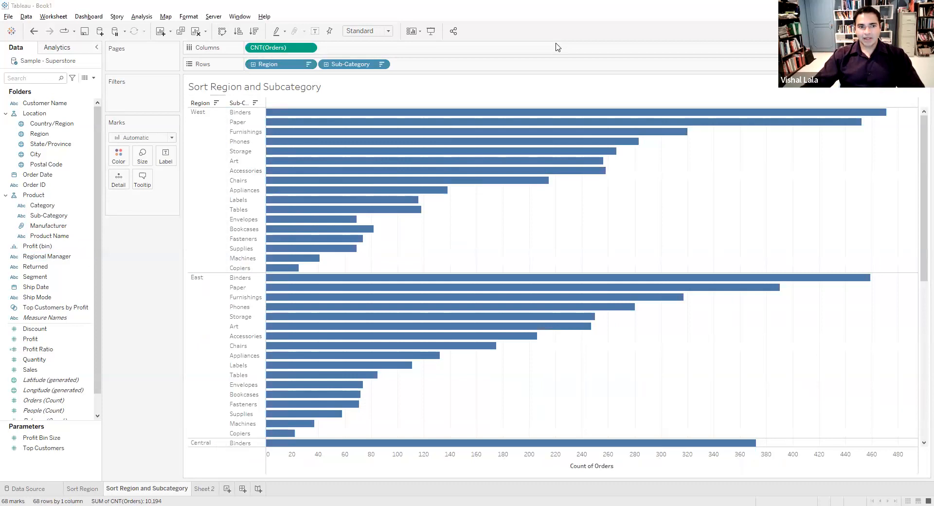
{"action": "left_click_drag", "start_coordinate": [220, 108], "coordinate": [221, 112]}
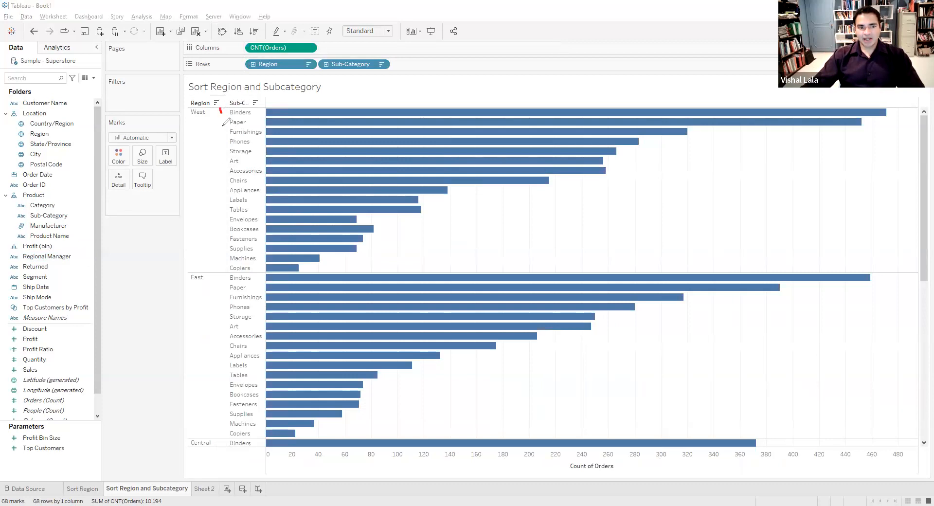
{"action": "left_click_drag", "start_coordinate": [220, 275], "coordinate": [229, 278]}
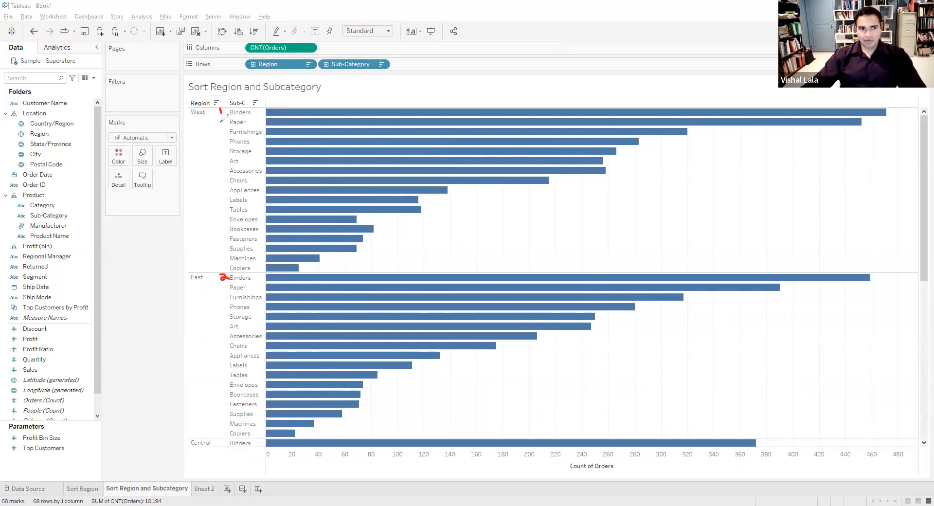
{"action": "left_click_drag", "start_coordinate": [219, 120], "coordinate": [228, 130]}
{"action": "left_click_drag", "start_coordinate": [221, 287], "coordinate": [228, 291]}
{"action": "left_click_drag", "start_coordinate": [211, 129], "coordinate": [212, 137]}
{"action": "left_click_drag", "start_coordinate": [218, 294], "coordinate": [217, 301]}
{"action": "left_click_drag", "start_coordinate": [223, 270], "coordinate": [223, 281]}
{"action": "mouse_move", "coordinate": [221, 138]}
{"action": "left_mouse_down"}
{"action": "mouse_move", "coordinate": [225, 159]}
{"action": "mouse_move", "coordinate": [228, 144]}
{"action": "left_mouse_up"}
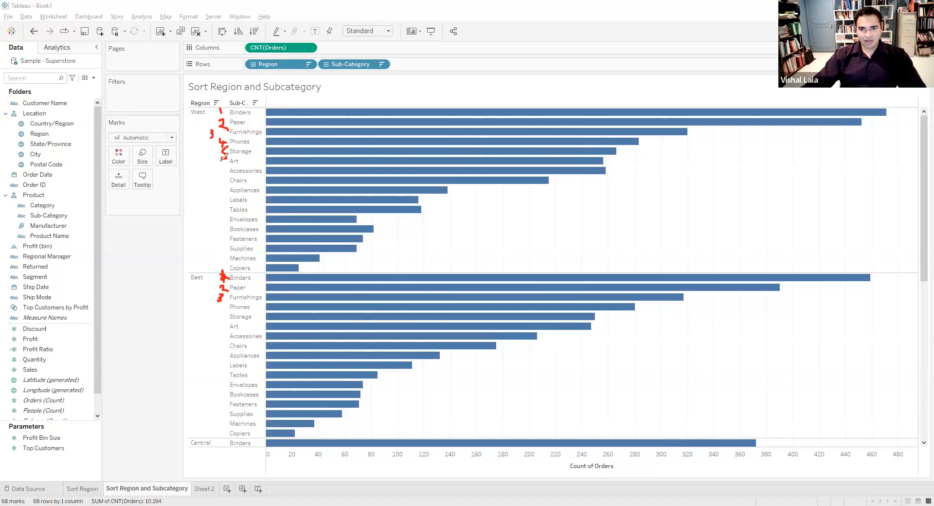
{"action": "left_click_drag", "start_coordinate": [218, 159], "coordinate": [226, 174]}
{"action": "left_click_drag", "start_coordinate": [607, 155], "coordinate": [607, 178]}
{"action": "left_click_drag", "start_coordinate": [423, 195], "coordinate": [423, 212]}
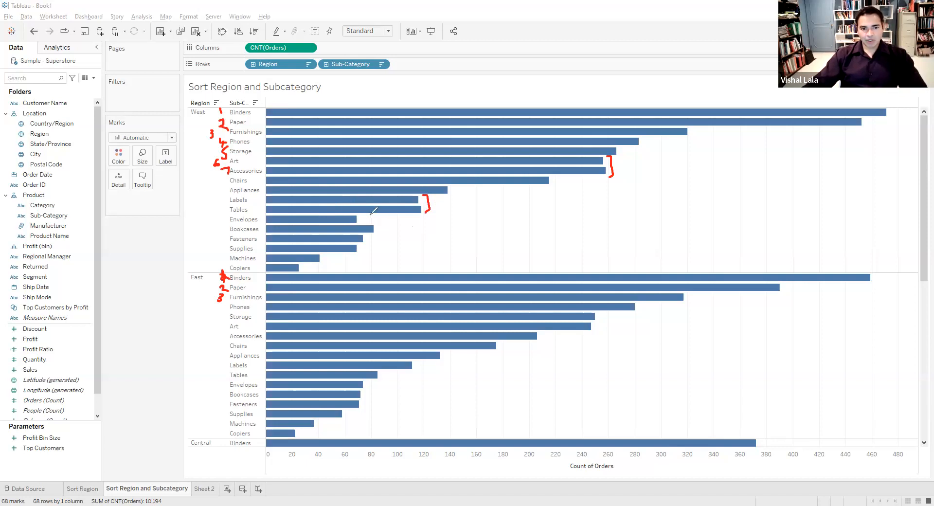
{"action": "left_click_drag", "start_coordinate": [370, 214], "coordinate": [380, 232]}
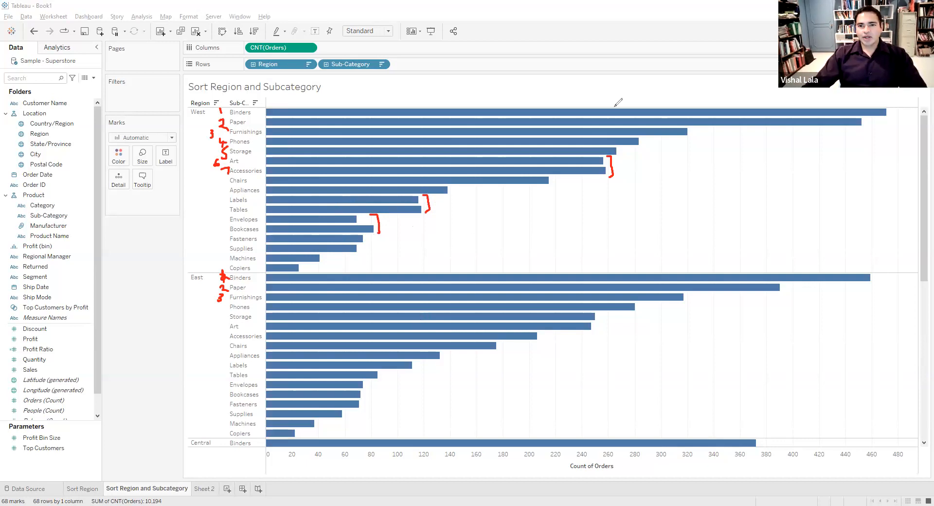
{"action": "key", "text": "e"}
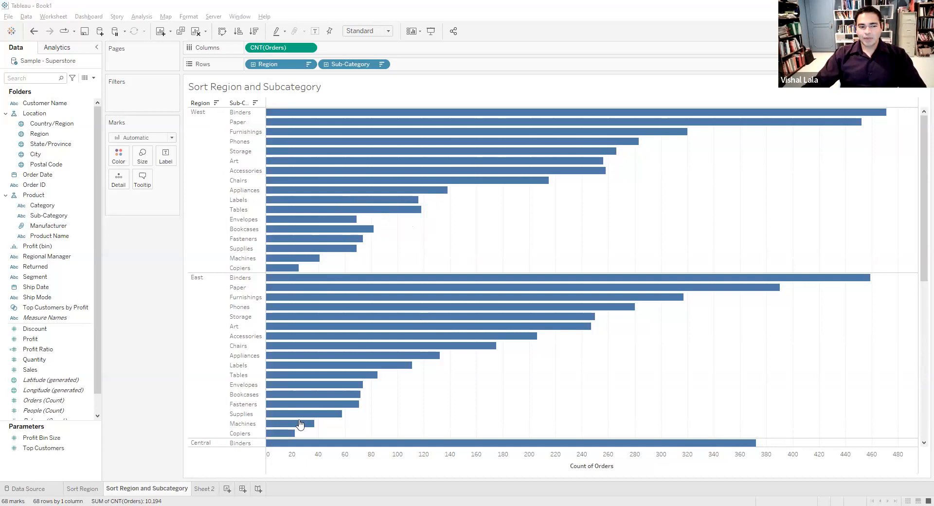
Duplicate the Sort Region and Subcategory worksheet
{"action": "double_click", "coordinate": [207, 490]}
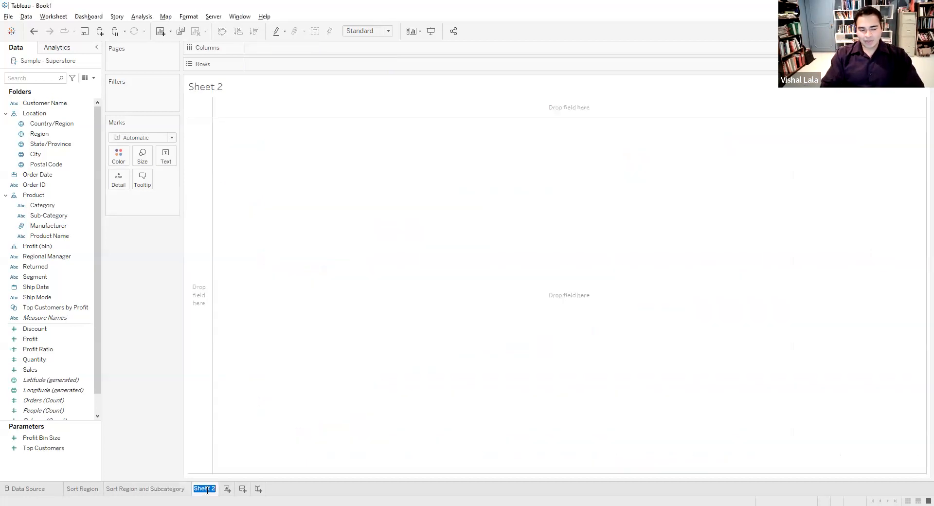
{"action": "left_click", "coordinate": [171, 492]}
{"action": "right_click", "coordinate": [171, 492]}
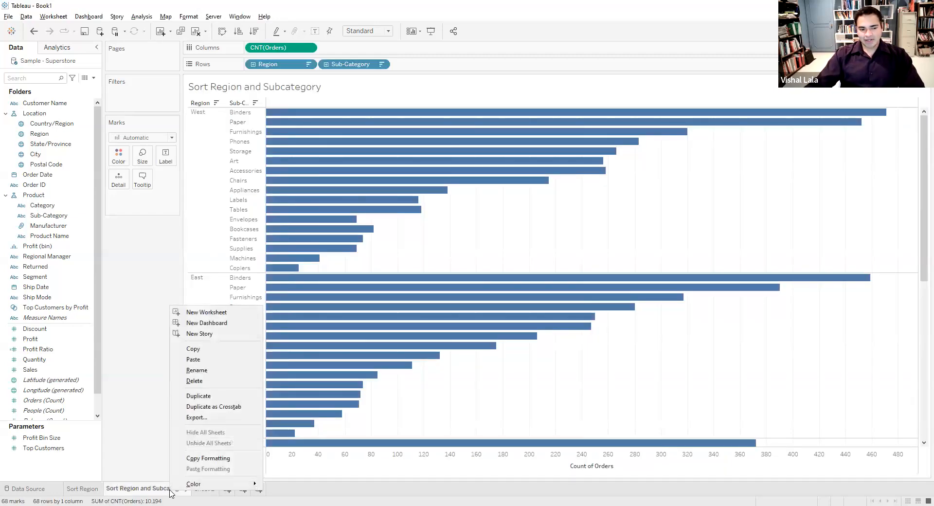
{"action": "left_click", "coordinate": [211, 396]}
Rename the duplicated worksheet as Nested Sort Region and Subcategory
{"action": "double_click", "coordinate": [234, 488]}
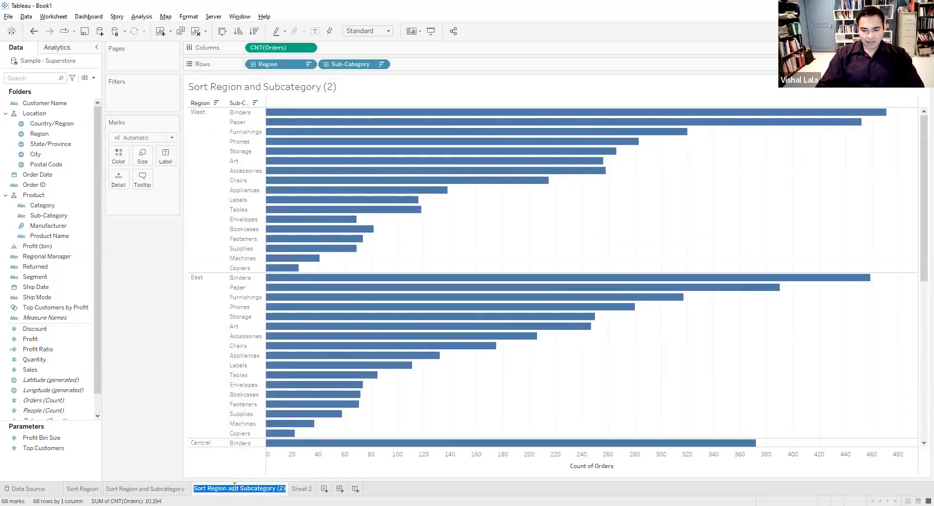
{"action": "key", "text": "End"}
{"action": "type", "text": "Nested"}
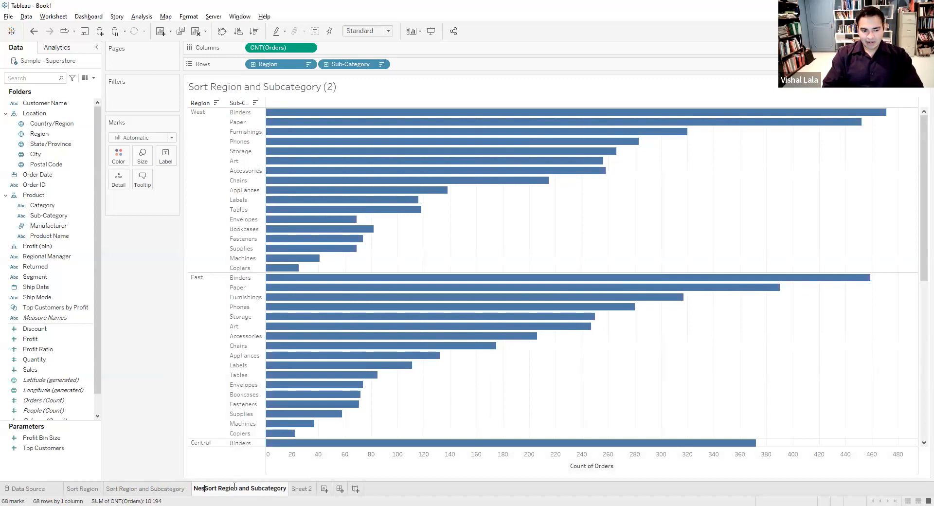
{"action": "key", "text": "ctrl+Right"}
{"action": "key", "text": "ctrl+Right"}
{"action": "key", "text": "shift+End"}
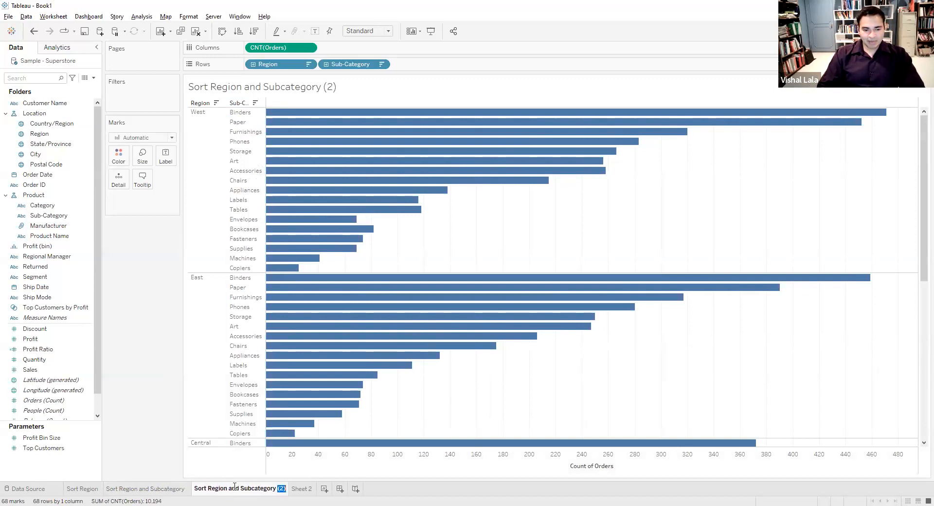
{"action": "key", "text": "BackSpace"}
{"action": "key", "text": "Return"}
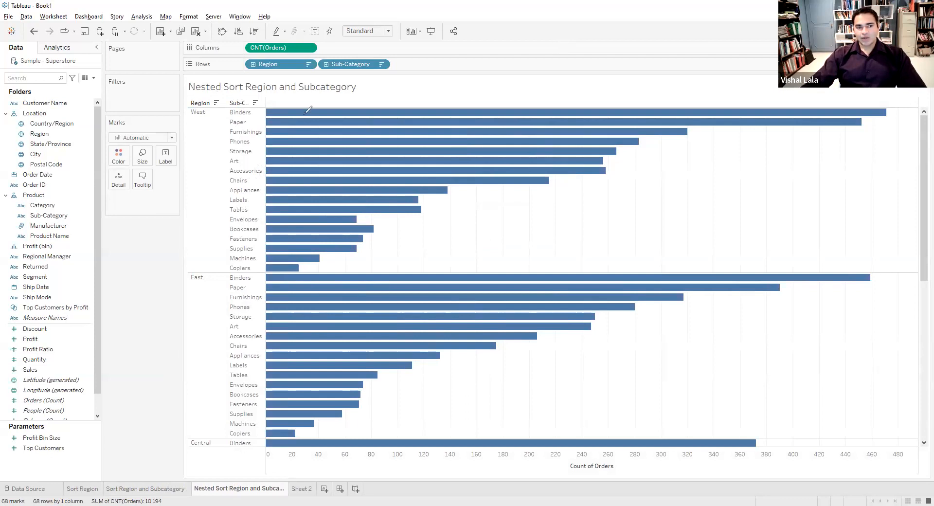
{"action": "mouse_move", "coordinate": [193, 118]}
{"action": "left_mouse_down"}
{"action": "mouse_move", "coordinate": [221, 128]}
{"action": "mouse_move", "coordinate": [219, 265]}
{"action": "mouse_move", "coordinate": [228, 278]}
{"action": "left_mouse_up"}
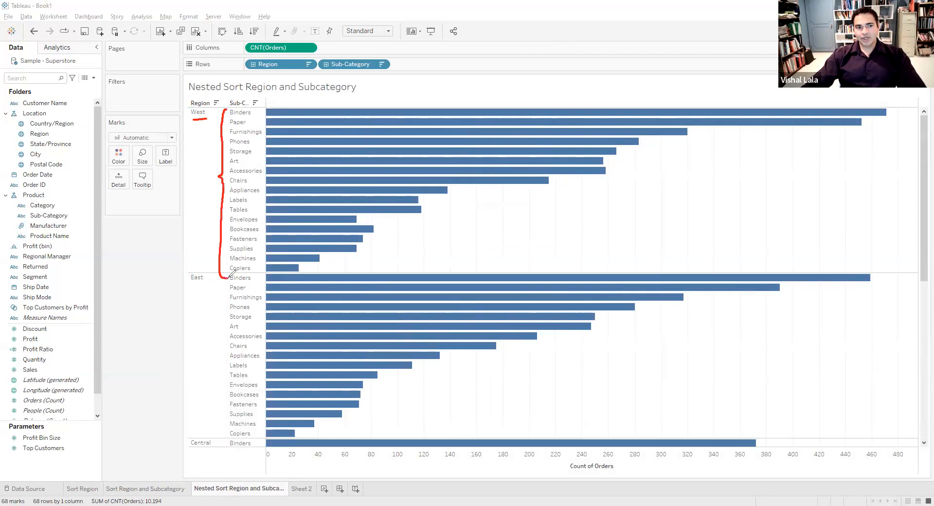
{"action": "left_click", "coordinate": [538, 80]}
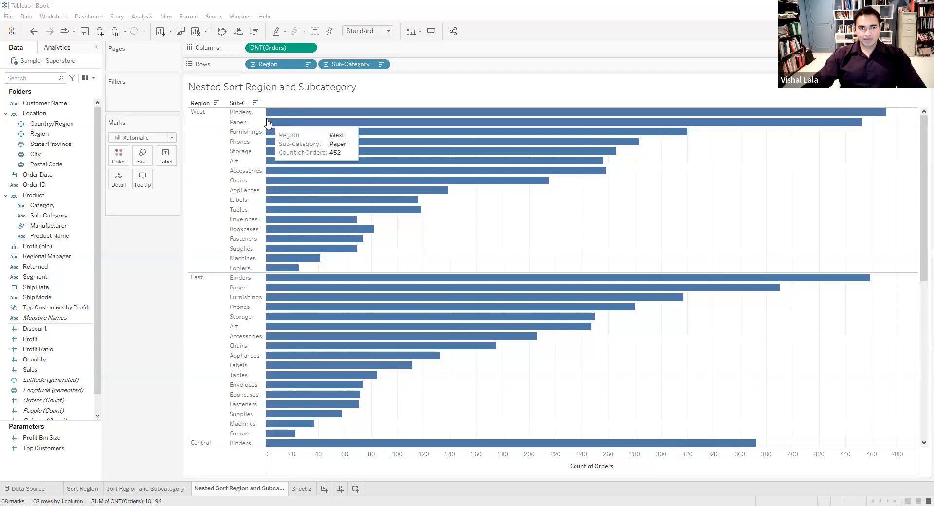
Widen the Sub-Category header column of the chart until its full title fits
{"action": "left_click_drag", "start_coordinate": [275, 123], "coordinate": [284, 123]}
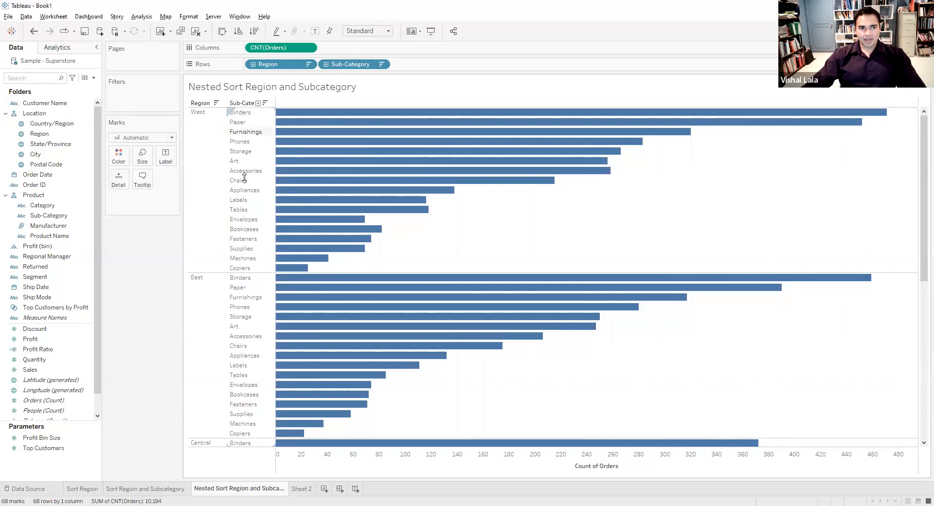
{"action": "left_click", "coordinate": [217, 187]}
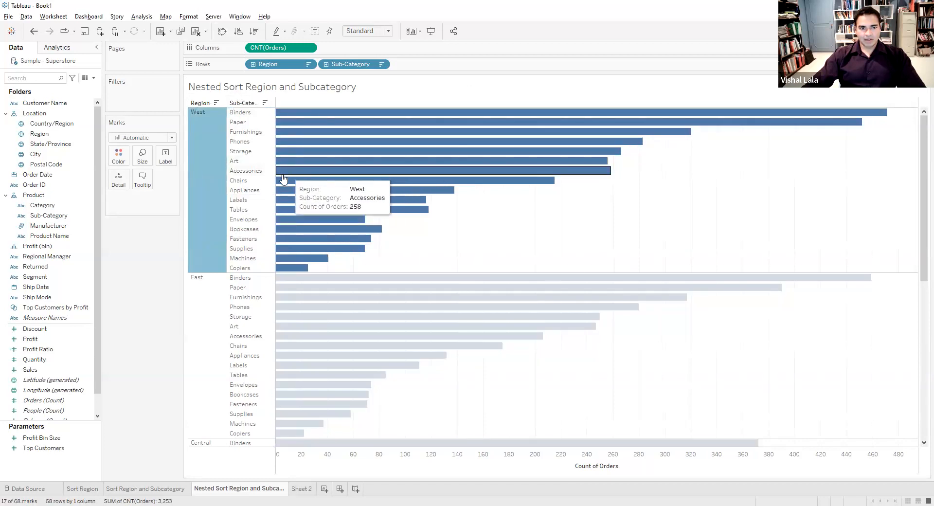
{"action": "left_click", "coordinate": [673, 50]}
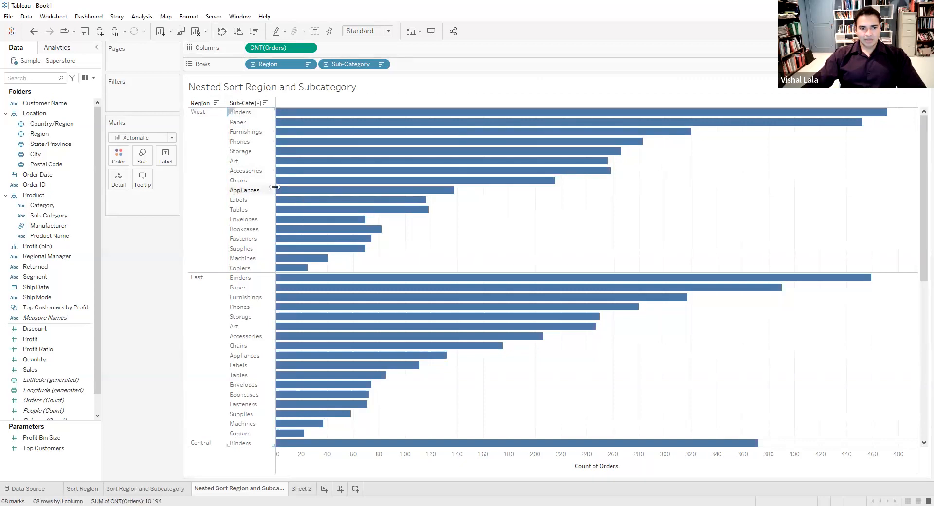
{"action": "left_click_drag", "start_coordinate": [287, 190], "coordinate": [289, 190]}
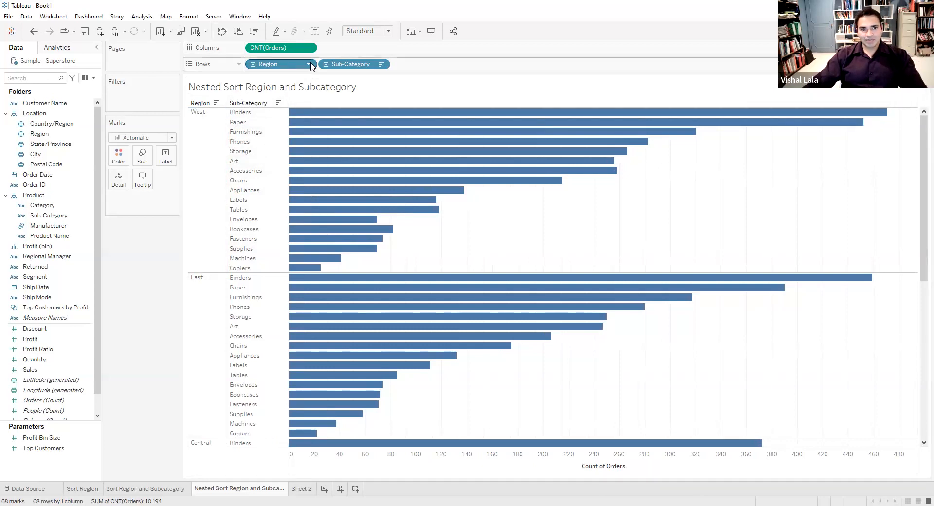
Change the Sub-Category sort on Rows to Nested, with the sort dialog moved clear of the row labels
{"action": "left_click", "coordinate": [382, 65]}
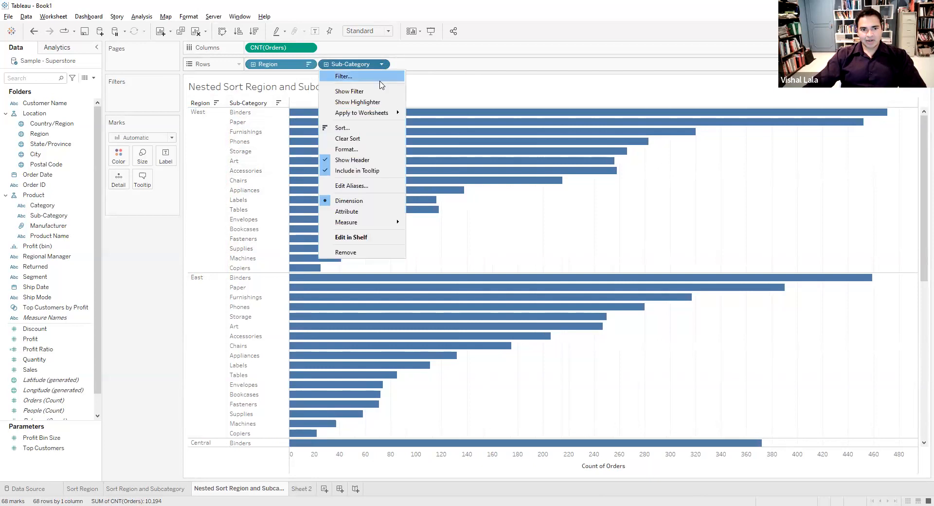
{"action": "left_click", "coordinate": [375, 127]}
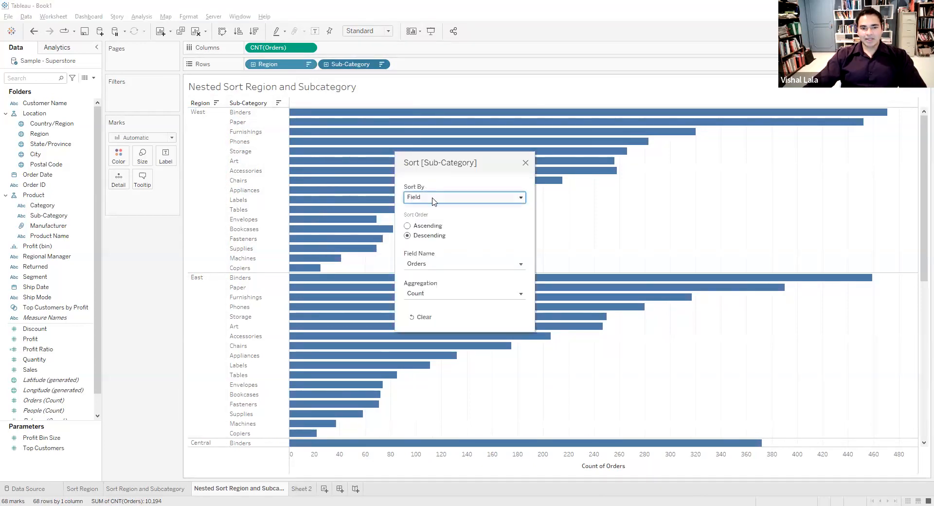
{"action": "left_click", "coordinate": [433, 199]}
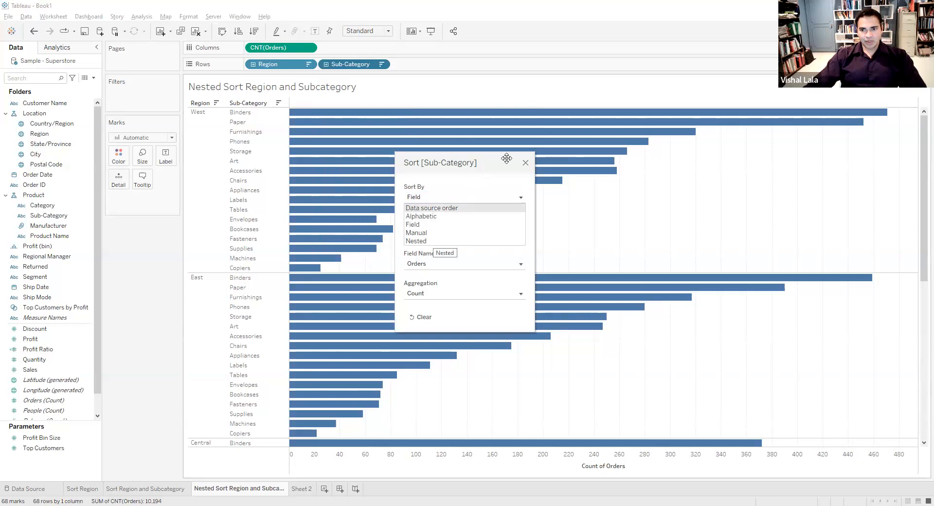
{"action": "left_click_drag", "start_coordinate": [506, 158], "coordinate": [803, 151]}
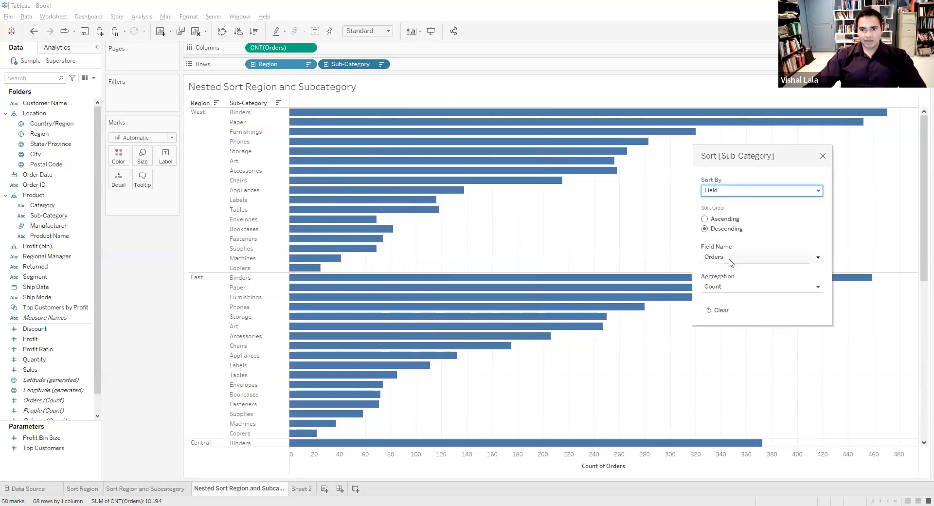
{"action": "left_click", "coordinate": [746, 191]}
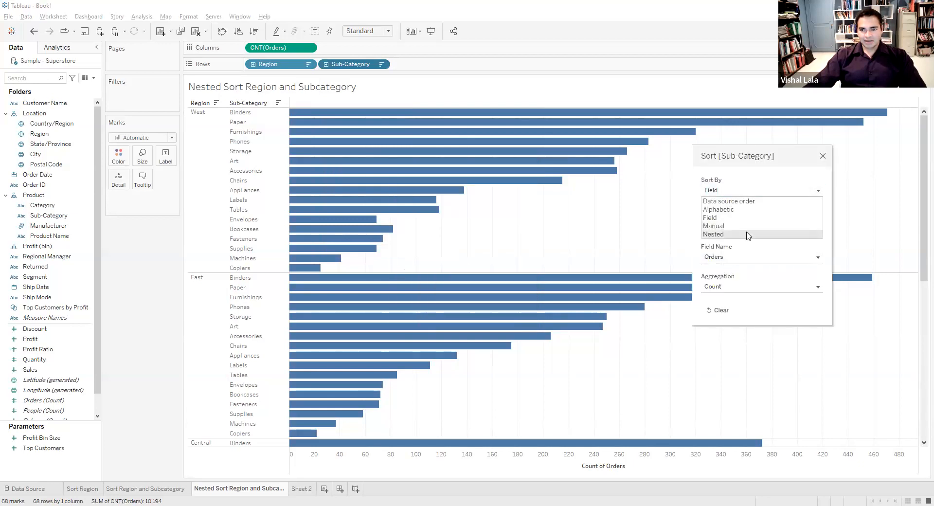
{"action": "left_click", "coordinate": [746, 234]}
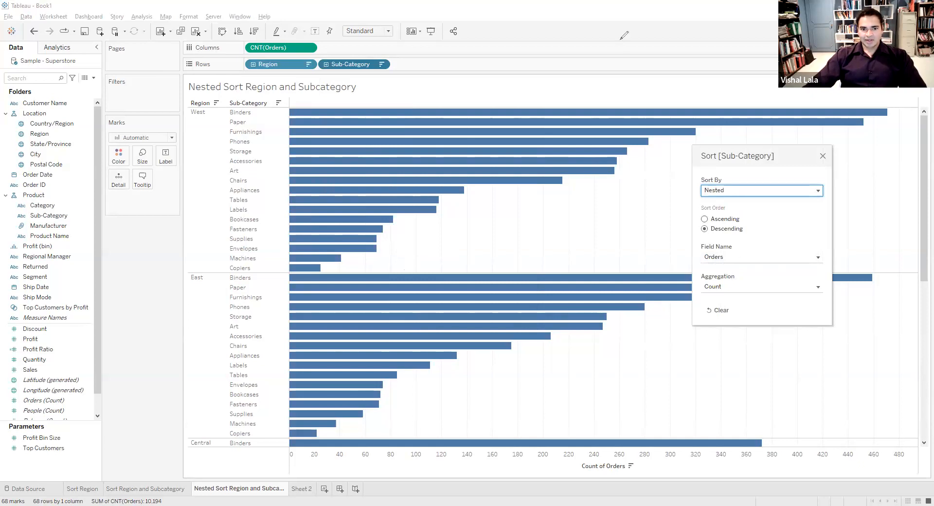
{"action": "mouse_move", "coordinate": [225, 108]}
{"action": "left_mouse_down"}
{"action": "mouse_move", "coordinate": [210, 199]}
{"action": "mouse_move", "coordinate": [211, 255]}
{"action": "mouse_move", "coordinate": [220, 257]}
{"action": "mouse_move", "coordinate": [211, 390]}
{"action": "mouse_move", "coordinate": [227, 437]}
{"action": "left_mouse_up"}
{"action": "left_click_drag", "start_coordinate": [215, 259], "coordinate": [222, 266]}
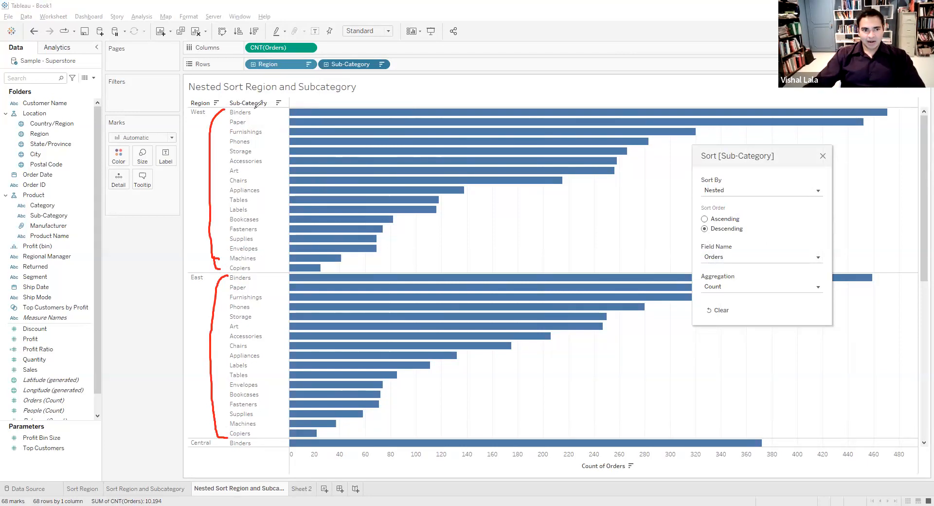
{"action": "mouse_move", "coordinate": [256, 107]}
{"action": "left_mouse_down"}
{"action": "mouse_move", "coordinate": [267, 131]}
{"action": "mouse_move", "coordinate": [255, 156]}
{"action": "mouse_move", "coordinate": [262, 141]}
{"action": "mouse_move", "coordinate": [266, 162]}
{"action": "mouse_move", "coordinate": [250, 173]}
{"action": "mouse_move", "coordinate": [269, 190]}
{"action": "left_mouse_up"}
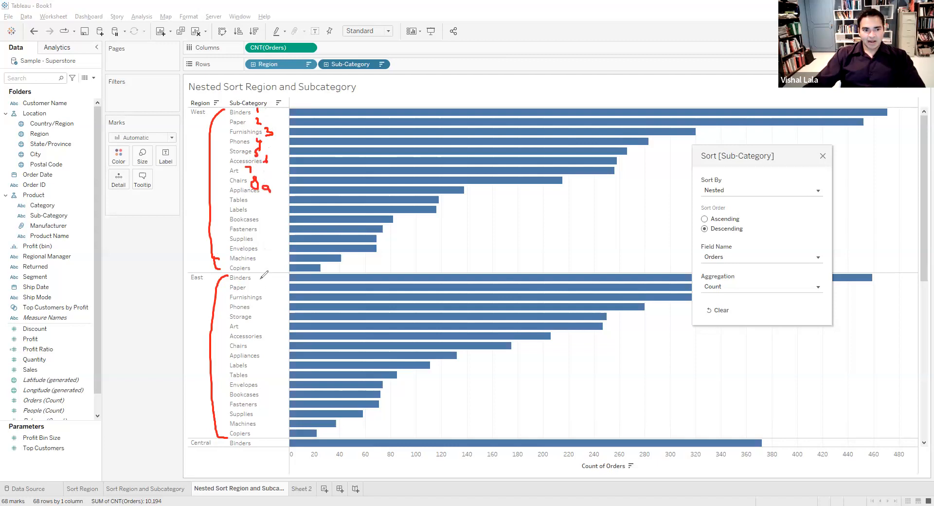
{"action": "mouse_move", "coordinate": [262, 274]}
{"action": "left_mouse_down"}
{"action": "mouse_move", "coordinate": [265, 301]}
{"action": "mouse_move", "coordinate": [253, 307]}
{"action": "mouse_move", "coordinate": [256, 318]}
{"action": "mouse_move", "coordinate": [264, 310]}
{"action": "mouse_move", "coordinate": [267, 341]}
{"action": "mouse_move", "coordinate": [256, 348]}
{"action": "mouse_move", "coordinate": [265, 339]}
{"action": "mouse_move", "coordinate": [271, 358]}
{"action": "left_mouse_up"}
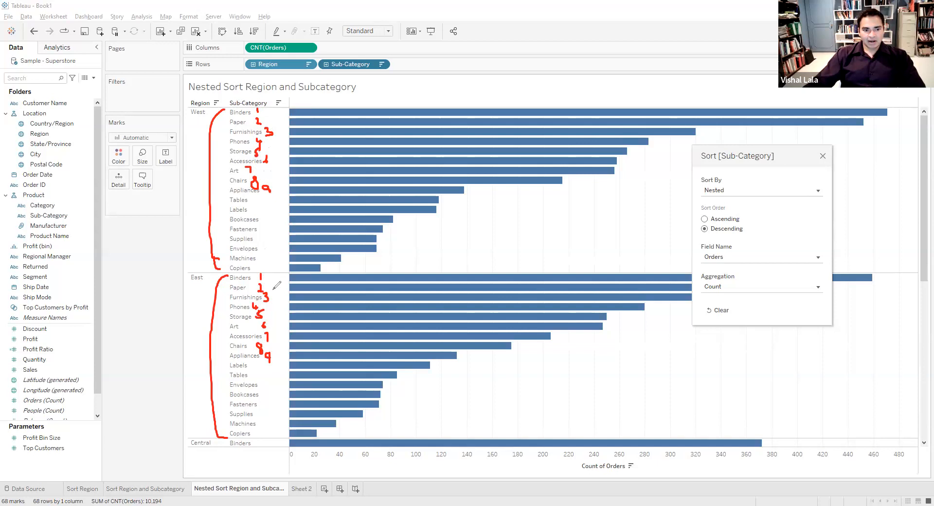
{"action": "left_click_drag", "start_coordinate": [195, 330], "coordinate": [225, 333]}
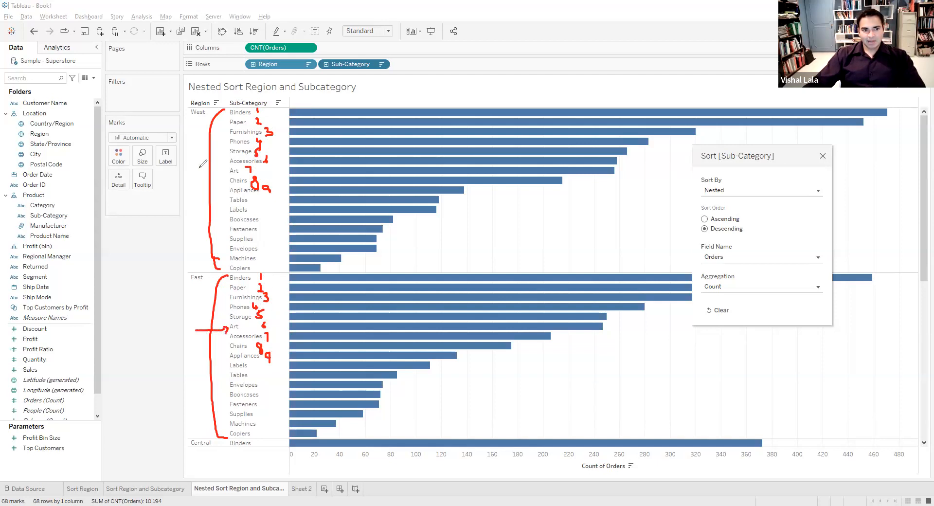
{"action": "left_click_drag", "start_coordinate": [196, 170], "coordinate": [224, 174]}
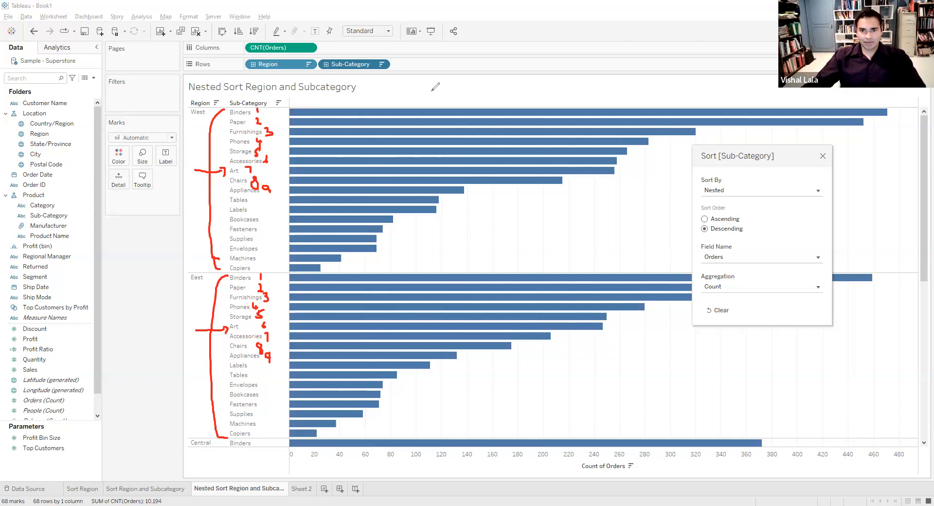
{"action": "key", "text": "e"}
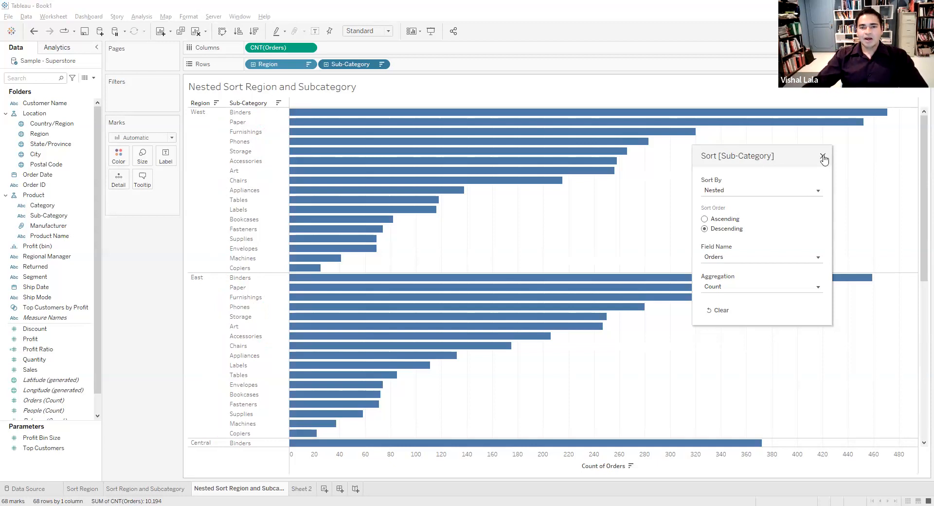
Close the Sub-Category sort settings, switch to the Explore and Tidy slides in the browser and advance to the Clean Data slide
{"action": "left_click", "coordinate": [590, 118]}
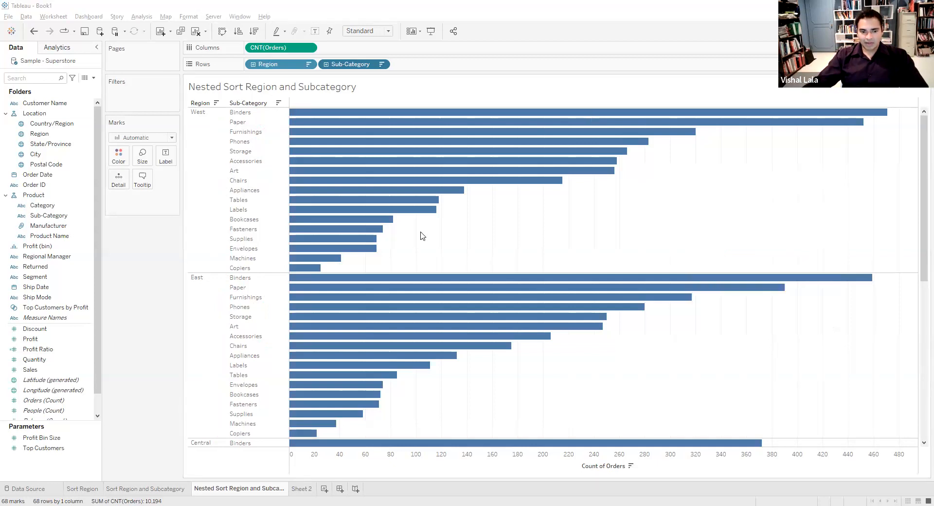
{"action": "key", "text": "alt+Tab"}
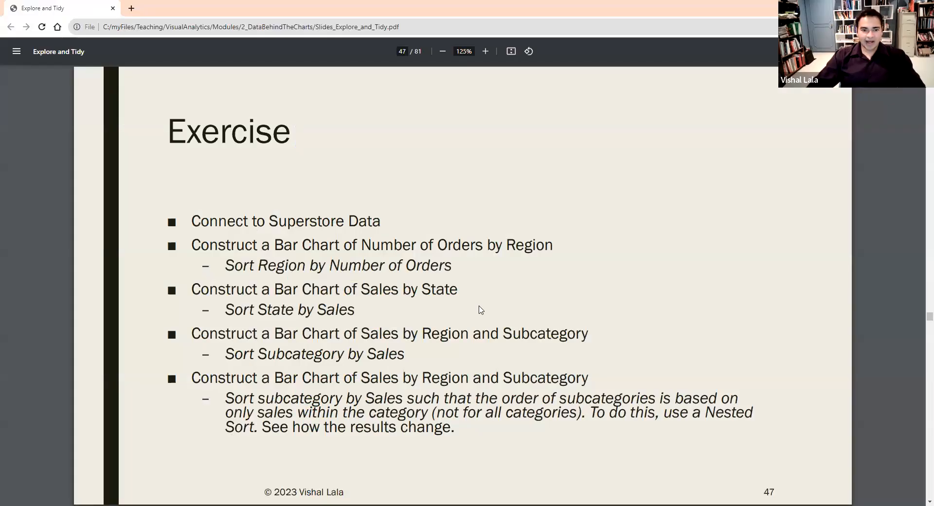
{"action": "key", "text": "Right"}
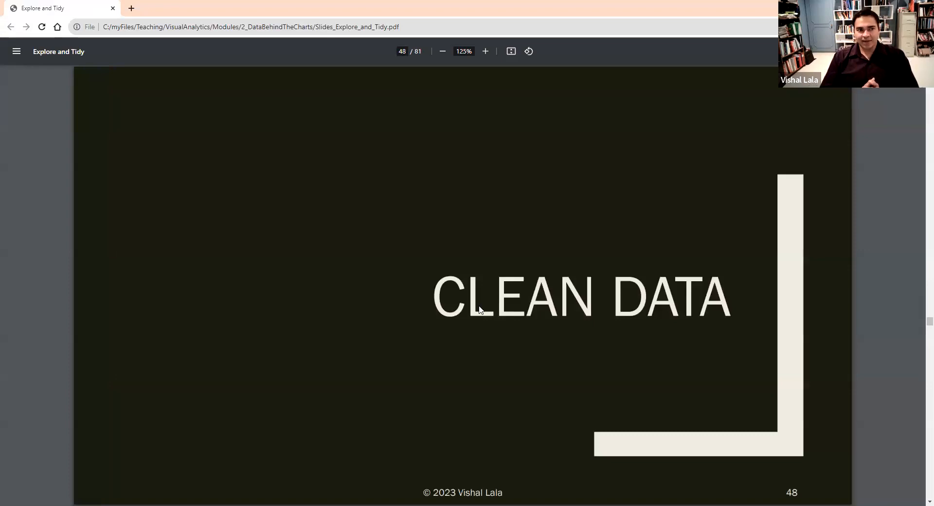
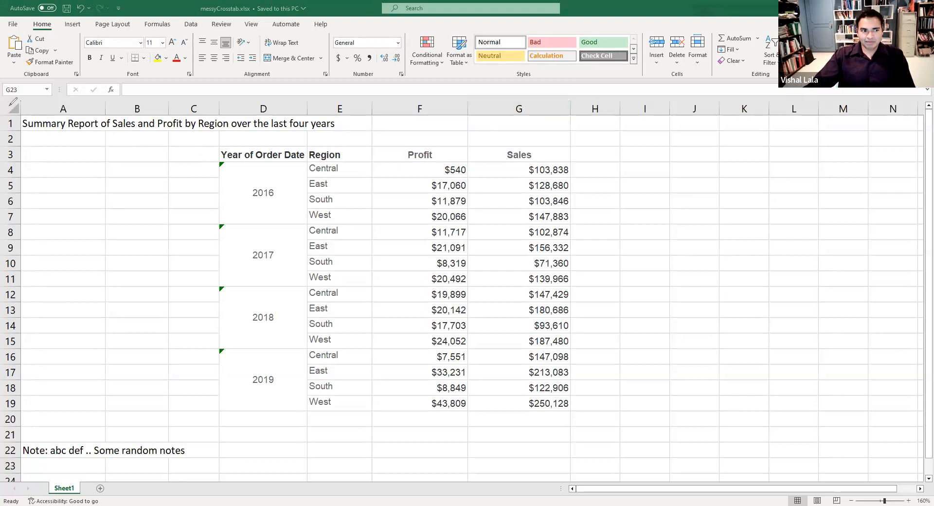
{"action": "left_click_drag", "start_coordinate": [19, 113], "coordinate": [24, 119]}
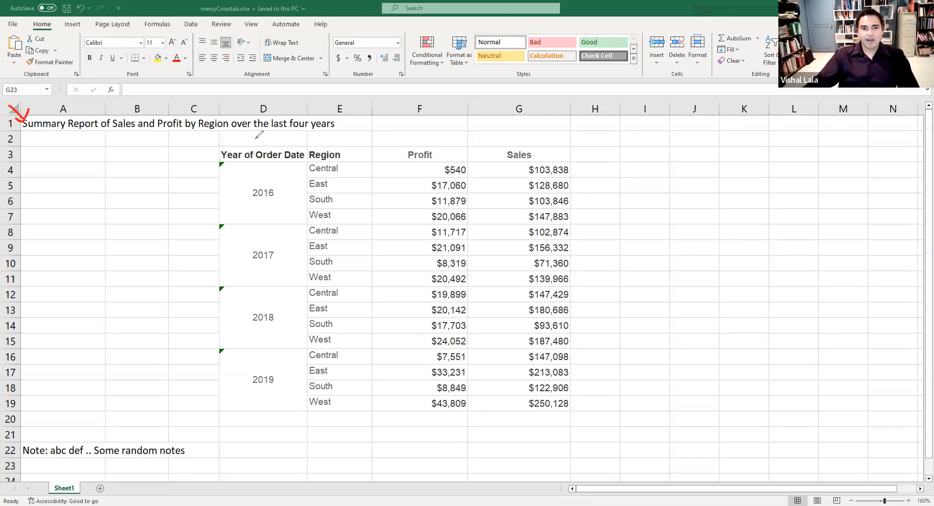
{"action": "left_click_drag", "start_coordinate": [217, 160], "coordinate": [214, 219]}
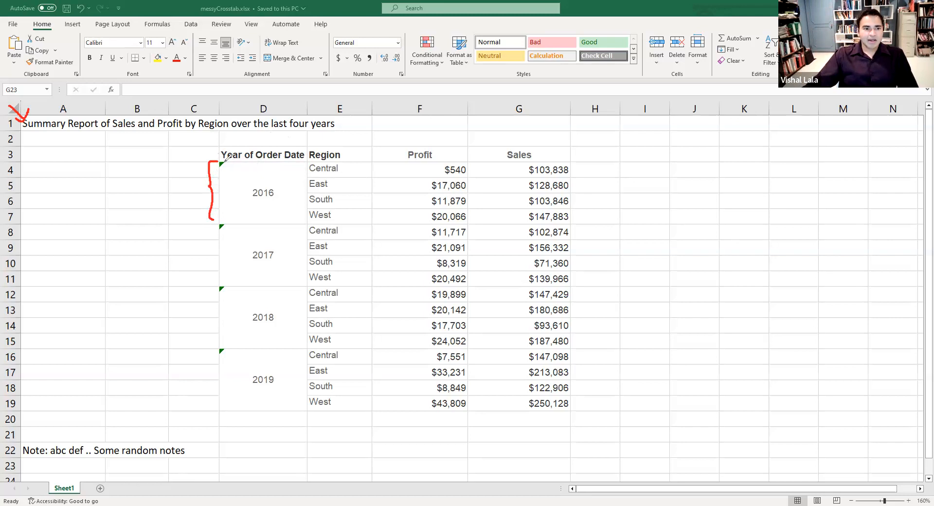
{"action": "left_click_drag", "start_coordinate": [19, 121], "coordinate": [340, 128]}
{"action": "left_click_drag", "start_coordinate": [218, 153], "coordinate": [35, 123]}
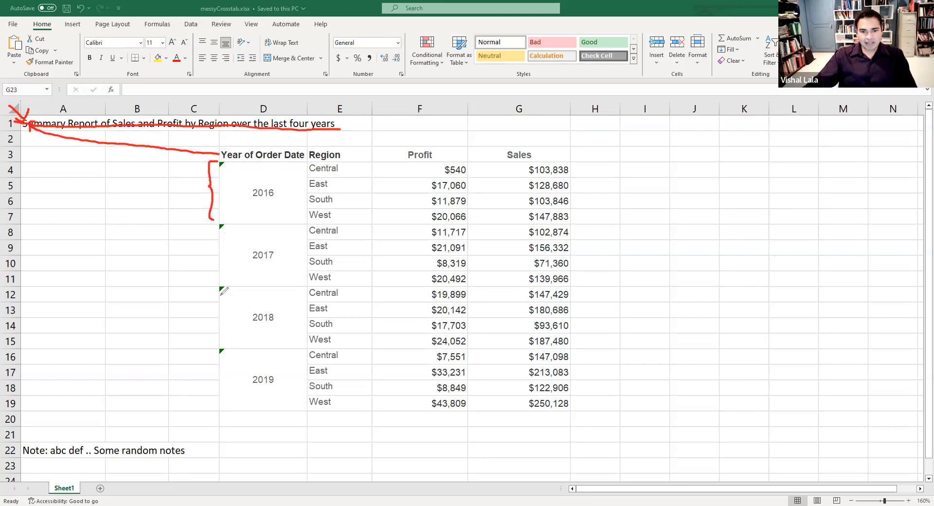
{"action": "mouse_move", "coordinate": [30, 441]}
{"action": "left_mouse_down"}
{"action": "mouse_move", "coordinate": [77, 454]}
{"action": "mouse_move", "coordinate": [188, 453]}
{"action": "left_mouse_up"}
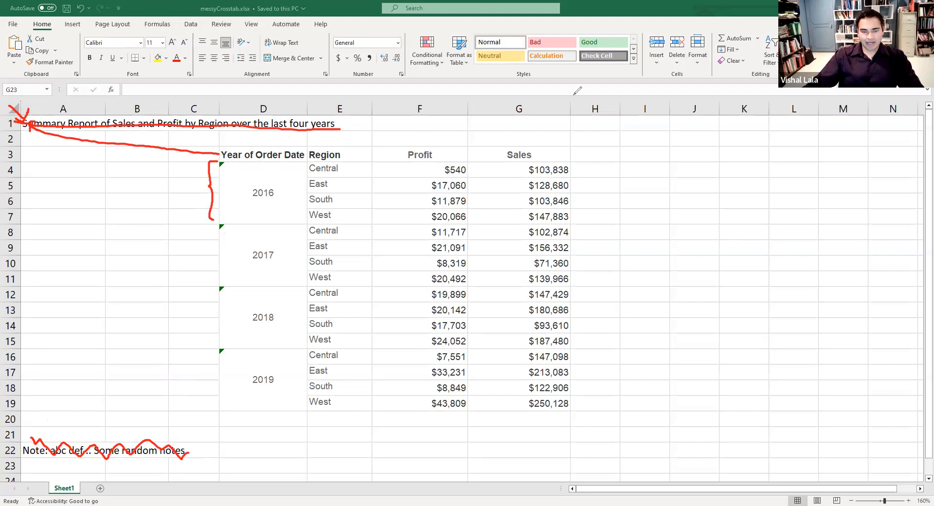
{"action": "left_click", "coordinate": [536, 40]}
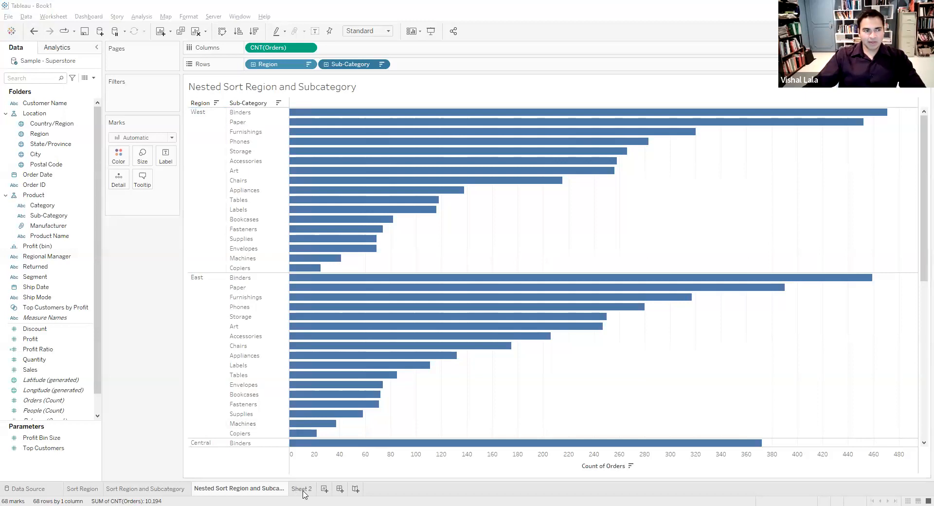
Connect to the Excel workbook messyCrosstab.xlsx in the Clean folder and enlarge the data preview
{"action": "left_click", "coordinate": [10, 32]}
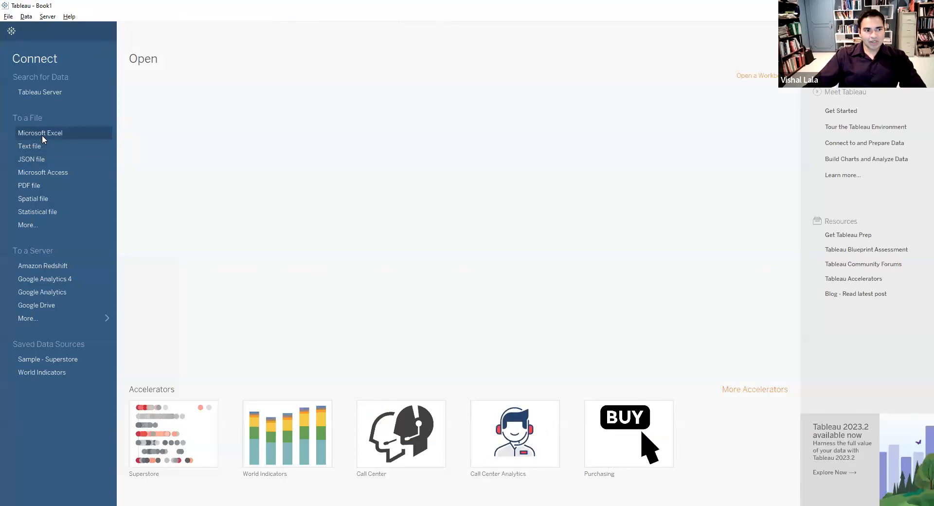
{"action": "left_click", "coordinate": [43, 136]}
{"action": "left_click", "coordinate": [138, 38]}
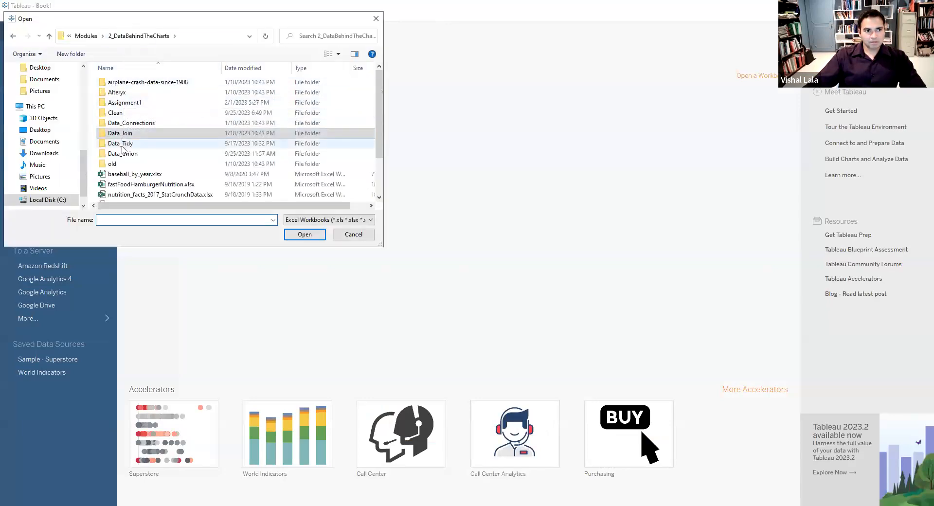
{"action": "left_click", "coordinate": [121, 114]}
{"action": "double_click", "coordinate": [122, 114]}
{"action": "left_click", "coordinate": [124, 93]}
{"action": "left_click", "coordinate": [297, 235]}
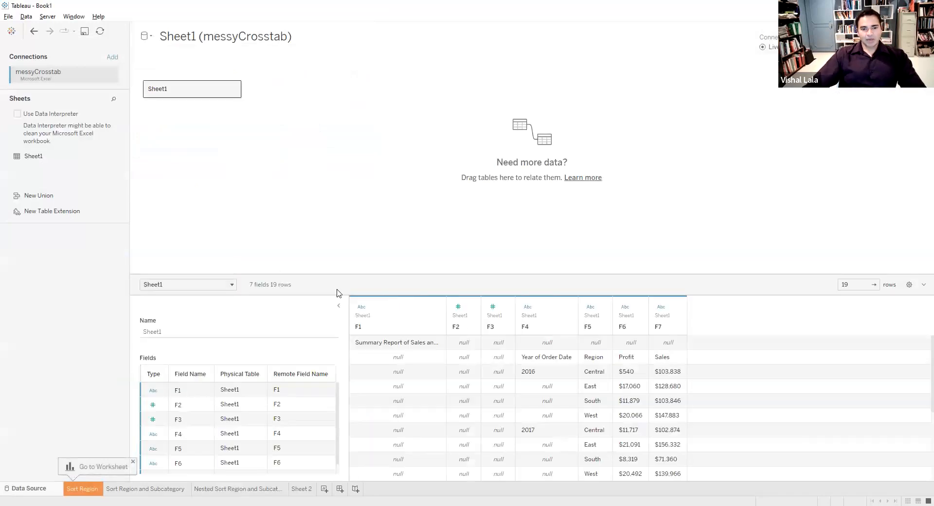
{"action": "left_click_drag", "start_coordinate": [345, 276], "coordinate": [358, 214]}
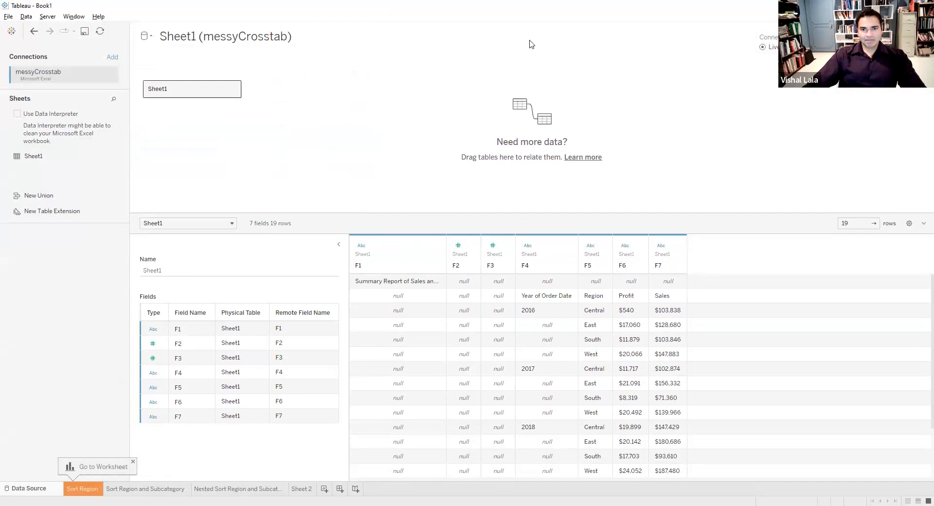
Mark in red the crosstab preview's title row, columns F1 to F3 and the Data Interpreter option, and clear the marks
{"action": "mouse_move", "coordinate": [434, 279]}
{"action": "left_mouse_down"}
{"action": "mouse_move", "coordinate": [362, 289]}
{"action": "mouse_move", "coordinate": [362, 275]}
{"action": "mouse_move", "coordinate": [366, 282]}
{"action": "left_mouse_up"}
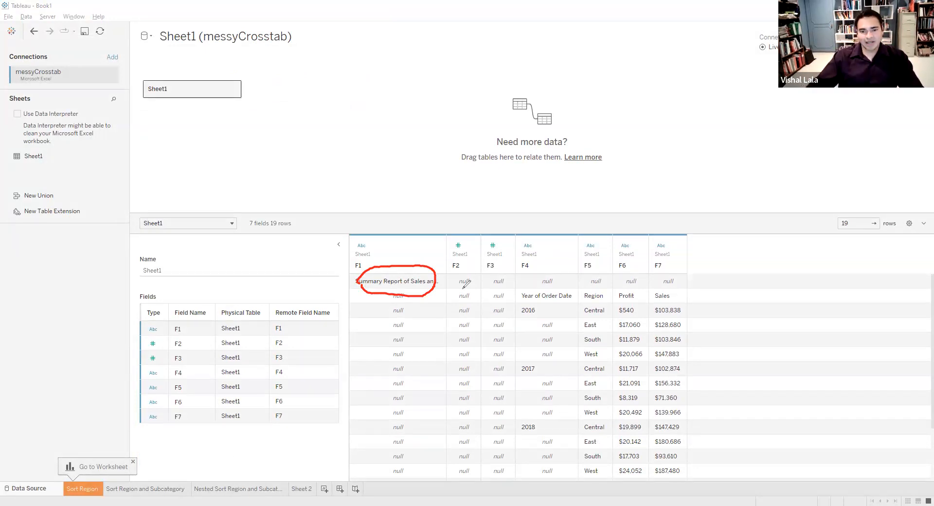
{"action": "mouse_move", "coordinate": [456, 287]}
{"action": "left_mouse_down"}
{"action": "mouse_move", "coordinate": [473, 274]}
{"action": "mouse_move", "coordinate": [457, 269]}
{"action": "mouse_move", "coordinate": [466, 289]}
{"action": "left_mouse_up"}
{"action": "left_click_drag", "start_coordinate": [372, 214], "coordinate": [375, 236]}
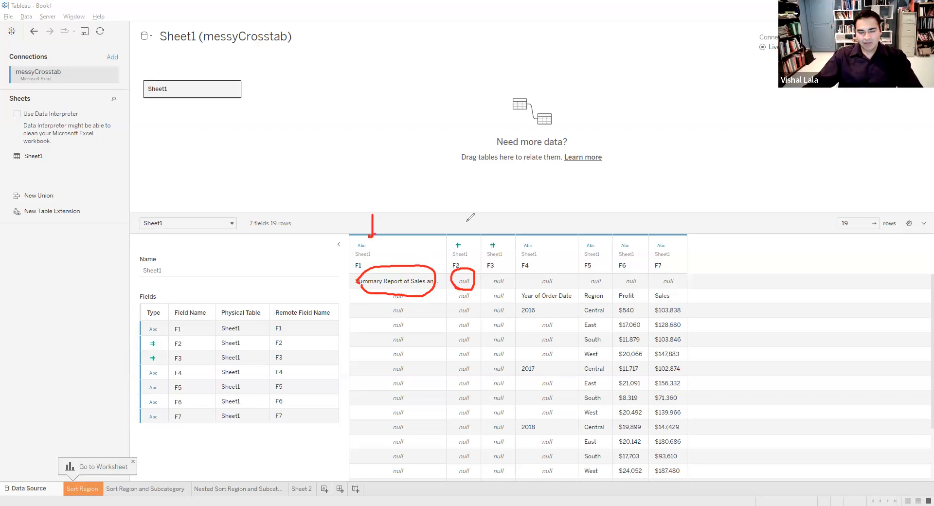
{"action": "left_click_drag", "start_coordinate": [469, 214], "coordinate": [476, 233]}
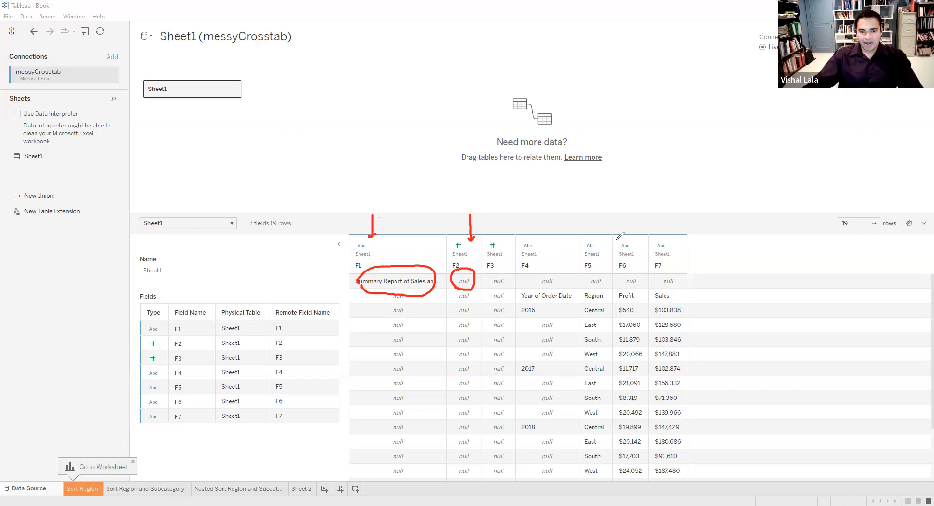
{"action": "left_click_drag", "start_coordinate": [371, 273], "coordinate": [424, 427]}
{"action": "left_click_drag", "start_coordinate": [433, 295], "coordinate": [486, 429]}
{"action": "left_click_drag", "start_coordinate": [488, 295], "coordinate": [517, 428]}
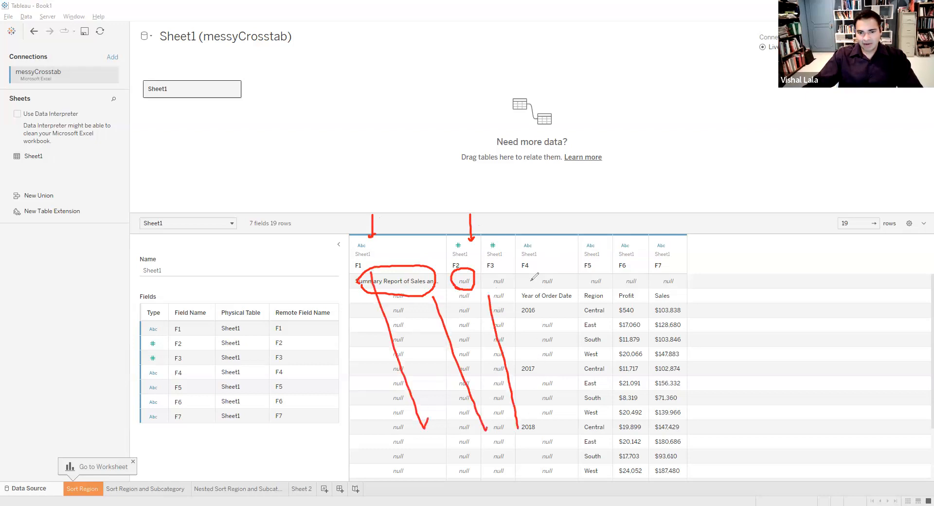
{"action": "left_click_drag", "start_coordinate": [391, 280], "coordinate": [684, 275]}
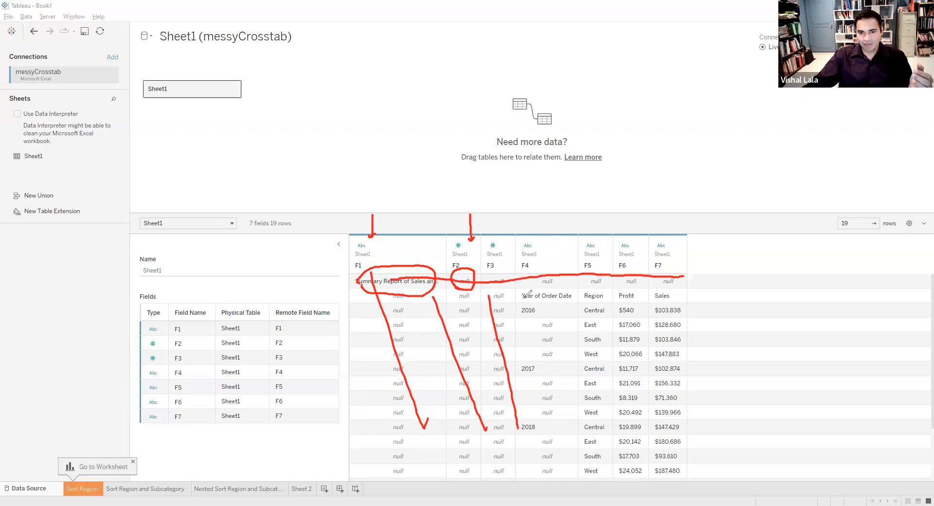
{"action": "left_click_drag", "start_coordinate": [516, 294], "coordinate": [522, 265]}
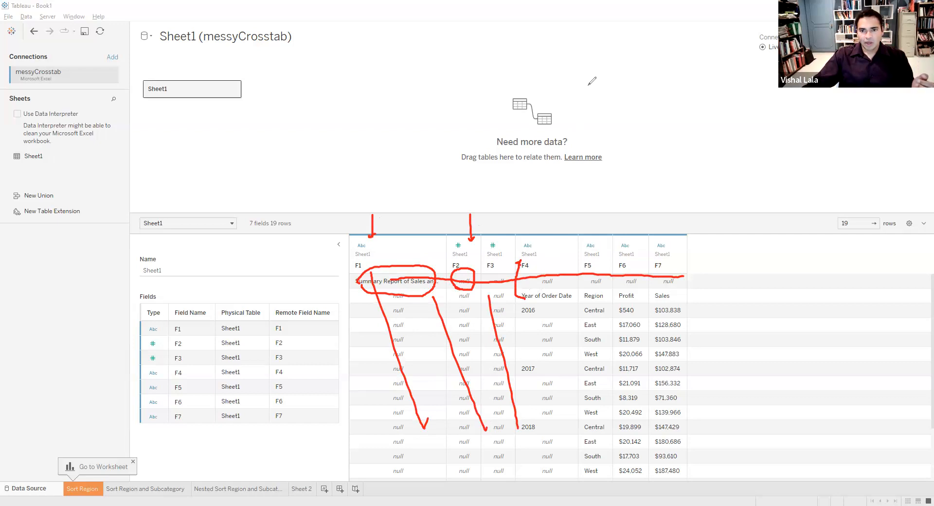
{"action": "mouse_move", "coordinate": [6, 104]}
{"action": "left_mouse_down"}
{"action": "mouse_move", "coordinate": [5, 144]}
{"action": "mouse_move", "coordinate": [98, 150]}
{"action": "mouse_move", "coordinate": [112, 132]}
{"action": "mouse_move", "coordinate": [110, 100]}
{"action": "mouse_move", "coordinate": [5, 101]}
{"action": "left_mouse_up"}
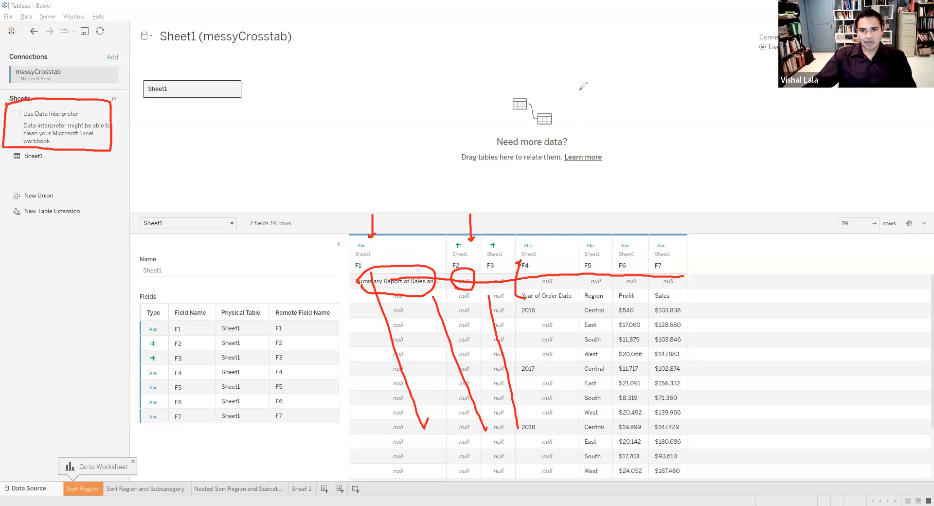
{"action": "key", "text": "e"}
{"action": "key", "text": "Escape"}
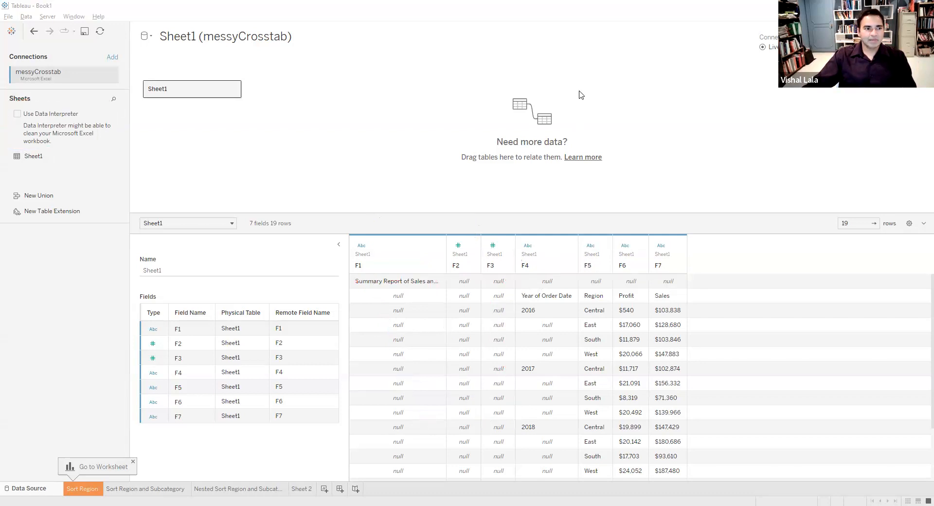
Clean the crosstab with Data Interpreter and look through all rows of the cleaned table
{"action": "left_click", "coordinate": [17, 115]}
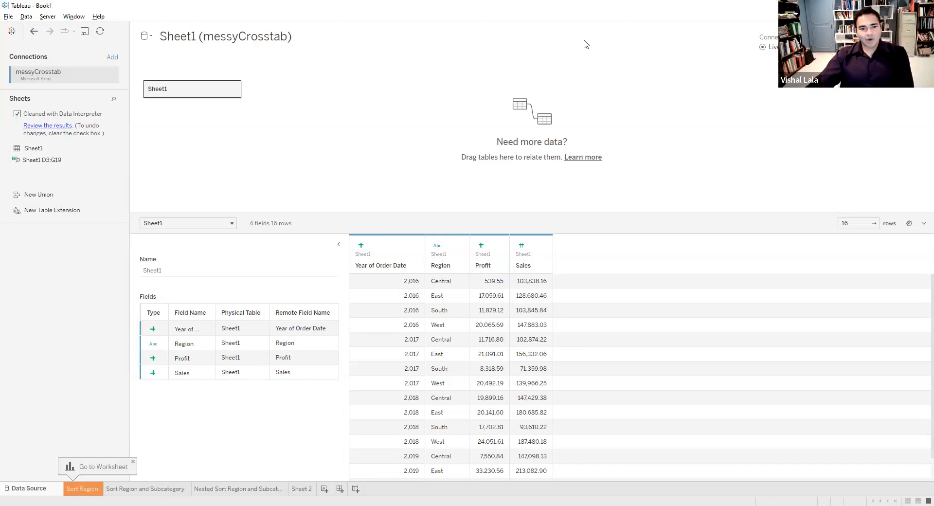
{"action": "scroll", "coordinate": [749, 377], "scroll_direction": "down", "scroll_amount": 1}
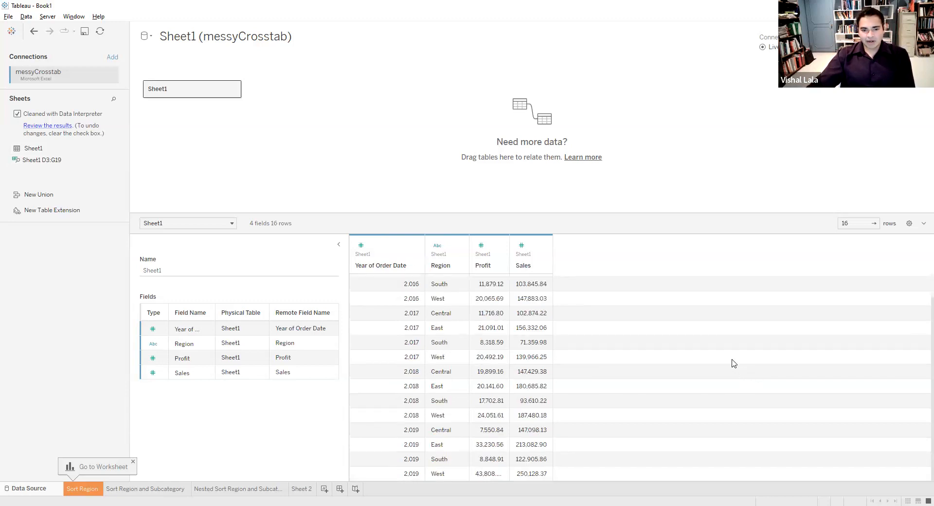
{"action": "scroll", "coordinate": [733, 363], "scroll_direction": "up", "scroll_amount": 1}
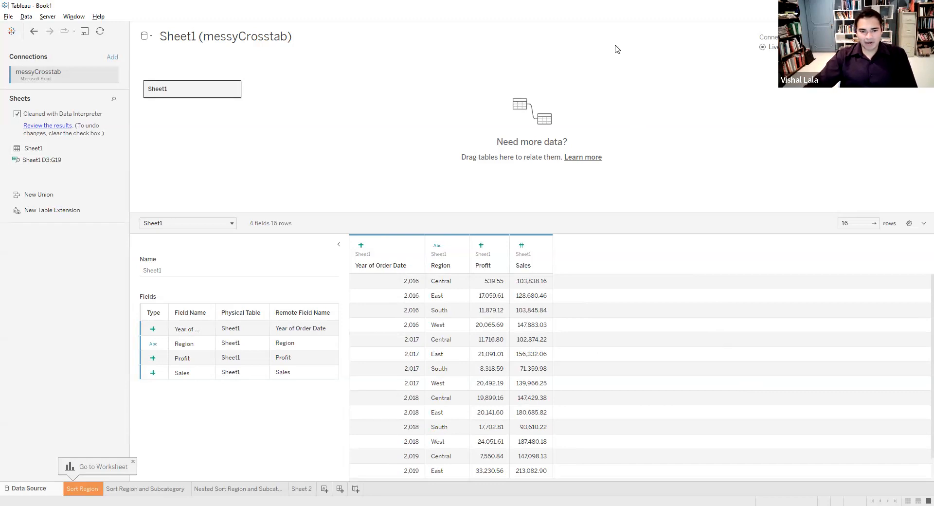
Circle the Year of Order Date header in red, clear the marks and change that field's data type to Date
{"action": "mouse_move", "coordinate": [353, 273]}
{"action": "left_mouse_down"}
{"action": "mouse_move", "coordinate": [417, 265]}
{"action": "mouse_move", "coordinate": [387, 247]}
{"action": "mouse_move", "coordinate": [356, 265]}
{"action": "mouse_move", "coordinate": [359, 279]}
{"action": "left_mouse_up"}
{"action": "left_click_drag", "start_coordinate": [352, 216], "coordinate": [355, 241]}
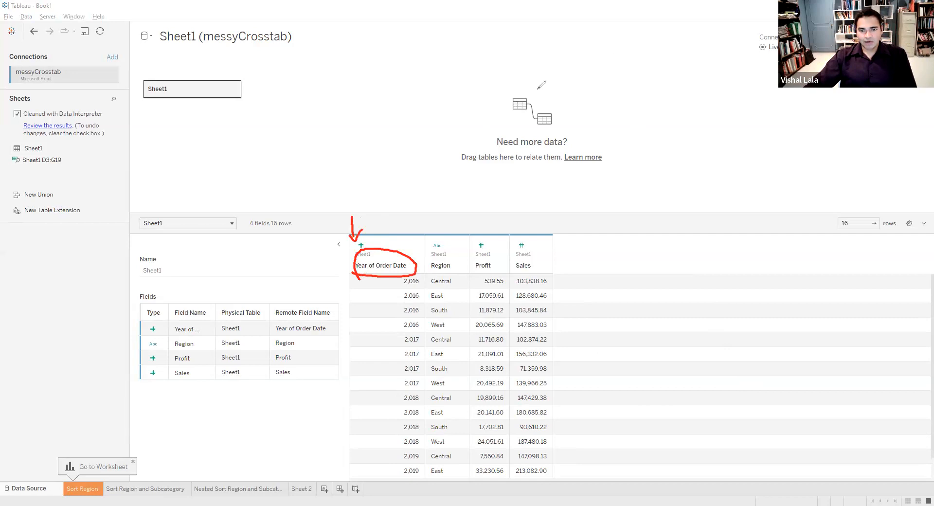
{"action": "key", "text": "Escape"}
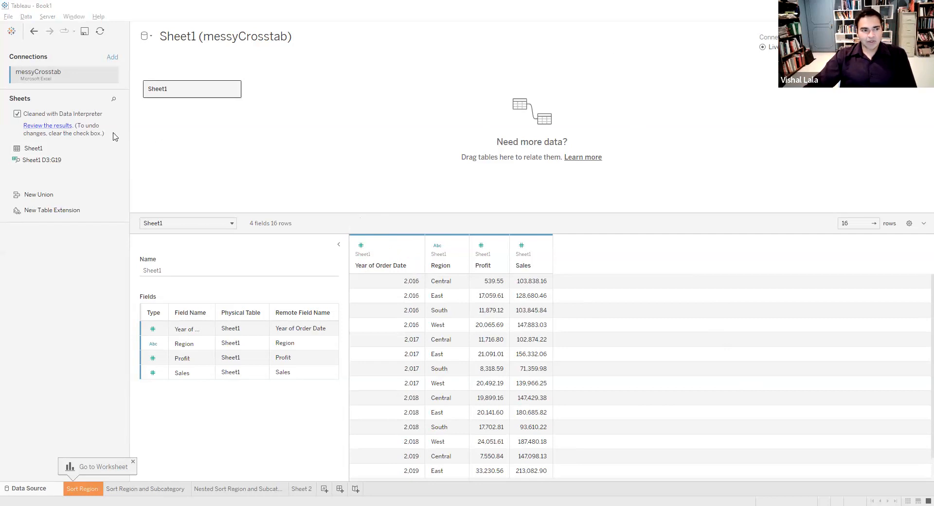
{"action": "left_click", "coordinate": [360, 249]}
{"action": "left_click", "coordinate": [389, 278]}
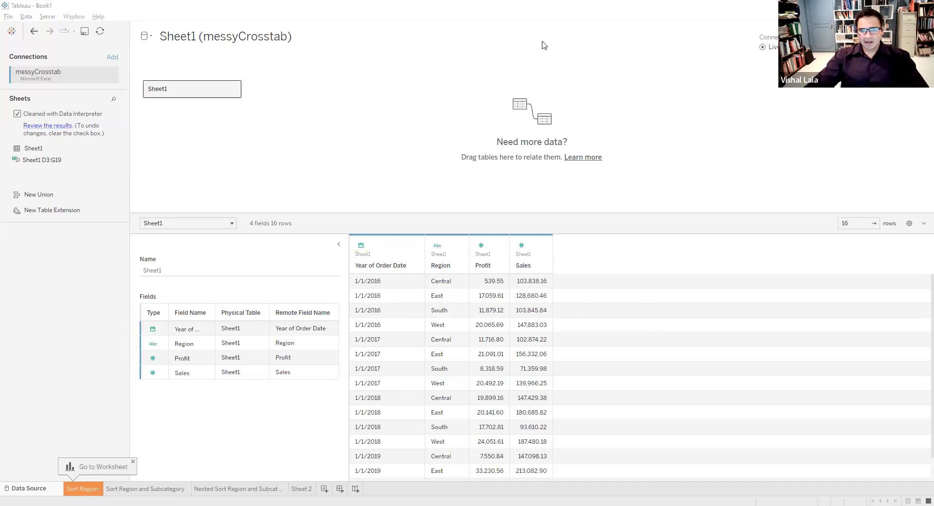
Switch to the Exercise slide and on to the pop_estimates workbook in Excel, marking its United States cell and state rows in red
{"action": "key", "text": "alt+Tab"}
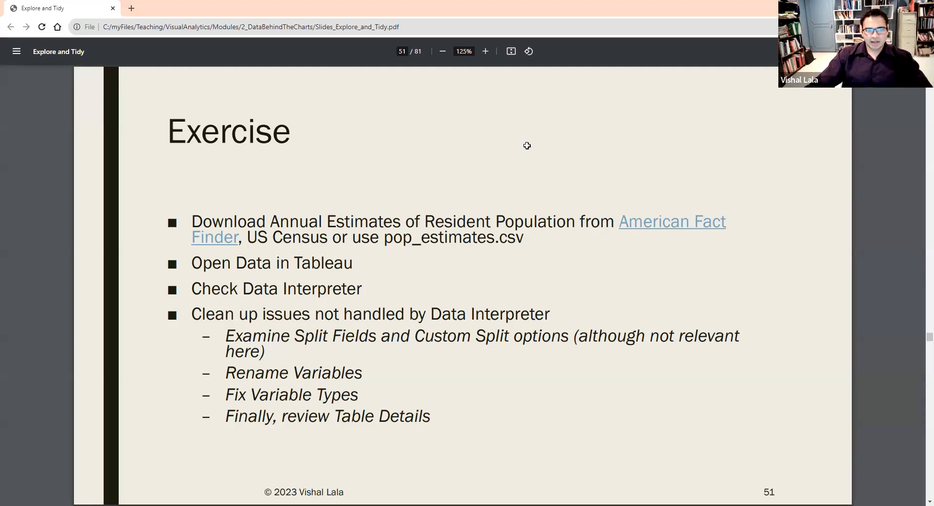
{"action": "key", "text": "alt+Tab"}
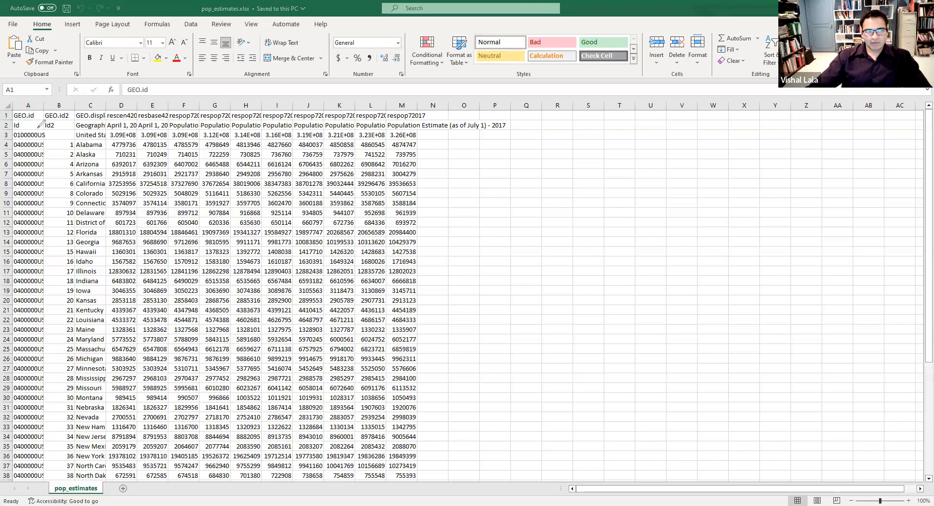
{"action": "mouse_move", "coordinate": [71, 129]}
{"action": "left_mouse_down"}
{"action": "mouse_move", "coordinate": [97, 139]}
{"action": "mouse_move", "coordinate": [108, 127]}
{"action": "mouse_move", "coordinate": [71, 133]}
{"action": "left_mouse_up"}
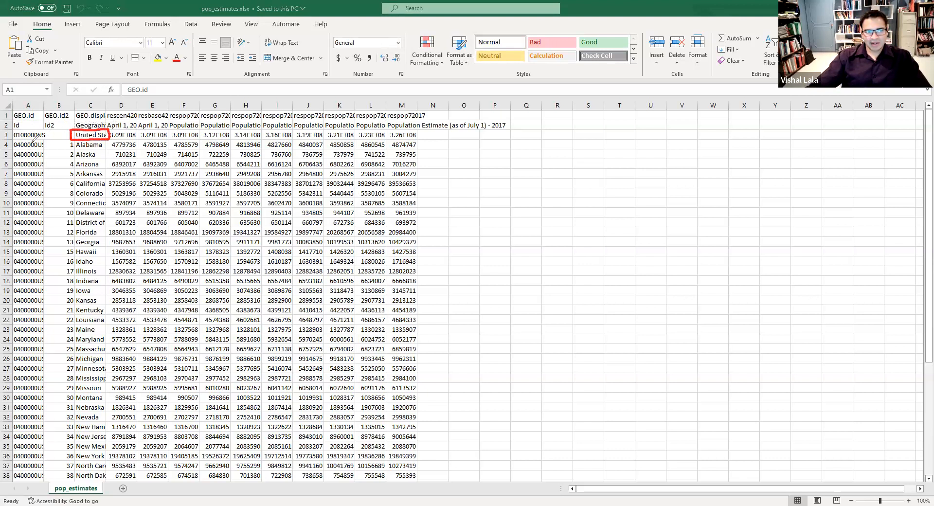
{"action": "left_click_drag", "start_coordinate": [10, 143], "coordinate": [3, 329]}
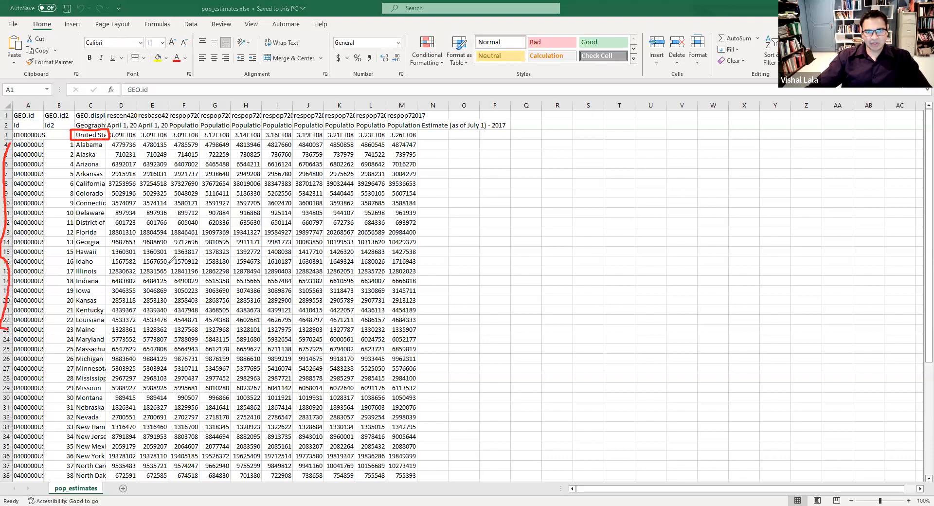
{"action": "left_click", "coordinate": [457, 125]}
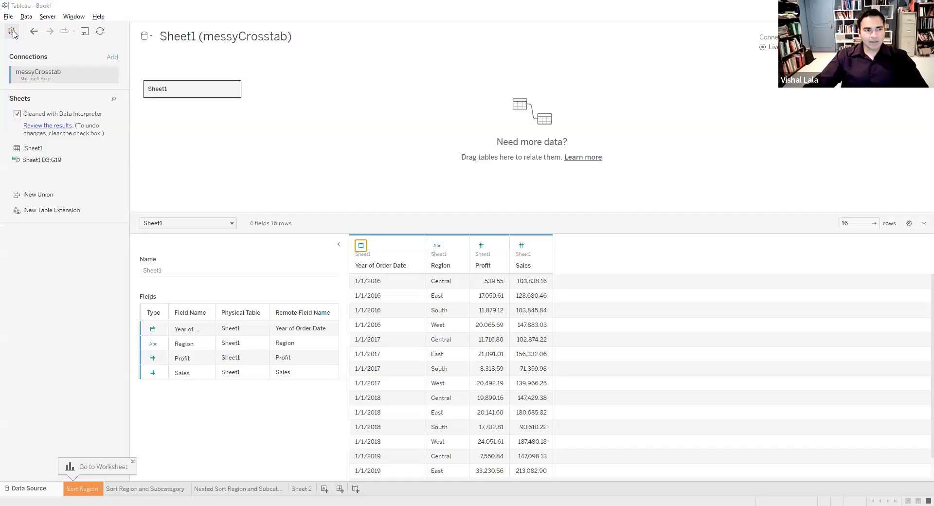
Connect Tableau to pop_estimates.xlsx in the Clean folder, collapse the table details and enlarge the data preview
{"action": "left_click", "coordinate": [11, 31]}
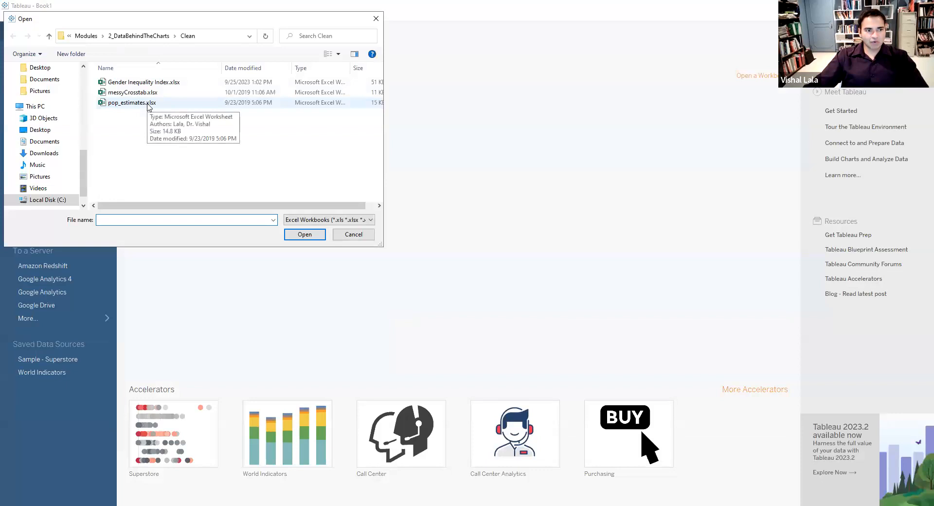
{"action": "left_click", "coordinate": [149, 103]}
{"action": "double_click", "coordinate": [149, 103]}
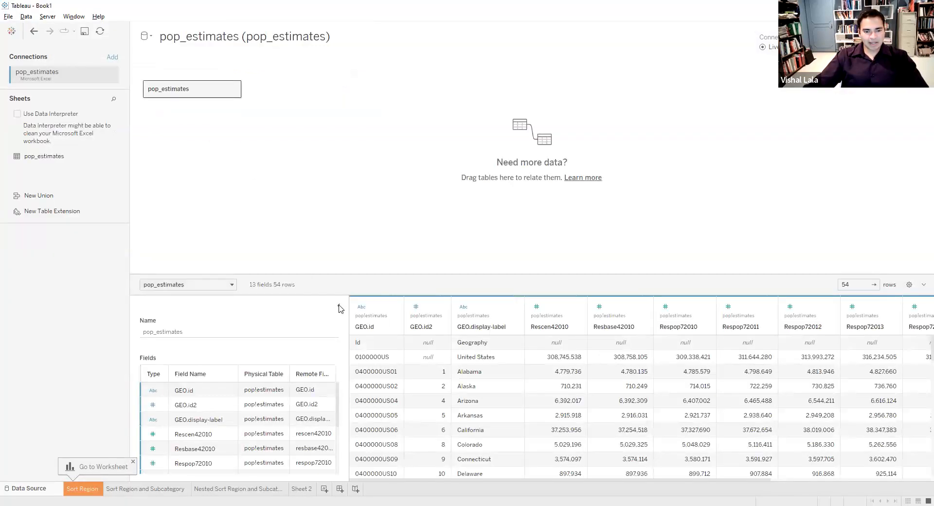
{"action": "left_click", "coordinate": [339, 308]}
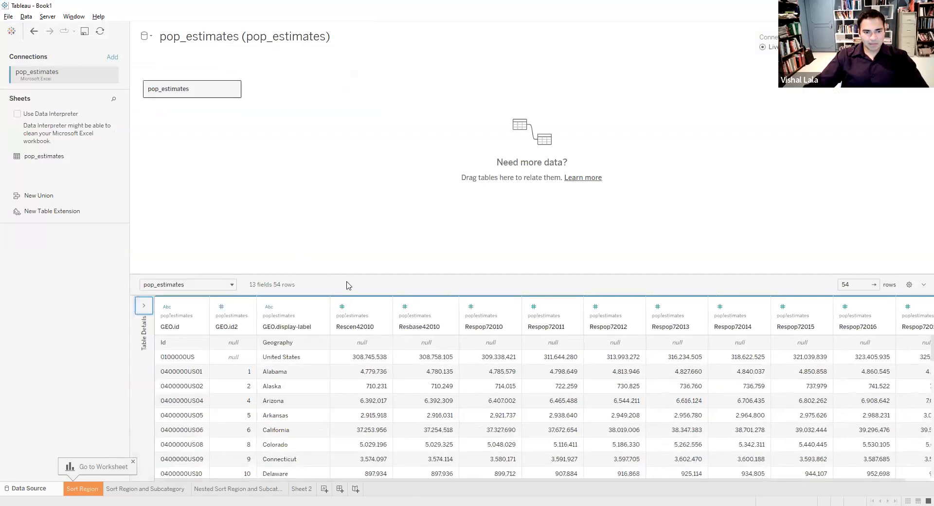
{"action": "left_click_drag", "start_coordinate": [348, 273], "coordinate": [367, 194]}
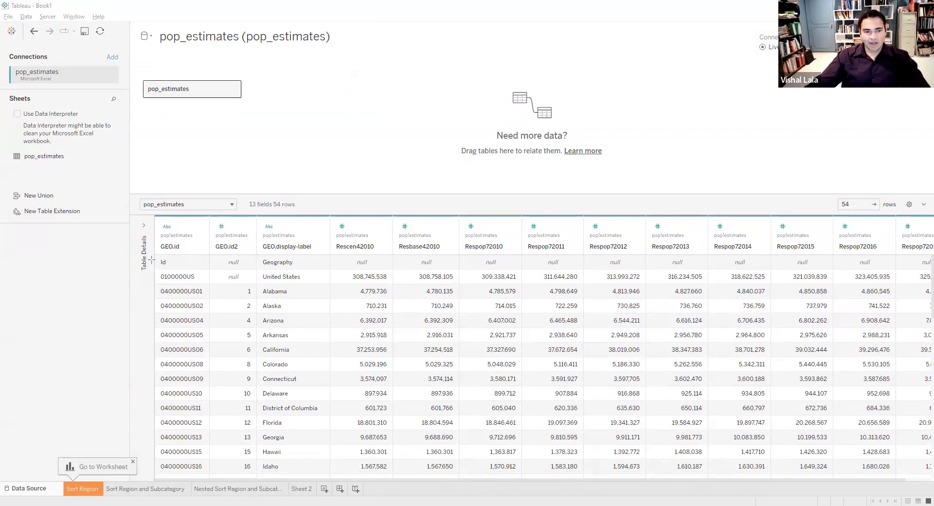
Strike through the Geography, United States and District of Columbia rows in red, underline the row count, and clear the marks
{"action": "left_click_drag", "start_coordinate": [152, 262], "coordinate": [924, 258]}
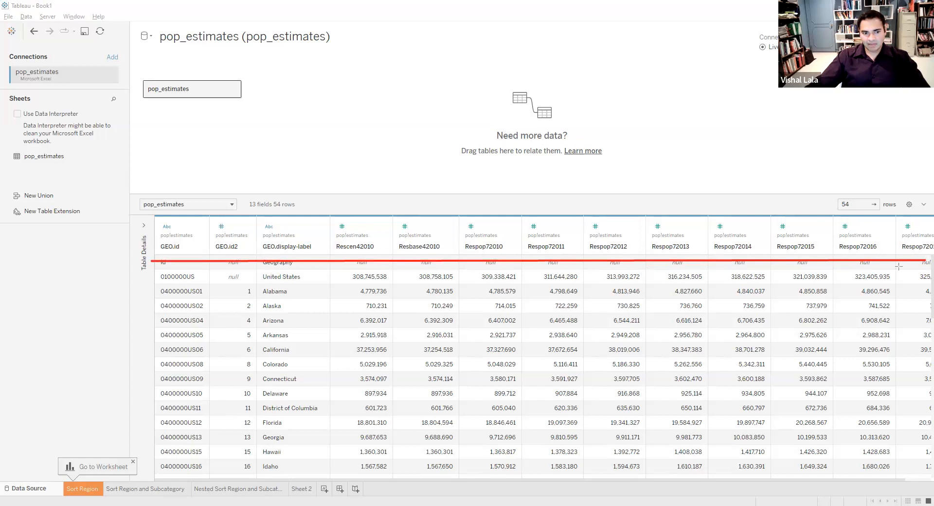
{"action": "left_click_drag", "start_coordinate": [157, 276], "coordinate": [922, 275]}
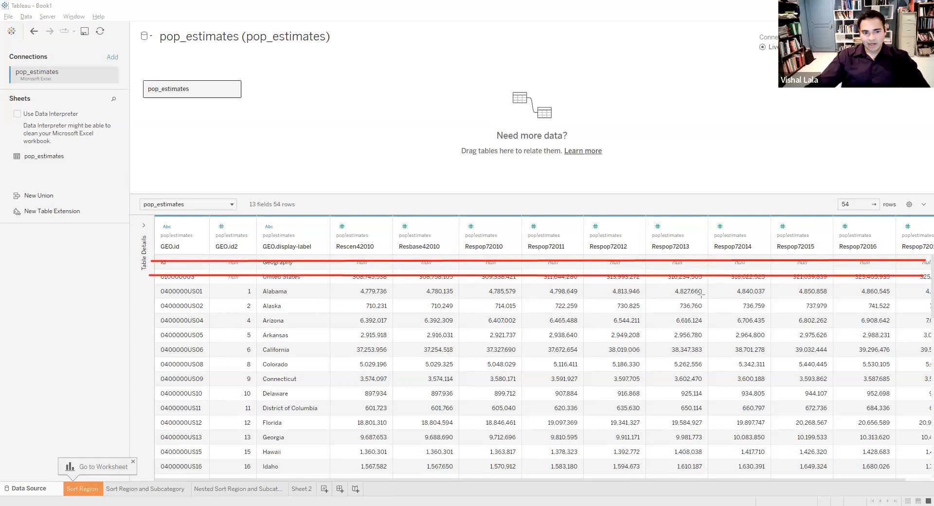
{"action": "left_click_drag", "start_coordinate": [138, 408], "coordinate": [924, 406]}
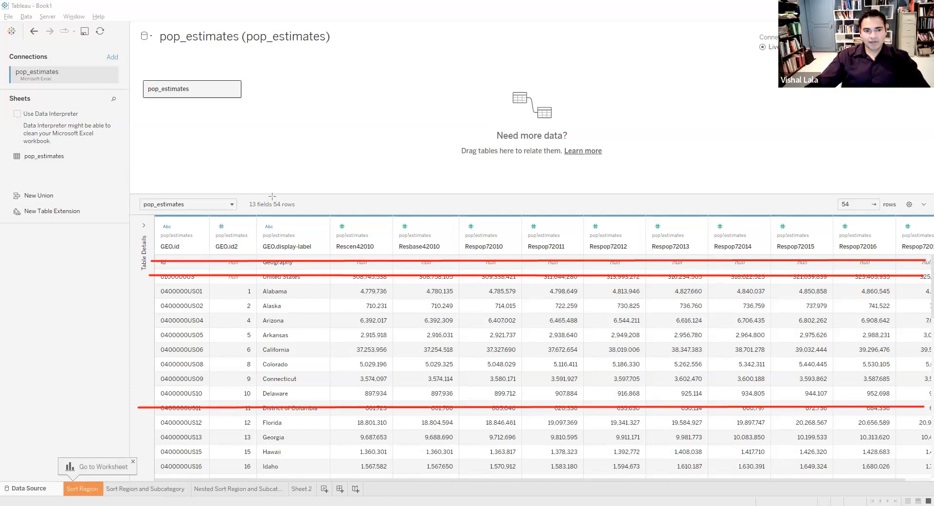
{"action": "left_click_drag", "start_coordinate": [272, 208], "coordinate": [297, 208]}
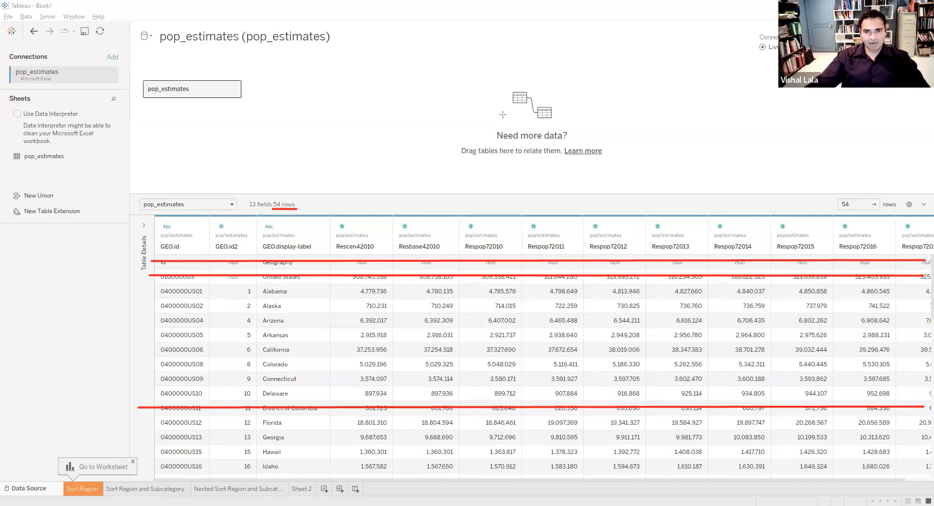
{"action": "key", "text": "Escape"}
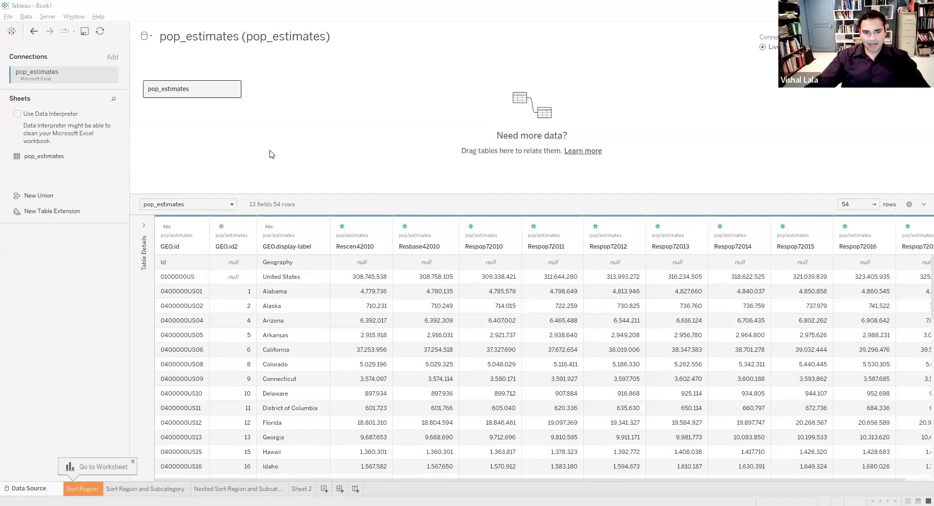
Clean the pop_estimates workbook with Data Interpreter
{"action": "left_click", "coordinate": [18, 113]}
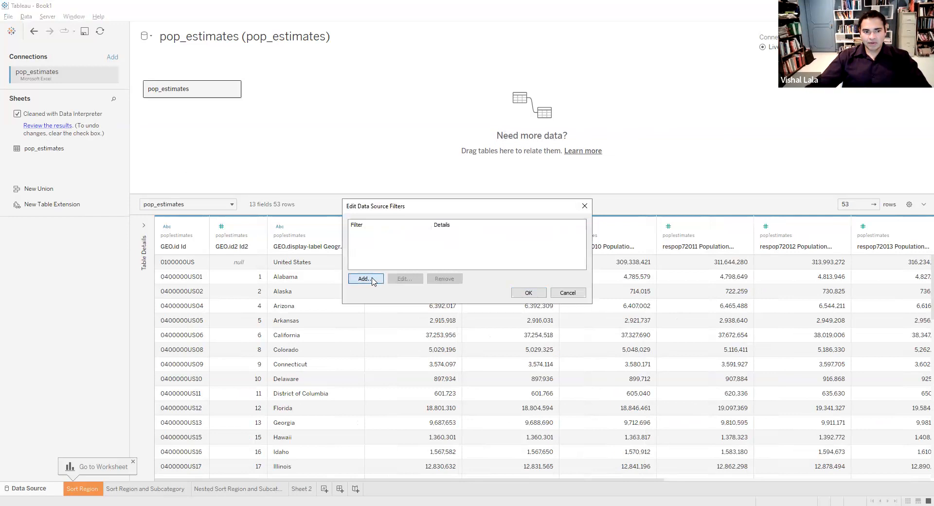
{"action": "left_click", "coordinate": [364, 278]}
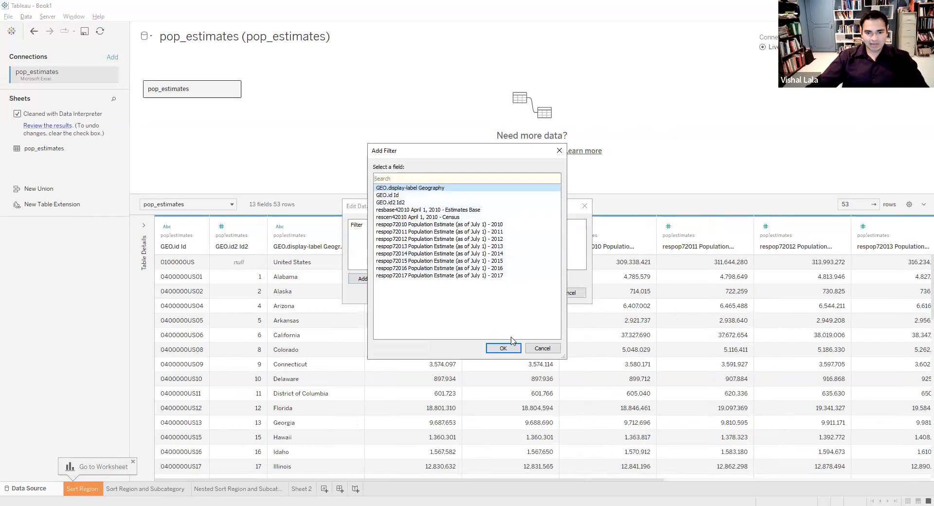
{"action": "left_click", "coordinate": [537, 346]}
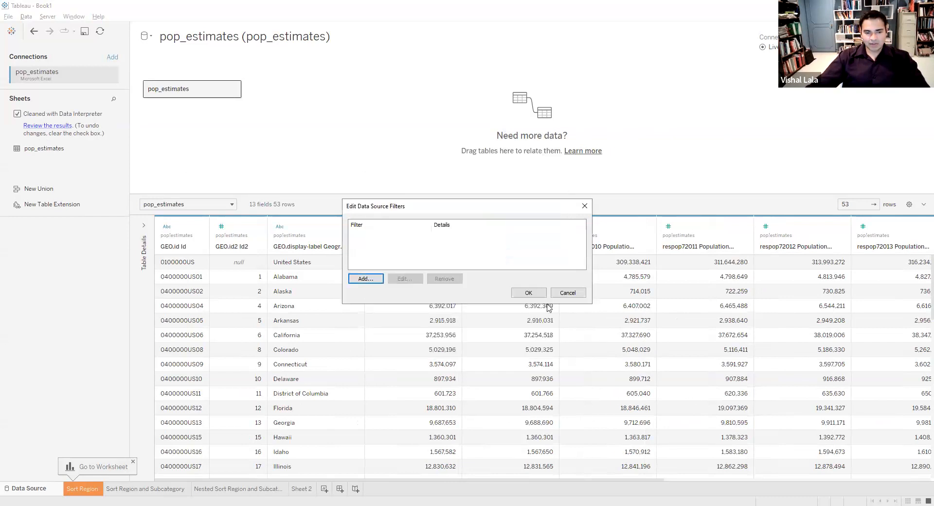
{"action": "left_click", "coordinate": [528, 292]}
Rename the GEO.display-label Geography field as State
{"action": "right_click", "coordinate": [316, 250]}
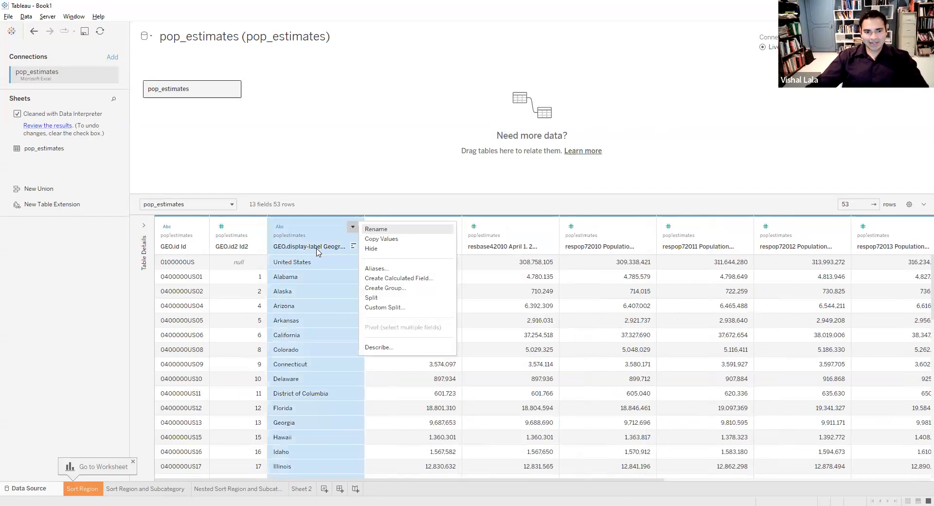
{"action": "left_click", "coordinate": [382, 234]}
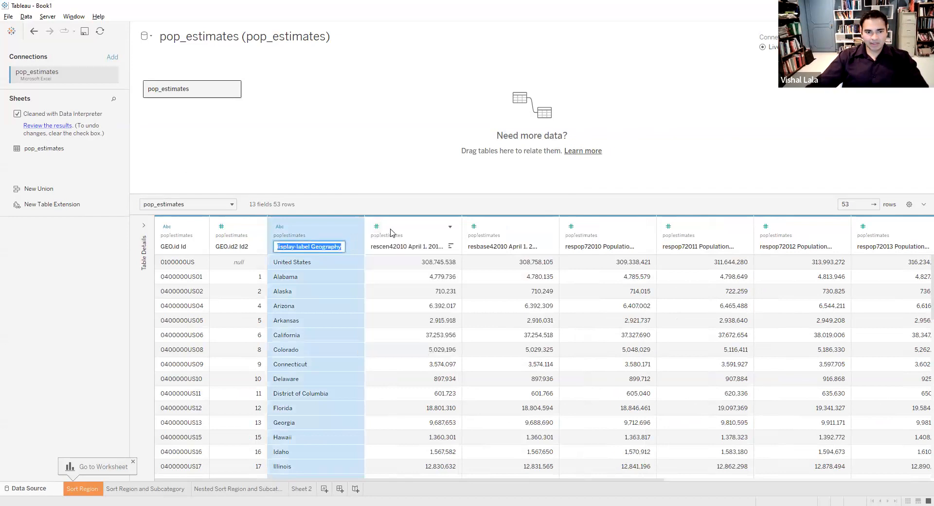
{"action": "type", "text": "State"}
{"action": "key", "text": "Return"}
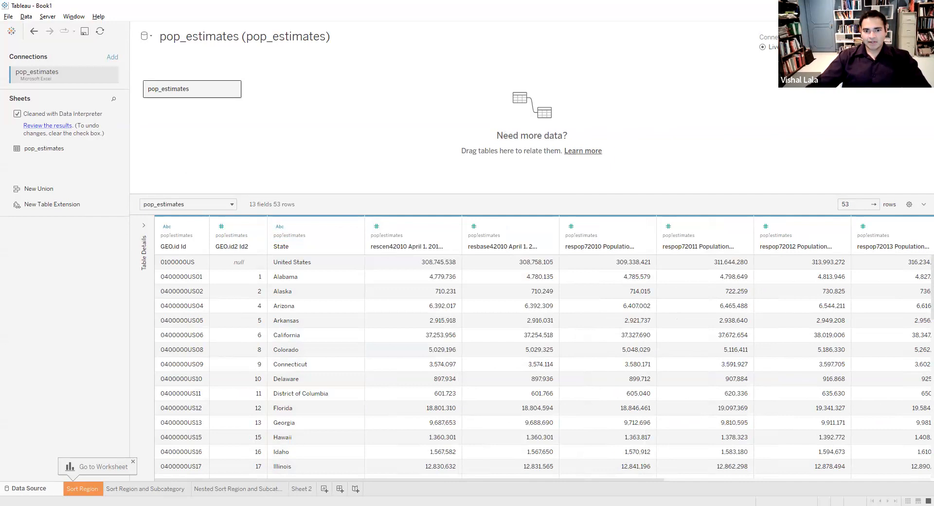
Add a data source filter on the State field and select the United States value in it
{"action": "left_click", "coordinate": [361, 278]}
{"action": "left_click", "coordinate": [387, 275]}
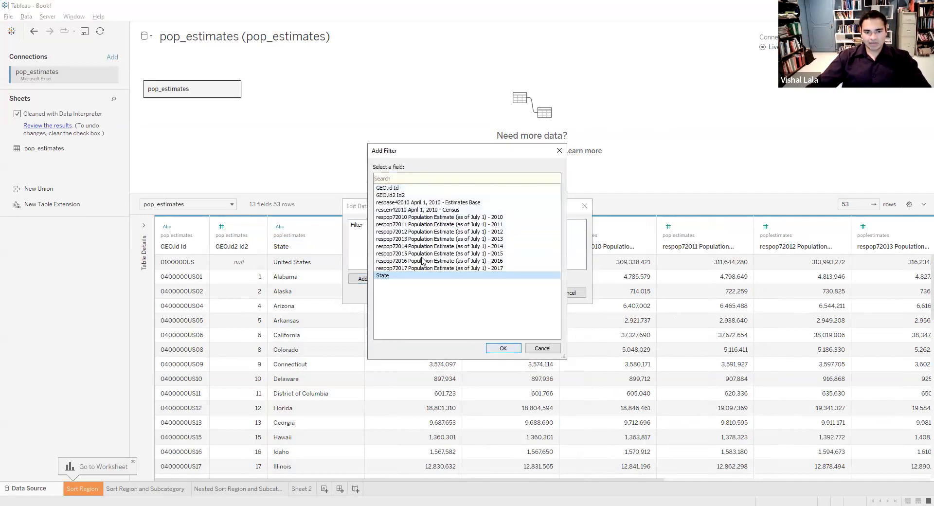
{"action": "key", "text": "Return"}
{"action": "scroll", "coordinate": [391, 249], "scroll_direction": "down", "scroll_amount": 12}
{"action": "left_click", "coordinate": [412, 173]}
{"action": "type", "text": "United"}
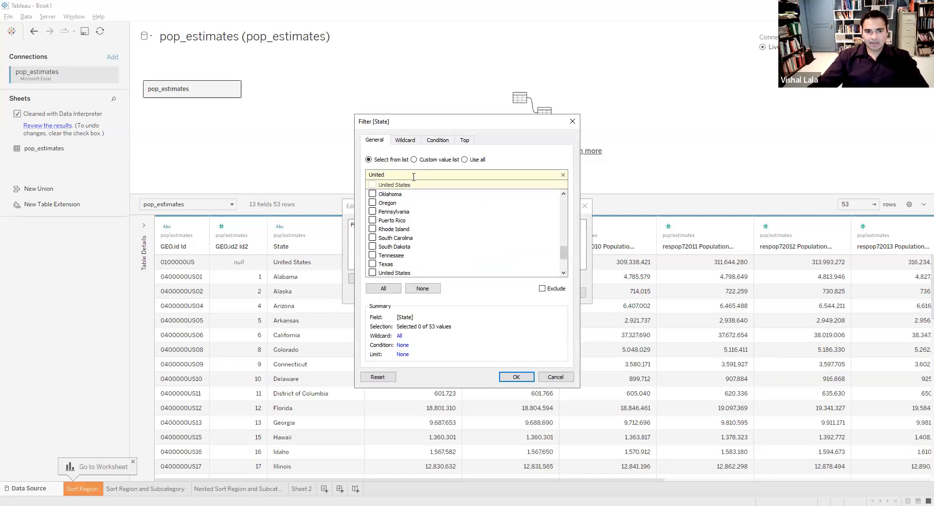
{"action": "left_click", "coordinate": [373, 184]}
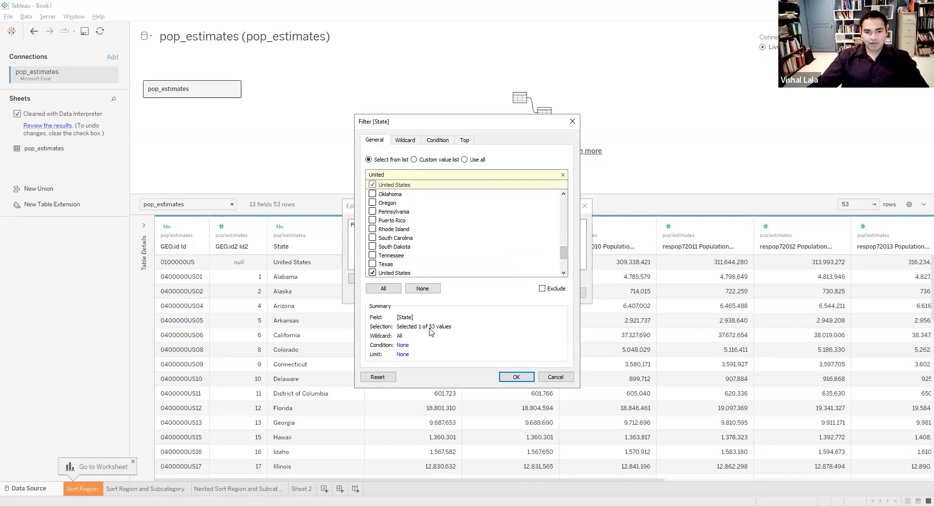
Add District of Columbia and Puerto Rico to the values selected in the State filter
{"action": "left_click_drag", "start_coordinate": [564, 253], "coordinate": [570, 194]}
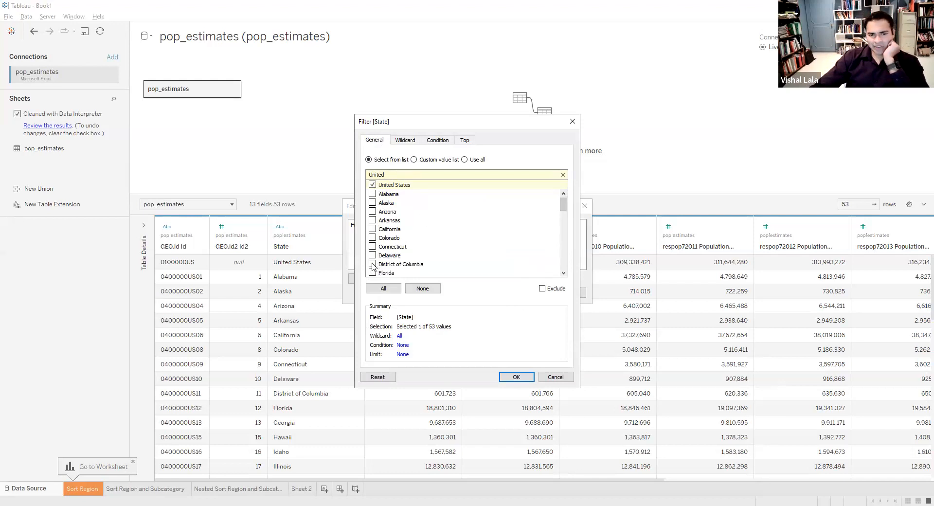
{"action": "left_click", "coordinate": [564, 273]}
{"action": "left_click", "coordinate": [563, 272]}
{"action": "left_click", "coordinate": [564, 273]}
{"action": "left_click", "coordinate": [563, 273]}
{"action": "left_click", "coordinate": [564, 273]}
{"action": "left_click", "coordinate": [563, 272]}
{"action": "left_click", "coordinate": [564, 273]}
{"action": "left_click", "coordinate": [563, 273]}
{"action": "left_click", "coordinate": [563, 272]}
{"action": "left_click", "coordinate": [564, 272]}
{"action": "left_click", "coordinate": [564, 273]}
{"action": "left_click", "coordinate": [564, 273]}
{"action": "left_click", "coordinate": [564, 273]}
{"action": "left_click", "coordinate": [564, 273]}
{"action": "left_click", "coordinate": [563, 273]}
{"action": "left_click", "coordinate": [564, 273]}
{"action": "left_click", "coordinate": [563, 273]}
{"action": "left_click", "coordinate": [563, 273]}
{"action": "left_click", "coordinate": [563, 273]}
{"action": "left_click", "coordinate": [563, 273]}
{"action": "left_click", "coordinate": [563, 273]}
{"action": "left_click", "coordinate": [564, 273]}
{"action": "left_click", "coordinate": [563, 272]}
{"action": "left_click", "coordinate": [563, 273]}
{"action": "left_click", "coordinate": [564, 273]}
{"action": "left_click", "coordinate": [564, 273]}
{"action": "left_click", "coordinate": [564, 273]}
{"action": "left_click", "coordinate": [564, 273]}
{"action": "left_click", "coordinate": [564, 273]}
{"action": "left_click", "coordinate": [564, 273]}
{"action": "left_click", "coordinate": [563, 273]}
{"action": "left_click", "coordinate": [563, 273]}
{"action": "left_click", "coordinate": [373, 256]}
{"action": "left_click", "coordinate": [563, 272]}
{"action": "left_click", "coordinate": [564, 273]}
{"action": "left_click", "coordinate": [564, 272]}
{"action": "left_click", "coordinate": [564, 273]}
{"action": "left_click", "coordinate": [563, 273]}
{"action": "left_click", "coordinate": [564, 272]}
{"action": "left_click", "coordinate": [563, 273]}
{"action": "left_click", "coordinate": [563, 273]}
{"action": "left_click", "coordinate": [564, 272]}
{"action": "left_click", "coordinate": [563, 273]}
{"action": "left_click", "coordinate": [564, 273]}
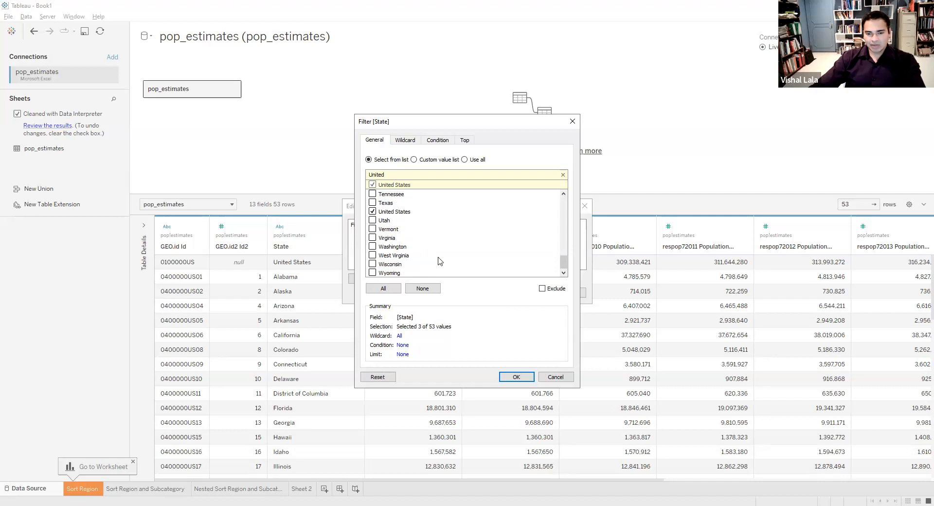
Set the State filter to exclude the selected values and apply it to the data source
{"action": "left_click", "coordinate": [542, 289]}
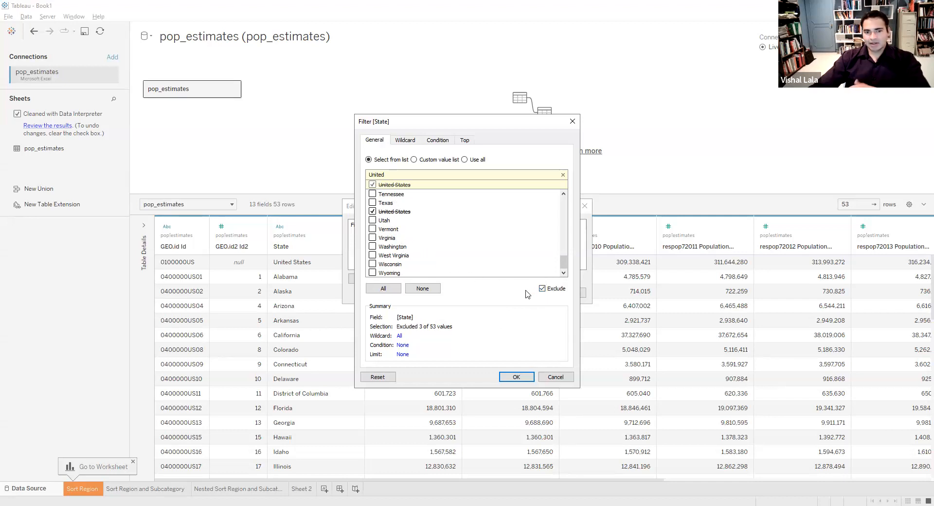
{"action": "left_click", "coordinate": [517, 377]}
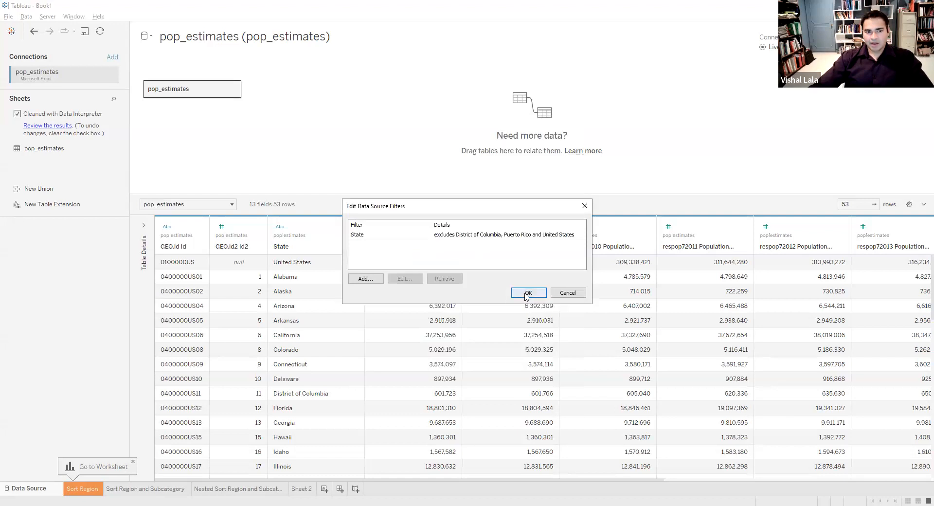
{"action": "left_click", "coordinate": [527, 293]}
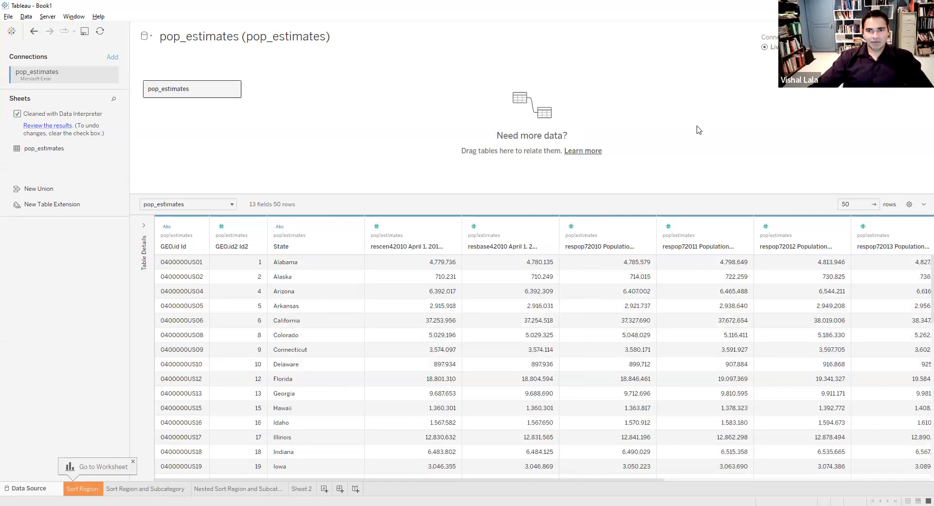
Mark the State field's data type in red, clear the mark and assign the field the State/Province geographic role
{"action": "mouse_move", "coordinate": [275, 213]}
{"action": "left_mouse_down"}
{"action": "mouse_move", "coordinate": [301, 200]}
{"action": "mouse_move", "coordinate": [274, 197]}
{"action": "mouse_move", "coordinate": [284, 217]}
{"action": "left_mouse_up"}
{"action": "key", "text": "Escape"}
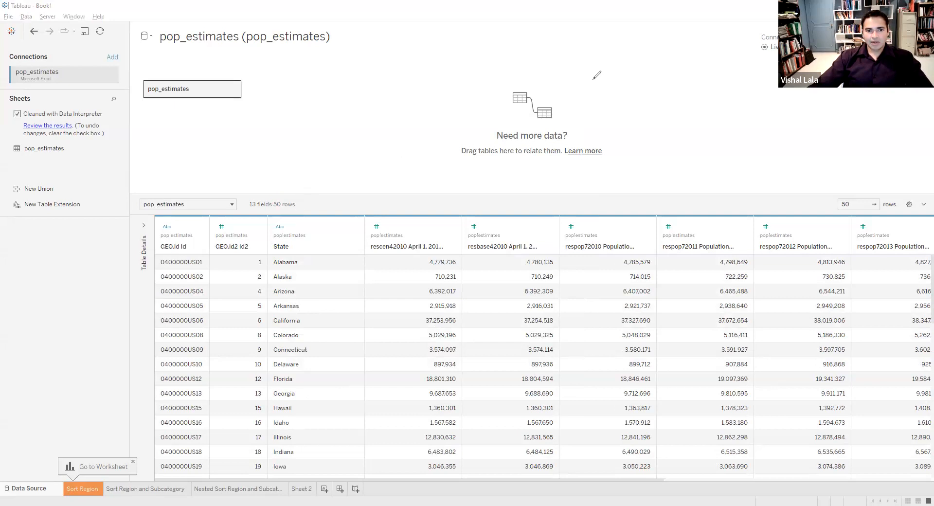
{"action": "left_click", "coordinate": [280, 230]}
{"action": "mouse_move", "coordinate": [360, 327]}
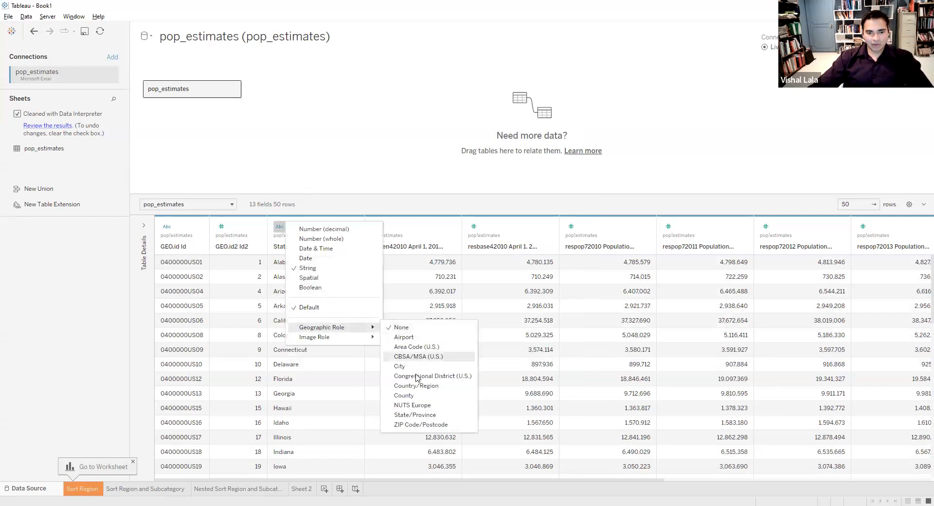
{"action": "left_click", "coordinate": [413, 415]}
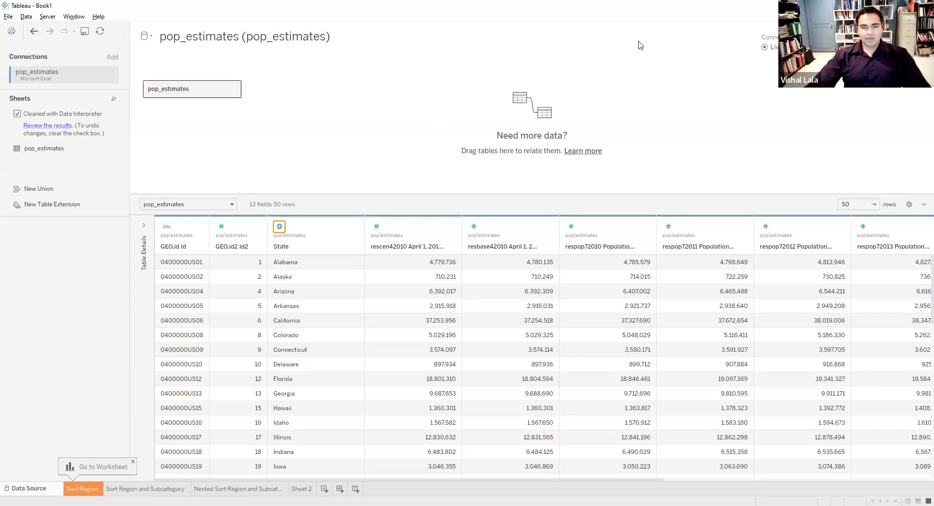
Switch to the Exercise slide in the Explore and Tidy PDF and advance to the following slide
{"action": "key", "text": "alt+Tab"}
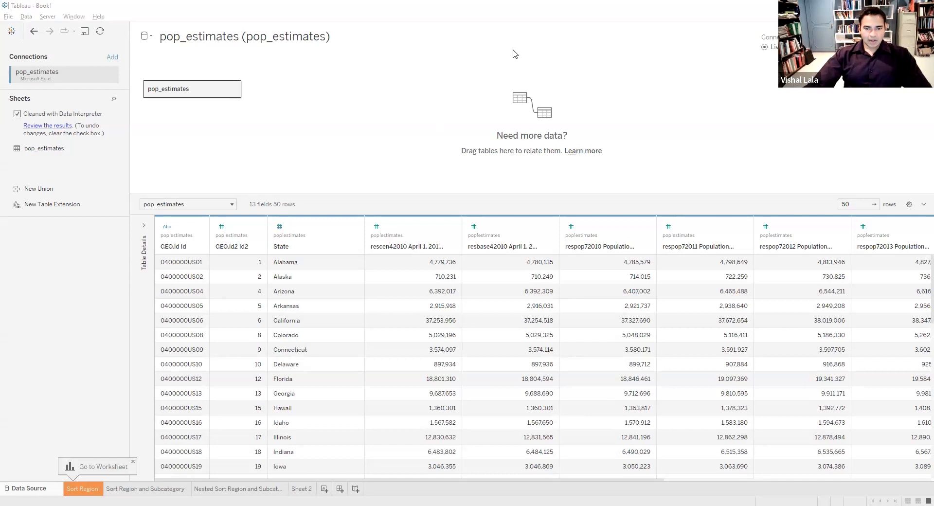
{"action": "left_click", "coordinate": [578, 42]}
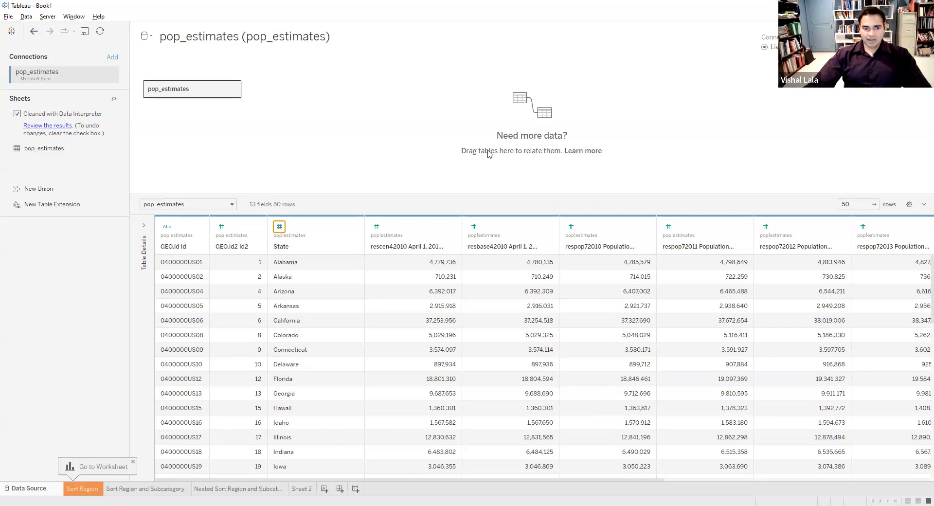
{"action": "key", "text": "alt+Tab"}
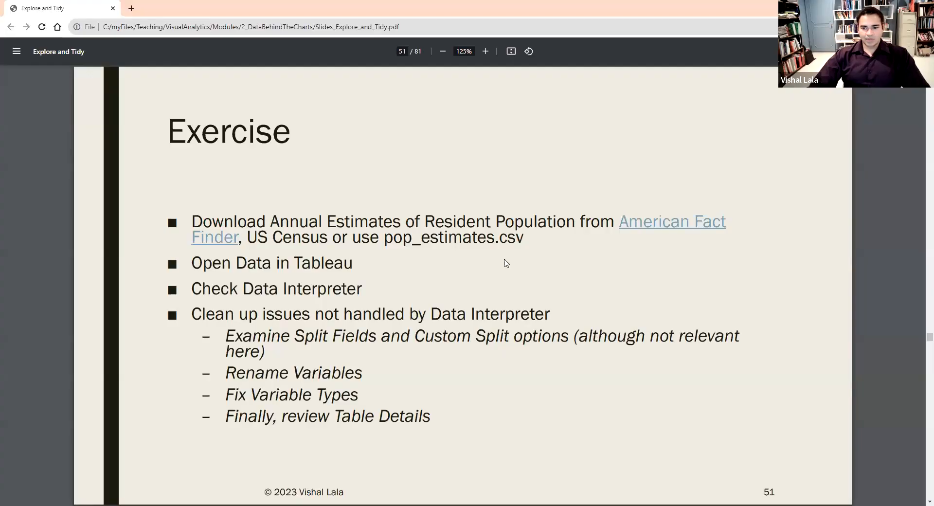
{"action": "key", "text": "Right"}
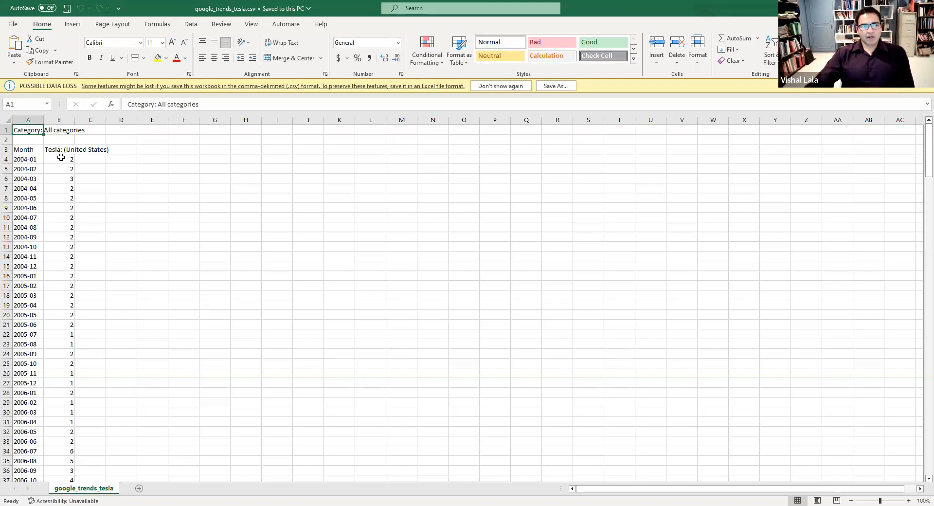
Scan the monthly Tesla values in google_trends_tesla.csv in Excel and mark the Category row above the headers in red
{"action": "left_click", "coordinate": [29, 161]}
{"action": "left_click", "coordinate": [58, 160]}
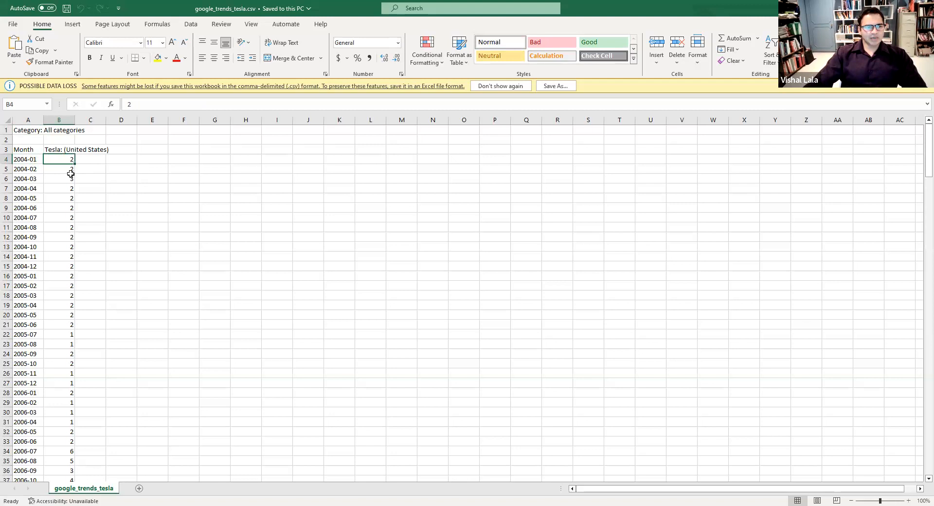
{"action": "scroll", "coordinate": [70, 173], "scroll_direction": "down", "scroll_amount": 20}
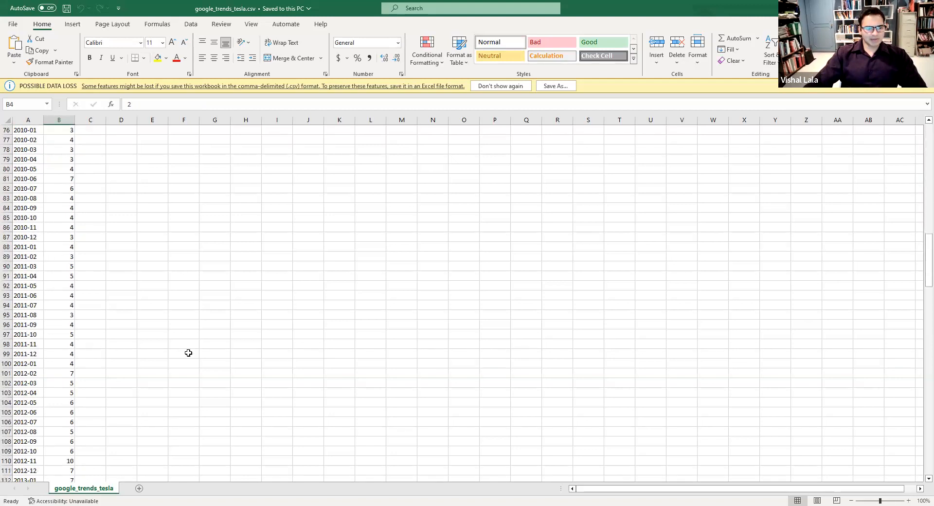
{"action": "left_click_drag", "start_coordinate": [921, 258], "coordinate": [920, 141]}
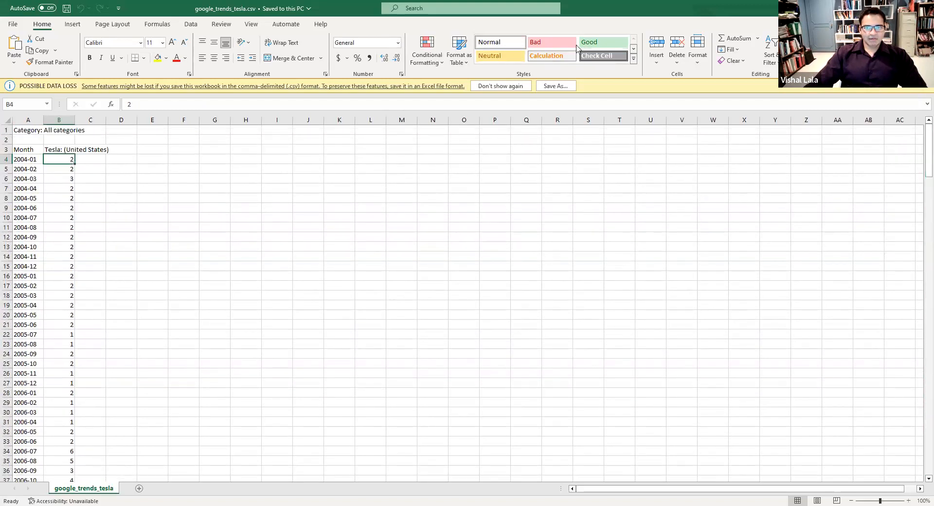
{"action": "mouse_move", "coordinate": [5, 116]}
{"action": "left_mouse_down"}
{"action": "mouse_move", "coordinate": [7, 144]}
{"action": "mouse_move", "coordinate": [102, 142]}
{"action": "mouse_move", "coordinate": [127, 108]}
{"action": "mouse_move", "coordinate": [56, 104]}
{"action": "mouse_move", "coordinate": [15, 114]}
{"action": "left_mouse_up"}
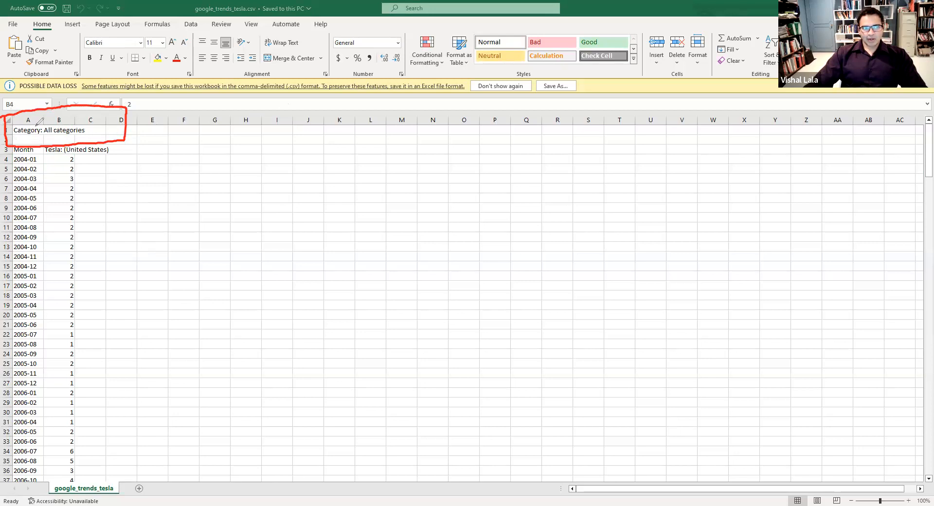
{"action": "left_click_drag", "start_coordinate": [25, 93], "coordinate": [17, 130]}
{"action": "left_click", "coordinate": [756, 15]}
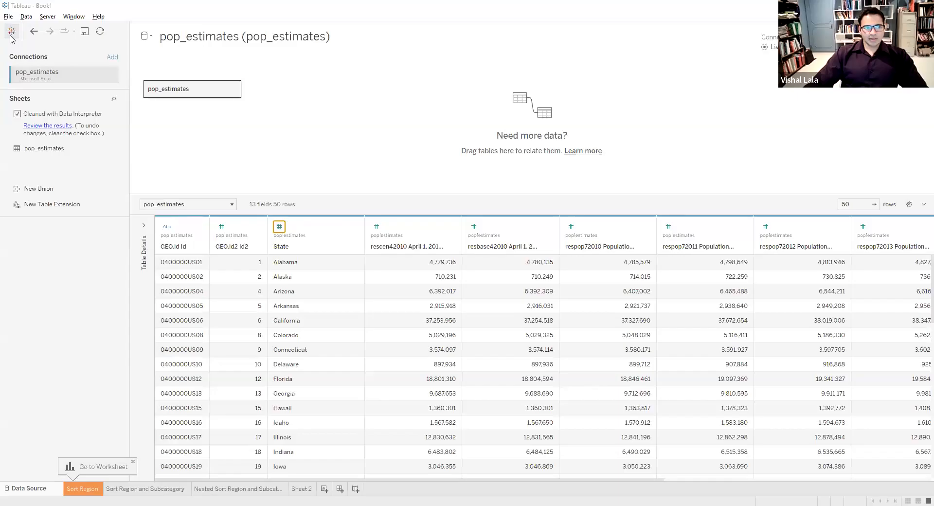
Connect Tableau to the text file google_trends_tesla.csv in the Clean folder
{"action": "left_click", "coordinate": [11, 32]}
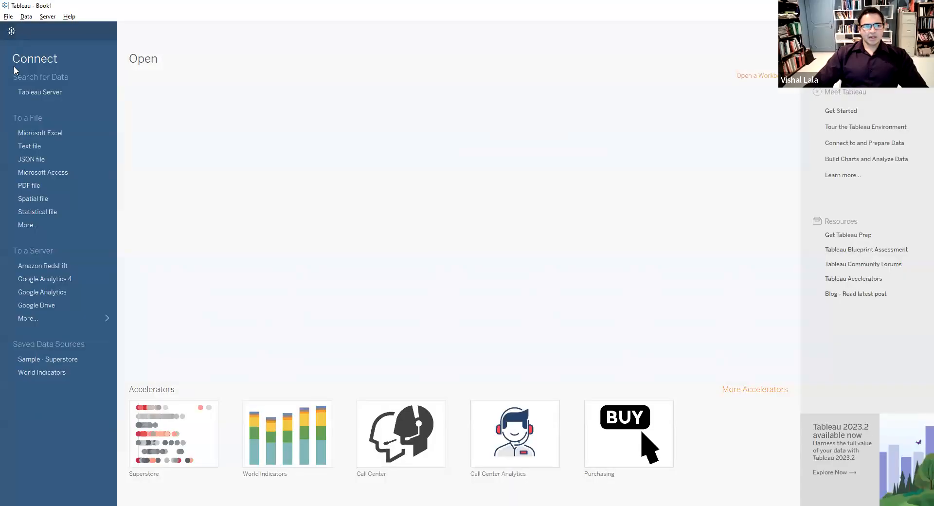
{"action": "left_click", "coordinate": [58, 143]}
{"action": "left_click", "coordinate": [150, 84]}
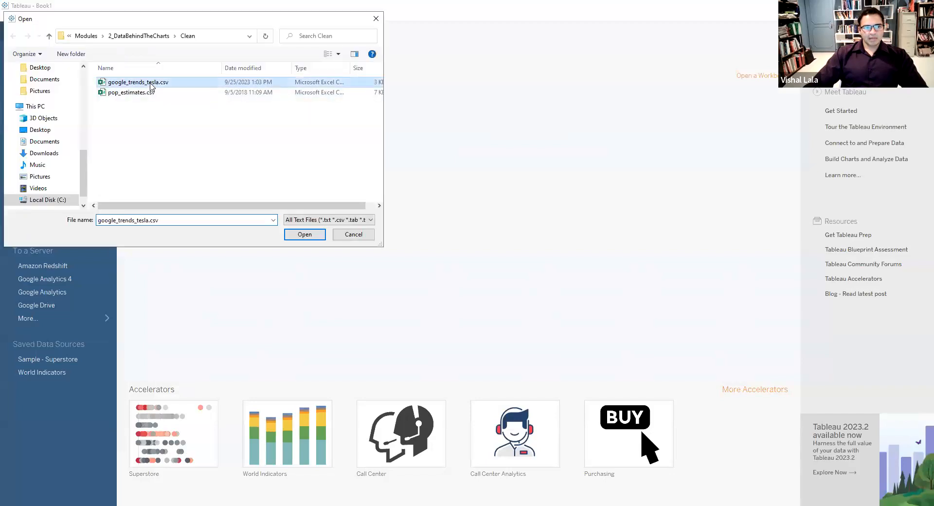
{"action": "double_click", "coordinate": [150, 83]}
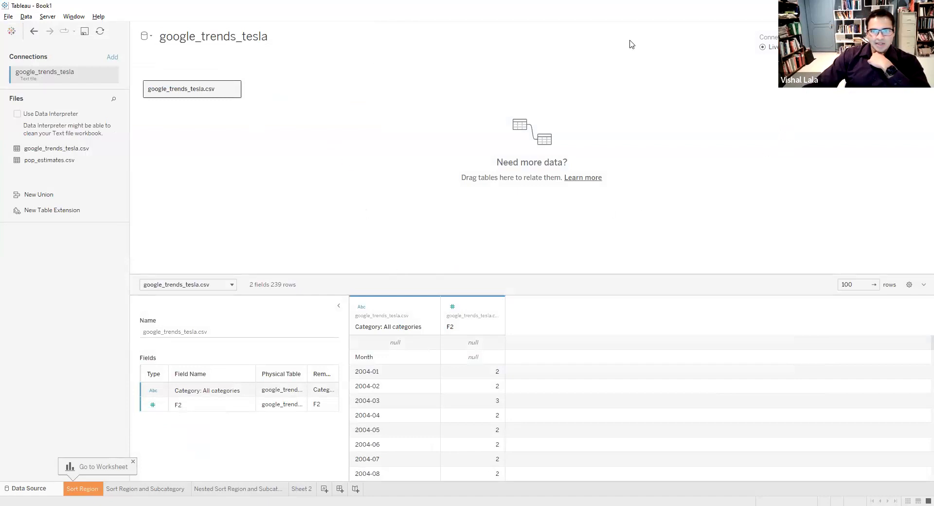
Circle the null and Month rows in red, clear the mark and clean the text file with Data Interpreter
{"action": "mouse_move", "coordinate": [351, 335]}
{"action": "left_mouse_down"}
{"action": "mouse_move", "coordinate": [351, 362]}
{"action": "mouse_move", "coordinate": [489, 367]}
{"action": "mouse_move", "coordinate": [511, 339]}
{"action": "mouse_move", "coordinate": [452, 328]}
{"action": "mouse_move", "coordinate": [337, 340]}
{"action": "left_mouse_up"}
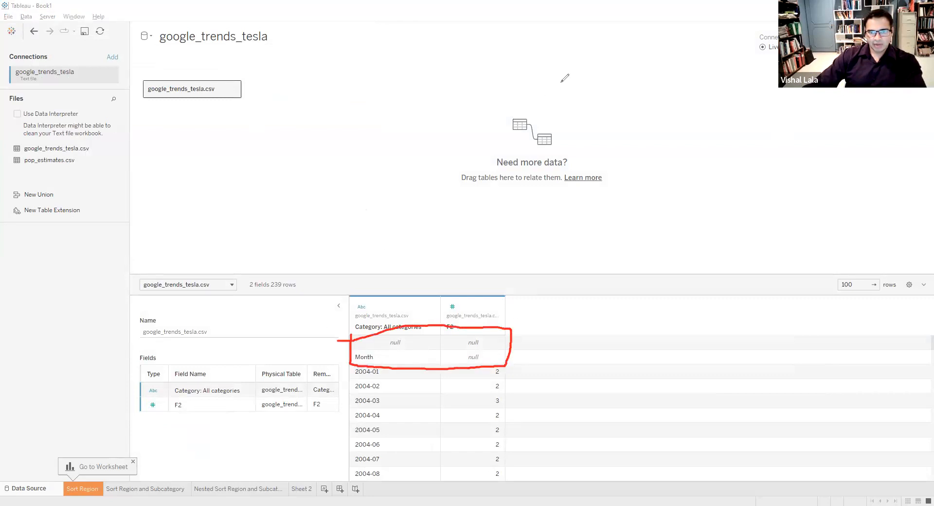
{"action": "key", "text": "Escape"}
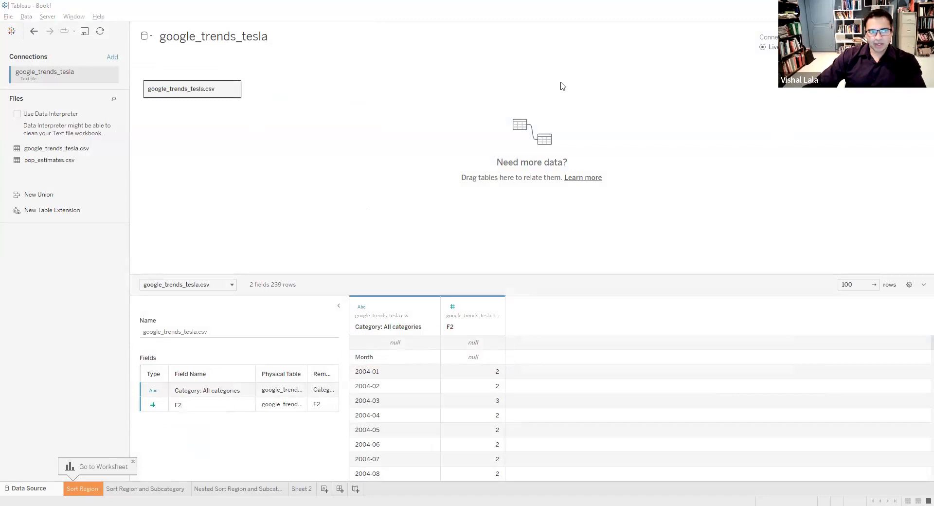
{"action": "left_click", "coordinate": [18, 114]}
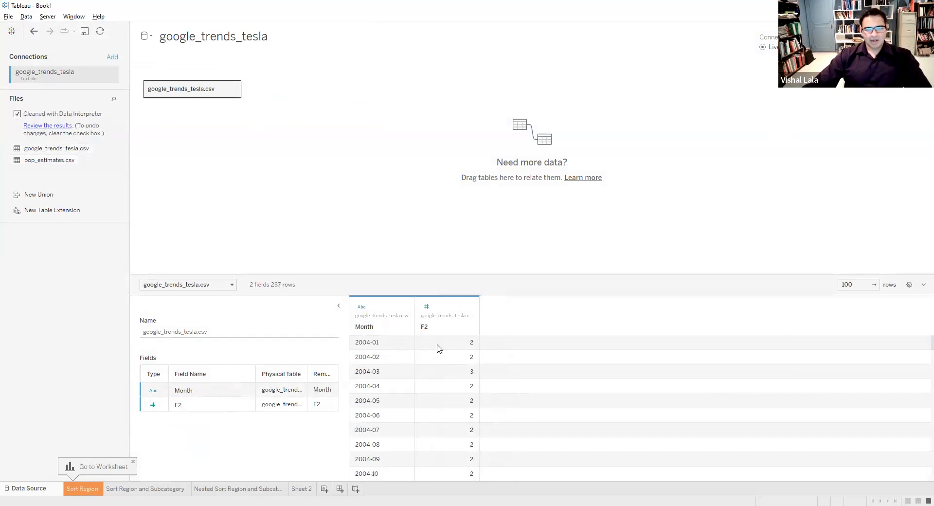
Rename the F2 field as Search Index
{"action": "left_click", "coordinate": [467, 307]}
{"action": "left_click", "coordinate": [491, 308]}
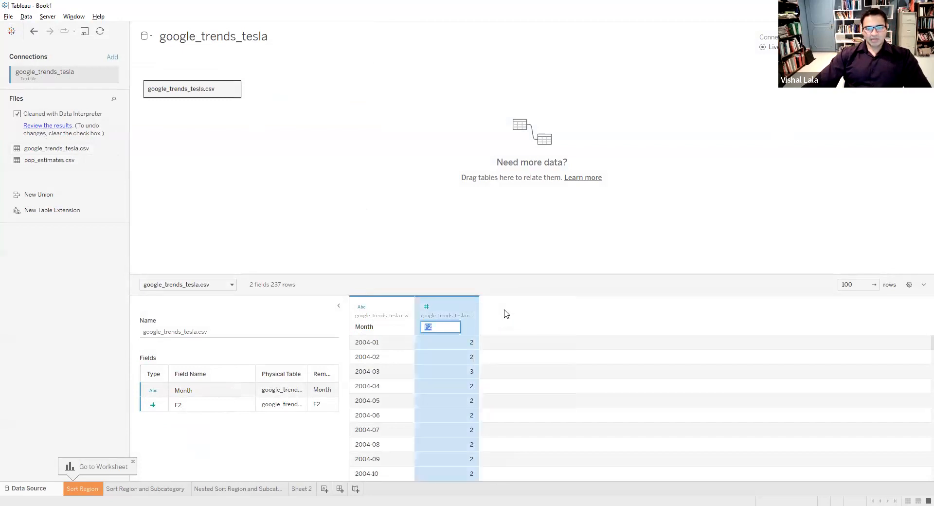
{"action": "type", "text": "Sear"}
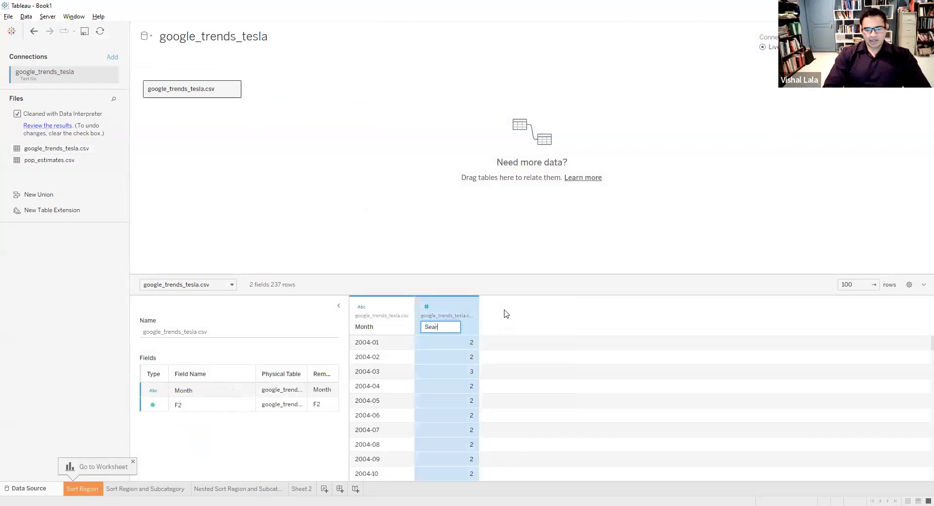
{"action": "type", "text": "ch Index"}
{"action": "key", "text": "Return"}
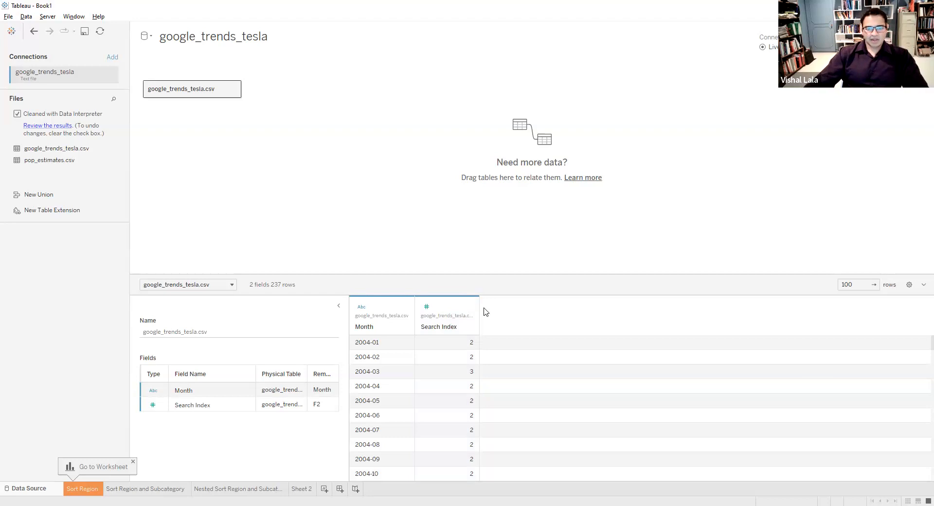
Change the Month field's data type to Date
{"action": "left_click", "coordinate": [364, 309]}
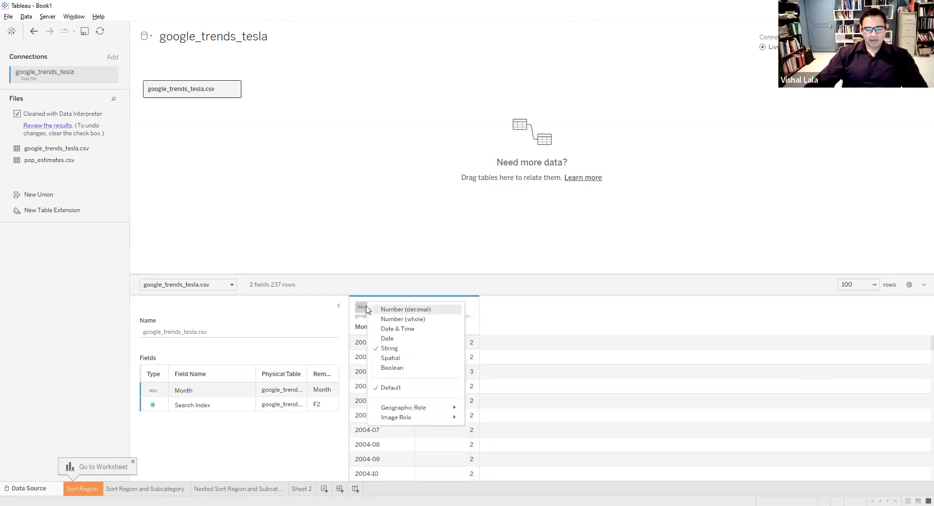
{"action": "left_click", "coordinate": [390, 339]}
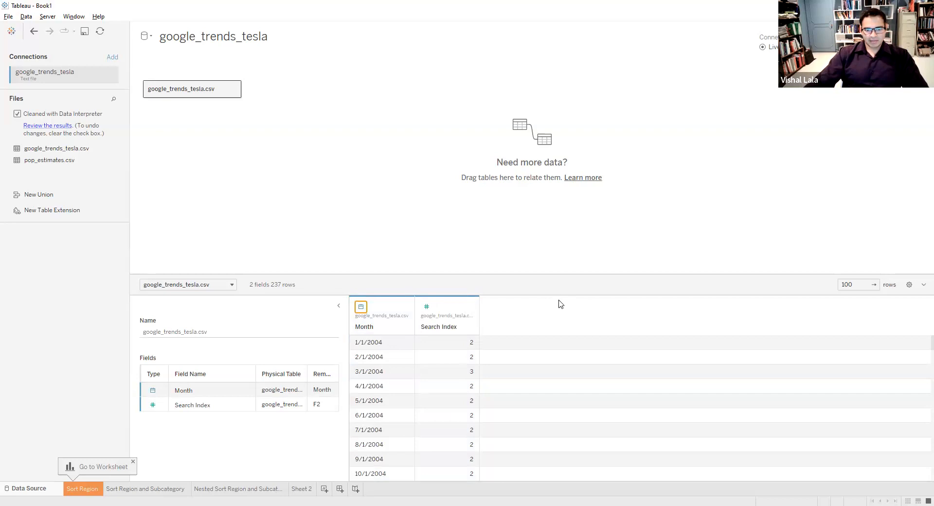
On Sheet 2, place the year of Month on rows and the sum of Search Index on columns
{"action": "left_click", "coordinate": [310, 490]}
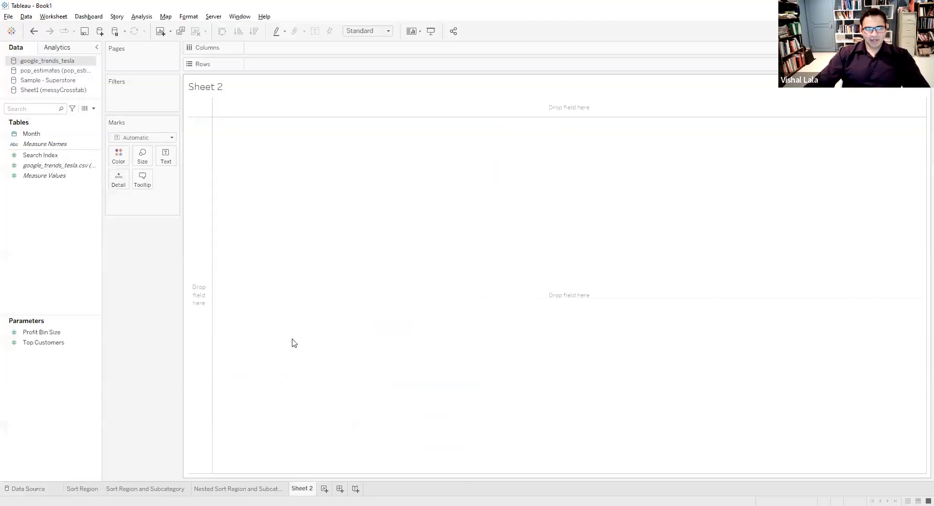
{"action": "left_click", "coordinate": [66, 135]}
{"action": "left_click_drag", "start_coordinate": [67, 138], "coordinate": [322, 61]}
{"action": "left_click", "coordinate": [39, 166]}
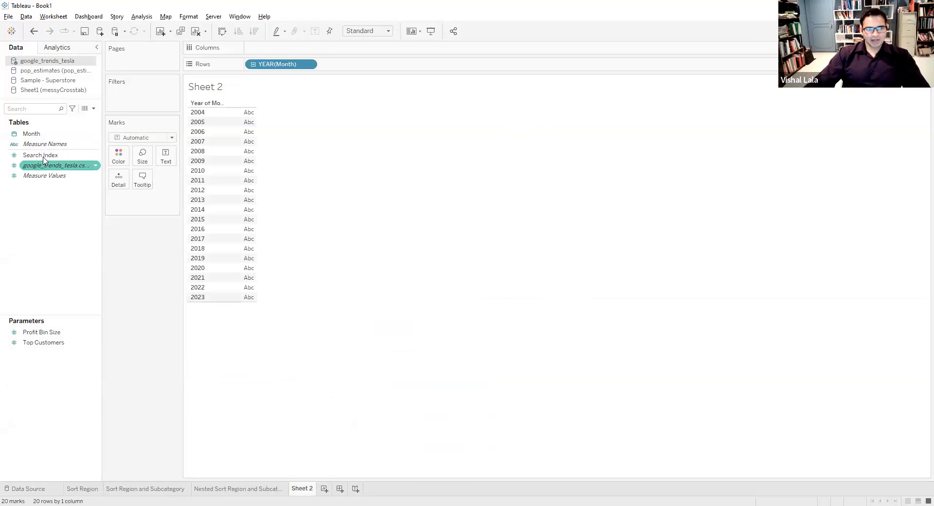
{"action": "left_click_drag", "start_coordinate": [44, 159], "coordinate": [274, 49]}
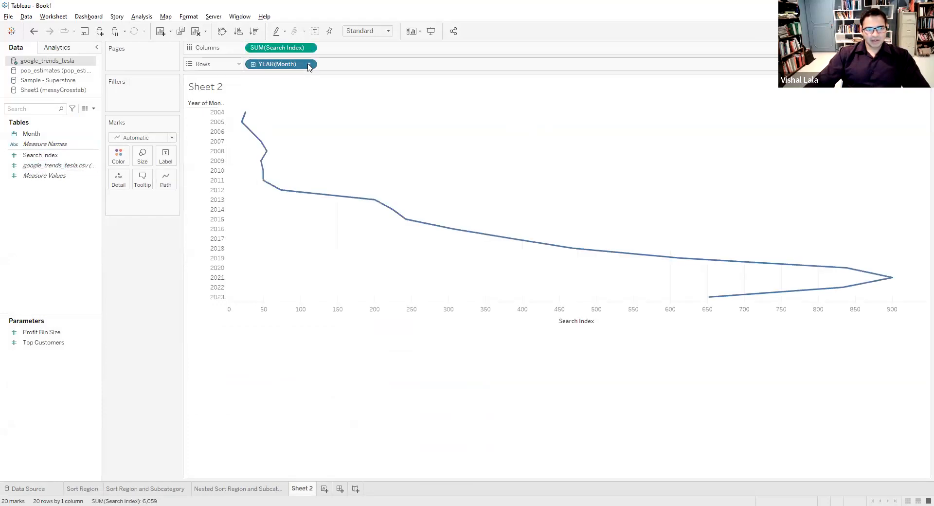
Swap the axes so the year of Month runs along columns and Search Index along rows, and inspect the line's 2019 and 2021 points
{"action": "left_click", "coordinate": [308, 65]}
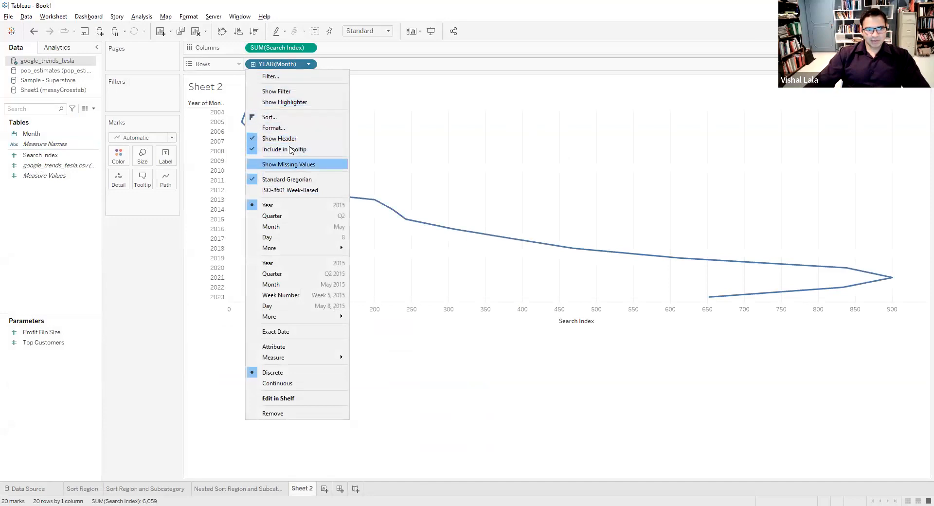
{"action": "left_click", "coordinate": [287, 66]}
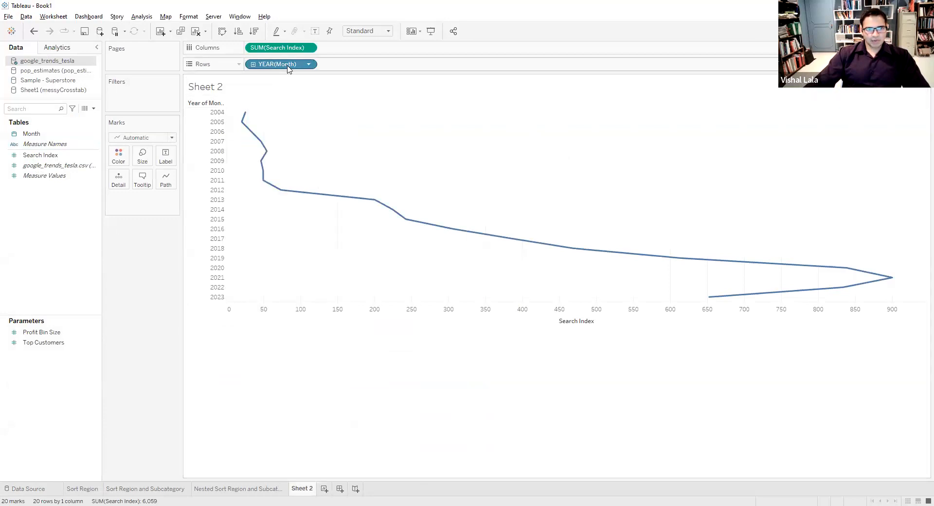
{"action": "left_click_drag", "start_coordinate": [344, 44], "coordinate": [341, 65]}
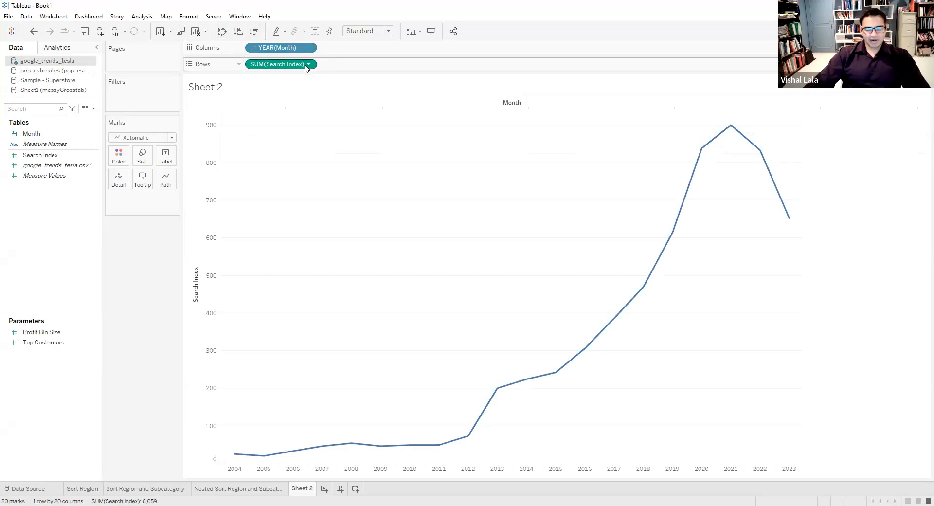
{"action": "mouse_move", "coordinate": [683, 232]}
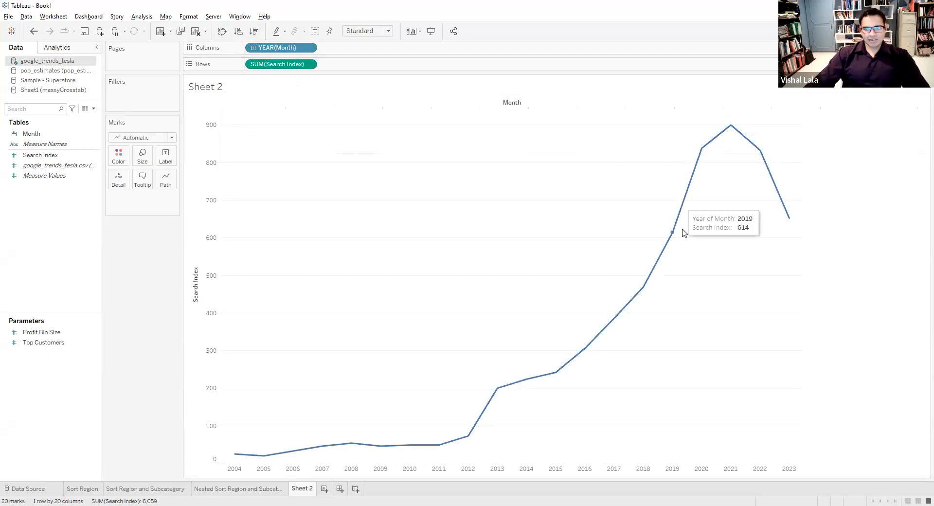
{"action": "mouse_move", "coordinate": [731, 130]}
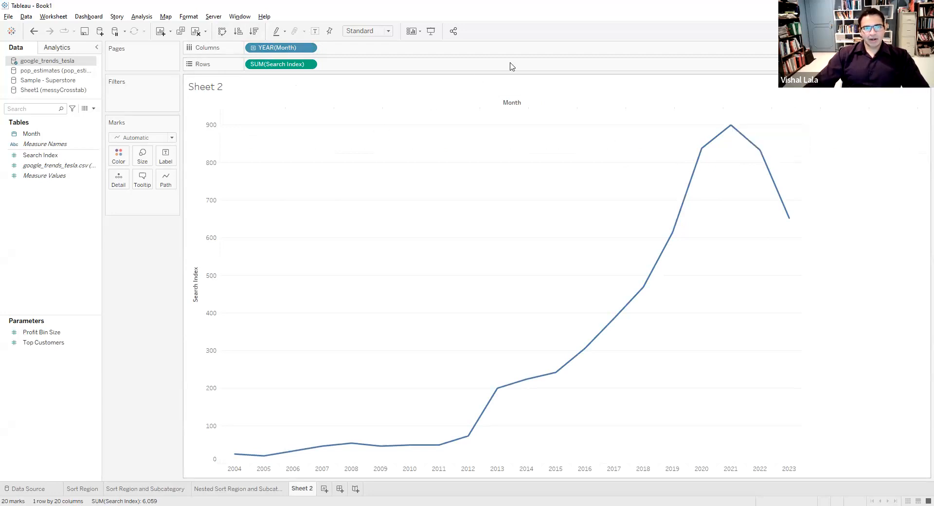
Switch to the Explore and Tidy slides in the browser and advance past the Google Trends exercise slide
{"action": "key", "text": "alt+Tab"}
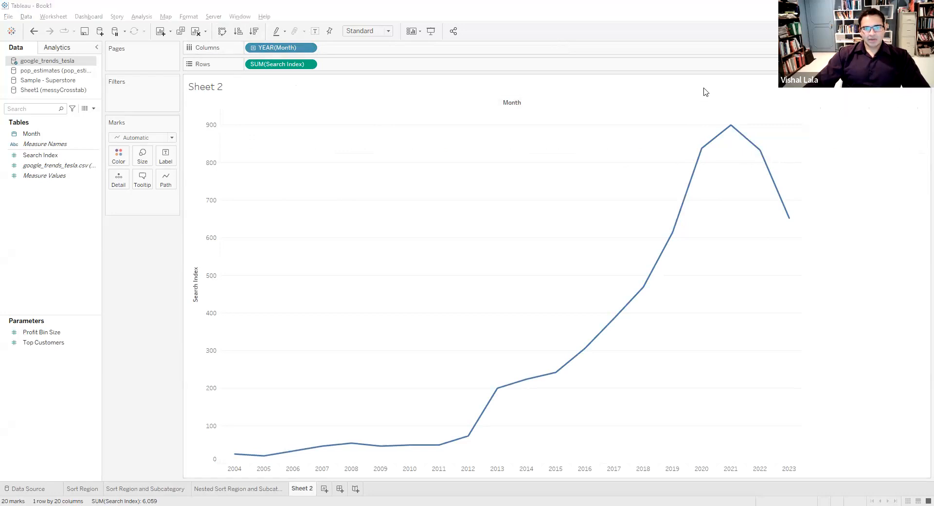
{"action": "left_click", "coordinate": [122, 319]}
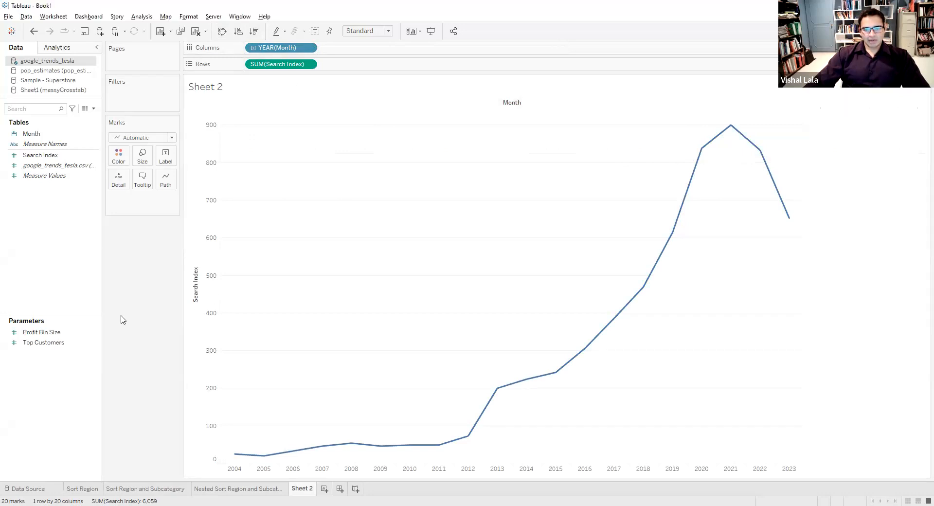
{"action": "key", "text": "alt+Tab"}
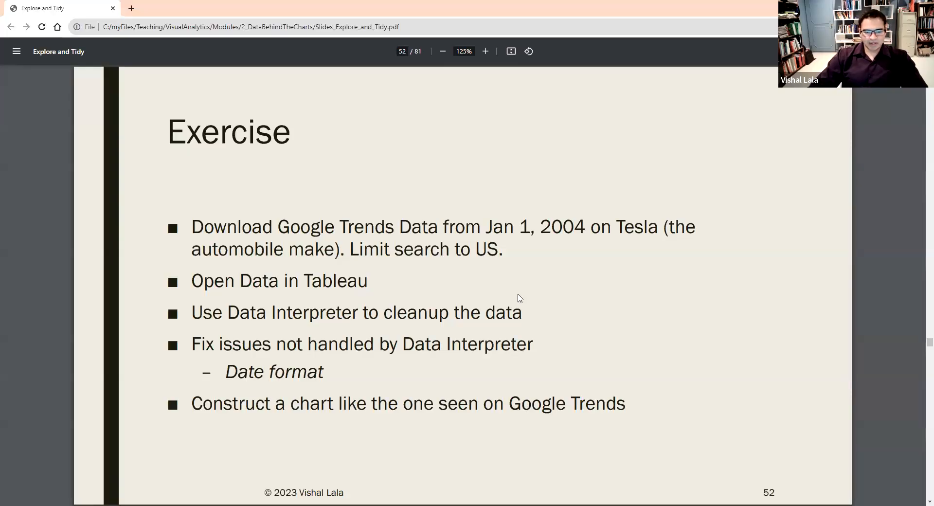
{"action": "key", "text": "Right"}
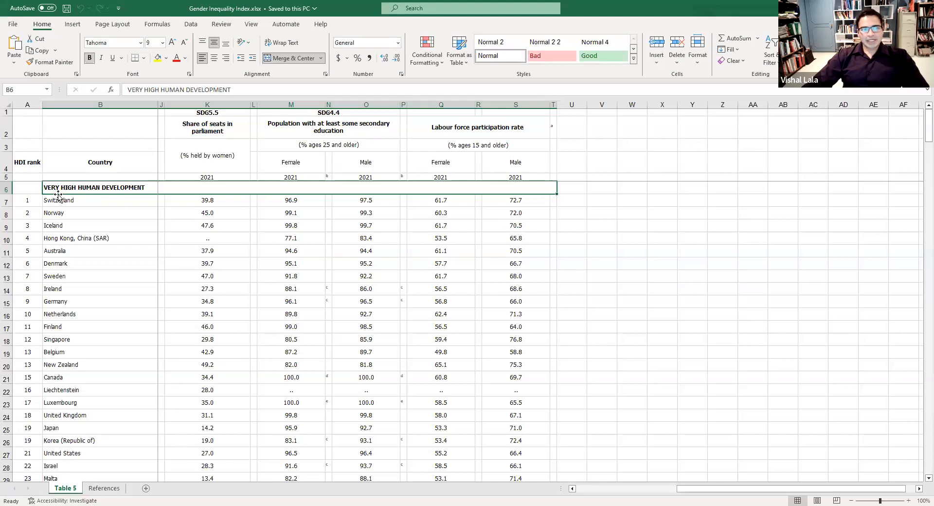
Examine the multi-row header area of Table 5 in Gender Inequality Index.xlsx in Excel
{"action": "left_click", "coordinate": [40, 124]}
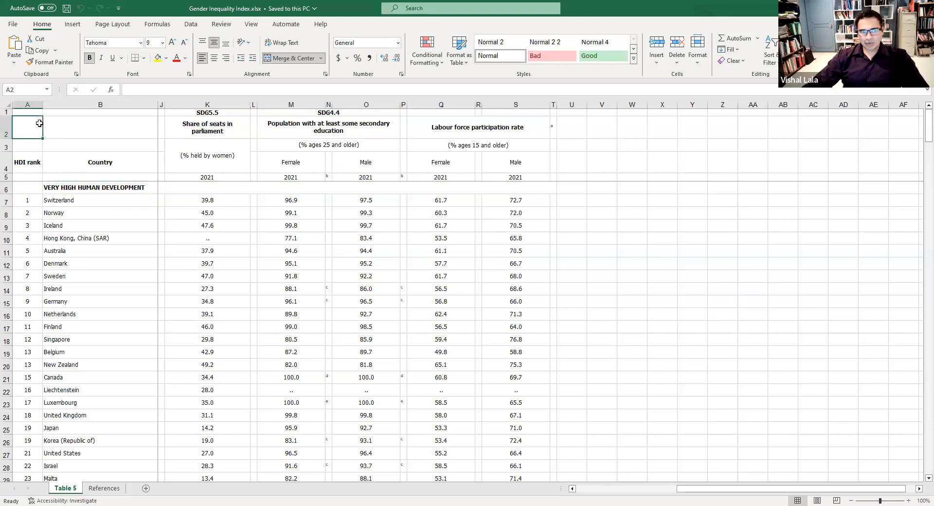
{"action": "key", "text": "Right"}
{"action": "key", "text": "Right"}
{"action": "key", "text": "Right"}
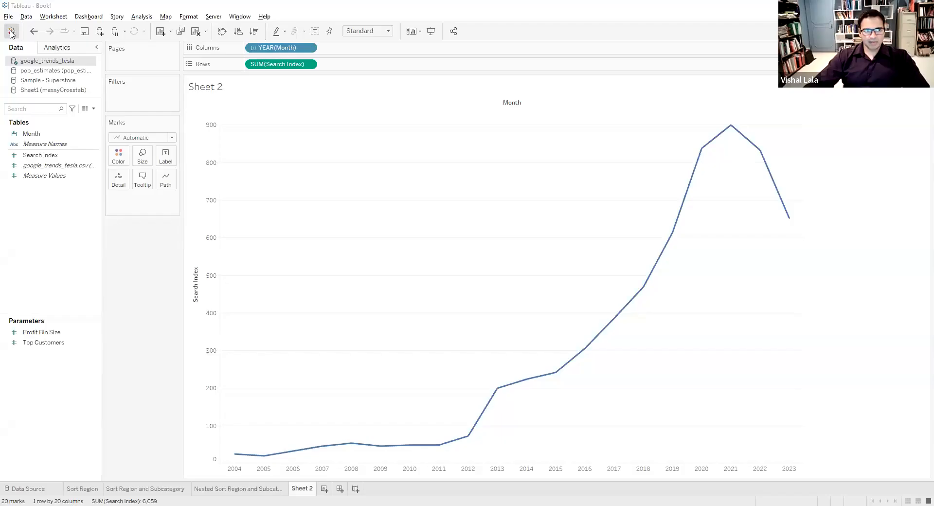
Connect Tableau to the Excel file Gender Inequality Index and add the Table 5 sheet to the data source
{"action": "left_click", "coordinate": [12, 31]}
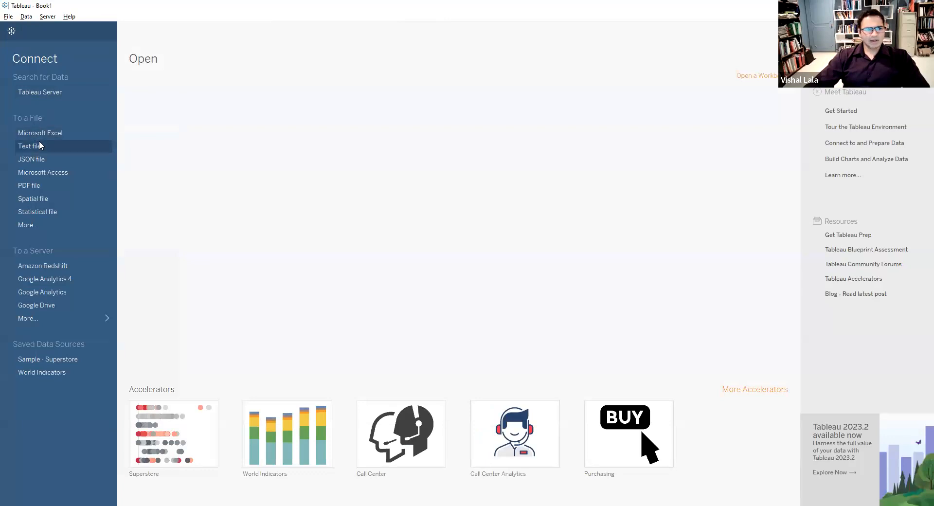
{"action": "left_click", "coordinate": [45, 133]}
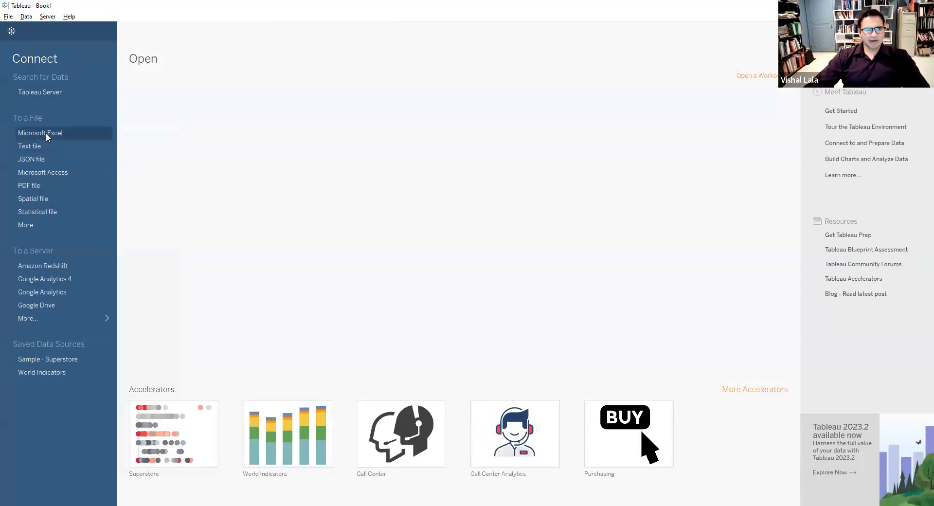
{"action": "double_click", "coordinate": [150, 83]}
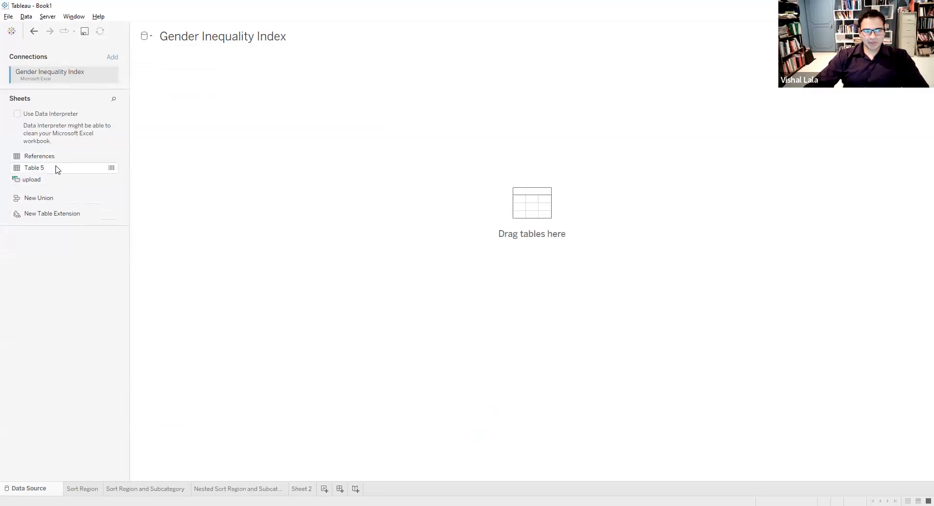
{"action": "left_click_drag", "start_coordinate": [55, 169], "coordinate": [217, 119]}
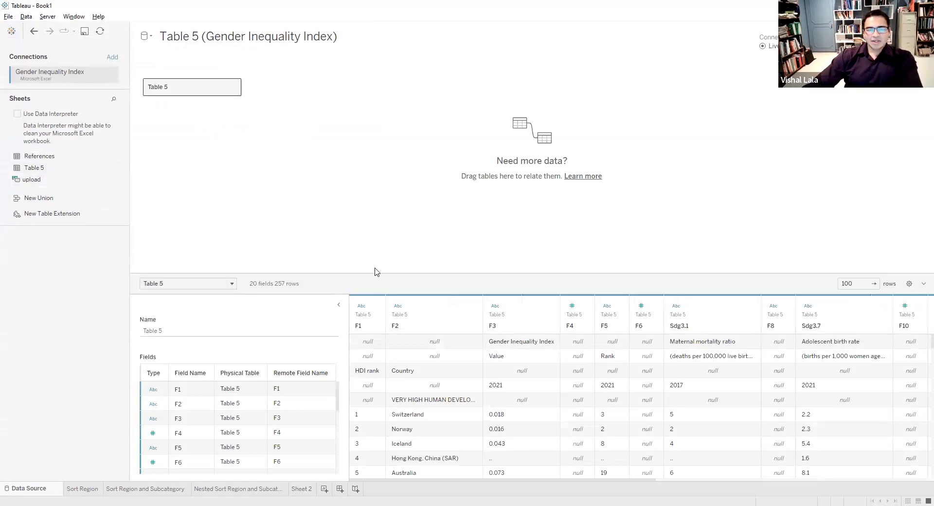
Enlarge the data preview of Table 5 and collapse its table details
{"action": "left_click_drag", "start_coordinate": [382, 273], "coordinate": [389, 208]}
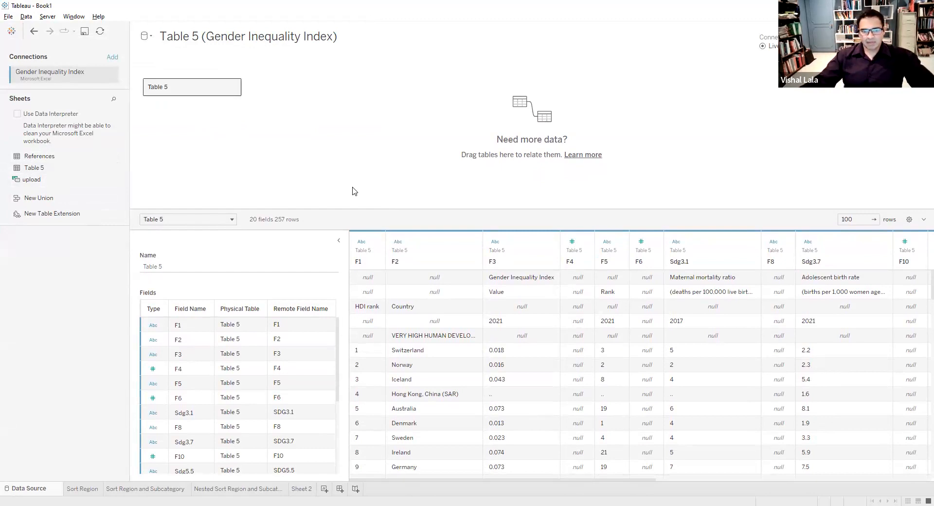
{"action": "left_click", "coordinate": [338, 241]}
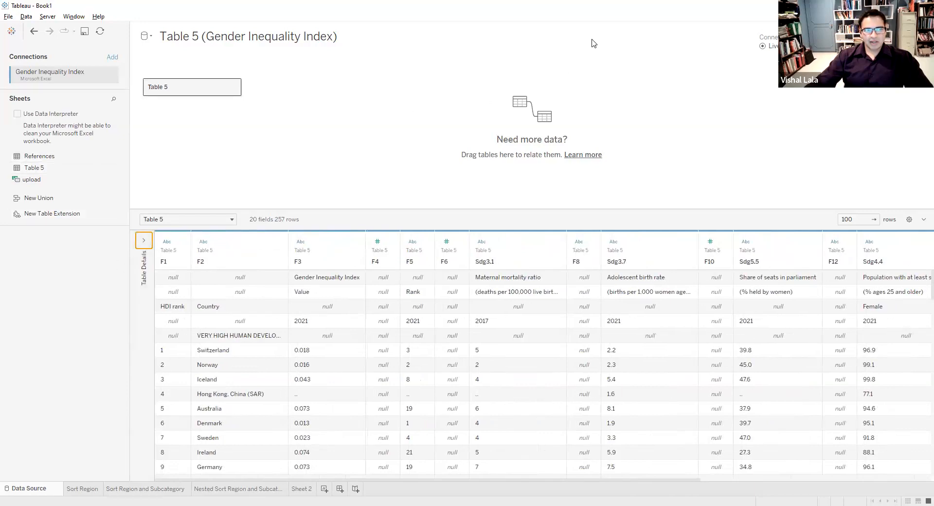
Circle the Data Interpreter option in red, clear the mark and clean the workbook with Data Interpreter
{"action": "mouse_move", "coordinate": [6, 142]}
{"action": "left_mouse_down"}
{"action": "mouse_move", "coordinate": [58, 145]}
{"action": "mouse_move", "coordinate": [49, 94]}
{"action": "mouse_move", "coordinate": [4, 110]}
{"action": "mouse_move", "coordinate": [10, 144]}
{"action": "left_mouse_up"}
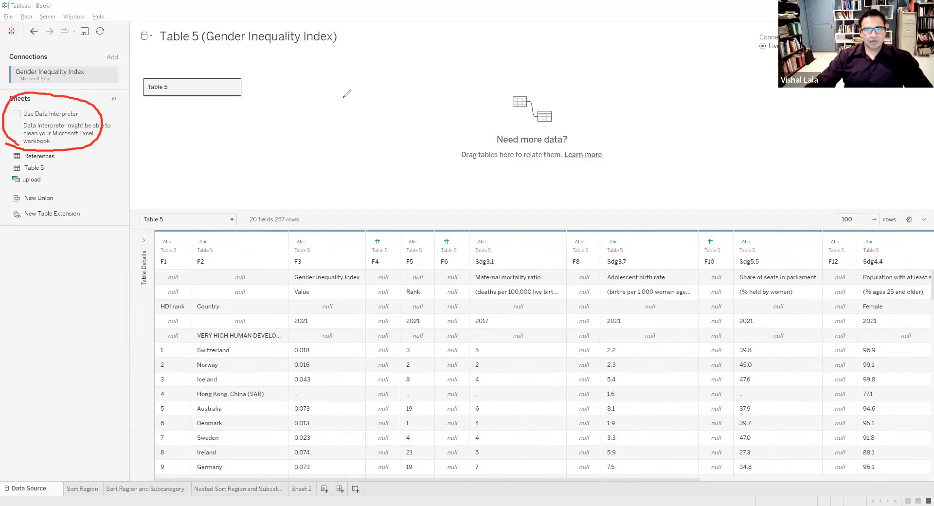
{"action": "key", "text": "Escape"}
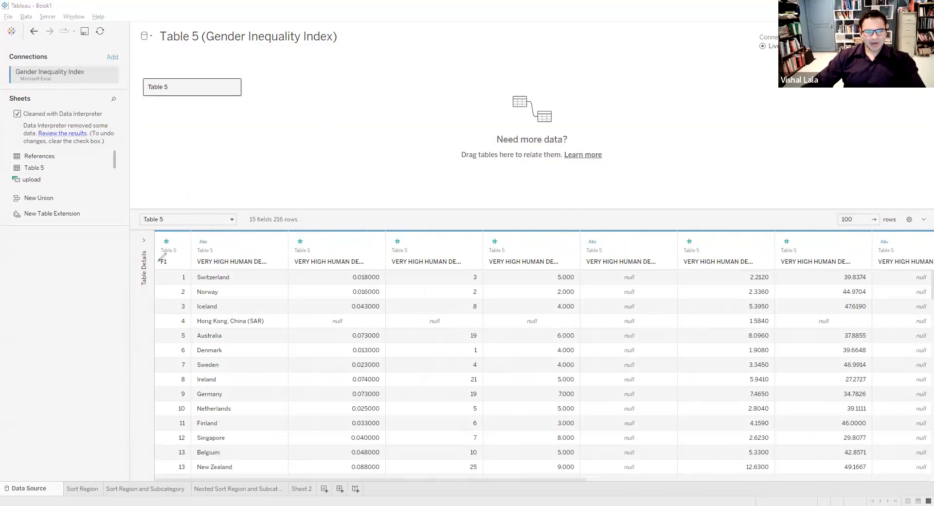
Circle the F1 header and underline several VERY HIGH HUMAN DE... headers in red, and clear the marks
{"action": "mouse_move", "coordinate": [161, 269]}
{"action": "left_mouse_down"}
{"action": "mouse_move", "coordinate": [178, 265]}
{"action": "mouse_move", "coordinate": [166, 248]}
{"action": "mouse_move", "coordinate": [154, 273]}
{"action": "left_mouse_up"}
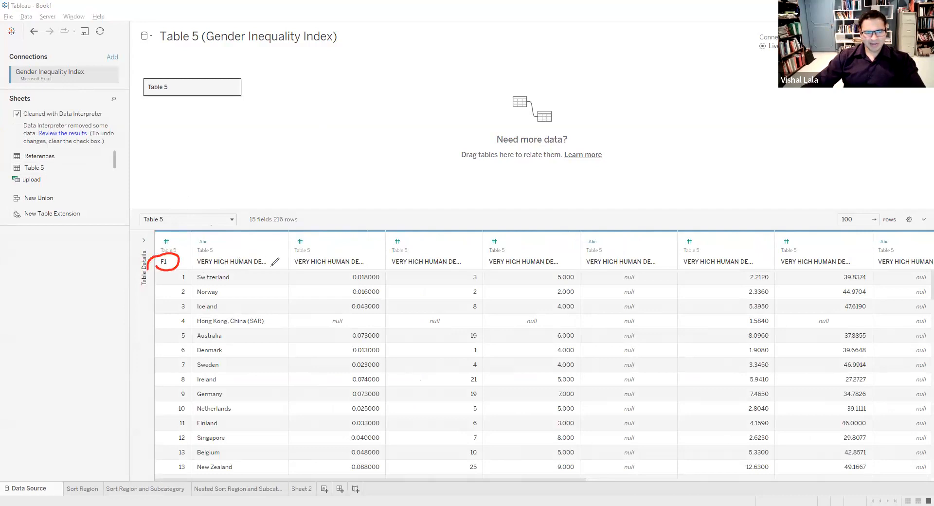
{"action": "left_click_drag", "start_coordinate": [263, 267], "coordinate": [280, 267]}
{"action": "left_click_drag", "start_coordinate": [362, 267], "coordinate": [378, 266]}
{"action": "left_click_drag", "start_coordinate": [614, 268], "coordinate": [645, 267]}
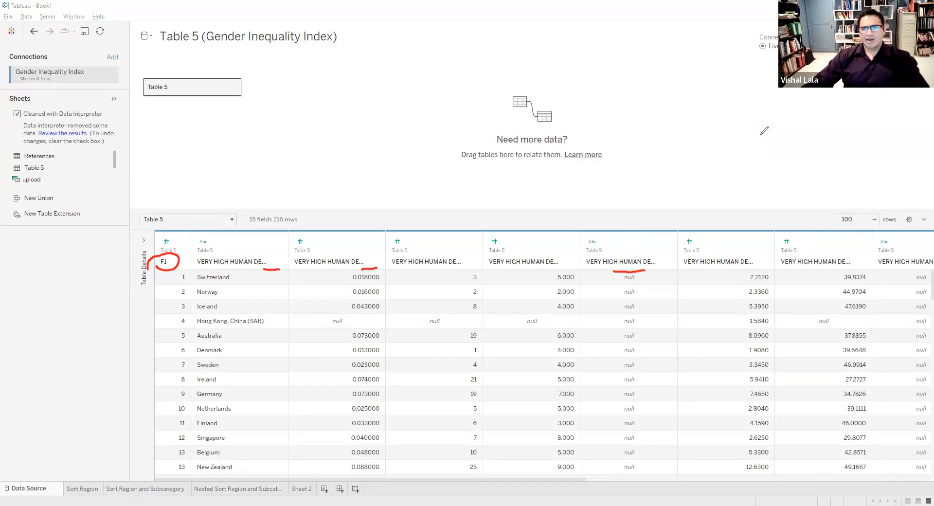
{"action": "key", "text": "e"}
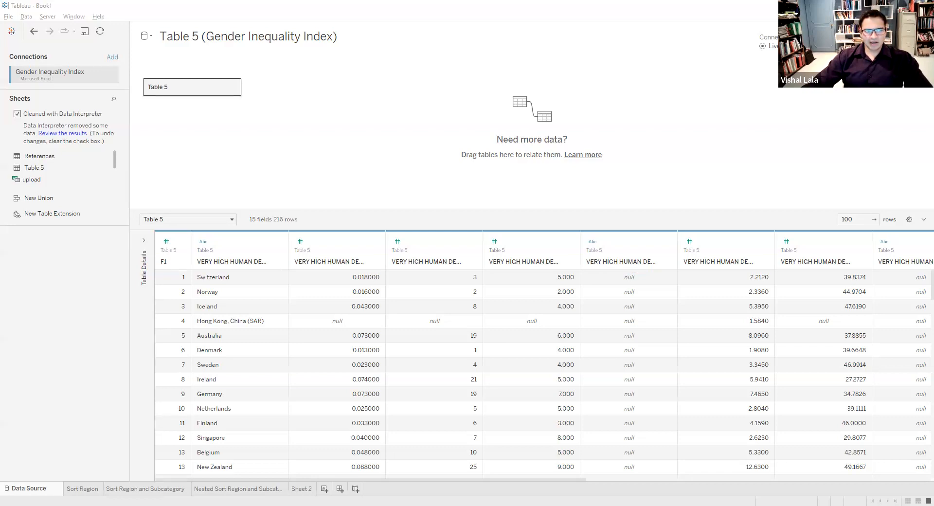
Switch to the Gender Inequality Index workbook in Excel and check the HDI rank, Country, Value and Rank column headers
{"action": "key", "text": "alt+Tab"}
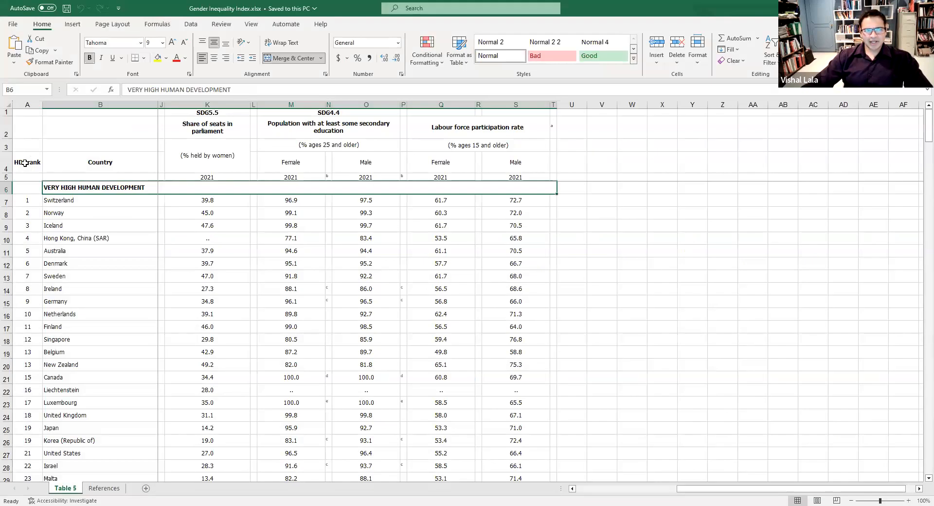
{"action": "left_click", "coordinate": [25, 163]}
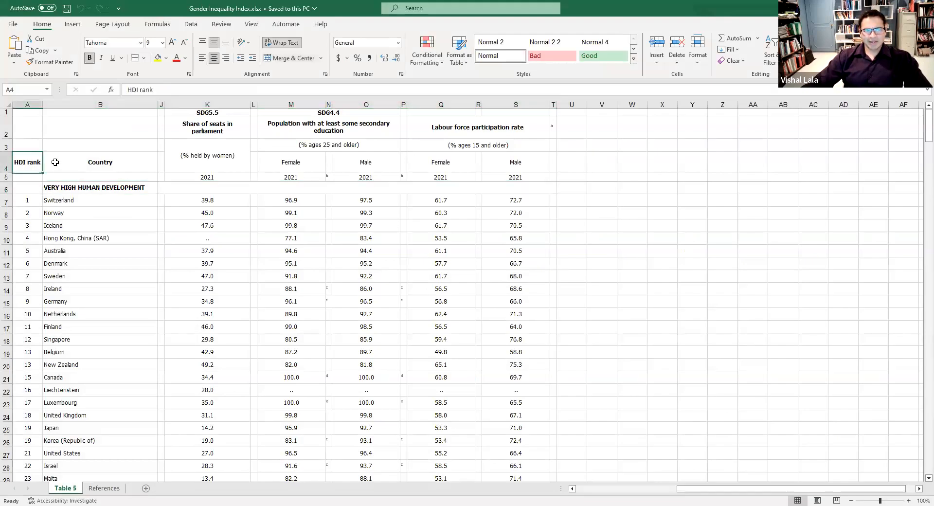
{"action": "left_click", "coordinate": [89, 164]}
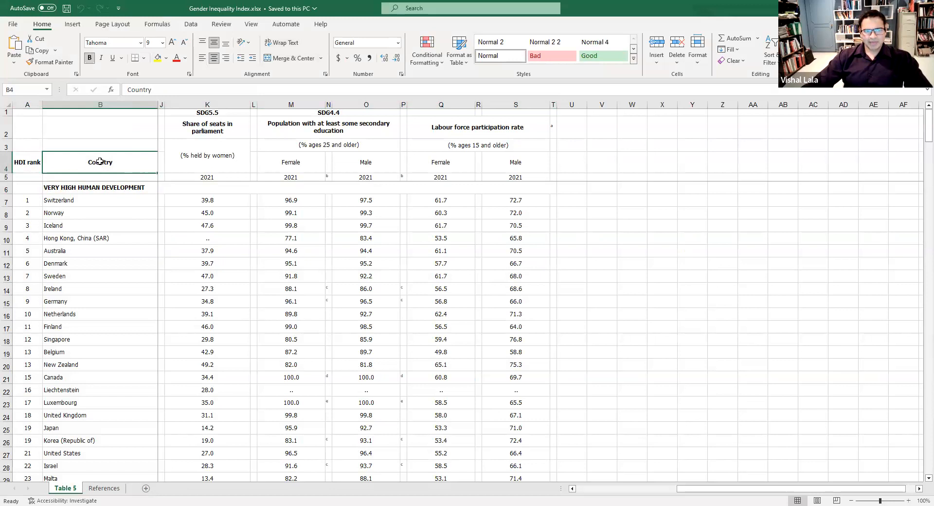
{"action": "key", "text": "Right"}
{"action": "key", "text": "Right"}
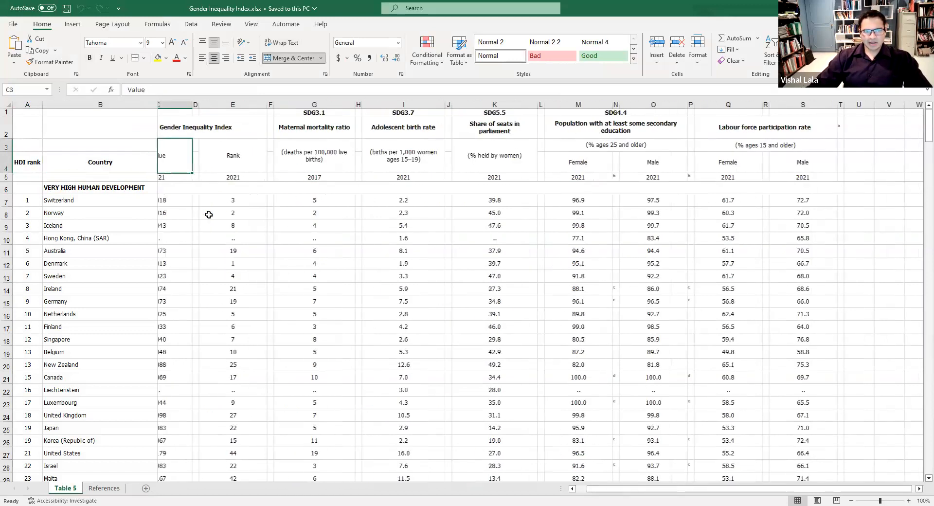
{"action": "left_click", "coordinate": [197, 158]}
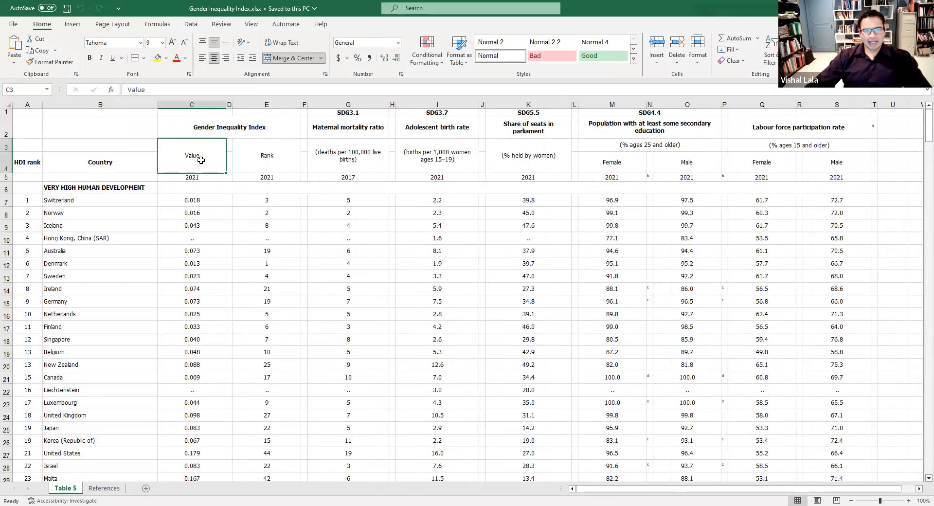
{"action": "left_click", "coordinate": [230, 164]}
{"action": "left_click", "coordinate": [246, 162]}
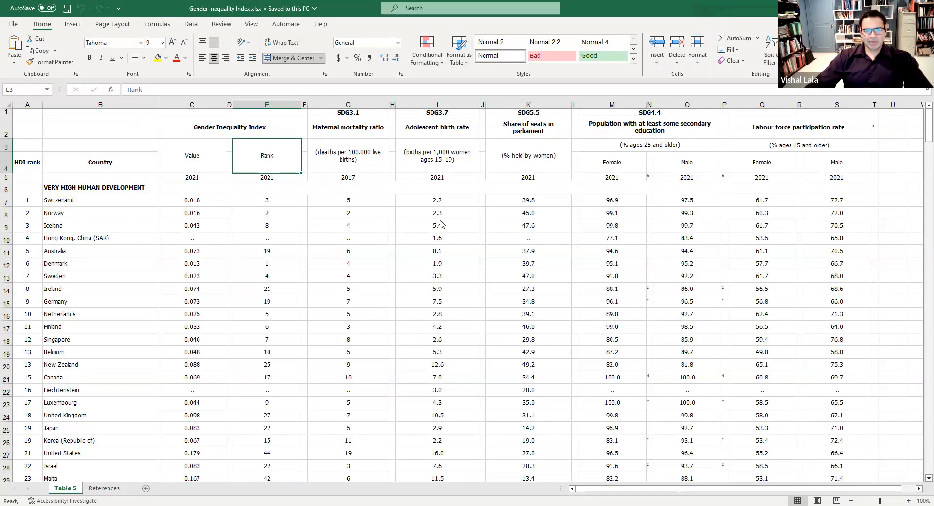
Switch back to Tableau and rename the first column of Table 5 as HDI Rank
{"action": "key", "text": "alt+Tab"}
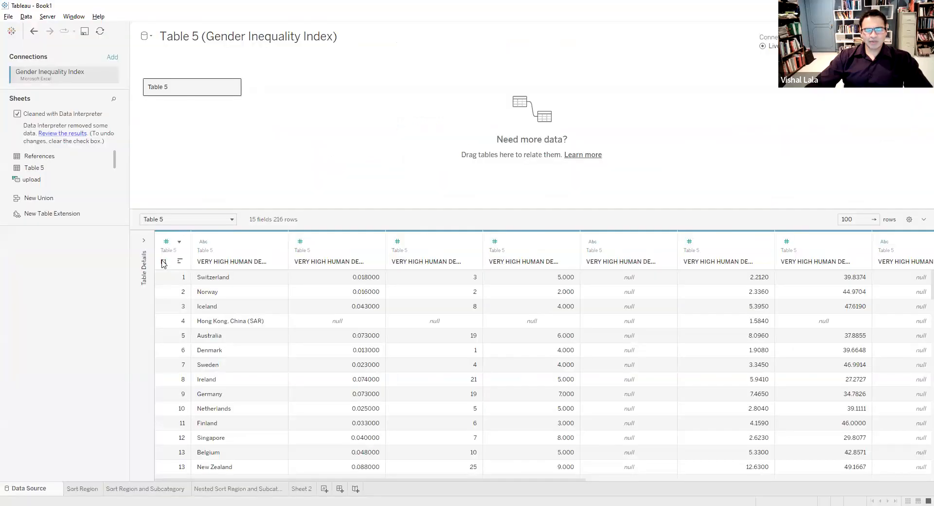
{"action": "right_click", "coordinate": [163, 262]}
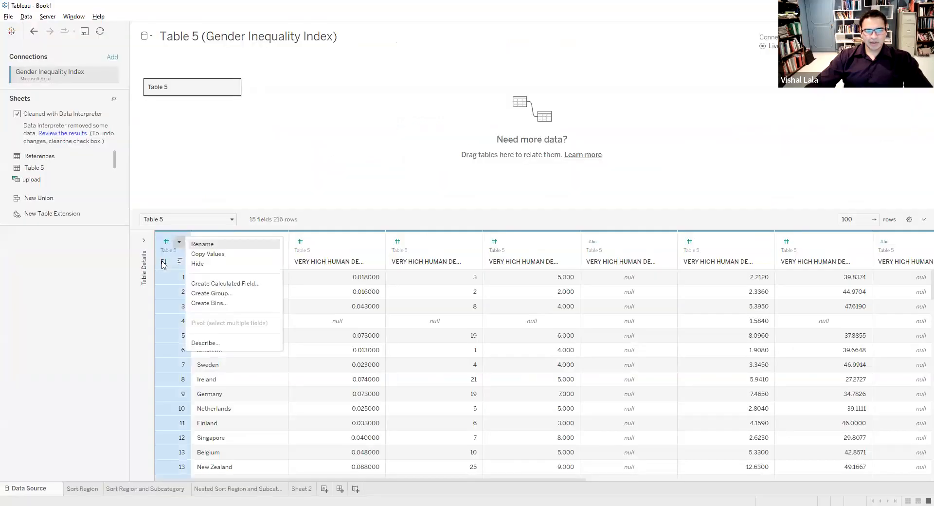
{"action": "left_click", "coordinate": [201, 244]}
{"action": "type", "text": "HD"}
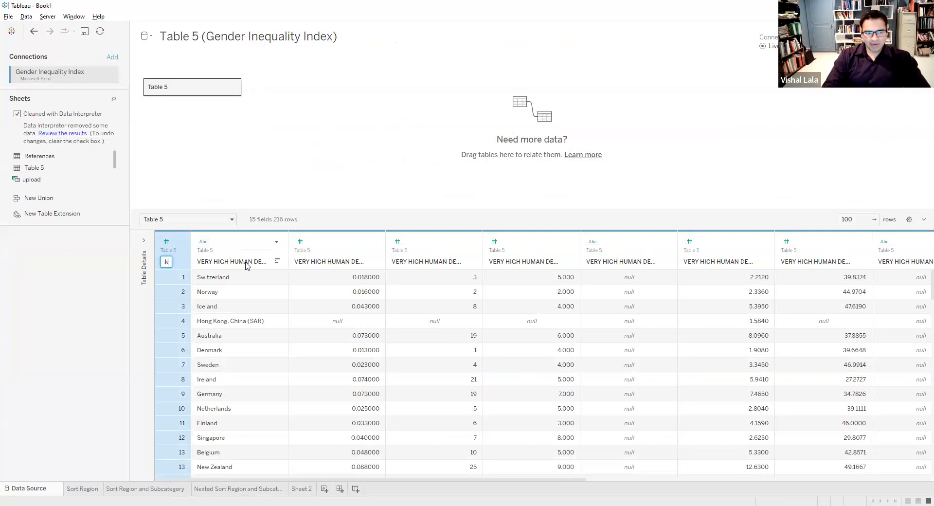
{"action": "key", "text": "Return"}
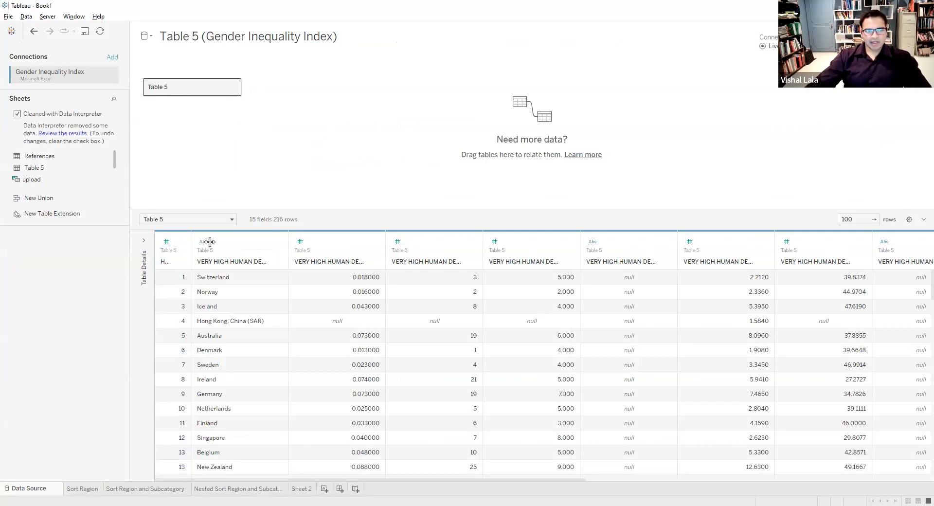
Rename the column of country names as Country and assign it the Country/Region geographic role
{"action": "left_click_drag", "start_coordinate": [210, 242], "coordinate": [212, 242]}
{"action": "left_click", "coordinate": [298, 241]}
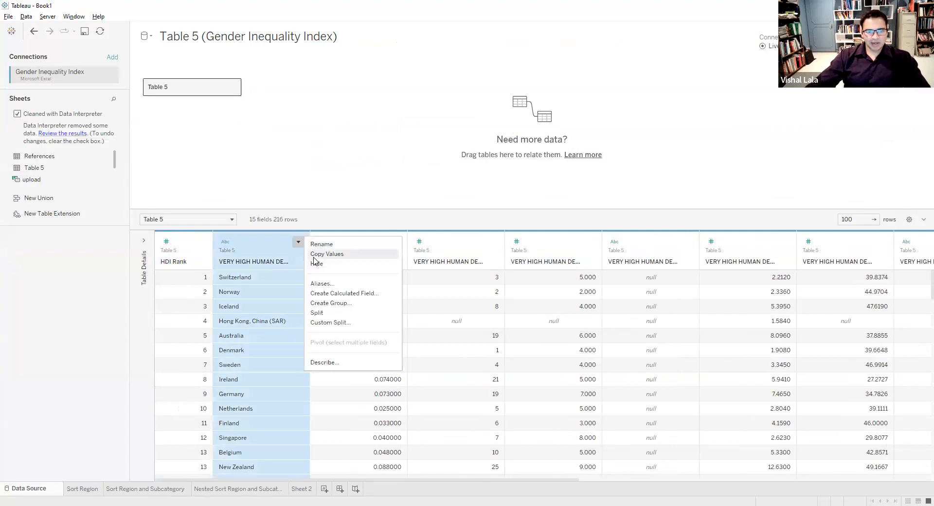
{"action": "left_click", "coordinate": [321, 244]}
{"action": "type", "text": "Country"}
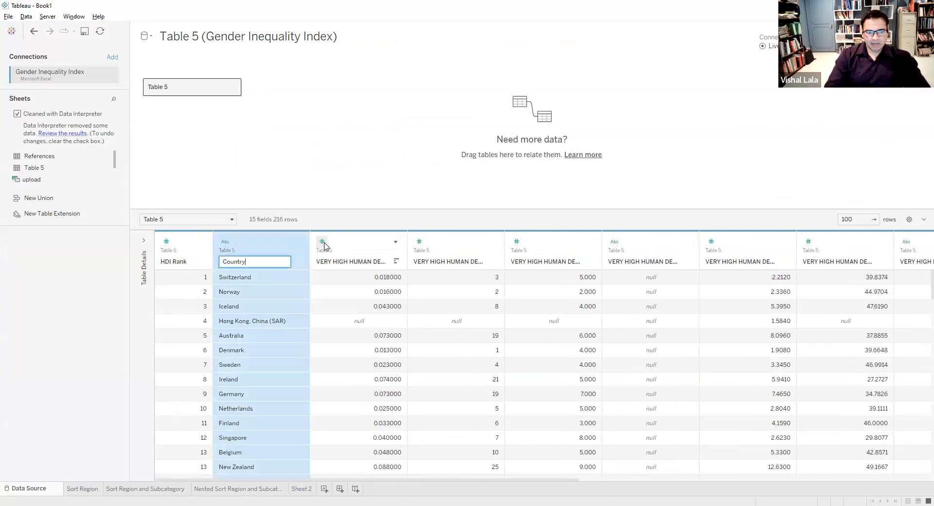
{"action": "key", "text": "Return"}
{"action": "left_click", "coordinate": [227, 245]}
{"action": "mouse_move", "coordinate": [311, 342]}
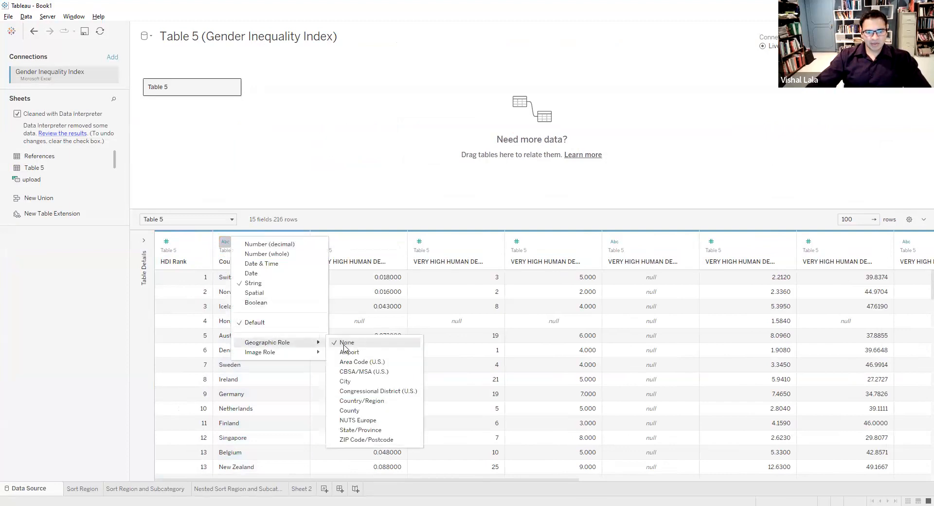
{"action": "left_click", "coordinate": [373, 401]}
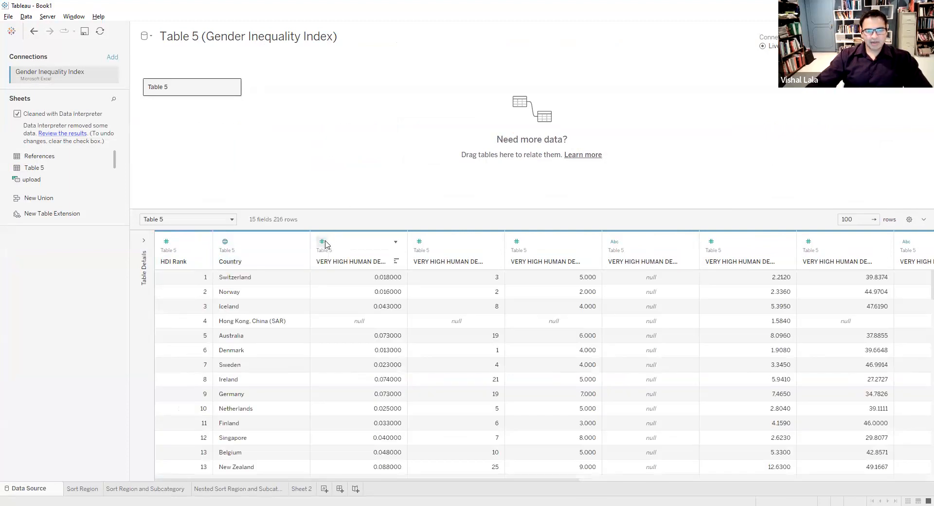
Rename the third column, just after Country, as Gender Inequality Index
{"action": "left_click", "coordinate": [396, 242]}
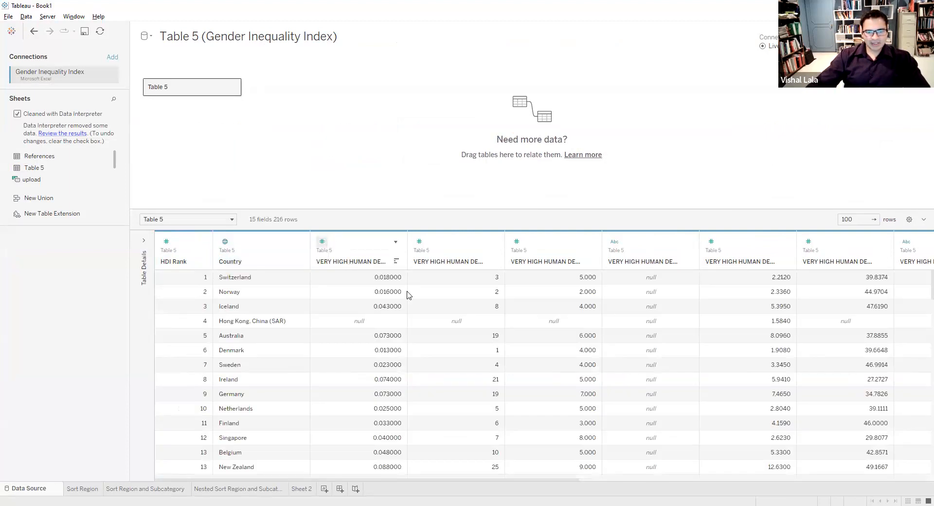
{"action": "left_click", "coordinate": [431, 244]}
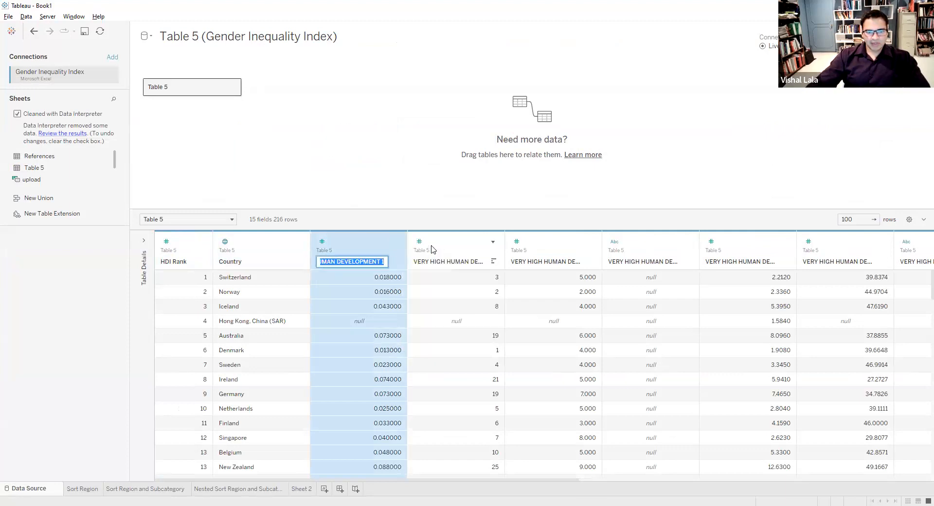
{"action": "type", "text": "GEnd"}
{"action": "type", "text": "nder"}
{"action": "type", "text": " Inequality Index"}
{"action": "key", "text": "Return"}
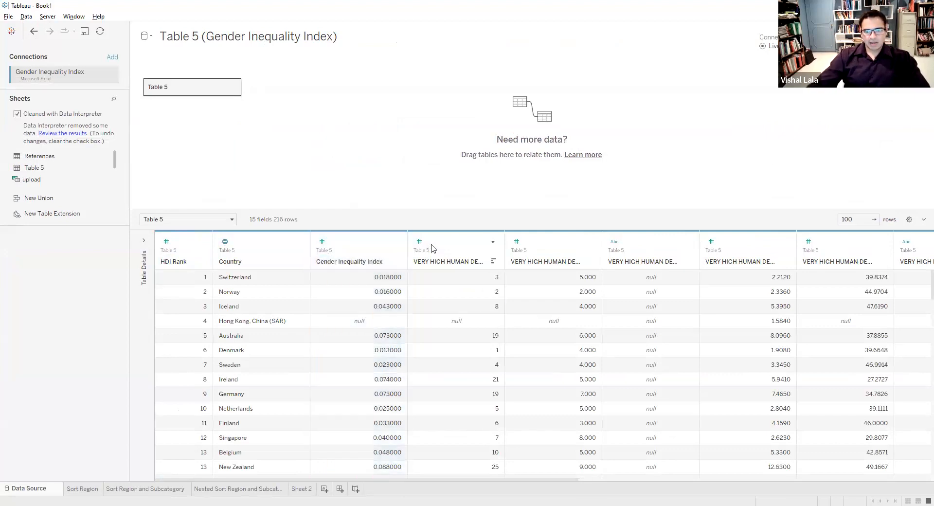
Rename the column following Gender Inequality Index as Gender Inequality Rank
{"action": "left_click", "coordinate": [492, 241]}
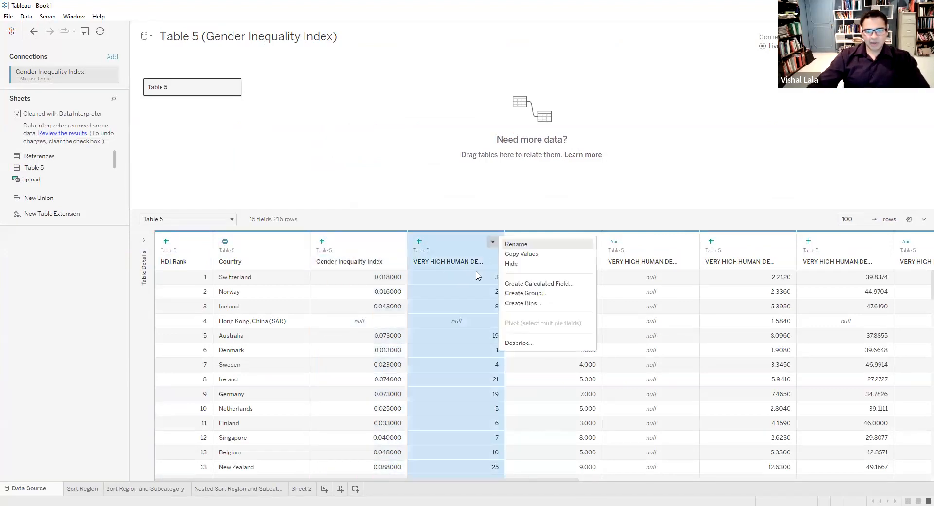
{"action": "left_click", "coordinate": [515, 243]}
{"action": "type", "text": "Gender Inequality Ran"}
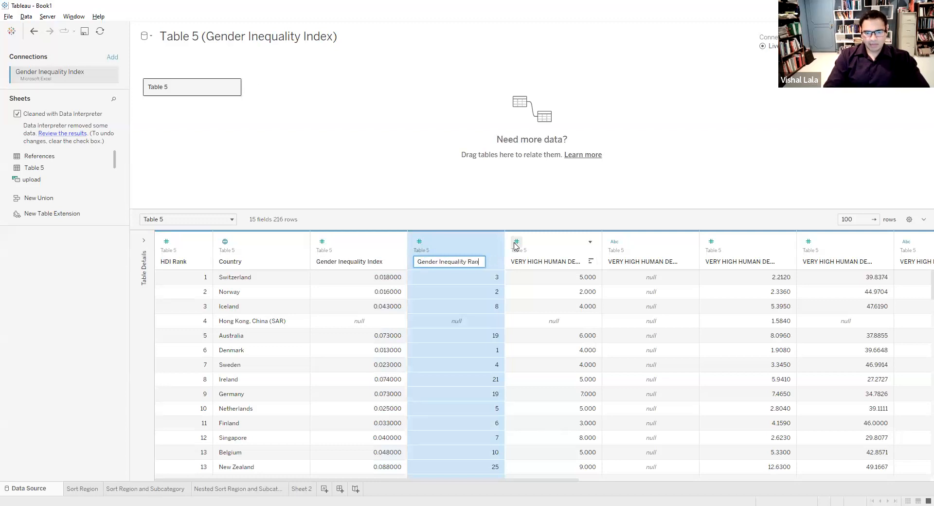
{"action": "type", "text": "k"}
{"action": "key", "text": "Return"}
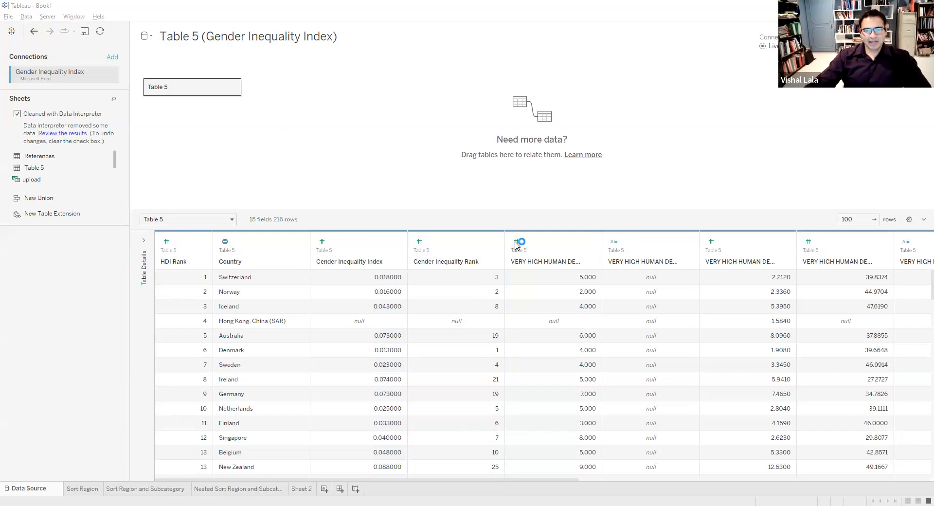
Consult the Excel workbook's headers and rename the column following Gender Inequality Rank as Maternal Mortality Ratio
{"action": "key", "text": "alt+Tab"}
{"action": "right_click", "coordinate": [548, 266]}
{"action": "left_click", "coordinate": [628, 244]}
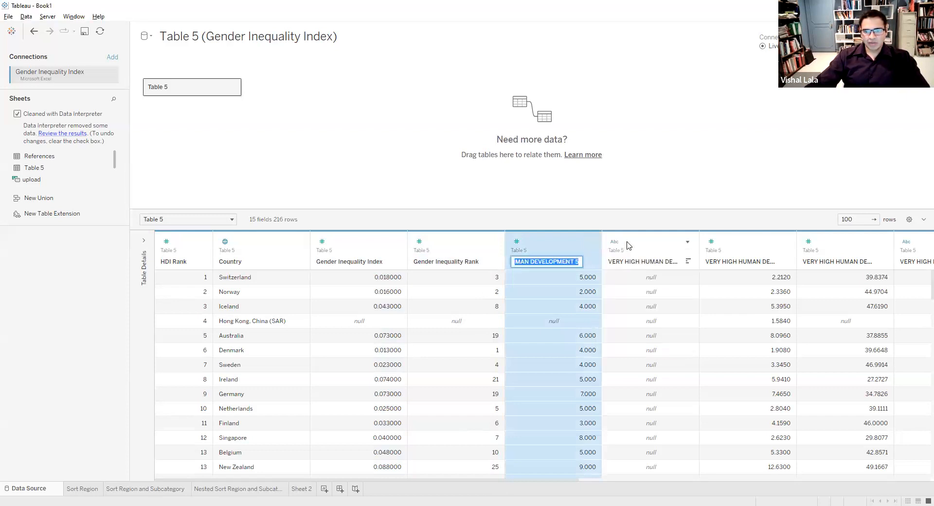
{"action": "type", "text": "Maternal Mortality Ratio"}
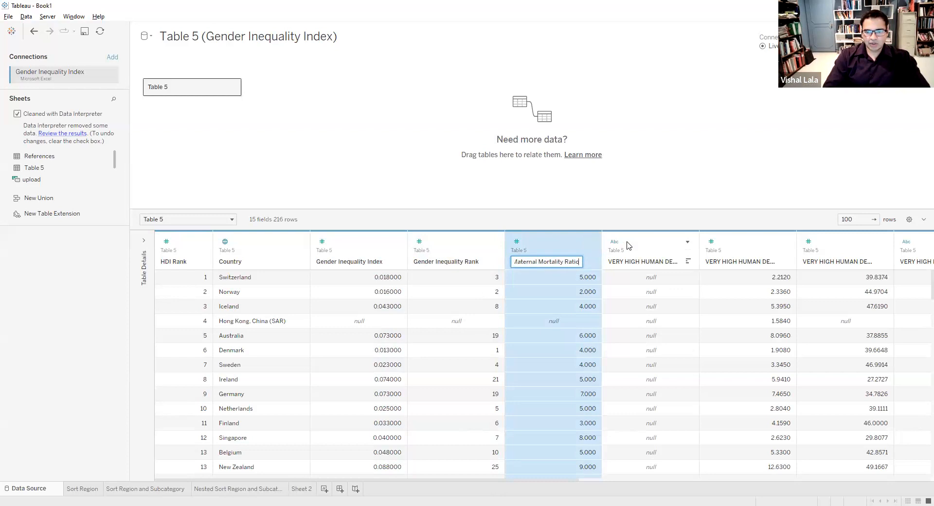
{"action": "key", "text": "Return"}
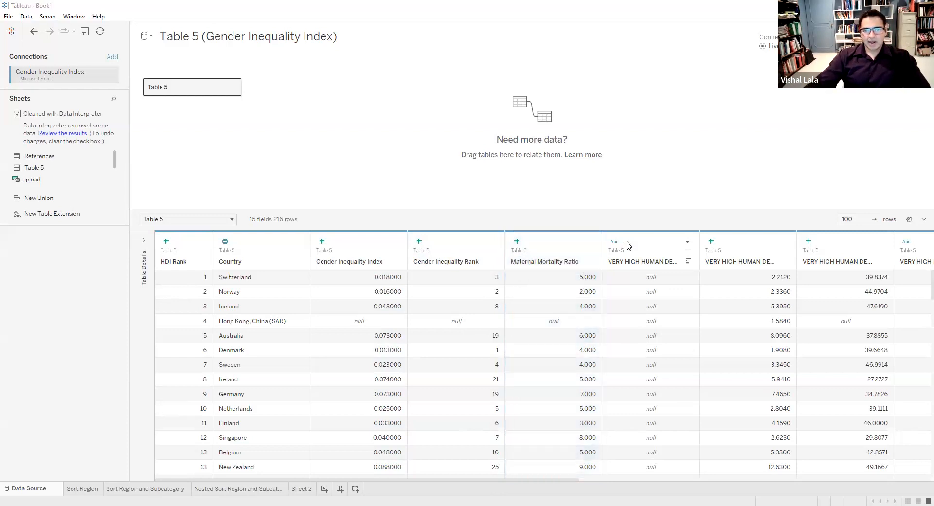
Compare with the Excel workbook and hide the null-filled column following Maternal Mortality Ratio
{"action": "key", "text": "alt+Tab"}
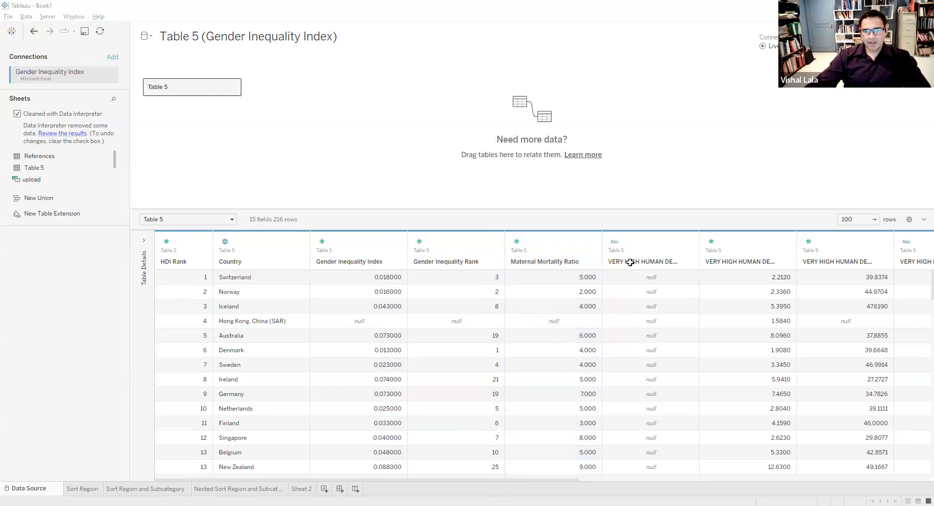
{"action": "left_click", "coordinate": [687, 241]}
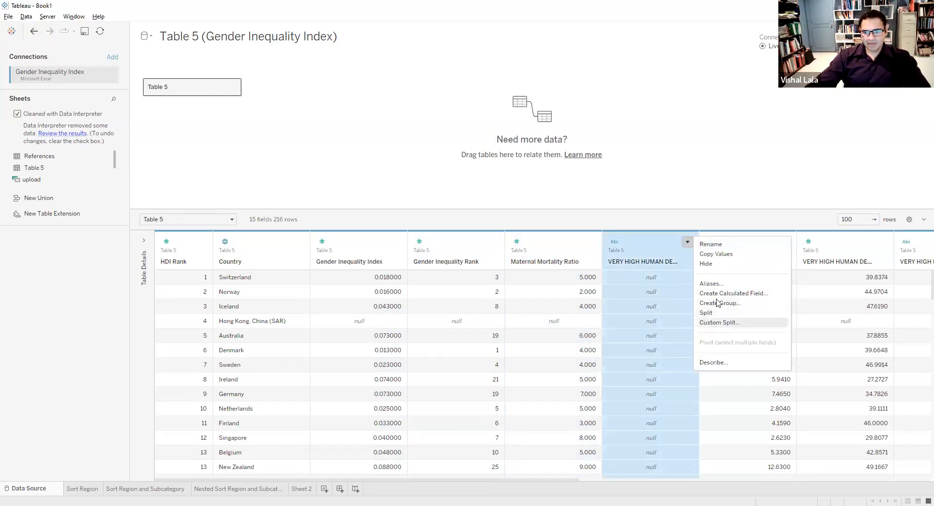
{"action": "left_click", "coordinate": [705, 263]}
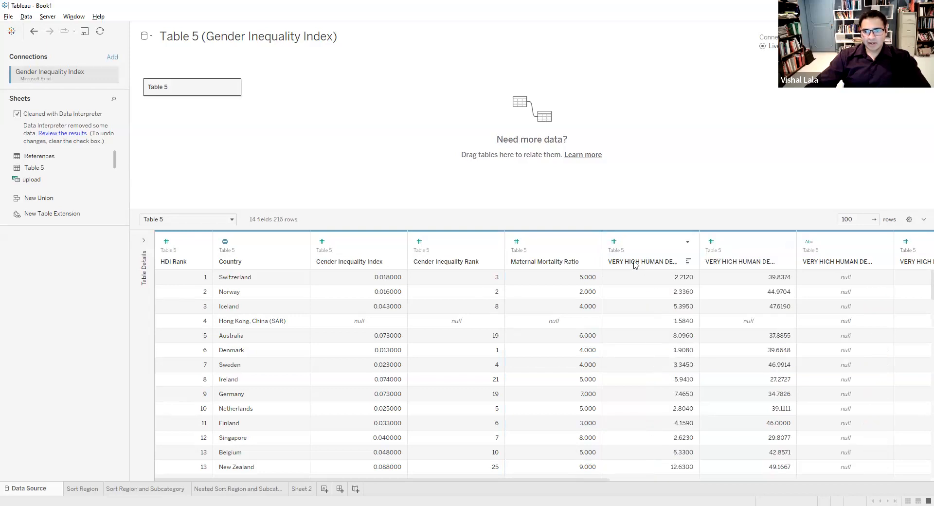
Consult the Excel workbook and rename the column following Maternal Mortality Ratio as Adolescent Birth Rate
{"action": "key", "text": "alt+Tab"}
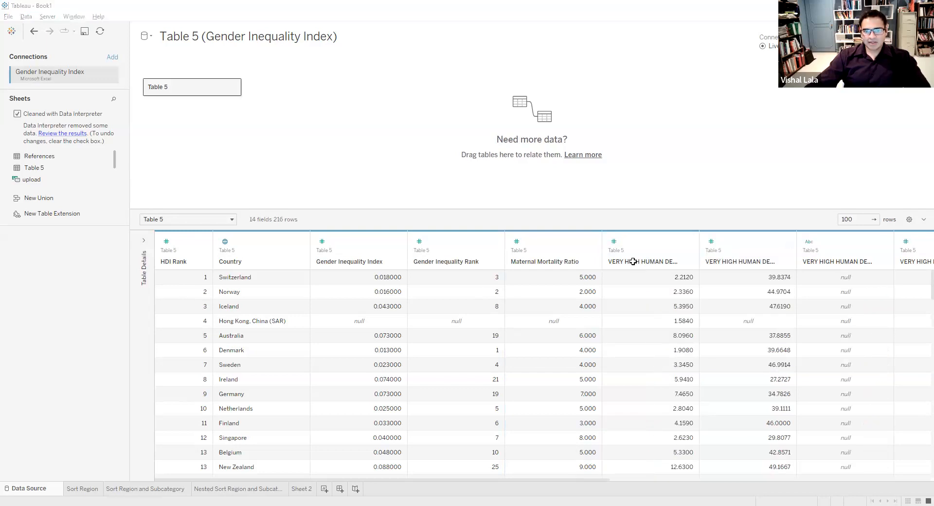
{"action": "right_click", "coordinate": [632, 261]}
{"action": "left_click", "coordinate": [713, 246]}
{"action": "type", "text": "Adolescent Birth Rate"}
{"action": "key", "text": "Return"}
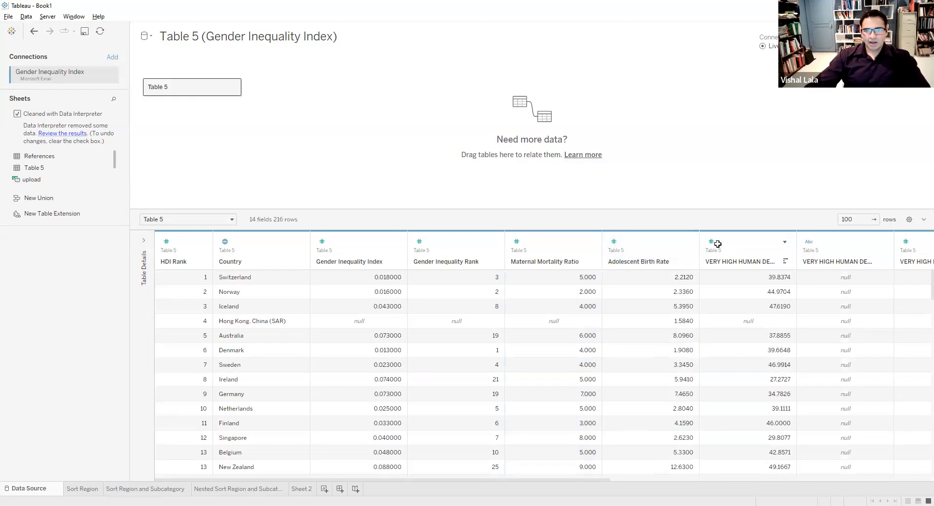
Consult the Excel workbook and rename the column following Adolescent Birth Rate as Percent Seats in Parliament by Women
{"action": "key", "text": "alt+Tab"}
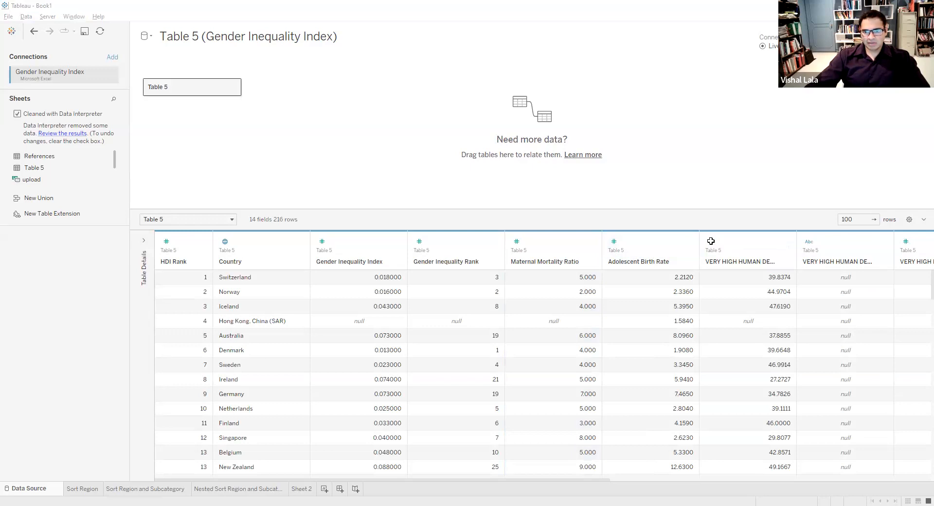
{"action": "key", "text": "alt+Tab"}
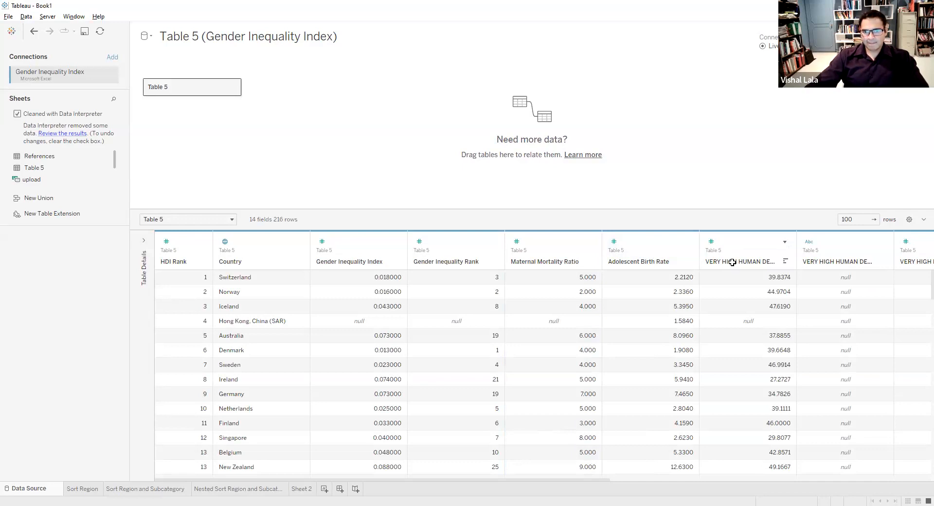
{"action": "left_click", "coordinate": [784, 242]}
{"action": "left_click", "coordinate": [799, 244]}
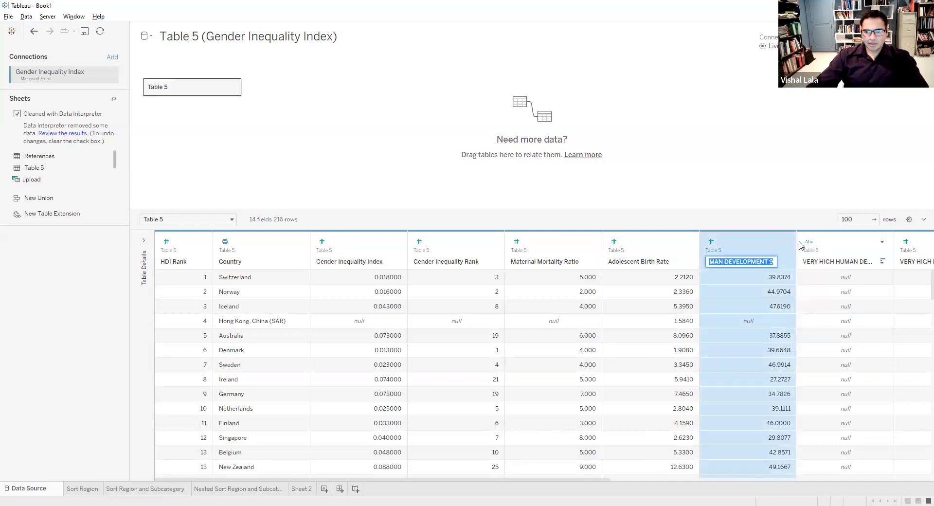
{"action": "type", "text": "Percen"}
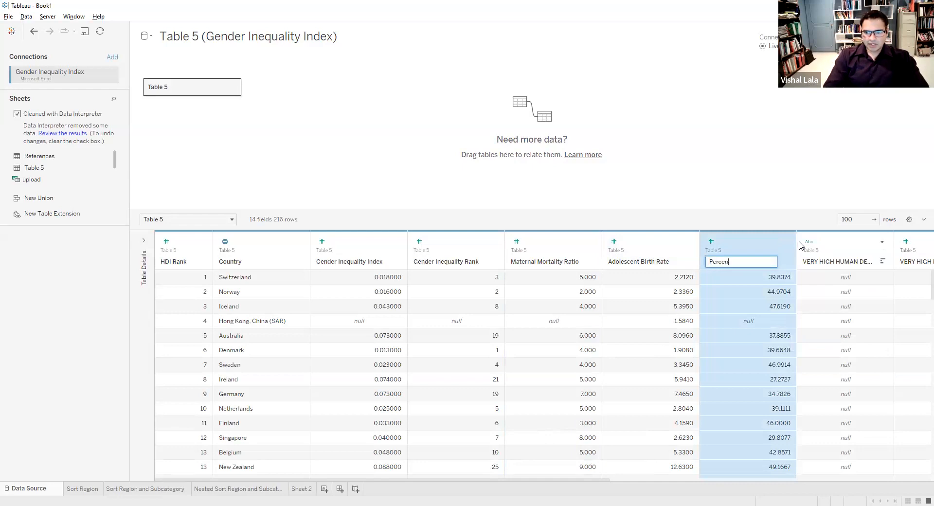
{"action": "type", "text": "t Seats in Parl"}
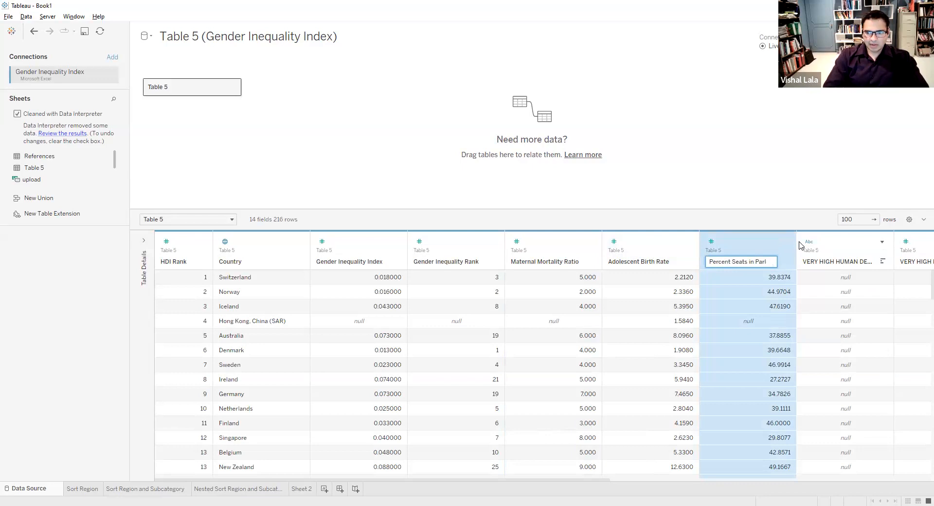
{"action": "type", "text": "iament by Women"}
{"action": "key", "text": "Return"}
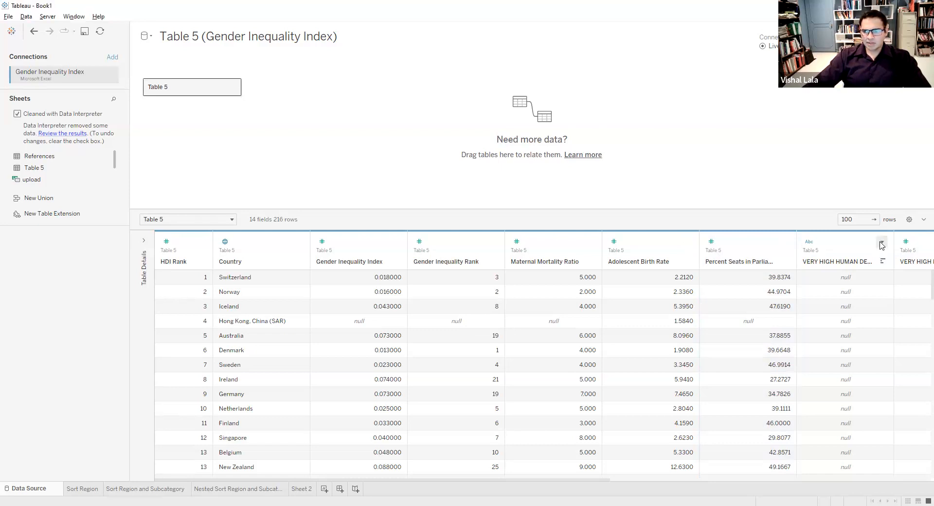
Hide the null-filled column following the parliament seats column and open the name of the column that takes its place for editing
{"action": "left_click", "coordinate": [881, 242]}
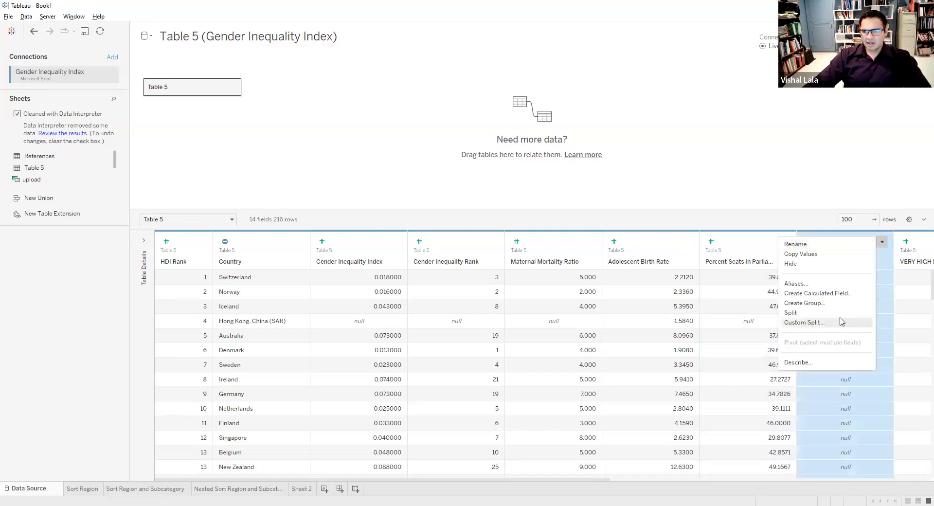
{"action": "left_click", "coordinate": [837, 263]}
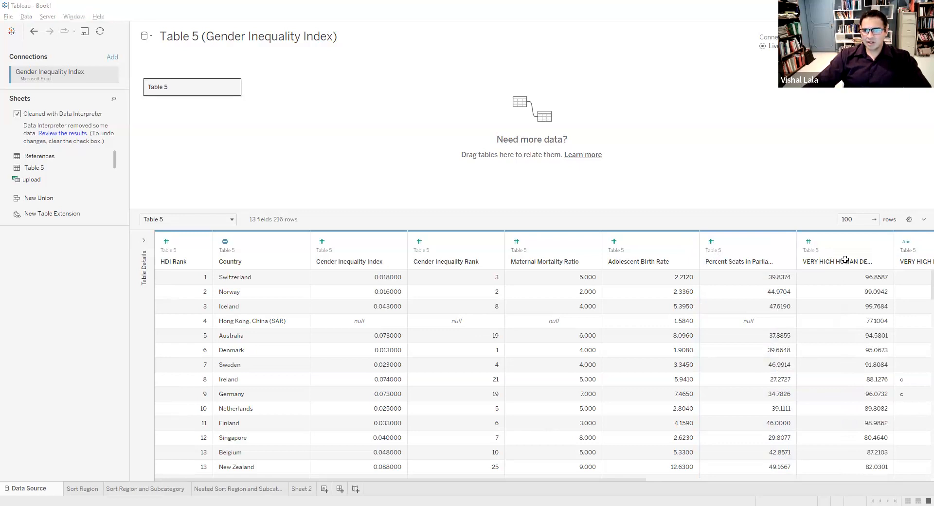
{"action": "right_click", "coordinate": [845, 260]}
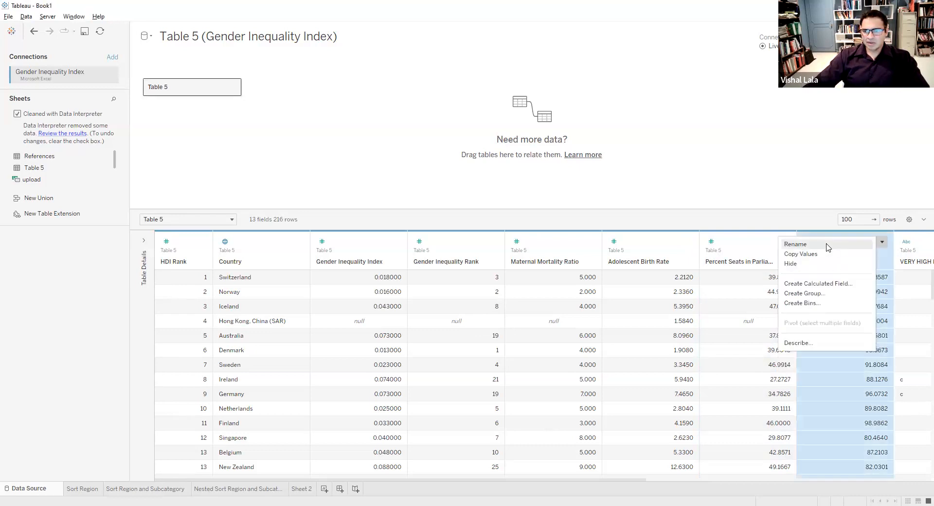
{"action": "left_click", "coordinate": [828, 247]}
{"action": "type", "text": "Pop"}
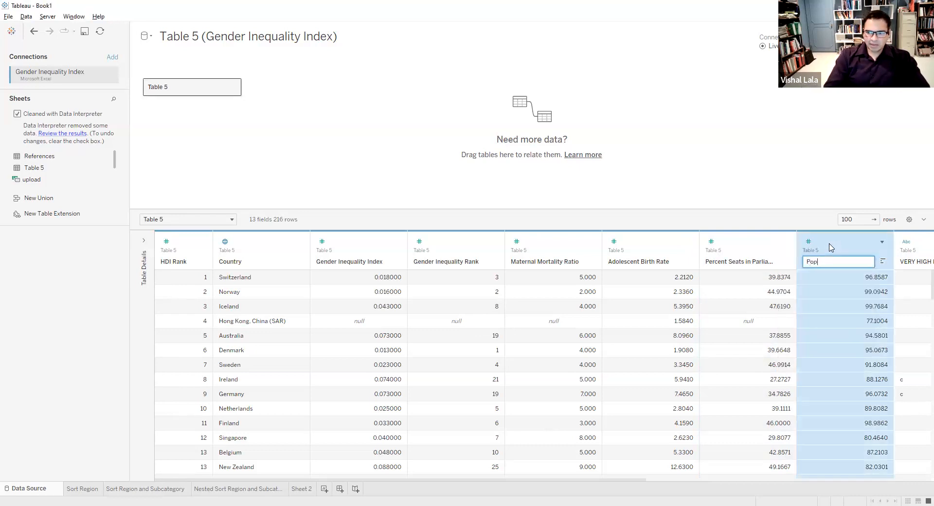
{"action": "type", "text": "ulation with Secondary"}
{"action": "key", "text": "BackSpace"}
{"action": "key", "text": "BackSpace"}
{"action": "key", "text": "BackSpace"}
{"action": "key", "text": "BackSpace"}
{"action": "key", "text": "BackSpace"}
{"action": "key", "text": "BackSpace"}
{"action": "key", "text": "BackSpace"}
{"action": "key", "text": "BackSpace"}
{"action": "key", "text": "BackSpace"}
{"action": "key", "text": "BackSpace"}
{"action": "key", "text": "BackSpace"}
{"action": "key", "text": "BackSpace"}
{"action": "key", "text": "BackSpace"}
{"action": "key", "text": "BackSpace"}
{"action": "key", "text": "BackSpace"}
{"action": "key", "text": "BackSpace"}
{"action": "key", "text": "BackSpace"}
{"action": "key", "text": "BackSpace"}
{"action": "key", "text": "BackSpace"}
{"action": "key", "text": "BackSpace"}
{"action": "key", "text": "ctrl+v"}
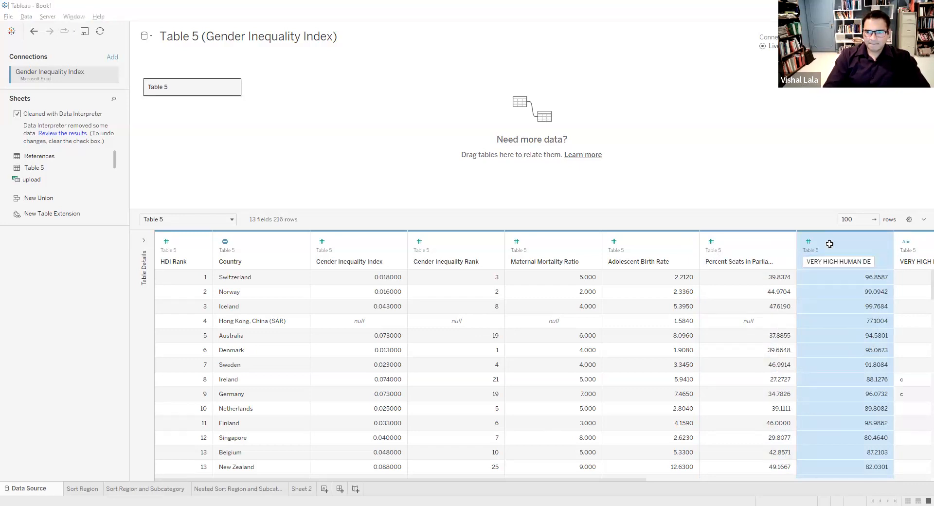
Rename the column following the parliament seats column as Percent Female with Secondary Education and hide the null-filled column after it
{"action": "key", "text": "ctrl+a"}
{"action": "type", "text": "Per"}
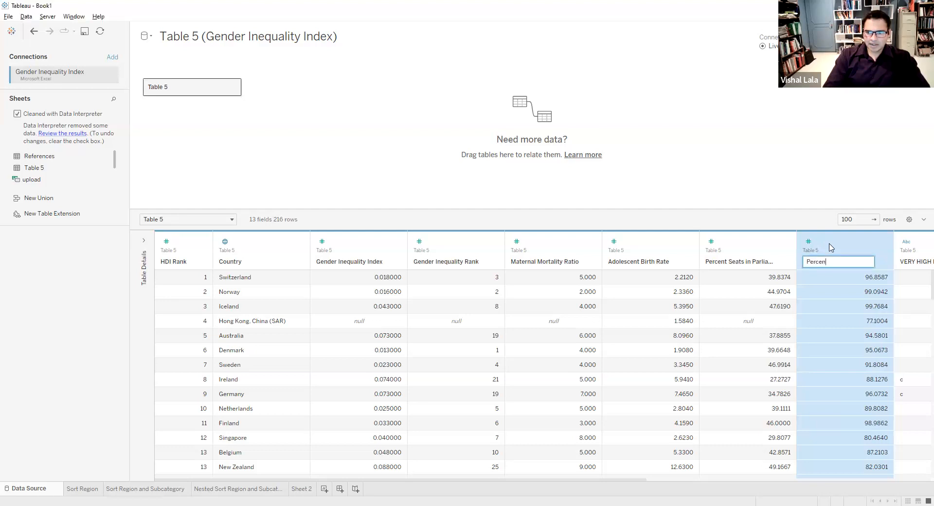
{"action": "type", "text": "cent M"}
{"action": "key", "text": "BackSpace"}
{"action": "type", "text": "Female with Secondary Education"}
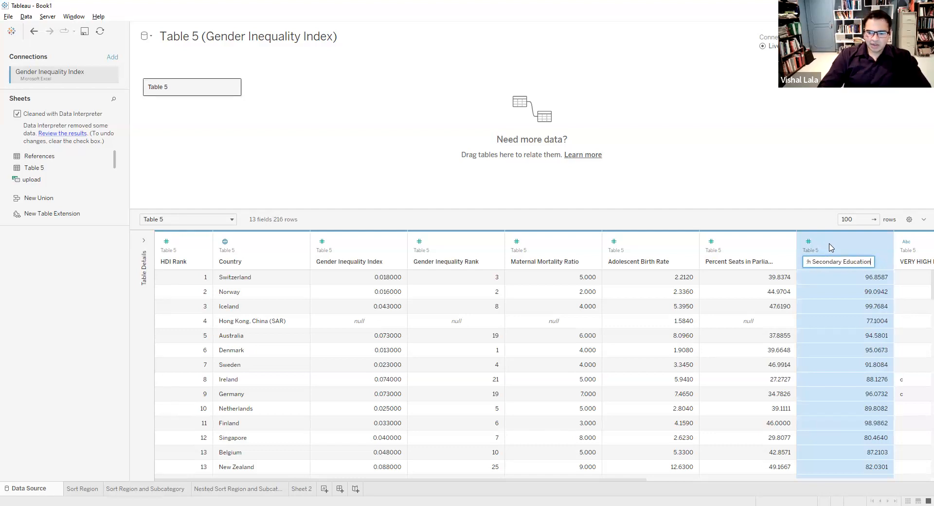
{"action": "key", "text": "ctrl+a"}
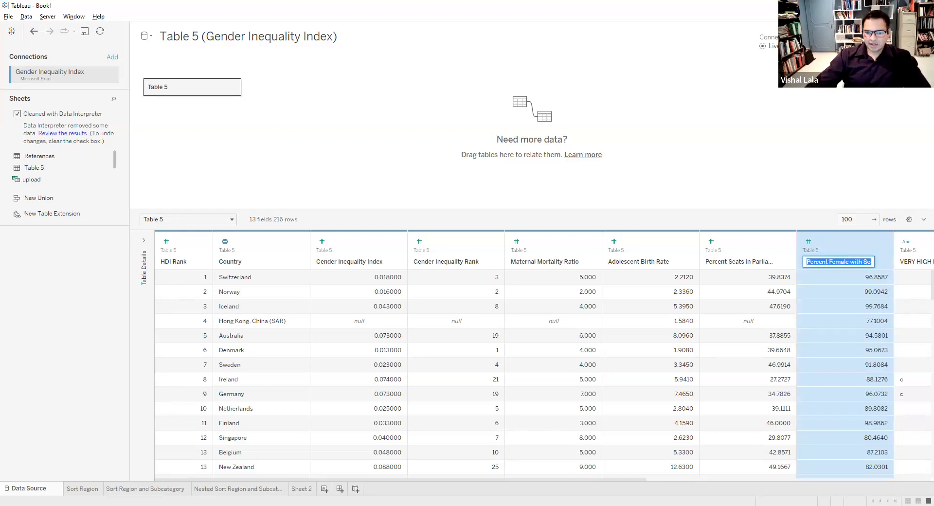
{"action": "left_click_drag", "start_coordinate": [514, 479], "coordinate": [762, 478]}
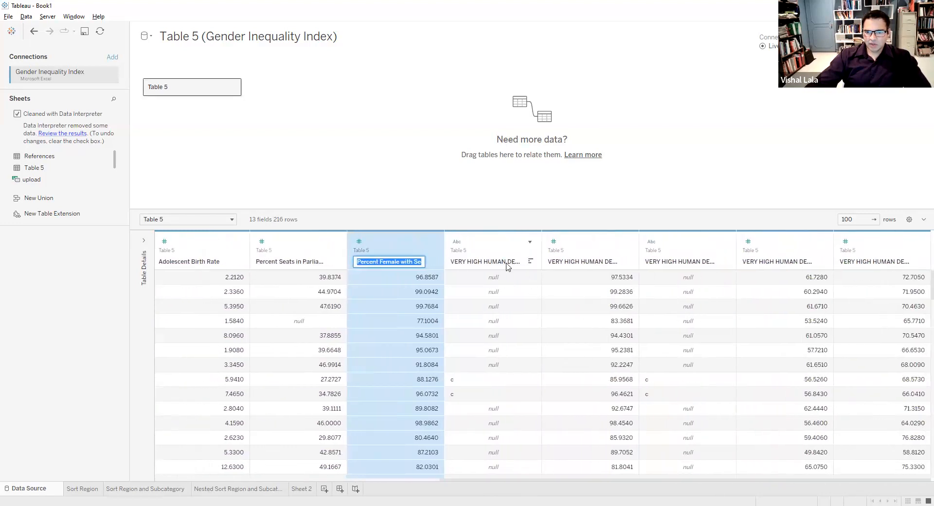
{"action": "key", "text": "Return"}
{"action": "left_click", "coordinate": [532, 241]}
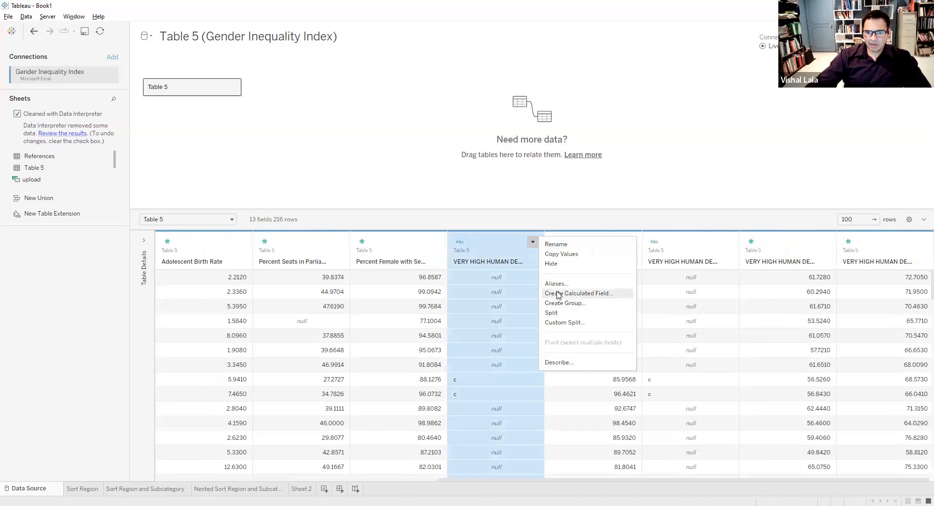
{"action": "left_click", "coordinate": [551, 263]}
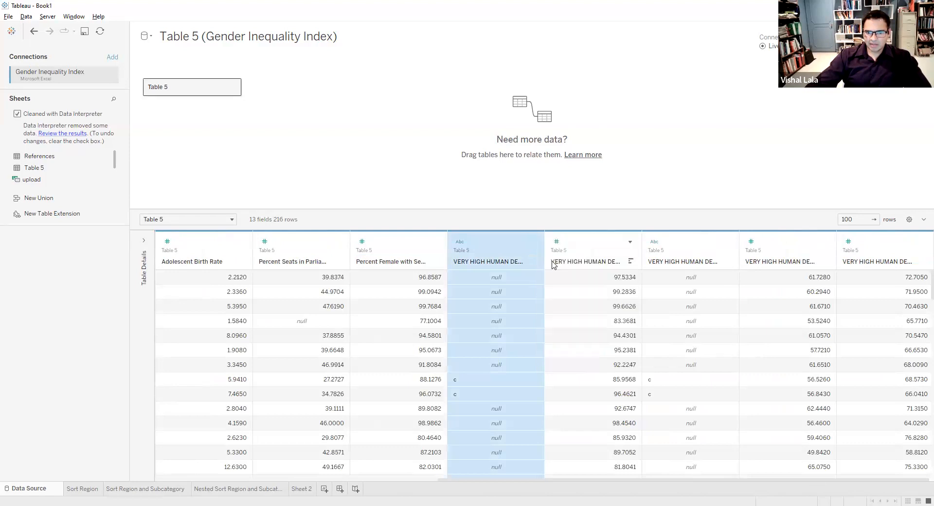
Rename the column following Percent Female with Secondary Education as Percent Male with Secondary Education, reusing the copied name
{"action": "right_click", "coordinate": [597, 264]}
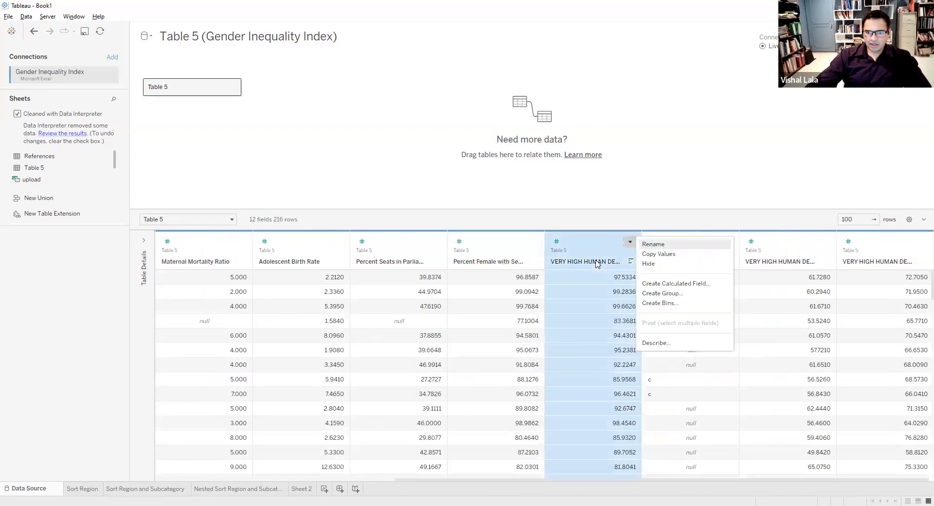
{"action": "left_click", "coordinate": [647, 245]}
{"action": "key", "text": "ctrl+v"}
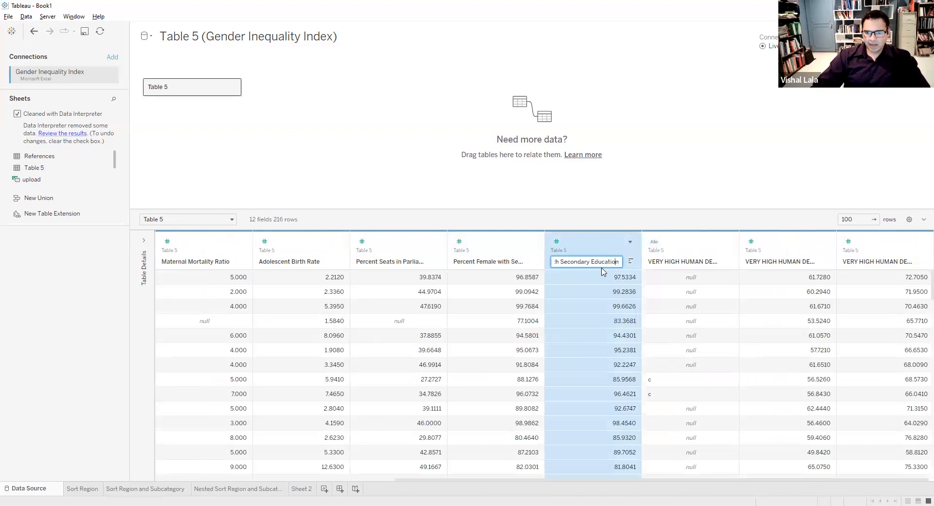
{"action": "key", "text": "Left"}
{"action": "key", "text": "Left"}
{"action": "key", "text": "Left"}
{"action": "key", "text": "Left"}
{"action": "key", "text": "Left"}
{"action": "key", "text": "Left"}
{"action": "key", "text": "Left"}
{"action": "key", "text": "Left"}
{"action": "key", "text": "Left"}
{"action": "key", "text": "Left"}
{"action": "key", "text": "Left"}
{"action": "key", "text": "Left"}
{"action": "key", "text": "Left"}
{"action": "key", "text": "Left"}
{"action": "key", "text": "Left"}
{"action": "key", "text": "Left"}
{"action": "key", "text": "Left"}
{"action": "key", "text": "Left"}
{"action": "key", "text": "Left"}
{"action": "key", "text": "Left"}
{"action": "key", "text": "Delete"}
{"action": "key", "text": "Delete"}
{"action": "key", "text": "Delete"}
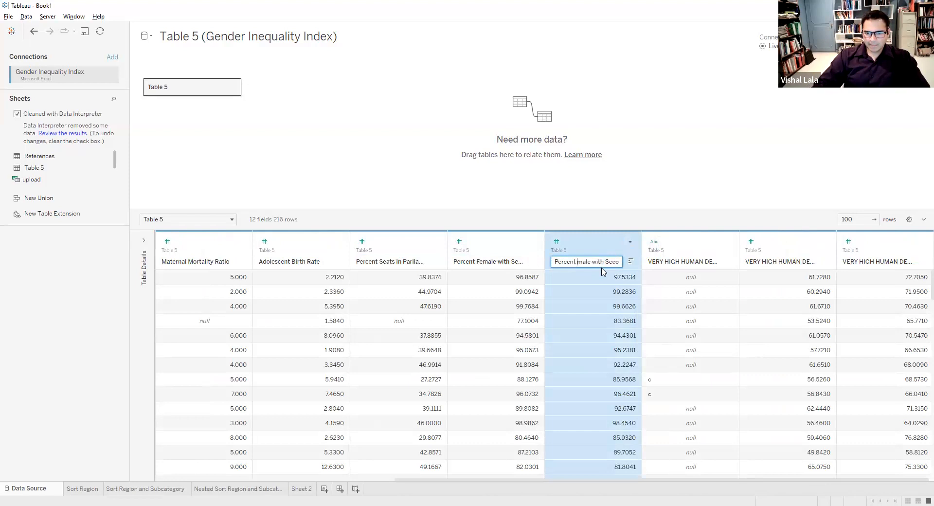
{"action": "type", "text": "M"}
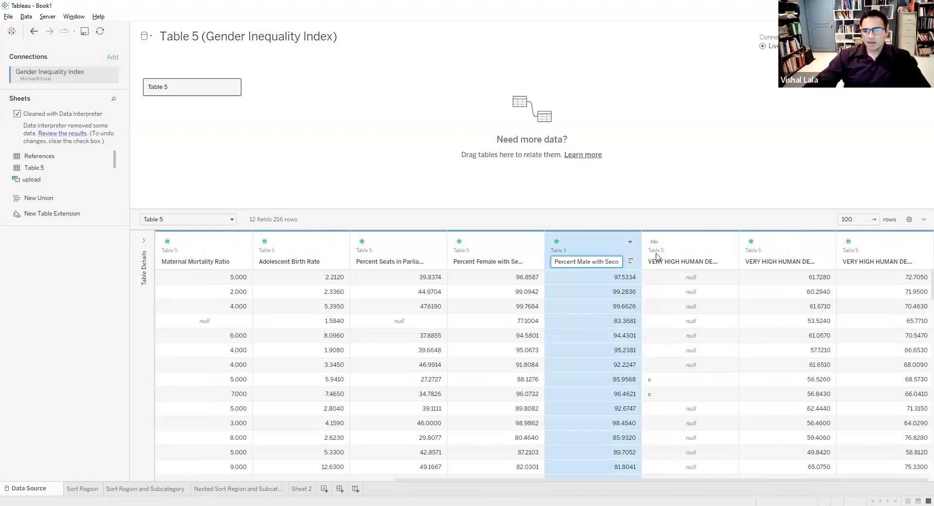
Hide the null-filled column following Percent Male with Secondary Education and check the Excel workbook for the next heading
{"action": "left_click", "coordinate": [727, 242]}
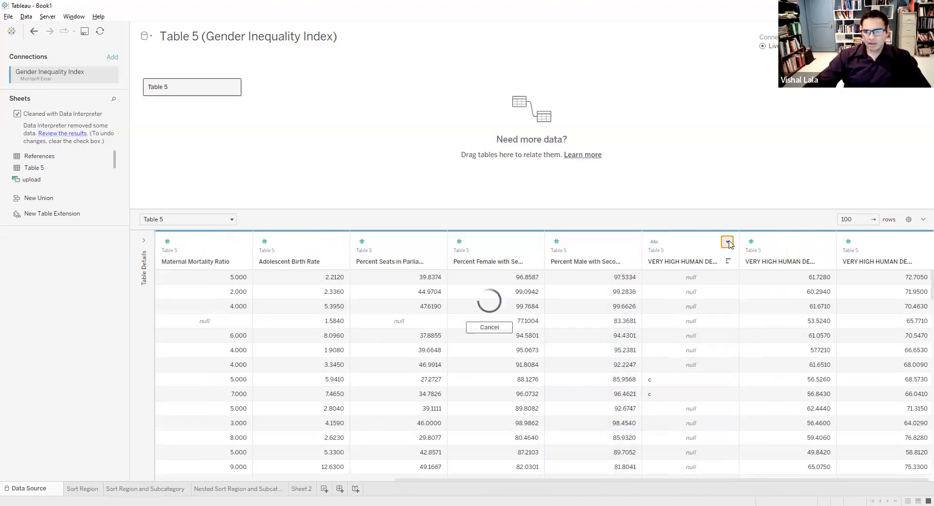
{"action": "left_click", "coordinate": [760, 264]}
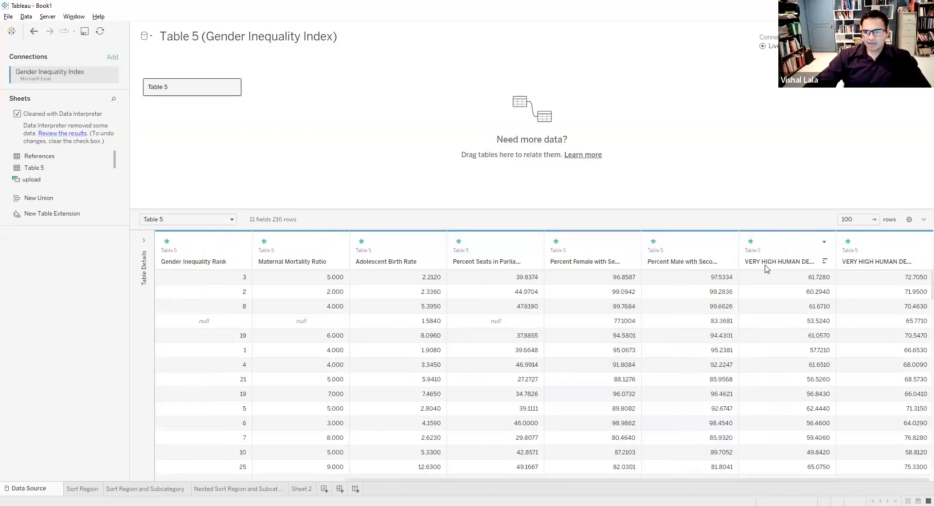
{"action": "key", "text": "alt+Tab"}
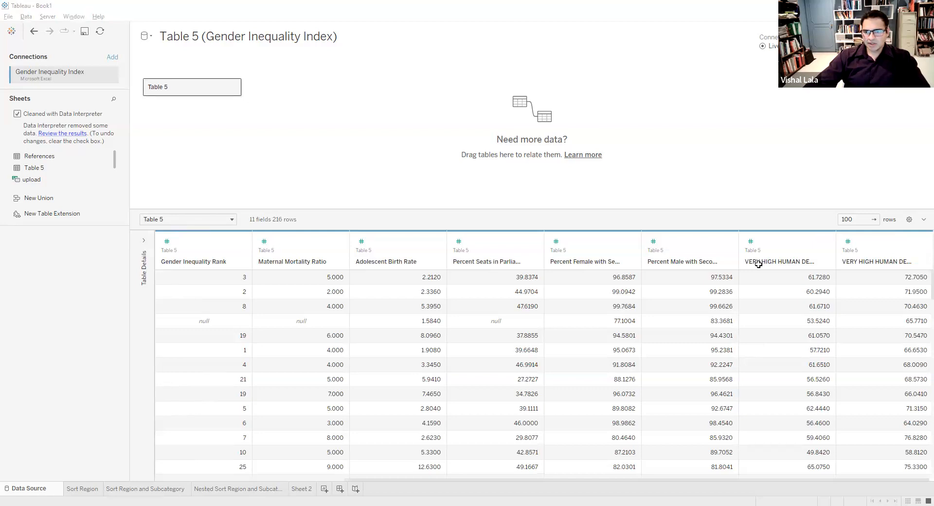
Rename the column following Percent Male with Secondary Education as Percent Female in Labor Force and copy that name
{"action": "right_click", "coordinate": [826, 261]}
{"action": "left_click", "coordinate": [840, 247]}
{"action": "type", "text": "Percent F"}
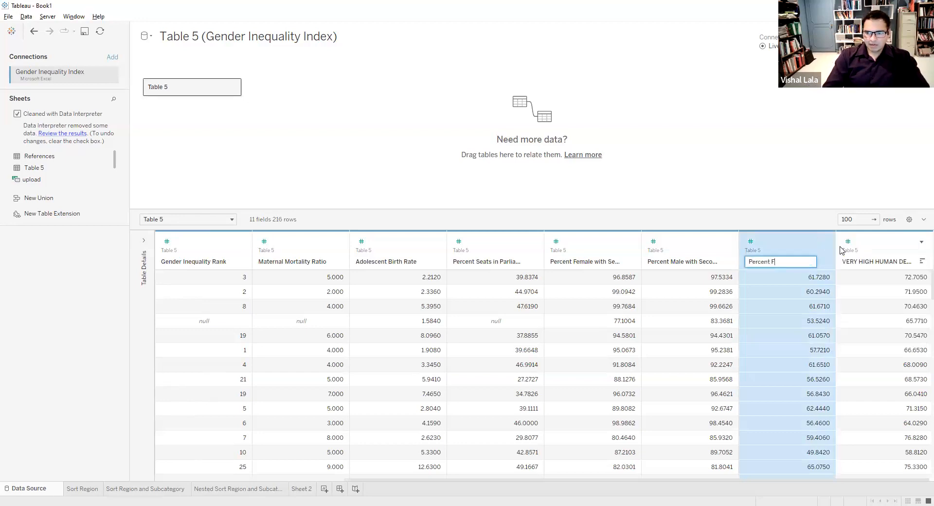
{"action": "type", "text": "emale in Labor Force"}
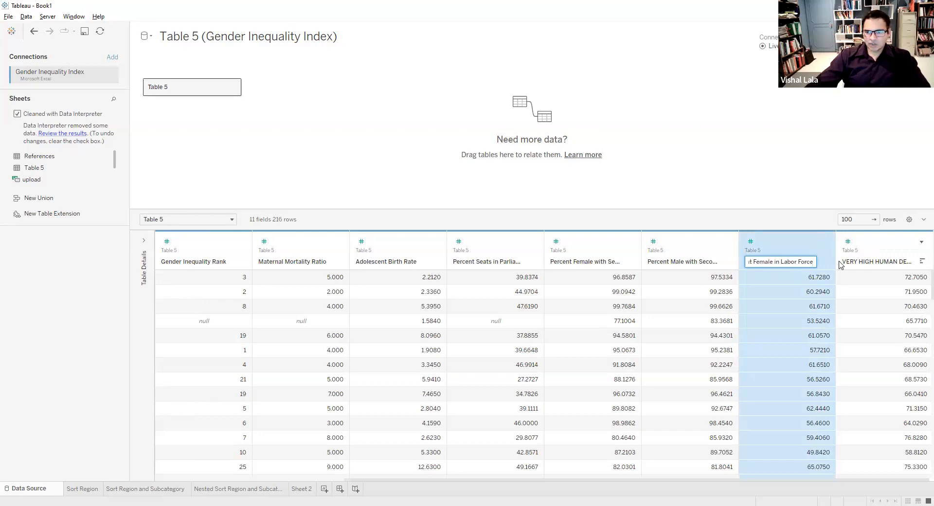
{"action": "key", "text": "ctrl+a"}
{"action": "key", "text": "ctrl+c"}
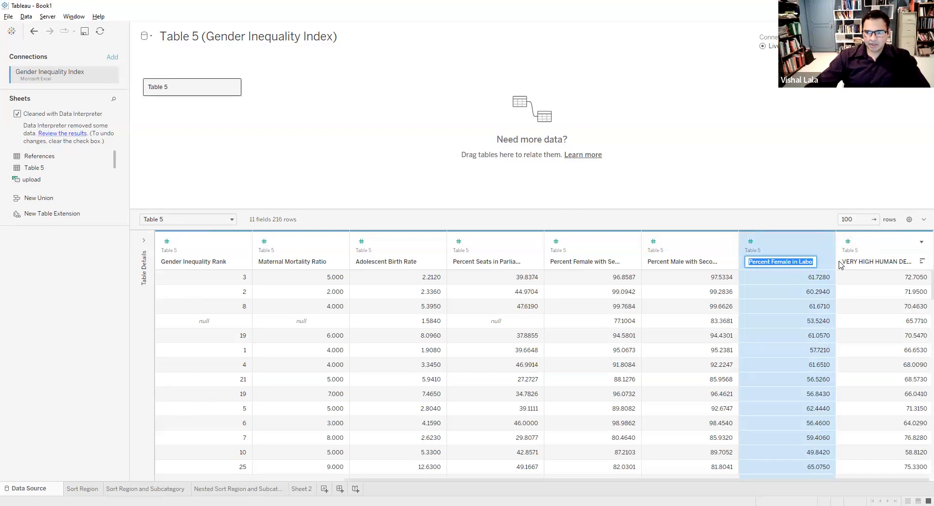
{"action": "key", "text": "Return"}
Rename the last column as Percent Male in Labor Force, adapting the copied name
{"action": "right_click", "coordinate": [864, 262]}
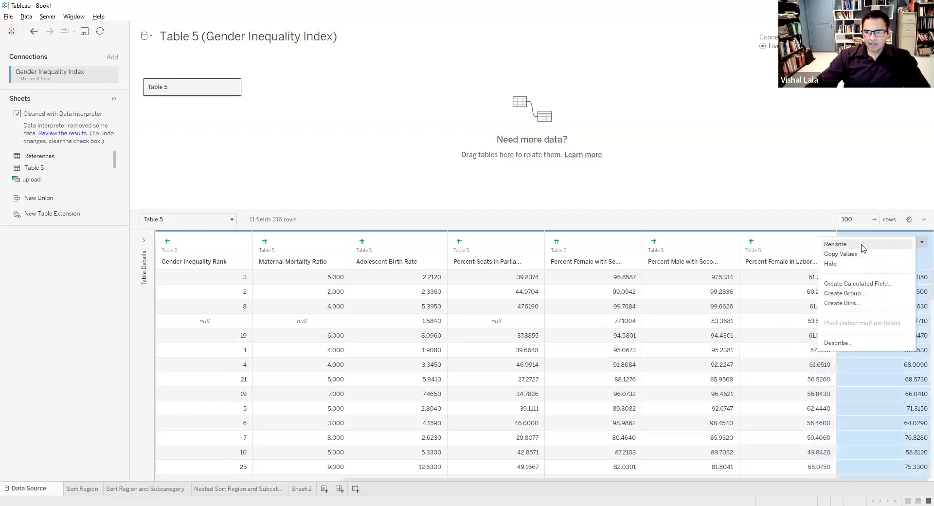
{"action": "left_click", "coordinate": [861, 244]}
{"action": "key", "text": "ctrl+v"}
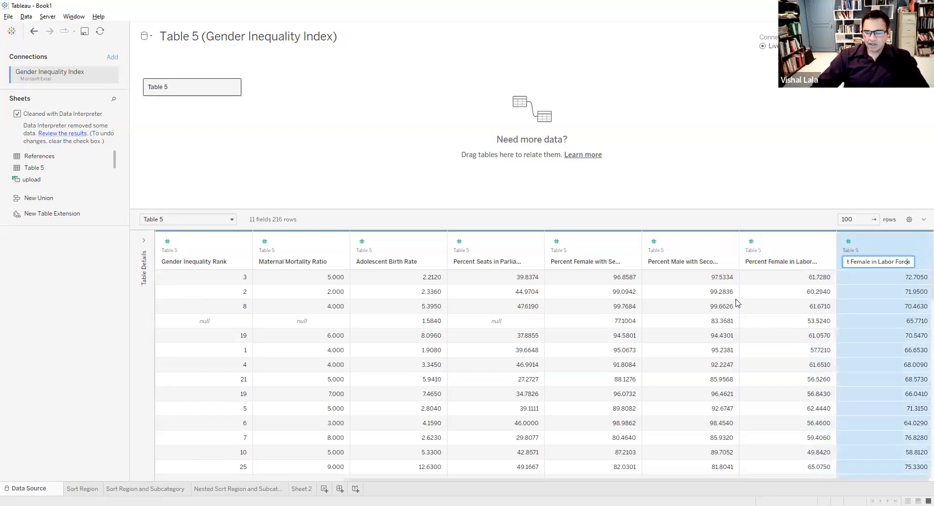
{"action": "key", "text": "Delete"}
{"action": "type", "text": "M"}
{"action": "key", "text": "Return"}
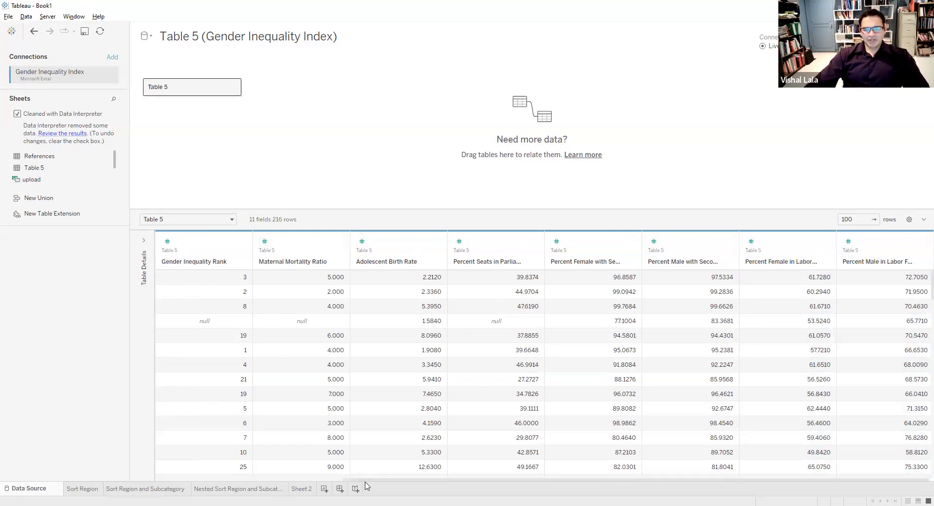
Check the Country column for non-country rows and set the data preview to show 216 rows
{"action": "left_click_drag", "start_coordinate": [368, 479], "coordinate": [150, 468]}
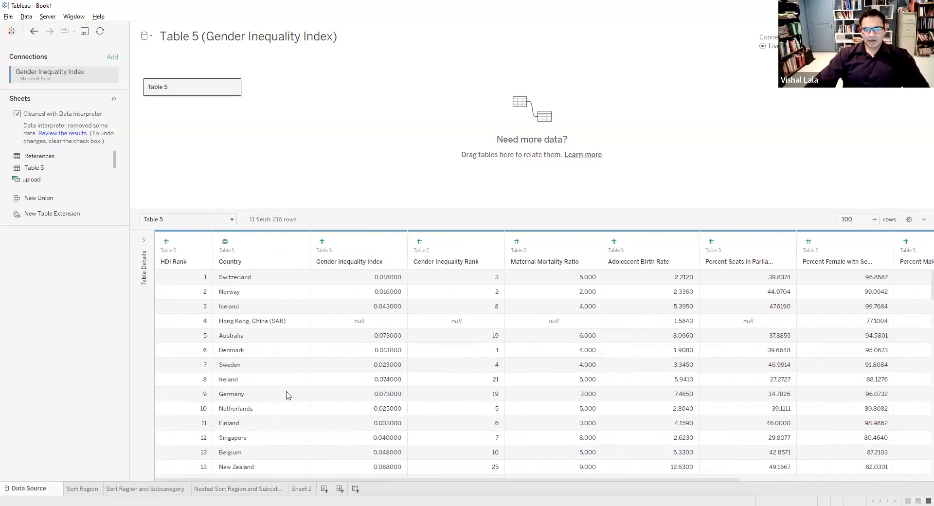
{"action": "scroll", "coordinate": [324, 372], "scroll_direction": "down", "scroll_amount": 9}
{"action": "scroll", "coordinate": [329, 372], "scroll_direction": "down", "scroll_amount": 12}
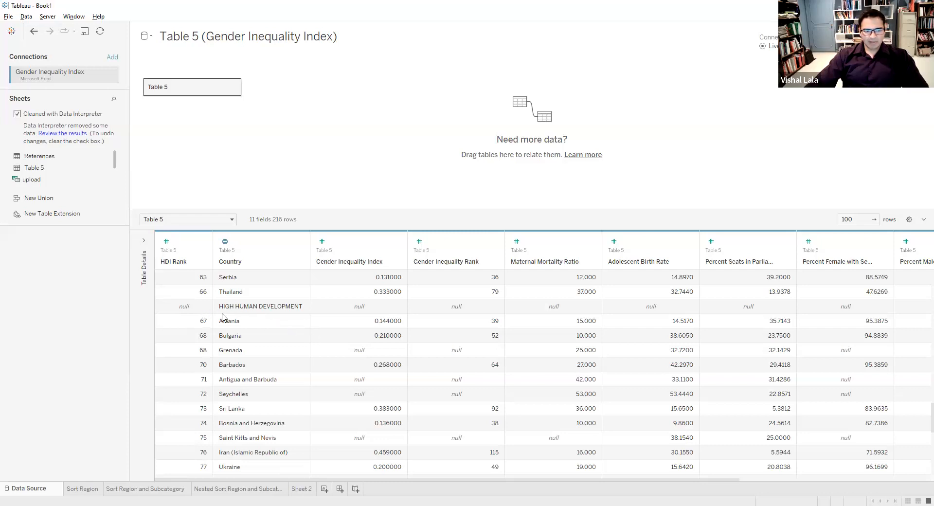
{"action": "scroll", "coordinate": [225, 319], "scroll_direction": "down", "scroll_amount": 2}
{"action": "scroll", "coordinate": [225, 319], "scroll_direction": "up", "scroll_amount": 2}
{"action": "scroll", "coordinate": [233, 314], "scroll_direction": "down", "scroll_amount": 12}
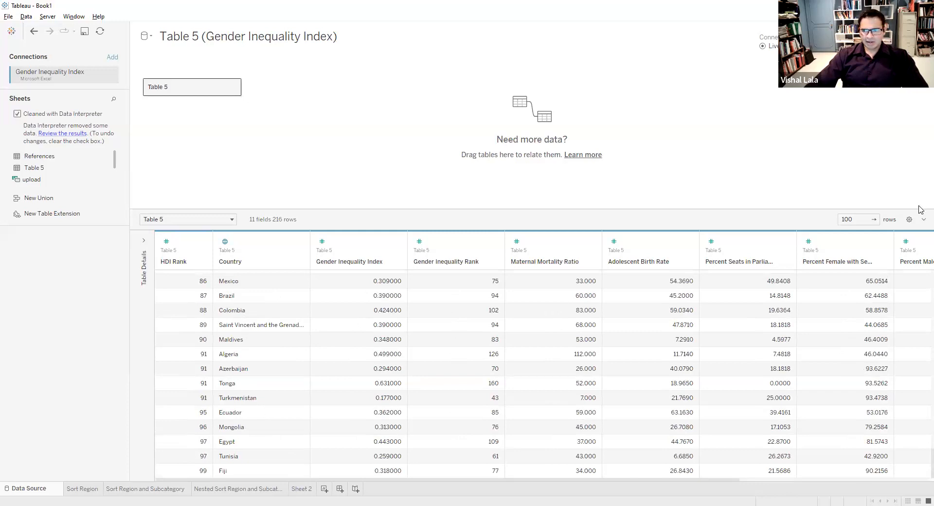
{"action": "left_click_drag", "start_coordinate": [856, 219], "coordinate": [761, 237]}
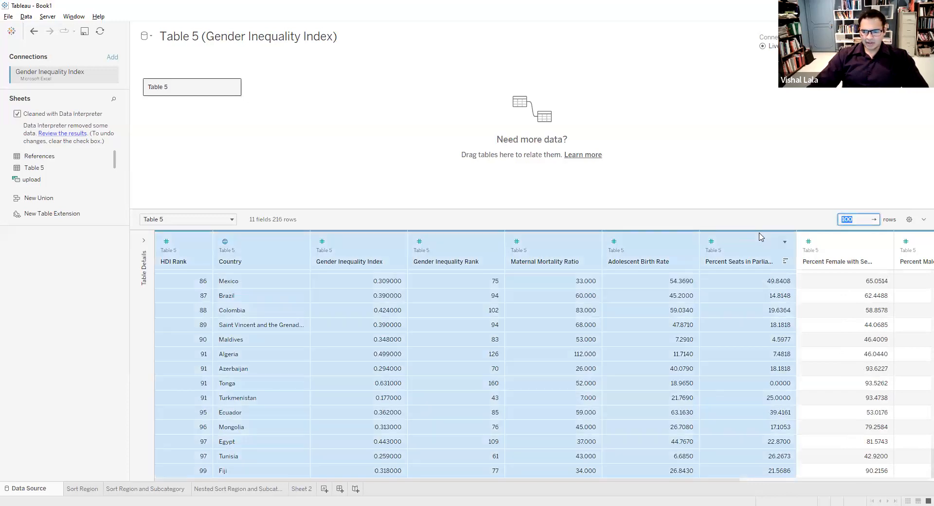
{"action": "type", "text": "216"}
{"action": "key", "text": "Return"}
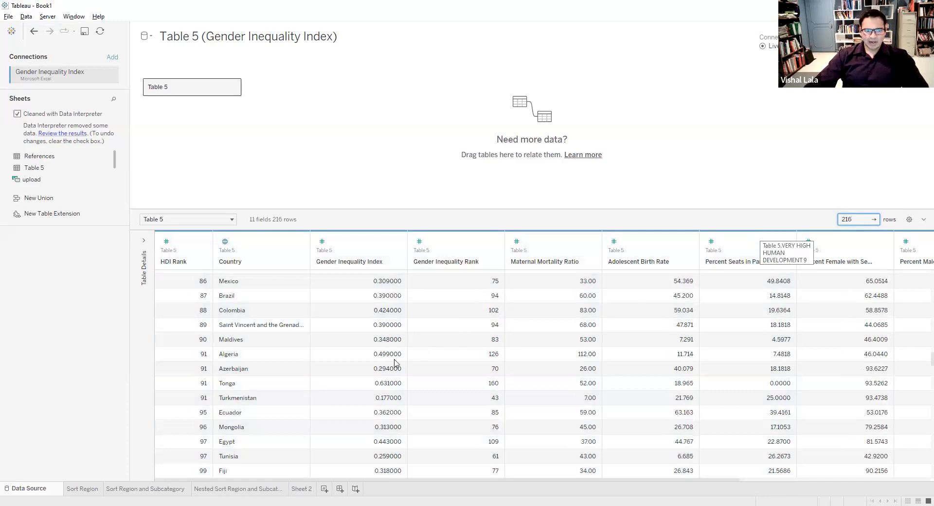
Examine the rest of the Country column for development group and region rows that lack an HDI Rank
{"action": "scroll", "coordinate": [387, 359], "scroll_direction": "down", "scroll_amount": 10}
{"action": "scroll", "coordinate": [389, 358], "scroll_direction": "up", "scroll_amount": 2}
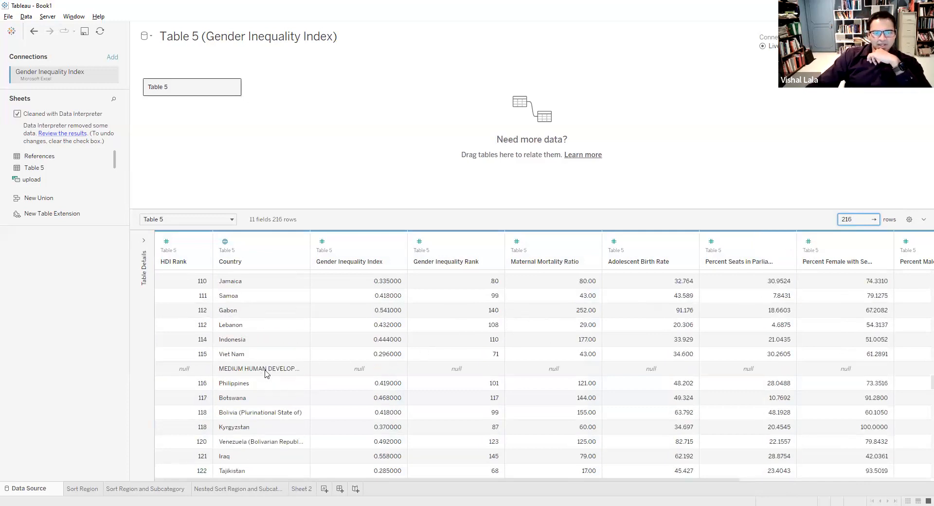
{"action": "scroll", "coordinate": [266, 371], "scroll_direction": "down", "scroll_amount": 3}
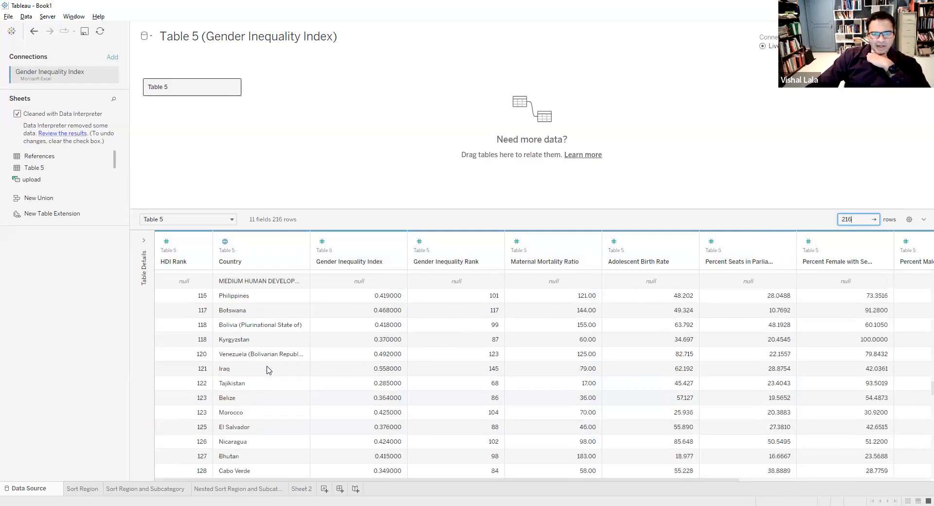
{"action": "scroll", "coordinate": [266, 370], "scroll_direction": "down", "scroll_amount": 10}
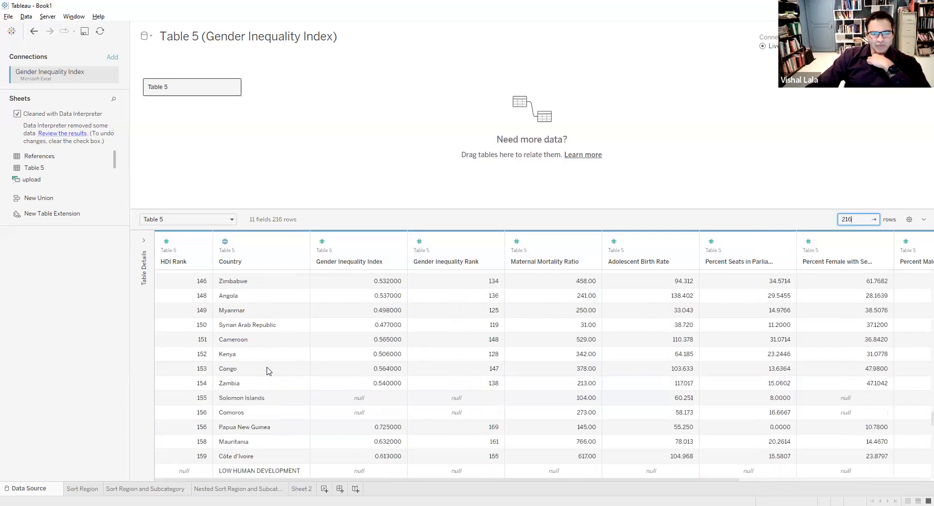
{"action": "scroll", "coordinate": [269, 365], "scroll_direction": "down", "scroll_amount": 2}
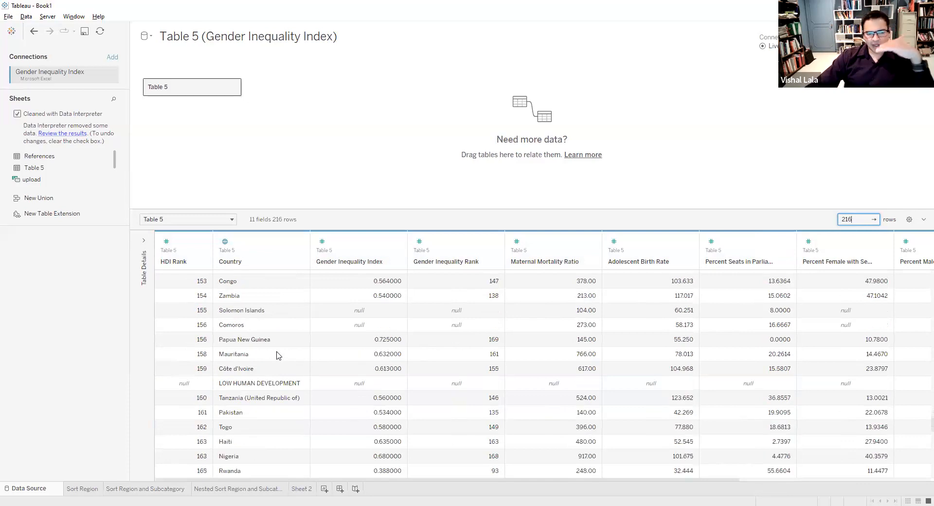
{"action": "scroll", "coordinate": [277, 357], "scroll_direction": "down", "scroll_amount": 13}
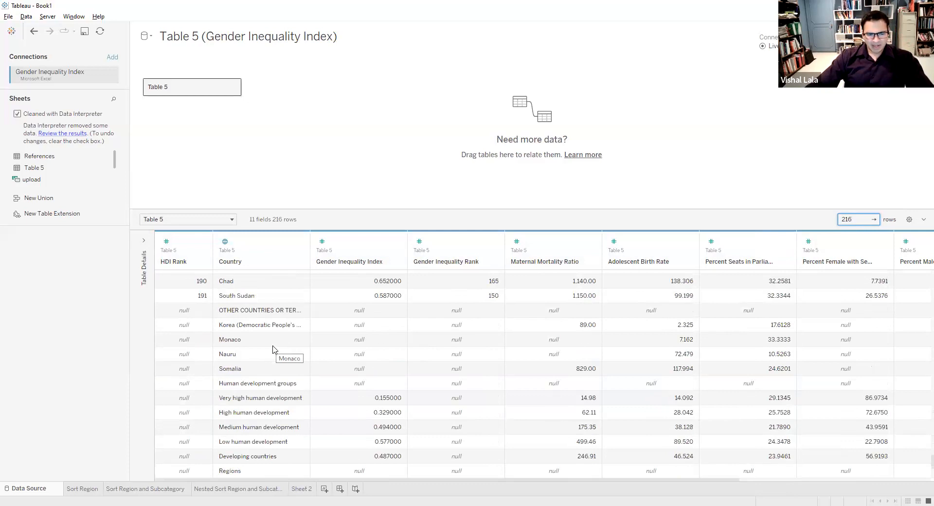
{"action": "scroll", "coordinate": [272, 350], "scroll_direction": "down", "scroll_amount": 3}
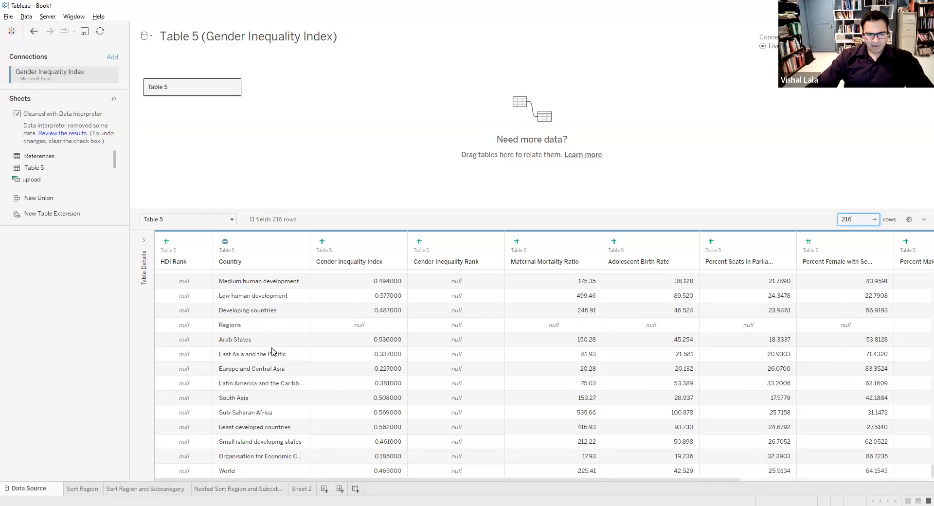
{"action": "scroll", "coordinate": [272, 350], "scroll_direction": "up", "scroll_amount": 5}
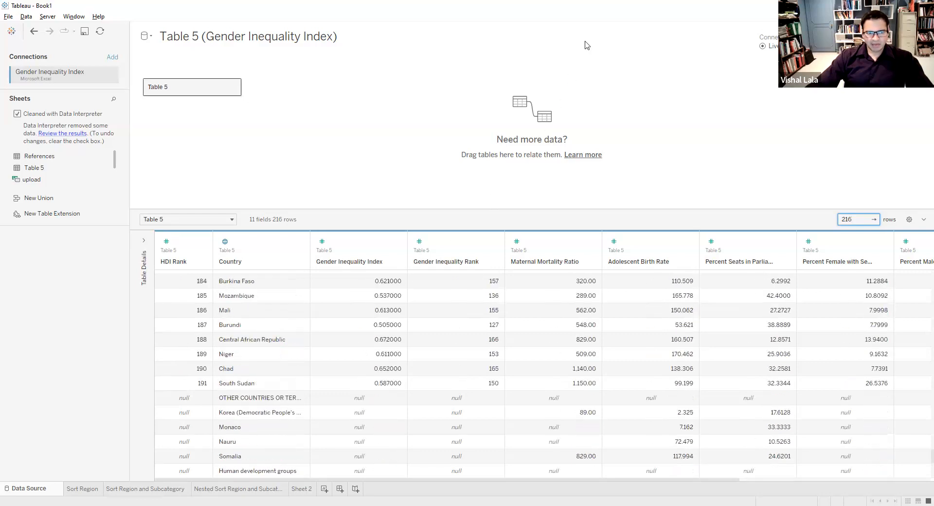
{"action": "mouse_move", "coordinate": [162, 395]}
{"action": "left_mouse_down"}
{"action": "mouse_move", "coordinate": [197, 451]}
{"action": "mouse_move", "coordinate": [177, 456]}
{"action": "mouse_move", "coordinate": [161, 401]}
{"action": "left_mouse_up"}
Add a data source filter on HDI Rank that keeps only non-null values and check the remaining country rows
{"action": "left_click", "coordinate": [648, 54]}
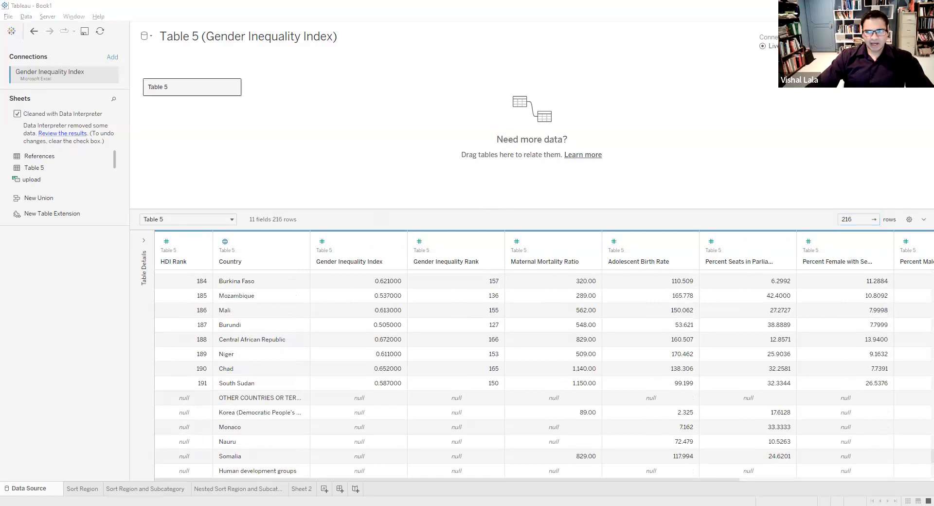
{"action": "left_click", "coordinate": [363, 278]}
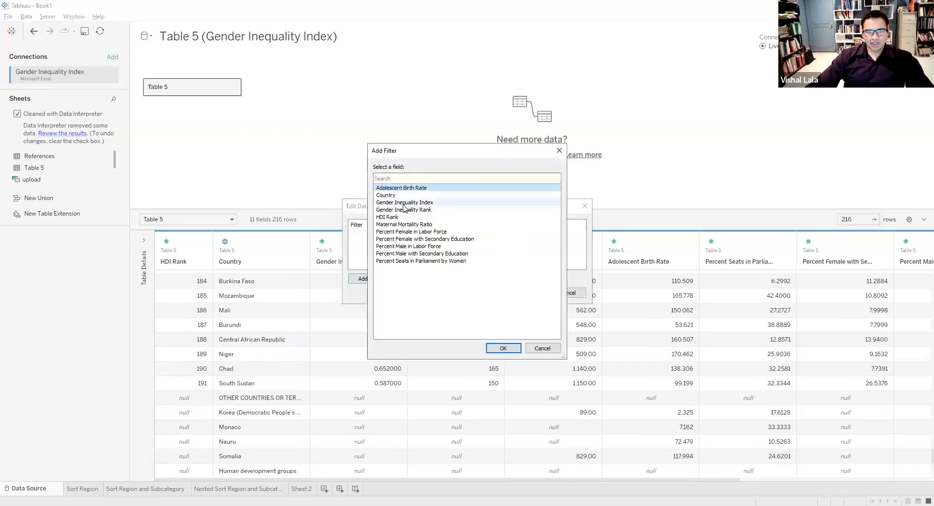
{"action": "left_click", "coordinate": [403, 218]}
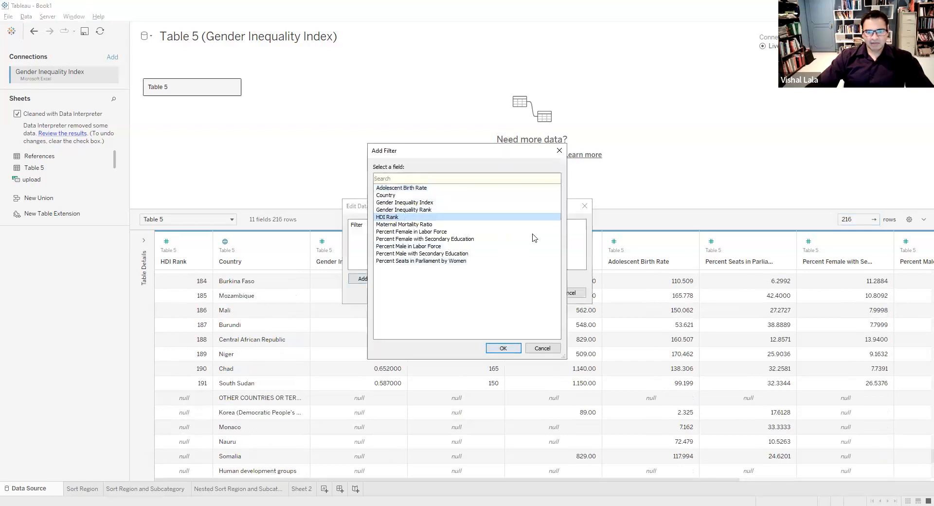
{"action": "key", "text": "Return"}
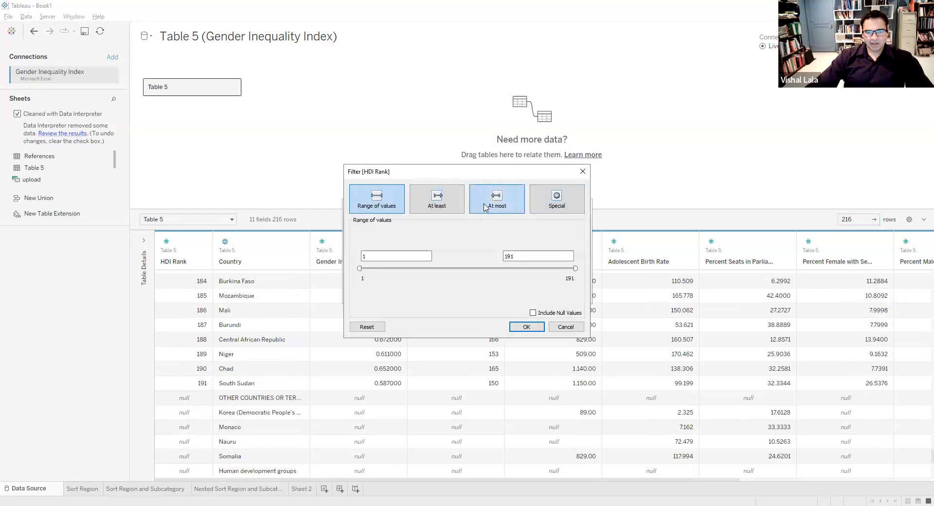
{"action": "left_click", "coordinate": [551, 207]}
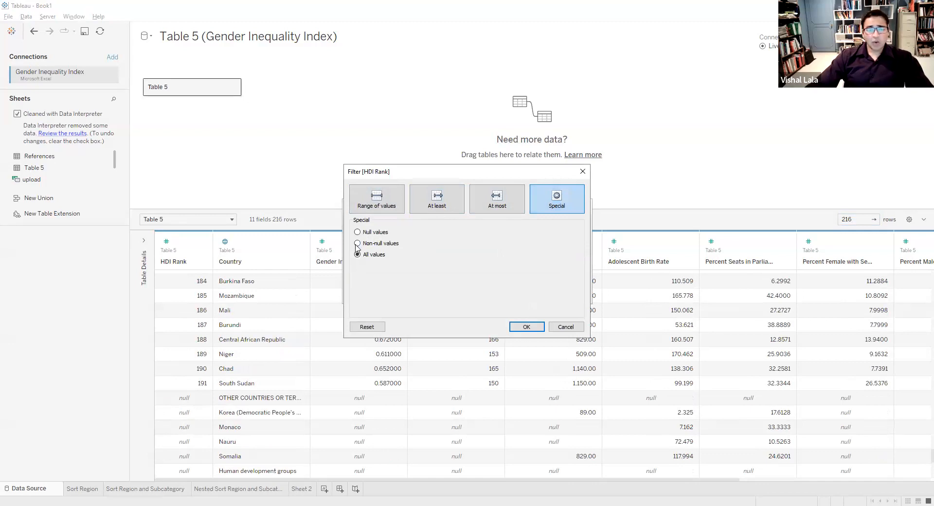
{"action": "left_click", "coordinate": [358, 243]}
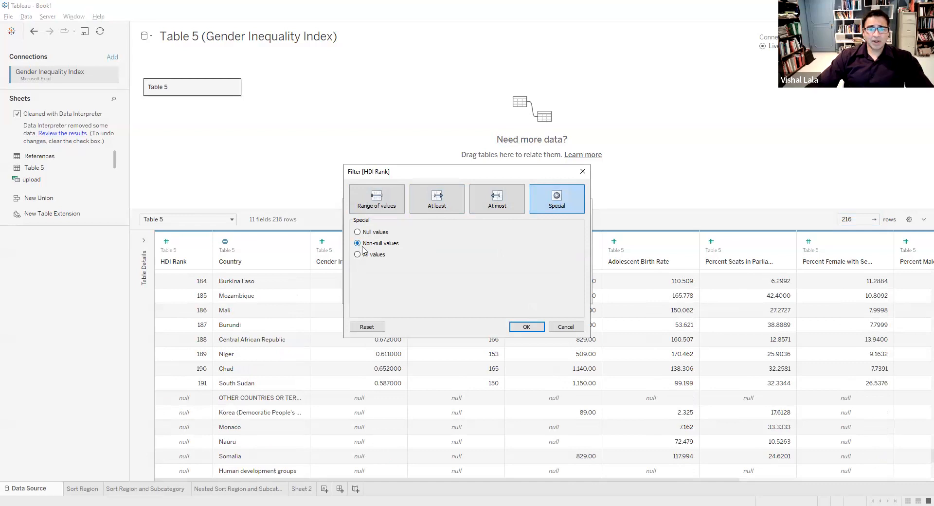
{"action": "left_click", "coordinate": [526, 328]}
{"action": "left_click", "coordinate": [529, 292]}
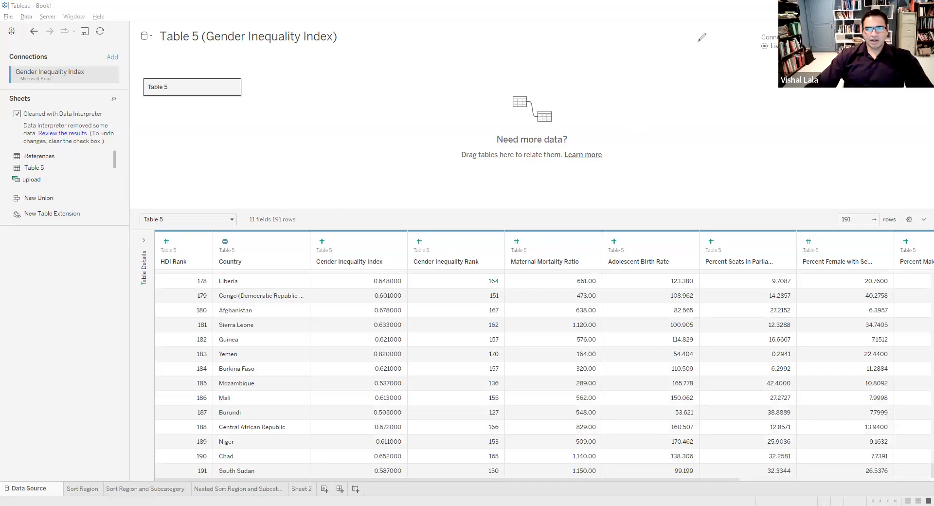
{"action": "scroll", "coordinate": [813, 371], "scroll_direction": "up", "scroll_amount": 9}
{"action": "scroll", "coordinate": [815, 365], "scroll_direction": "up", "scroll_amount": 20}
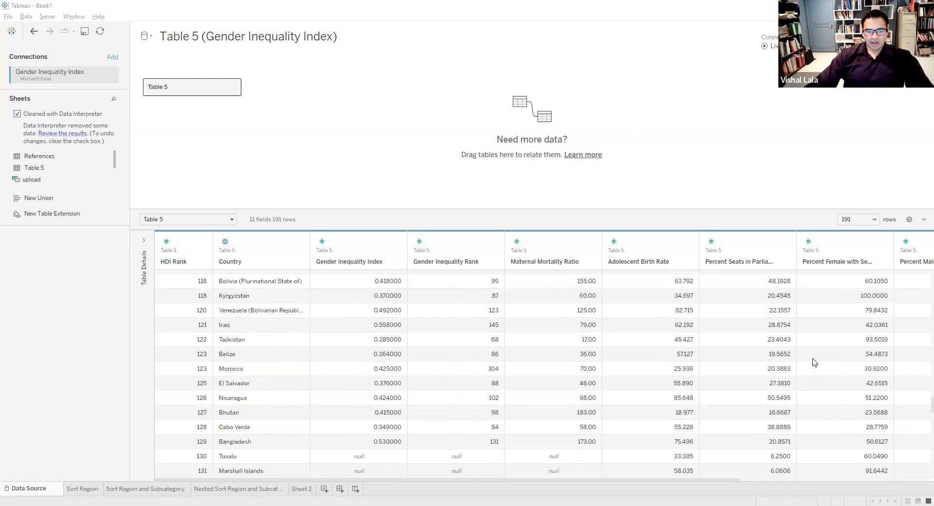
{"action": "scroll", "coordinate": [778, 359], "scroll_direction": "up", "scroll_amount": 14}
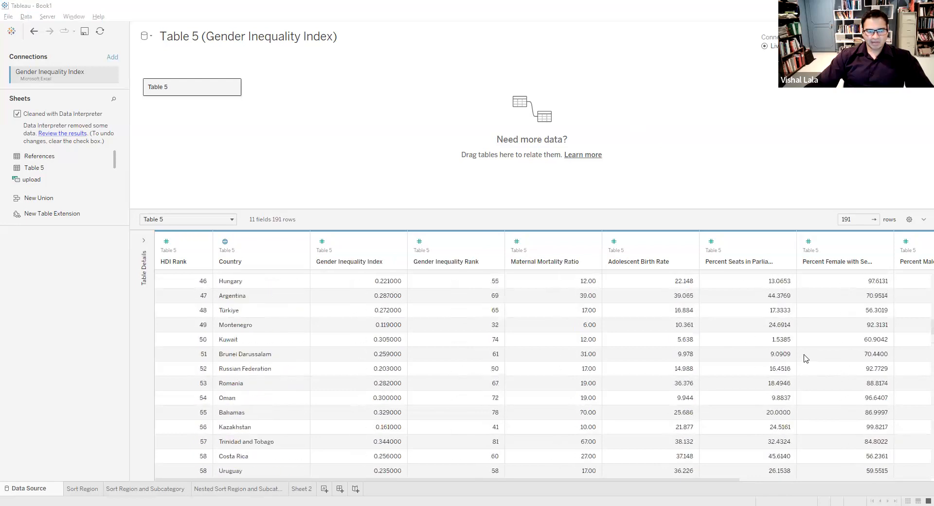
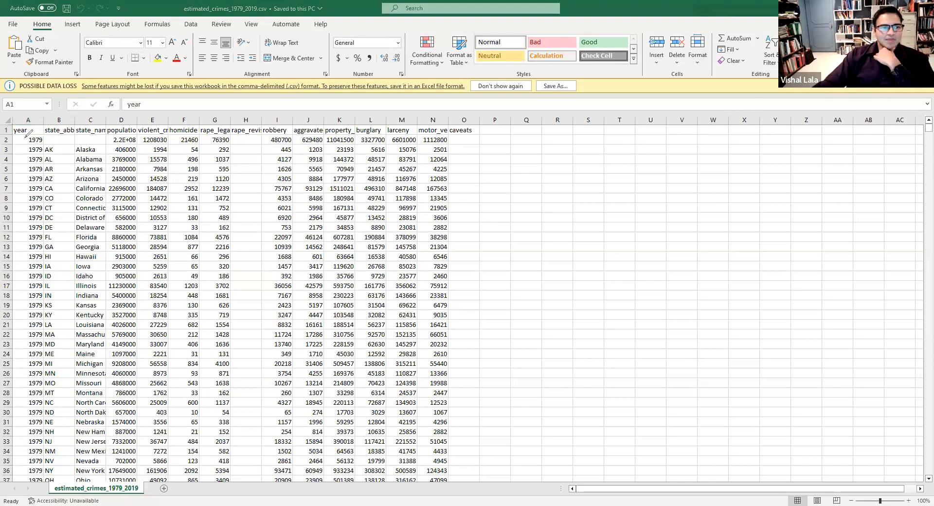
{"action": "left_click_drag", "start_coordinate": [33, 93], "coordinate": [33, 110]}
{"action": "left_click_drag", "start_coordinate": [100, 90], "coordinate": [99, 117]}
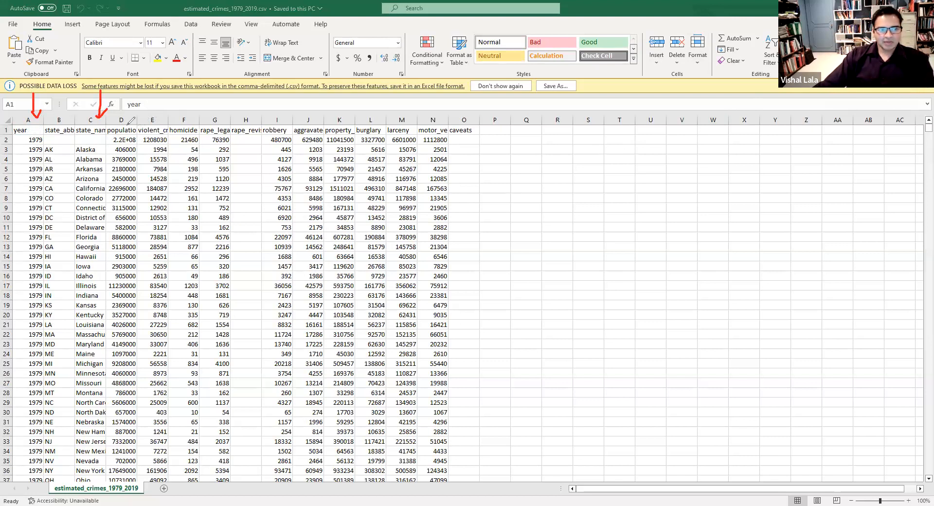
{"action": "mouse_move", "coordinate": [117, 125]}
{"action": "left_mouse_down"}
{"action": "mouse_move", "coordinate": [277, 103]}
{"action": "mouse_move", "coordinate": [419, 106]}
{"action": "mouse_move", "coordinate": [457, 127]}
{"action": "left_mouse_up"}
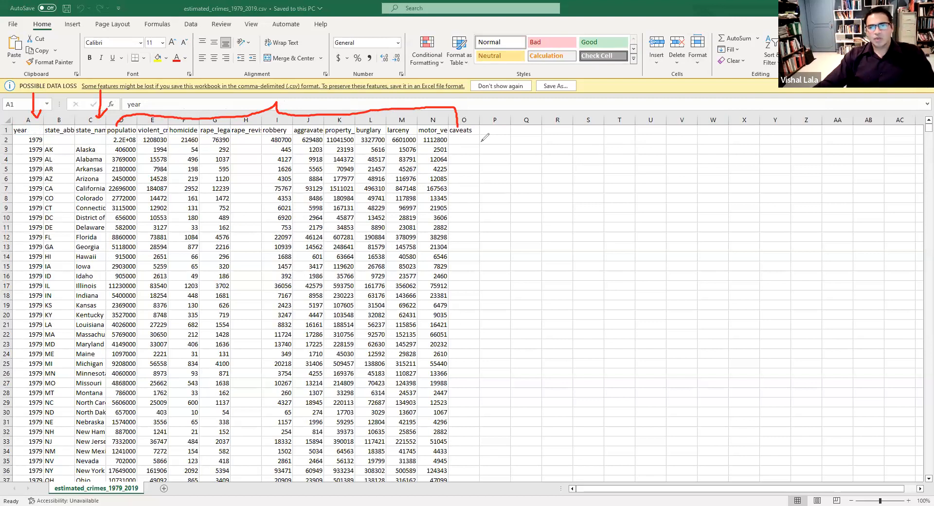
{"action": "key", "text": "e"}
{"action": "key", "text": "Escape"}
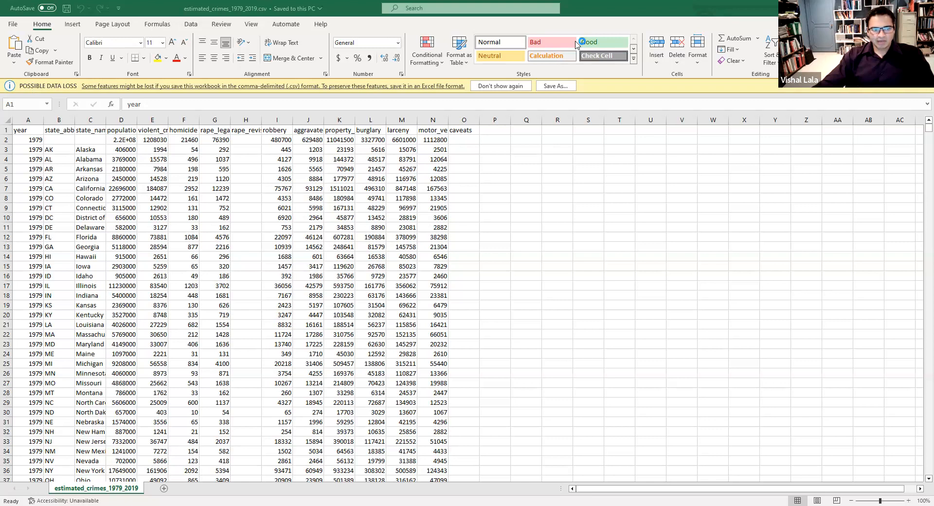
Switch to Tableau, connect to the text file estimated_crimes_1979_2019.csv from the Data_Tidy folder, and enlarge its data preview
{"action": "key", "text": "alt+Tab"}
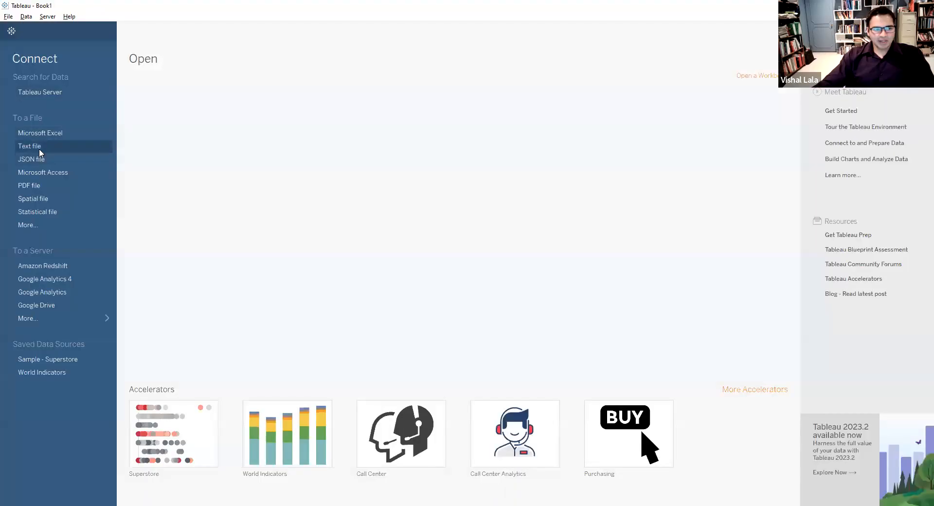
{"action": "left_click", "coordinate": [38, 146]}
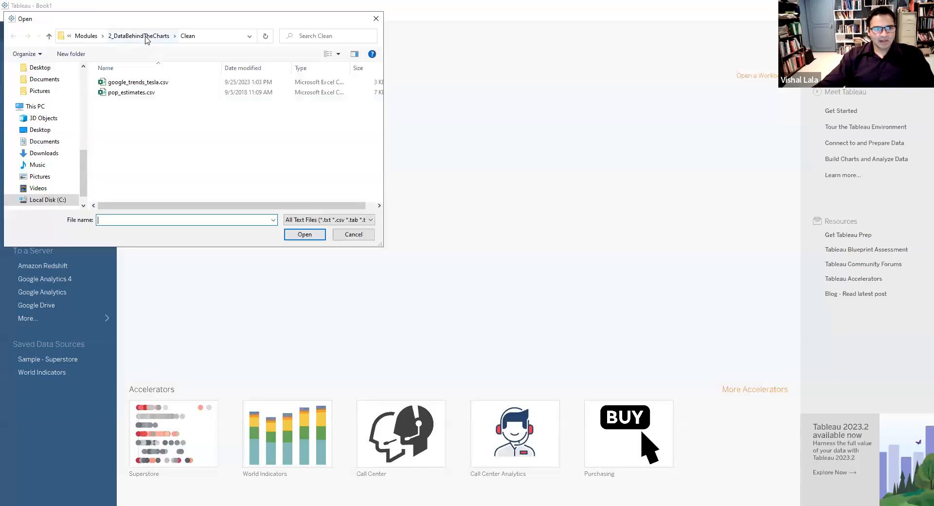
{"action": "double_click", "coordinate": [120, 143]}
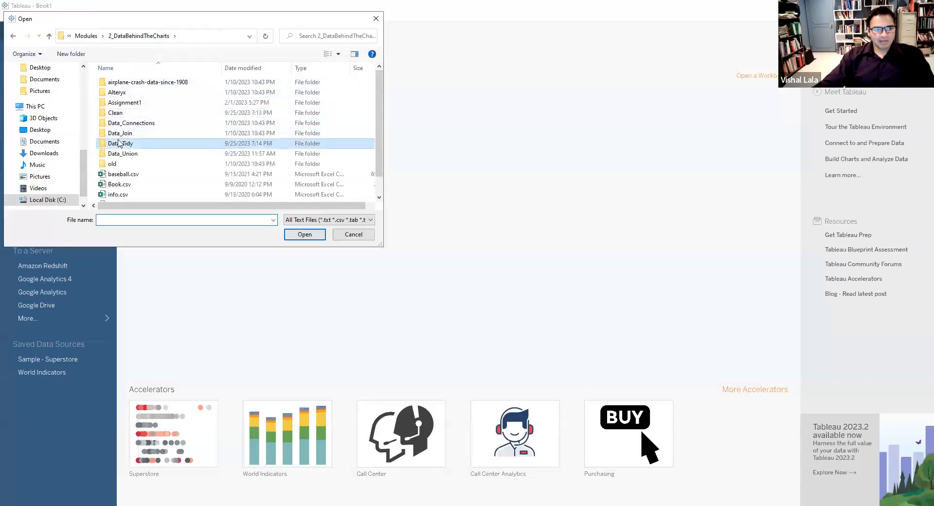
{"action": "left_click", "coordinate": [130, 83]}
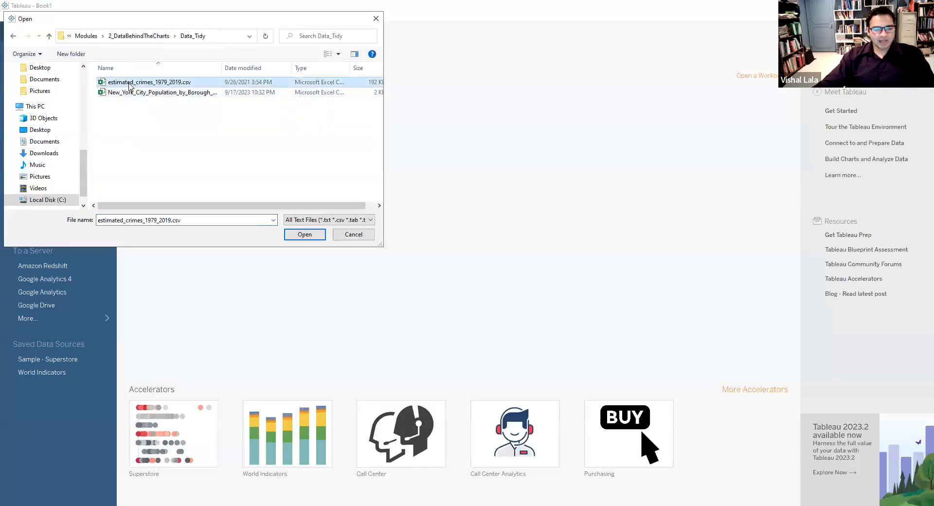
{"action": "key", "text": "Return"}
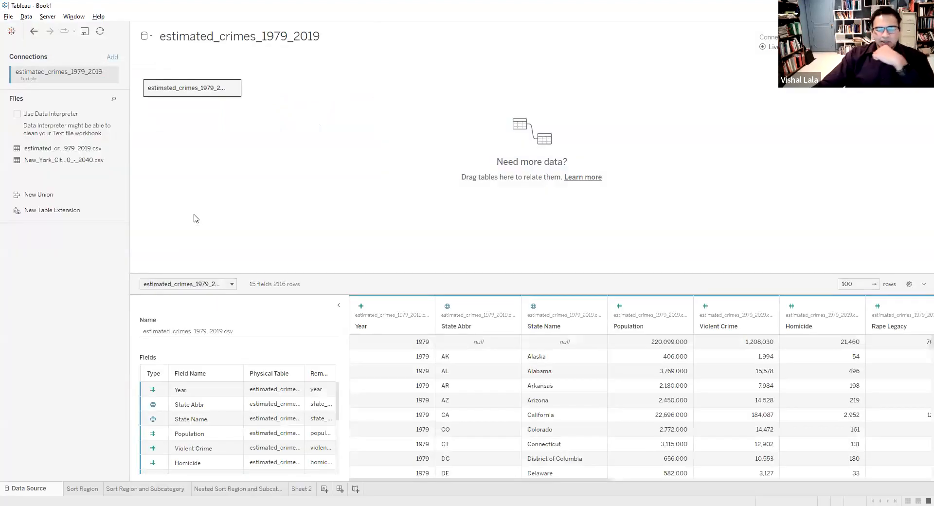
{"action": "left_click", "coordinate": [339, 308]}
{"action": "left_click_drag", "start_coordinate": [348, 275], "coordinate": [354, 195]}
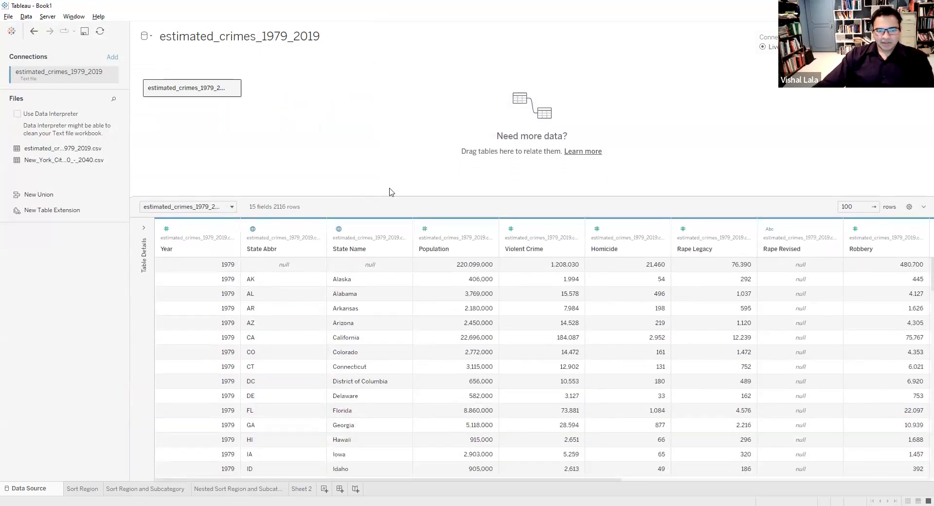
Clean the crimes file with Data Interpreter and change the Year column's data type to Date
{"action": "left_click", "coordinate": [17, 114]}
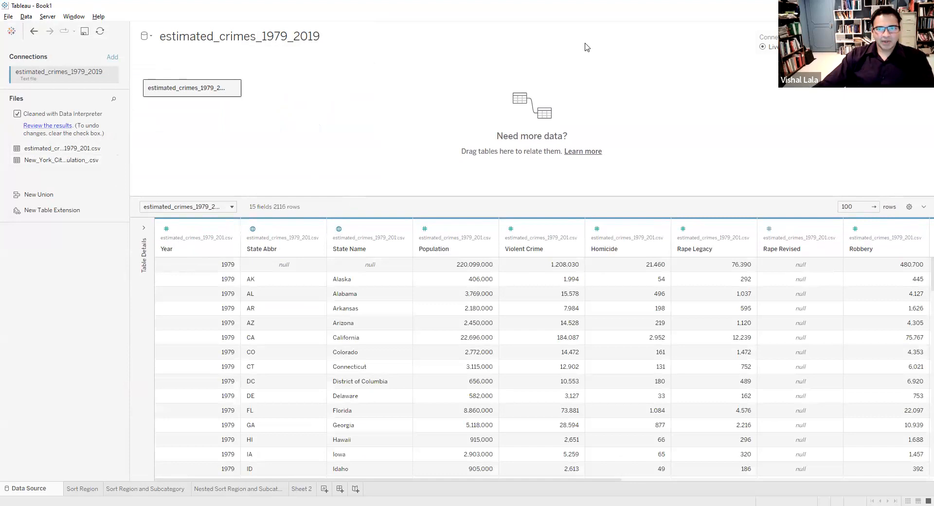
{"action": "mouse_move", "coordinate": [16, 121]}
{"action": "left_mouse_down"}
{"action": "mouse_move", "coordinate": [18, 138]}
{"action": "mouse_move", "coordinate": [95, 139]}
{"action": "mouse_move", "coordinate": [113, 117]}
{"action": "mouse_move", "coordinate": [16, 117]}
{"action": "left_mouse_up"}
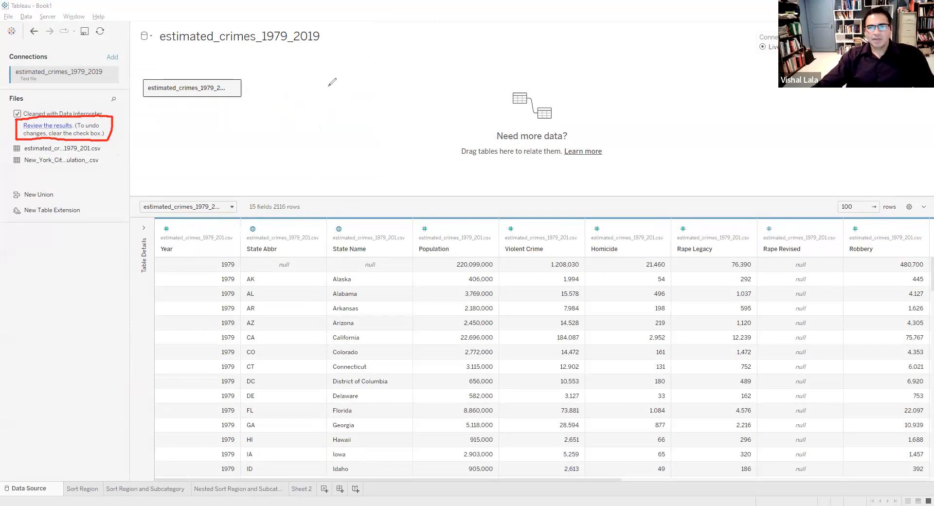
{"action": "key", "text": "Escape"}
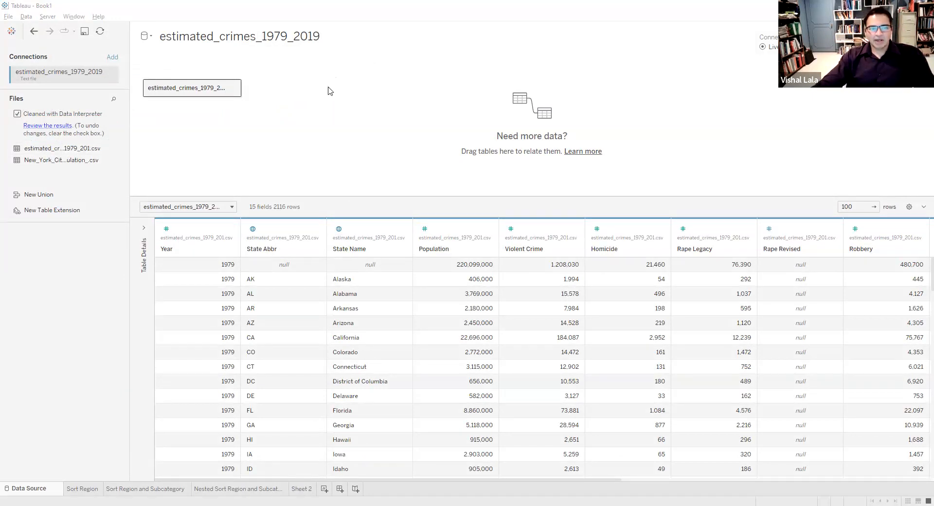
{"action": "left_click", "coordinate": [166, 229]}
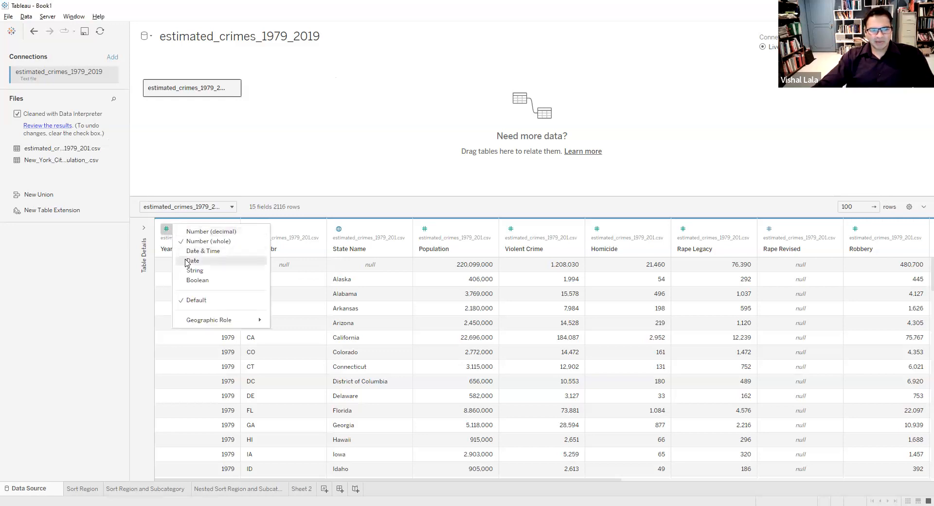
{"action": "left_click", "coordinate": [188, 261]}
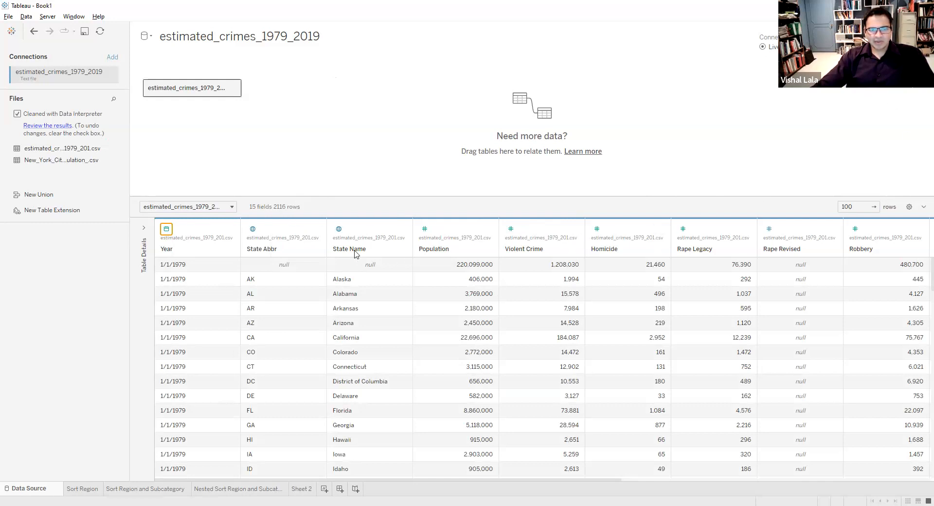
Add a data source filter on State Name with Null and District of Columbia selected
{"action": "left_click", "coordinate": [916, 46]}
{"action": "left_click", "coordinate": [361, 281]}
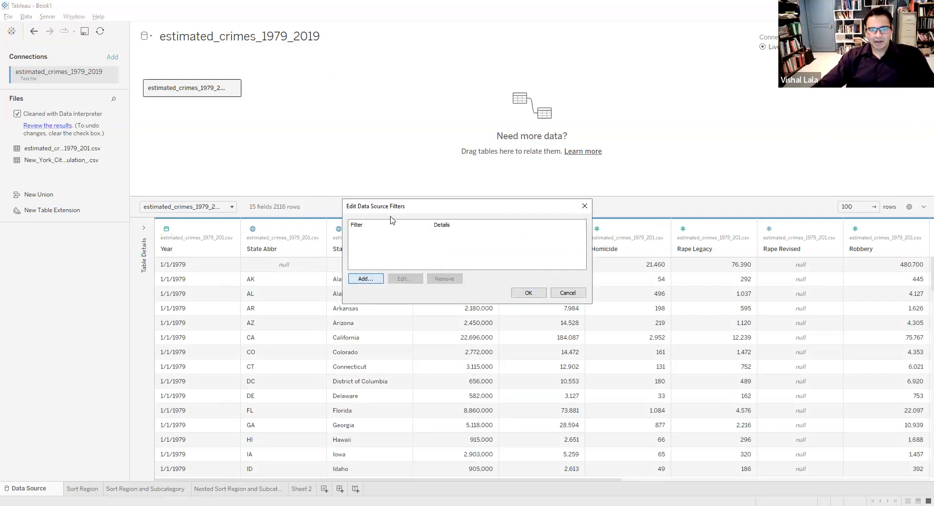
{"action": "left_click", "coordinate": [398, 276]}
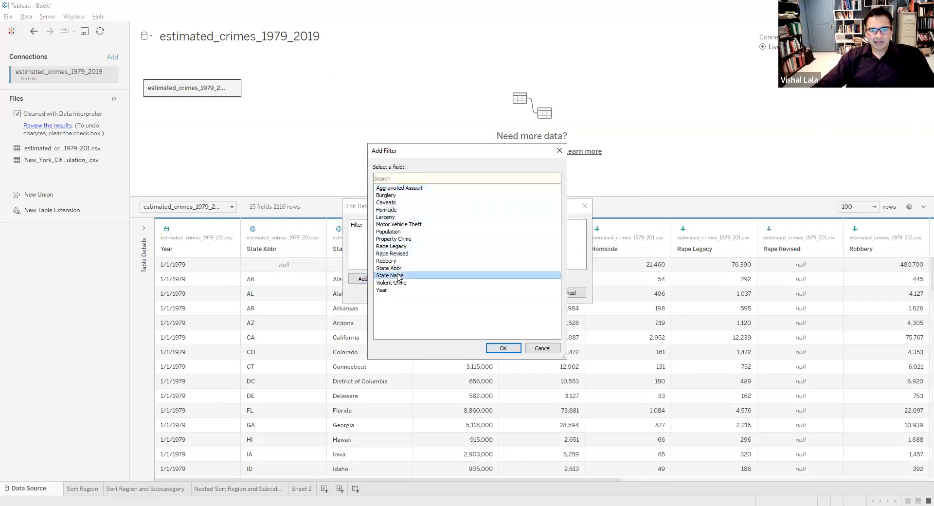
{"action": "left_click", "coordinate": [497, 350]}
{"action": "left_click", "coordinate": [375, 185]}
{"action": "left_click", "coordinate": [561, 273]}
{"action": "left_click", "coordinate": [560, 273]}
{"action": "left_click", "coordinate": [560, 273]}
{"action": "left_click", "coordinate": [560, 273]}
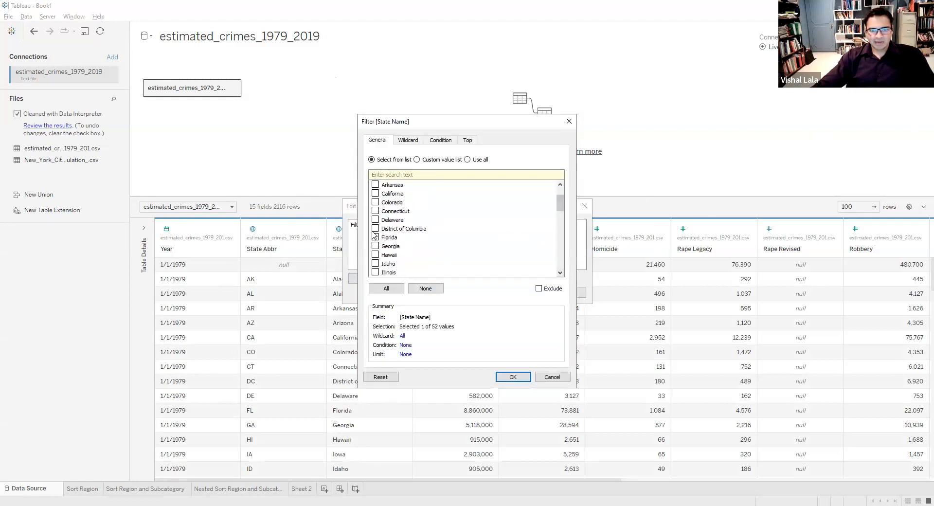
{"action": "left_click_drag", "start_coordinate": [560, 273], "coordinate": [561, 276]}
{"action": "left_click", "coordinate": [518, 377]}
{"action": "left_click", "coordinate": [516, 292]}
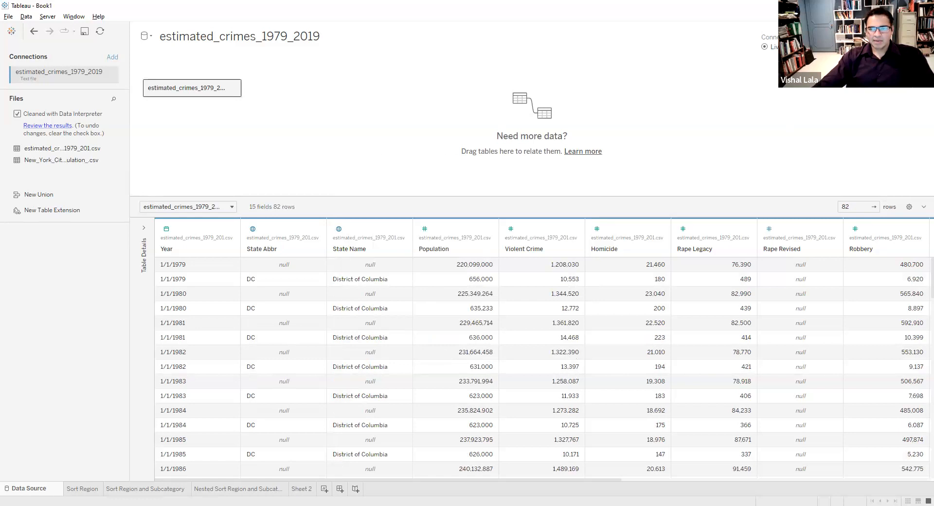
Edit the State Name data source filter so that it excludes Null and District of Columbia, and apply it
{"action": "left_click", "coordinate": [913, 48]}
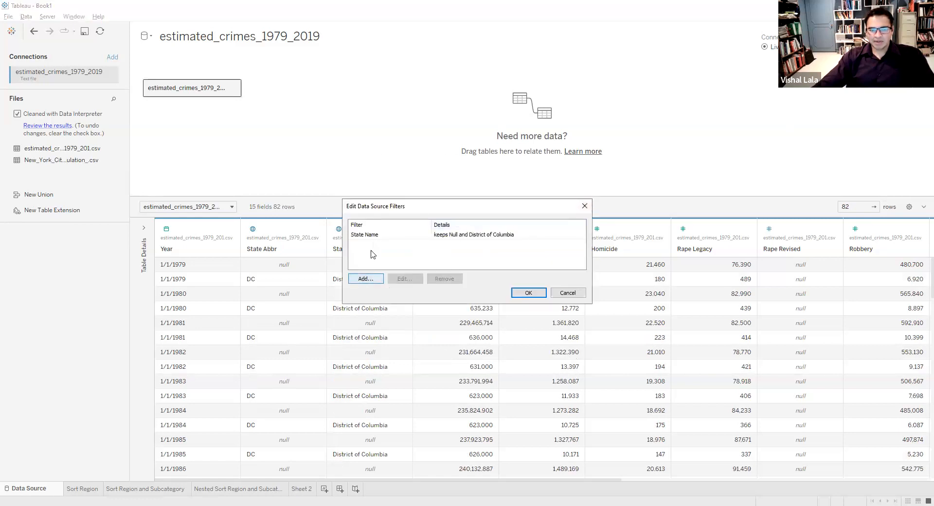
{"action": "left_click", "coordinate": [368, 235]}
{"action": "left_click", "coordinate": [404, 279]}
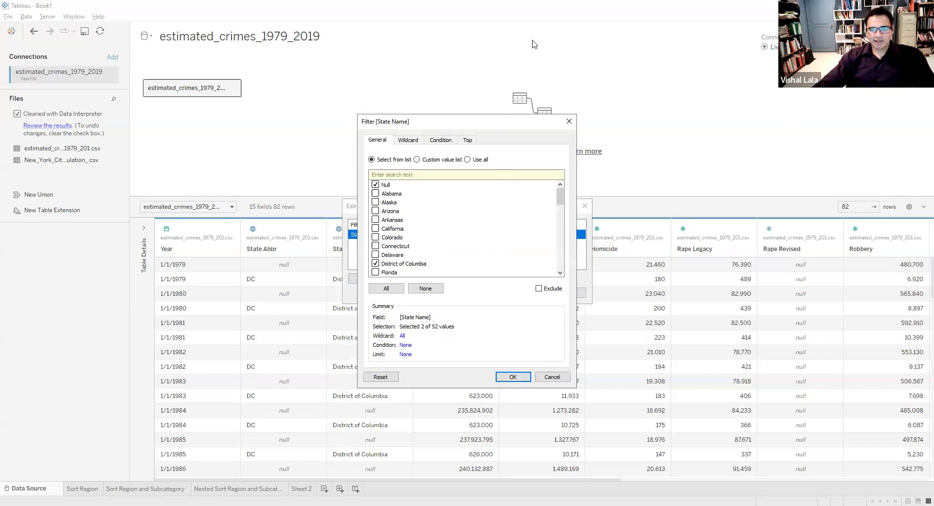
{"action": "mouse_move", "coordinate": [550, 270]}
{"action": "left_mouse_down"}
{"action": "mouse_move", "coordinate": [559, 292]}
{"action": "mouse_move", "coordinate": [525, 298]}
{"action": "mouse_move", "coordinate": [548, 270]}
{"action": "left_mouse_up"}
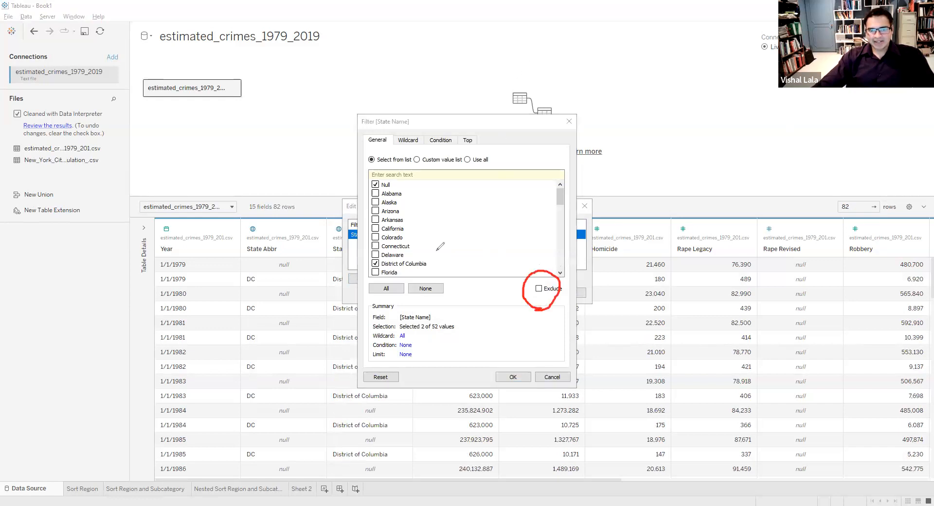
{"action": "left_click", "coordinate": [546, 84]}
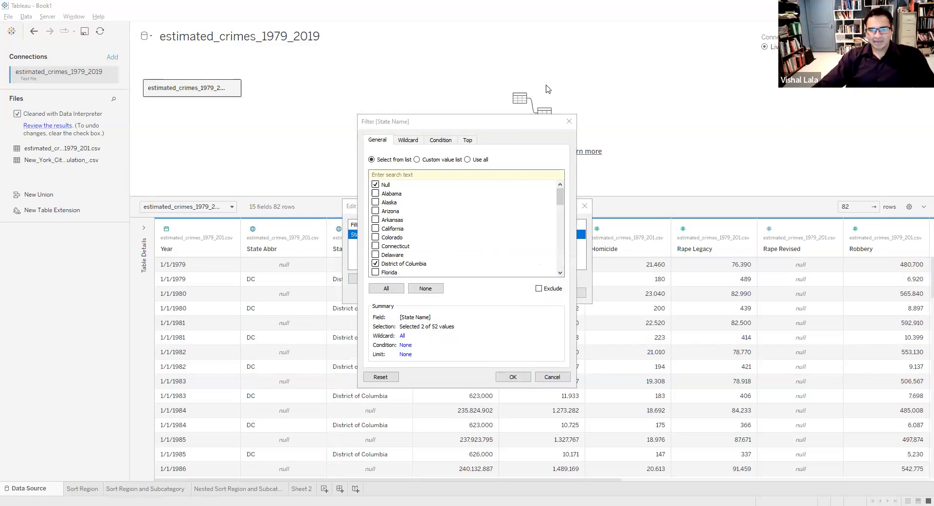
{"action": "left_click", "coordinate": [539, 288]}
{"action": "key", "text": "Return"}
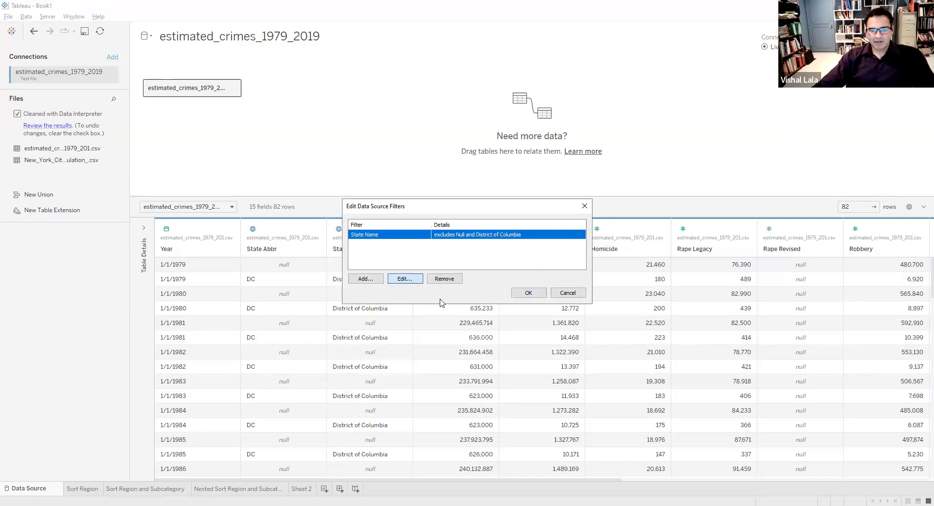
{"action": "left_click", "coordinate": [405, 278]}
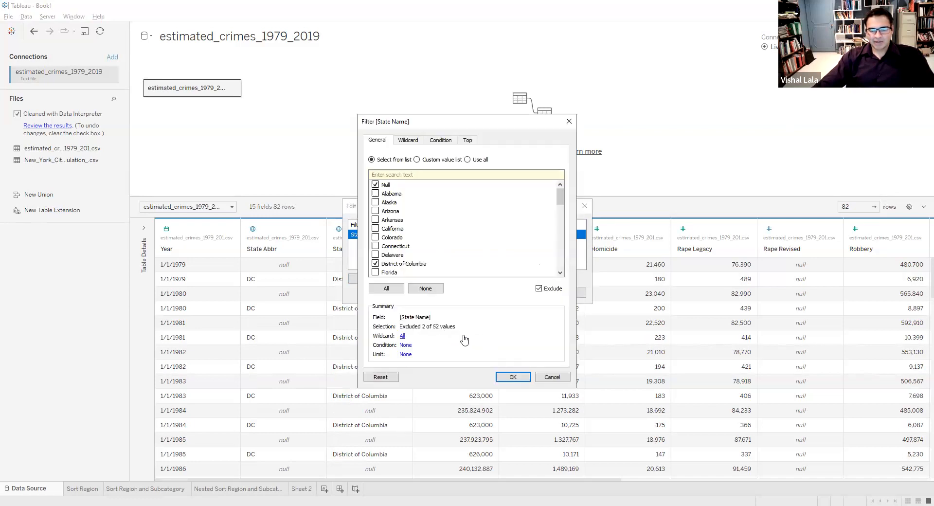
{"action": "left_click", "coordinate": [514, 377]}
{"action": "key", "text": "Return"}
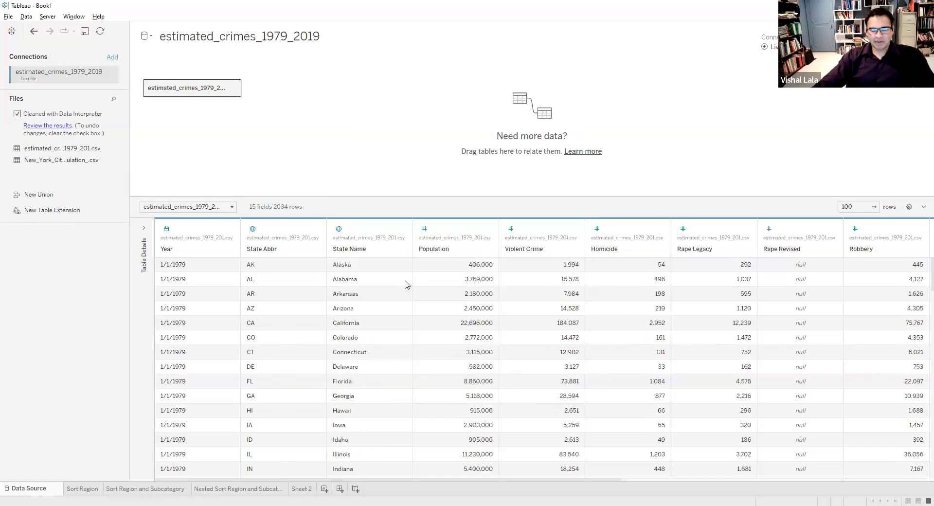
Examine the Population and Violent Crime columns and the remaining crime columns through Caveats
{"action": "left_click", "coordinate": [444, 250]}
{"action": "left_click_drag", "start_coordinate": [406, 480], "coordinate": [473, 483]}
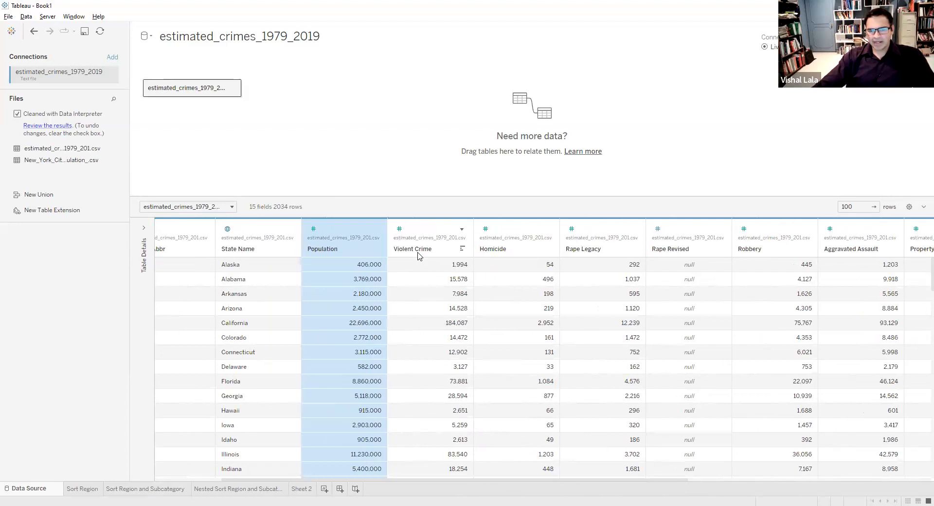
{"action": "left_click", "coordinate": [421, 394]}
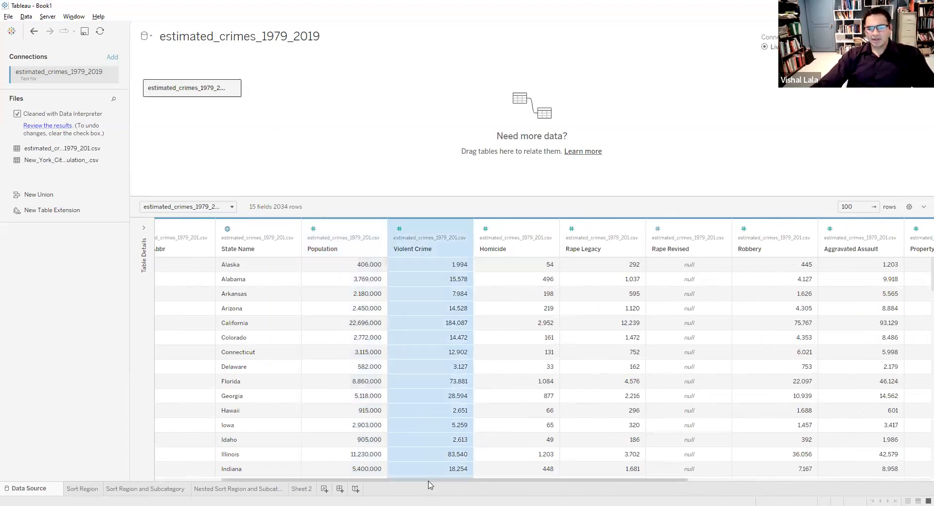
{"action": "left_click_drag", "start_coordinate": [431, 480], "coordinate": [778, 452]}
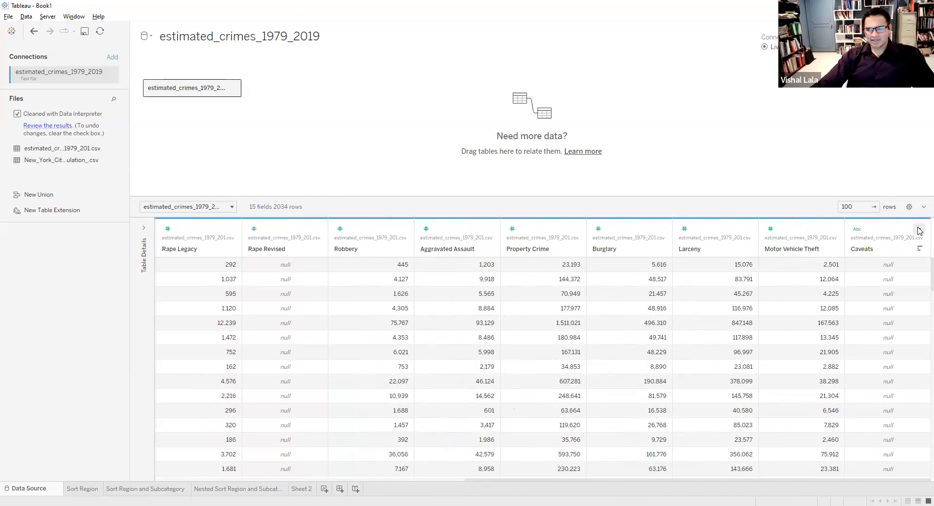
Hide the Caveats column in the estimated crimes table
{"action": "left_click", "coordinate": [919, 229]}
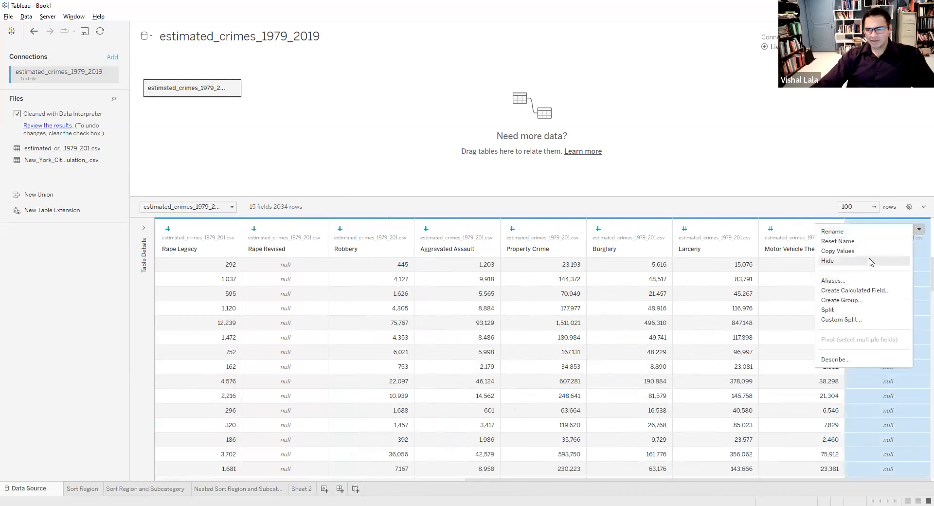
{"action": "left_click", "coordinate": [870, 262]}
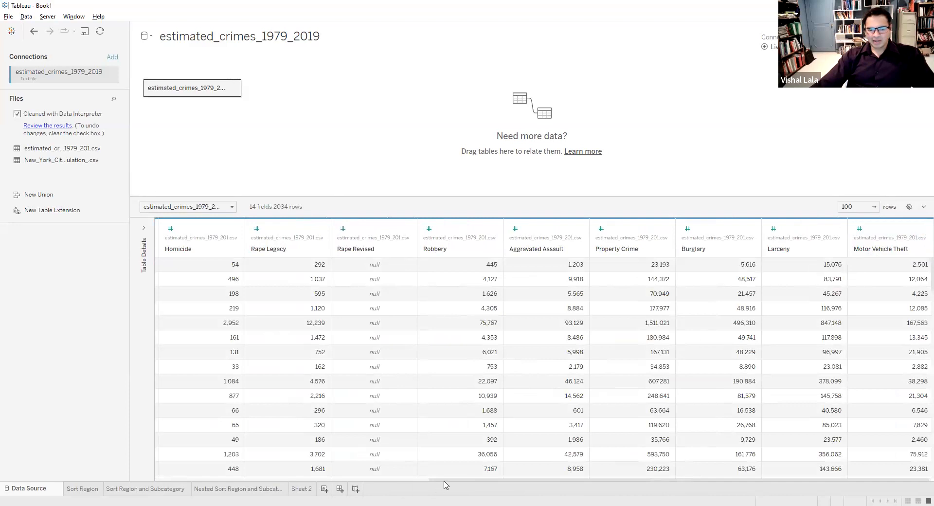
Pivot all crime columns from Violent Crime through Motor Vehicle Theft into a tall format
{"action": "left_click_drag", "start_coordinate": [443, 482], "coordinate": [199, 478]}
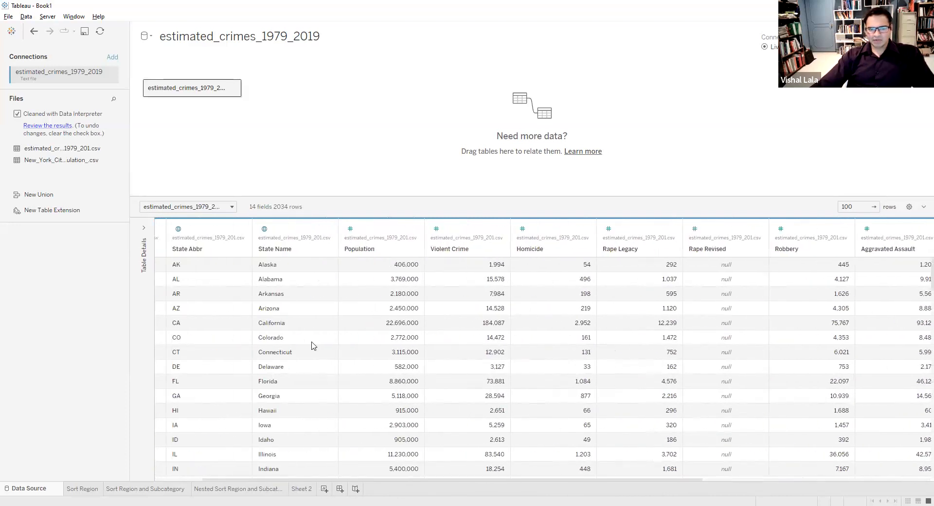
{"action": "left_click", "coordinate": [445, 248]}
{"action": "left_click_drag", "start_coordinate": [366, 480], "coordinate": [701, 462]}
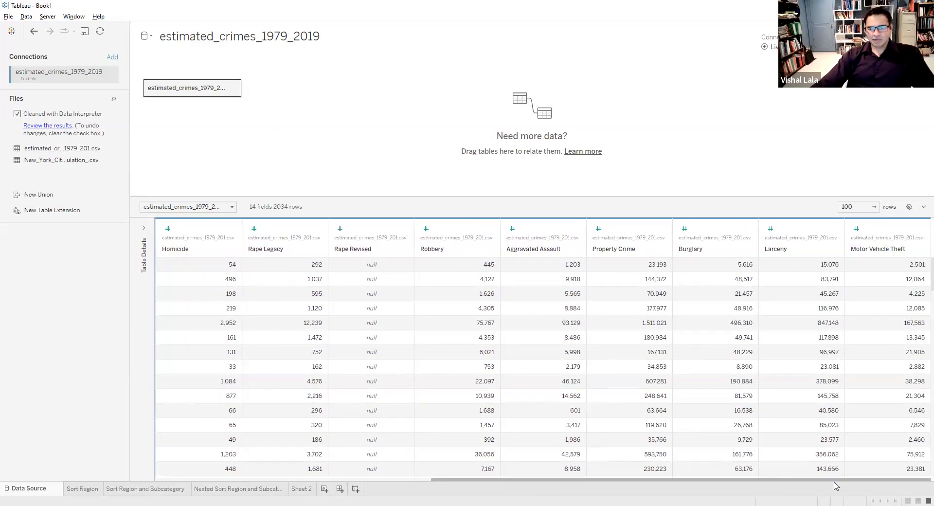
{"action": "left_click", "coordinate": [875, 249], "text": "shift"}
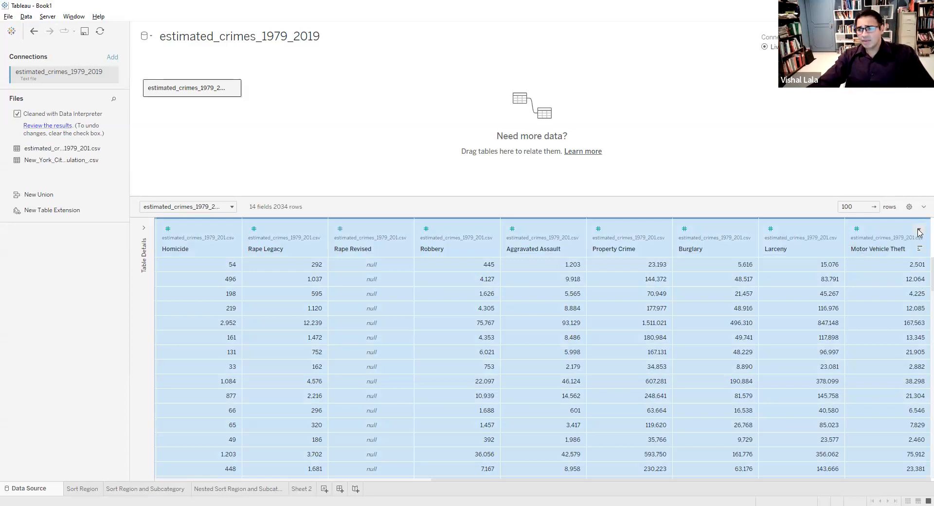
{"action": "left_click", "coordinate": [919, 231]}
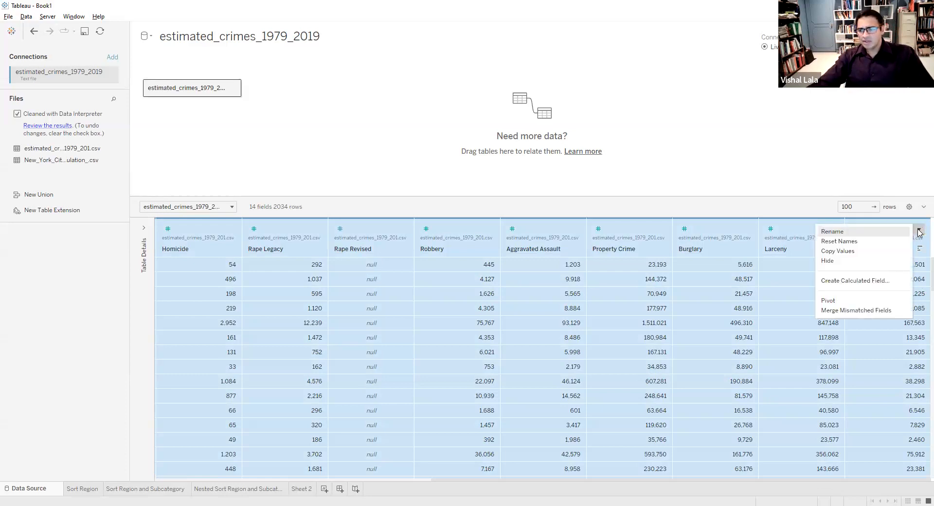
{"action": "left_click", "coordinate": [861, 304]}
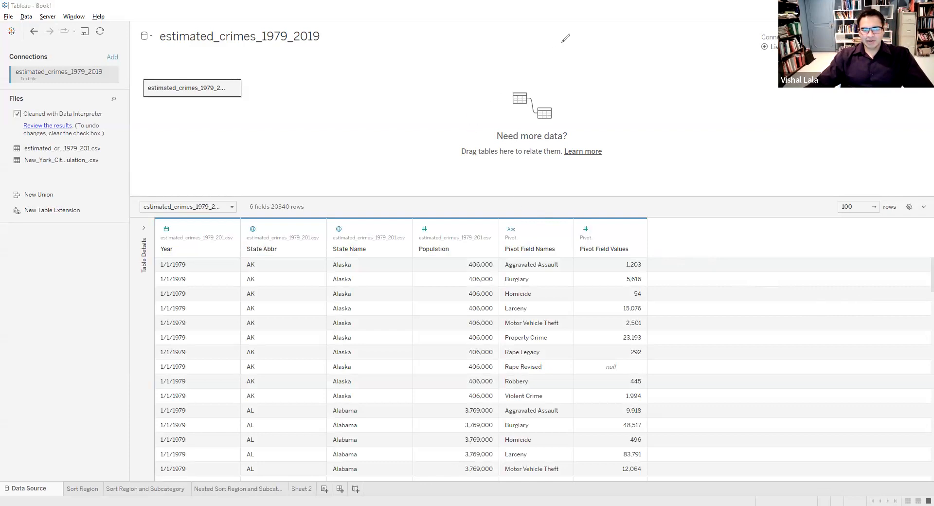
Examine the pivoted table's column and row layout along with its number of fields and rows
{"action": "left_click_drag", "start_coordinate": [149, 238], "coordinate": [196, 228]}
{"action": "mouse_move", "coordinate": [360, 228]}
{"action": "left_mouse_down"}
{"action": "mouse_move", "coordinate": [624, 222]}
{"action": "mouse_move", "coordinate": [654, 242]}
{"action": "left_mouse_up"}
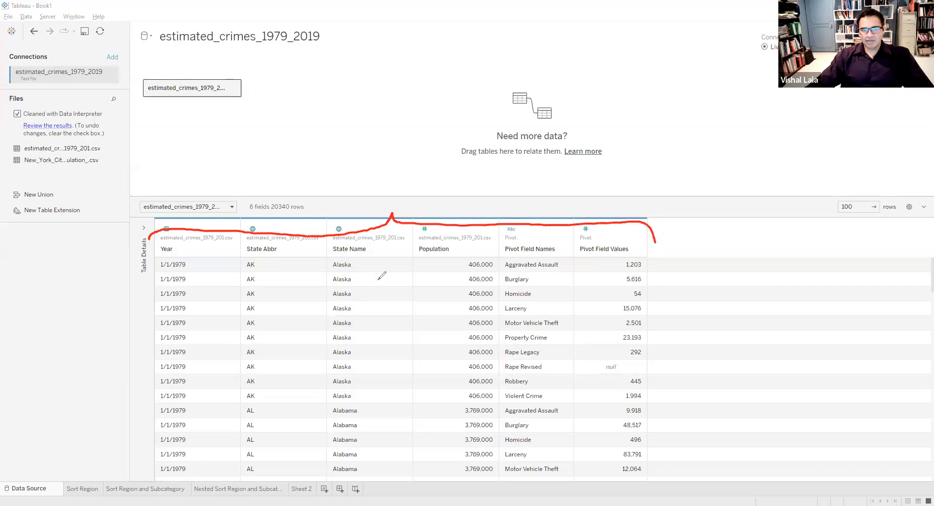
{"action": "mouse_move", "coordinate": [126, 251]}
{"action": "left_mouse_down"}
{"action": "mouse_move", "coordinate": [113, 438]}
{"action": "mouse_move", "coordinate": [149, 455]}
{"action": "left_mouse_up"}
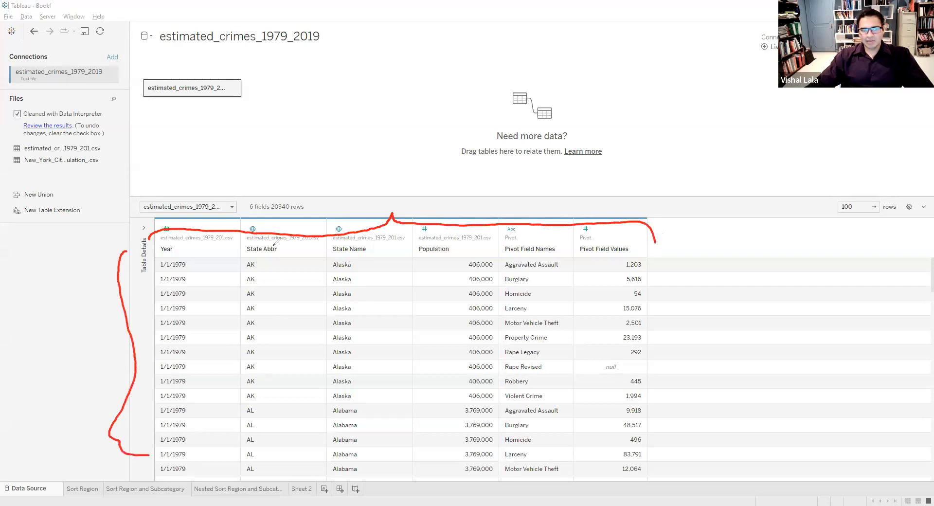
{"action": "mouse_move", "coordinate": [278, 214]}
{"action": "left_mouse_down"}
{"action": "mouse_move", "coordinate": [326, 197]}
{"action": "mouse_move", "coordinate": [272, 197]}
{"action": "mouse_move", "coordinate": [265, 214]}
{"action": "mouse_move", "coordinate": [257, 192]}
{"action": "mouse_move", "coordinate": [249, 214]}
{"action": "left_mouse_up"}
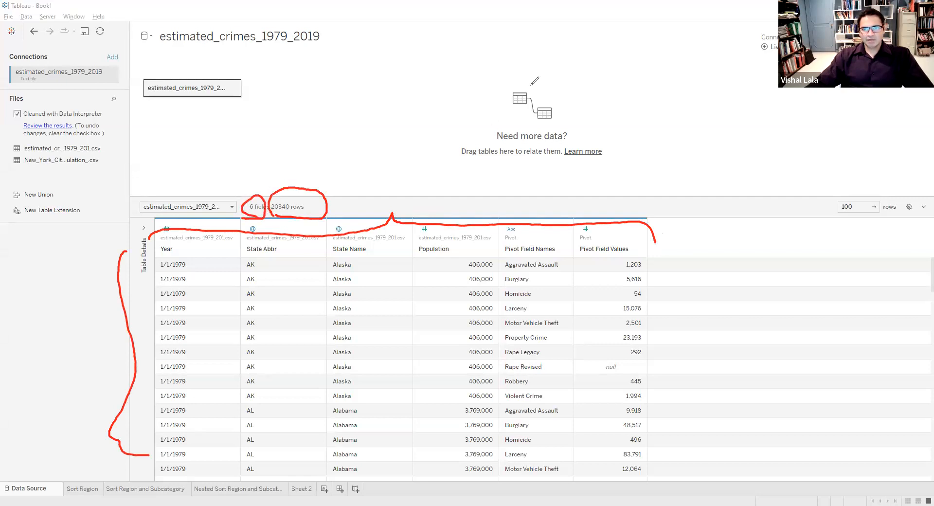
{"action": "key", "text": "Escape"}
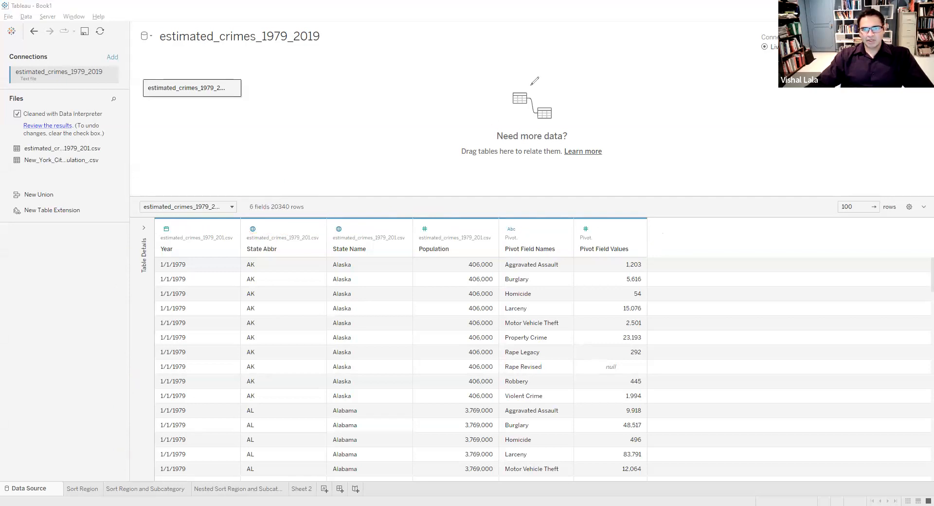
Undo the pivot to check the wide table's number of fields and rows, and redo the pivot
{"action": "left_click", "coordinate": [34, 32]}
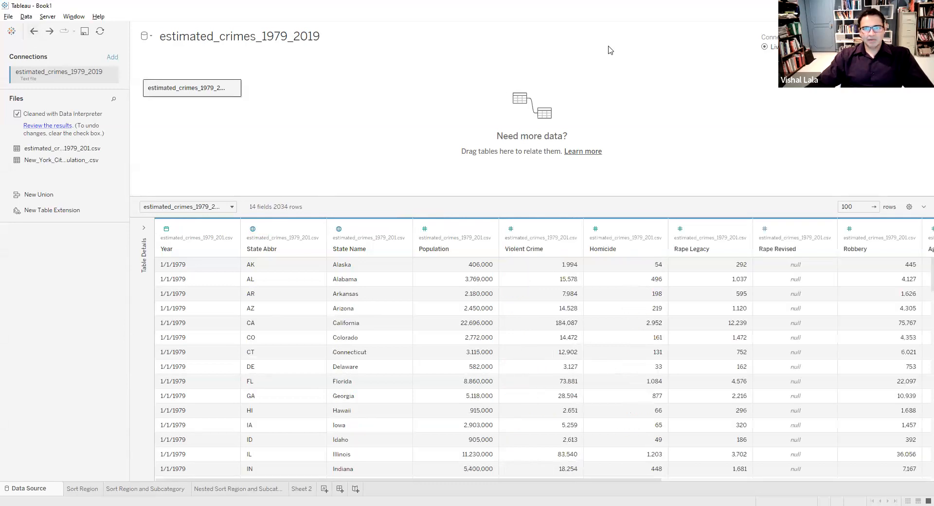
{"action": "left_click", "coordinate": [608, 46]}
{"action": "mouse_move", "coordinate": [245, 194]}
{"action": "left_mouse_down"}
{"action": "mouse_move", "coordinate": [248, 217]}
{"action": "mouse_move", "coordinate": [313, 203]}
{"action": "mouse_move", "coordinate": [252, 183]}
{"action": "left_mouse_up"}
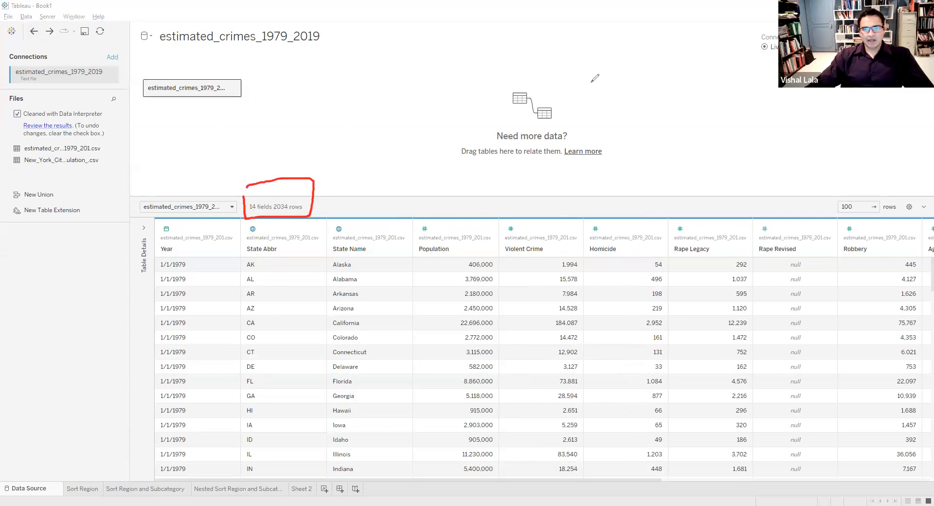
{"action": "left_click", "coordinate": [591, 82]}
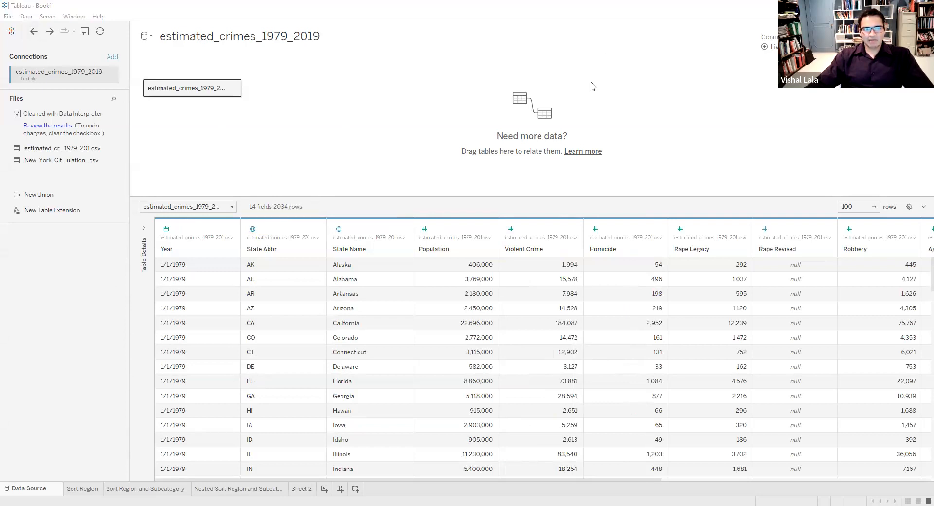
{"action": "left_click", "coordinate": [49, 31]}
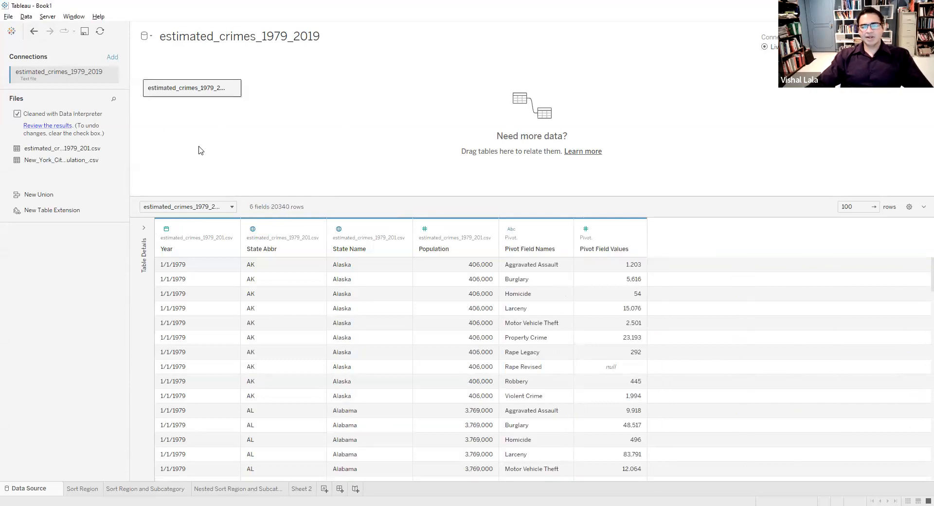
Rename the Pivot Field Names column as Crimes
{"action": "right_click", "coordinate": [528, 253]}
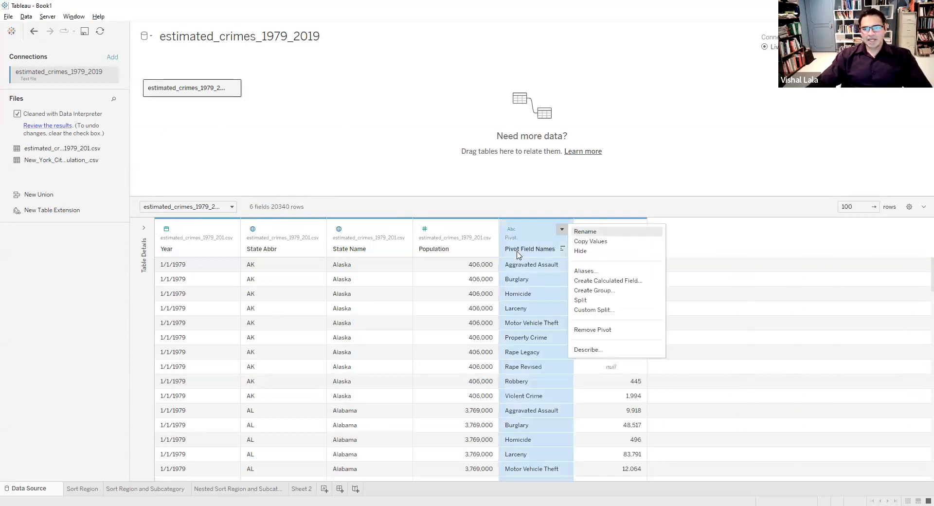
{"action": "left_click", "coordinate": [586, 232]}
{"action": "type", "text": "Crimes"}
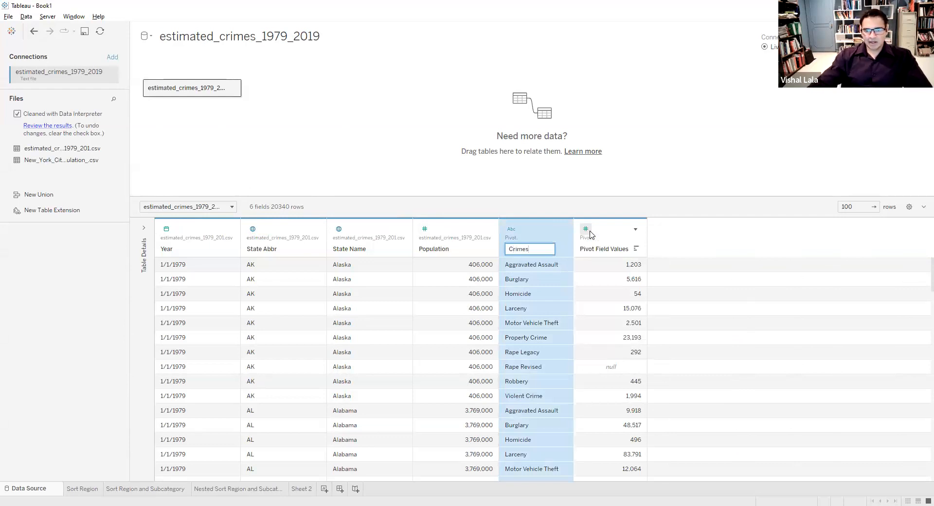
Rename the Pivot Field Values column as Counts
{"action": "right_click", "coordinate": [603, 251]}
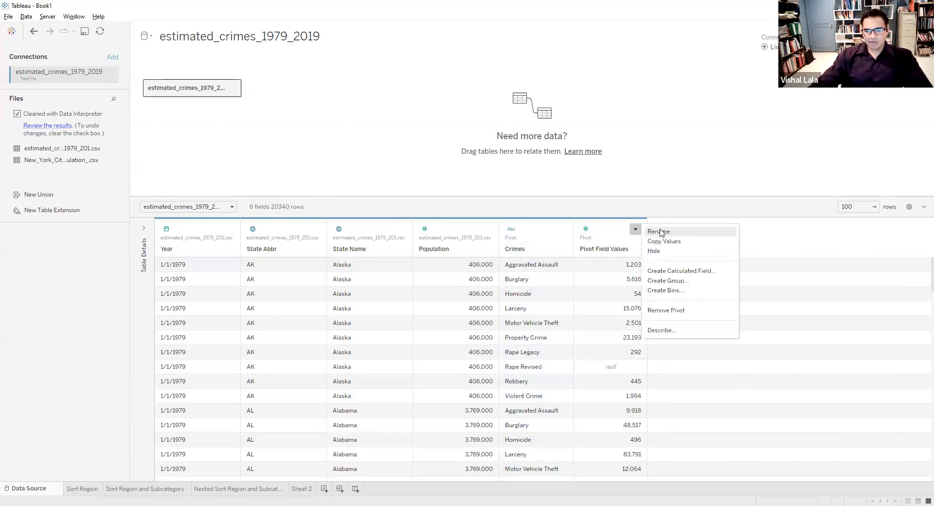
{"action": "left_click", "coordinate": [661, 232]}
{"action": "type", "text": "Counts"}
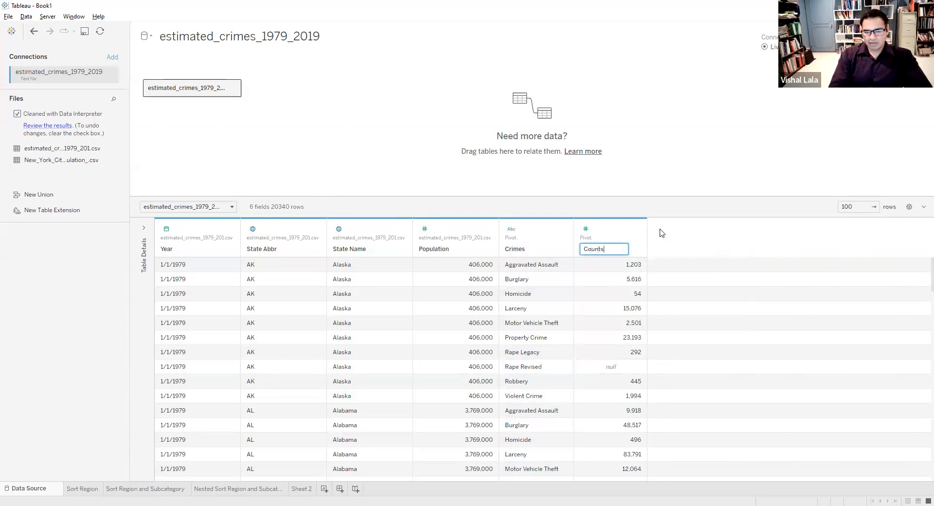
{"action": "key", "text": "Return"}
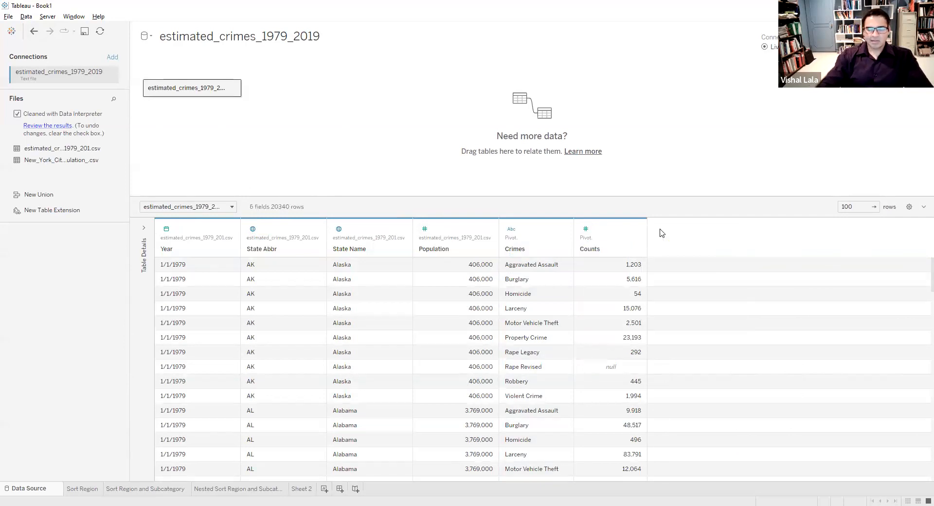
Rename the pivoted values column beside Crimes as n
{"action": "right_click", "coordinate": [598, 256]}
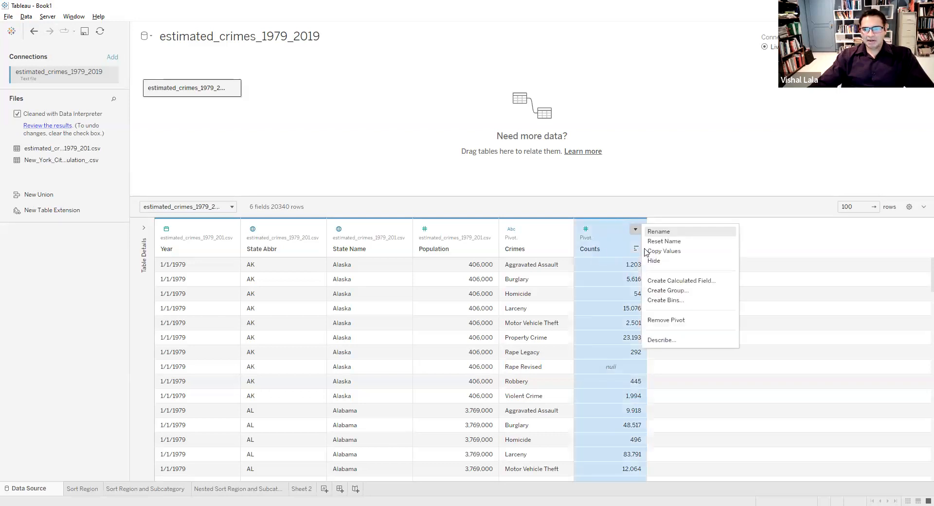
{"action": "left_click", "coordinate": [652, 235]}
{"action": "type", "text": "n"}
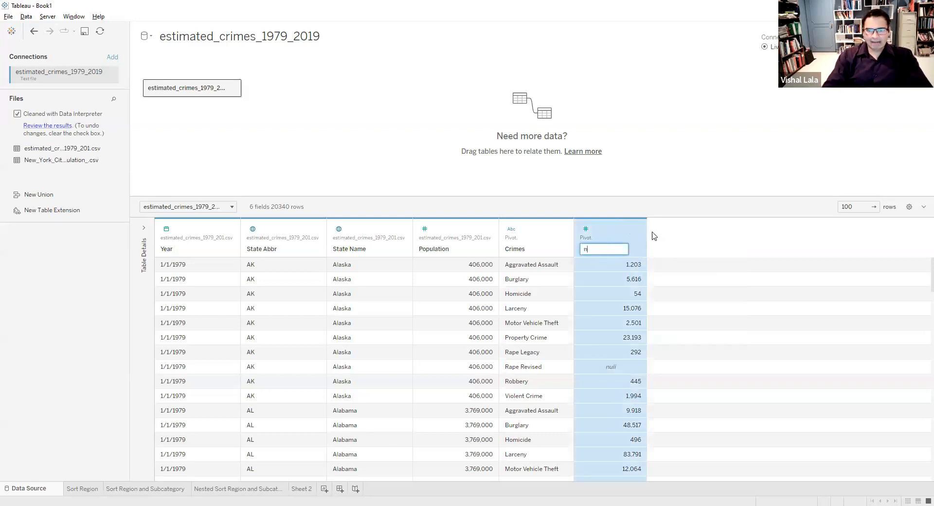
{"action": "left_click", "coordinate": [703, 187]}
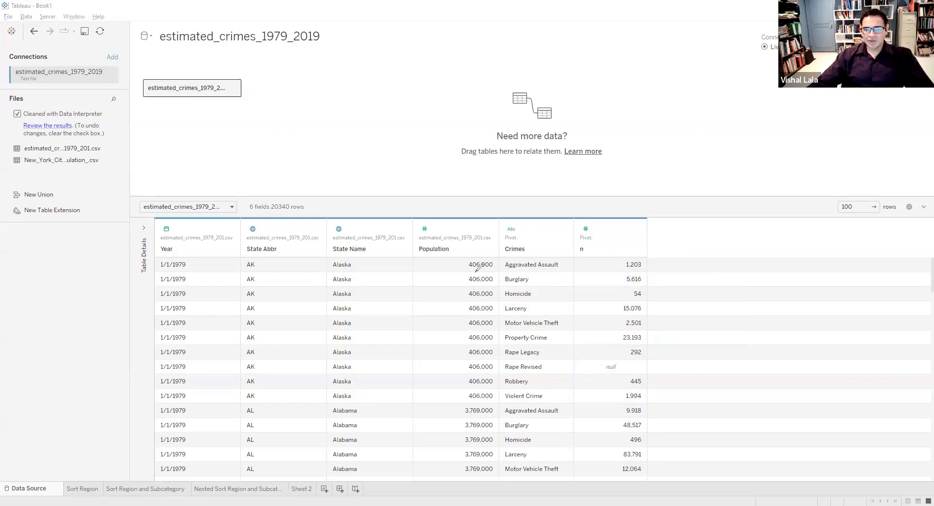
Compare the first row's aggravated assault count with Alaska's population in the same row
{"action": "left_click_drag", "start_coordinate": [616, 271], "coordinate": [644, 271]}
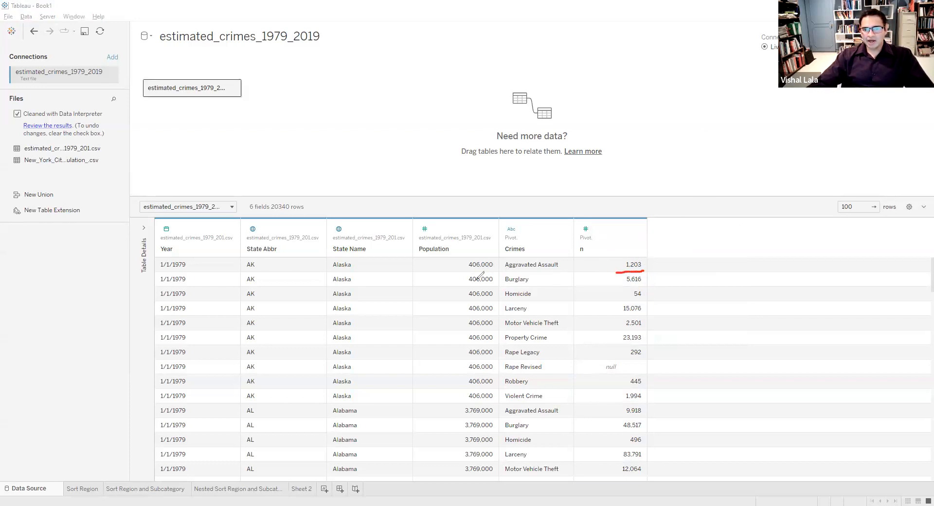
{"action": "left_click_drag", "start_coordinate": [468, 275], "coordinate": [492, 273]}
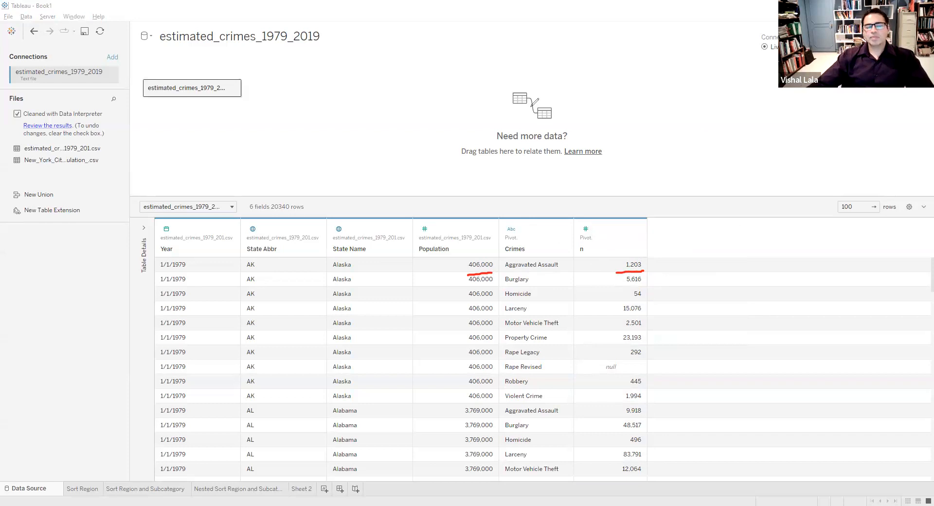
{"action": "key", "text": "Escape"}
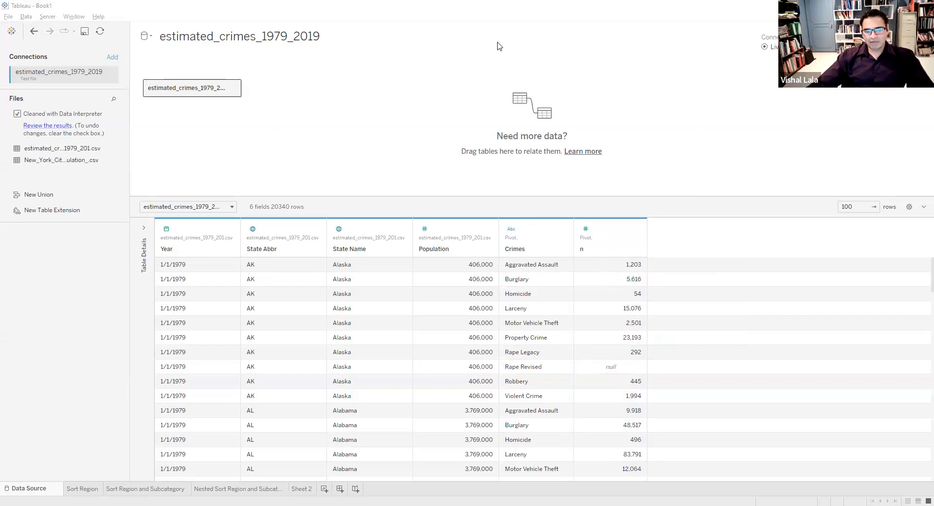
Switch to the Explore and Tidy slides in the browser and read the exercise on New York City population data
{"action": "key", "text": "alt+Tab"}
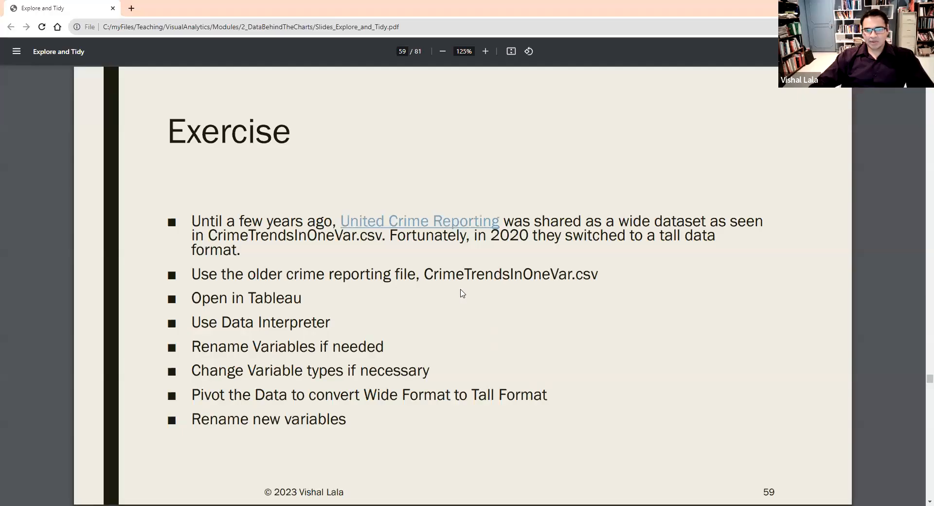
{"action": "key", "text": "Page_Down"}
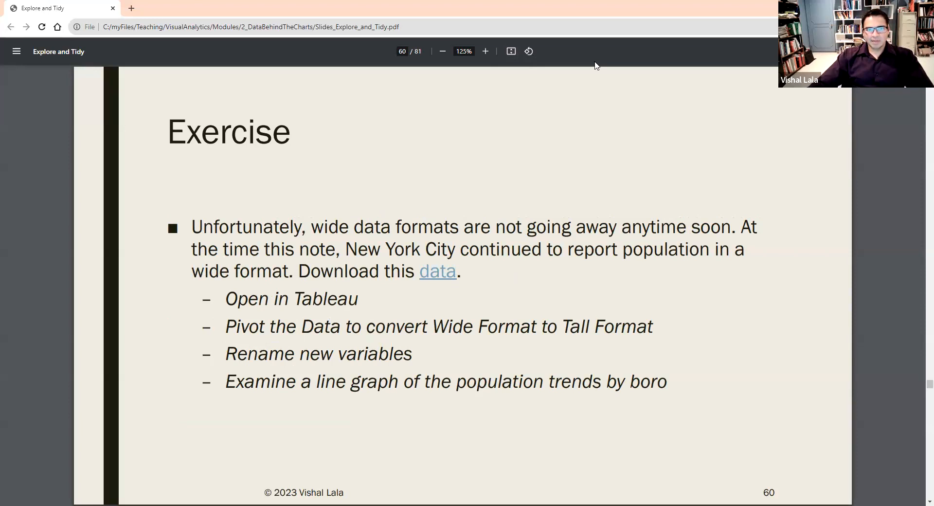
Switch to the New York City population CSV in Excel and examine its wide layout of year and borough-share columns
{"action": "key", "text": "alt+Tab"}
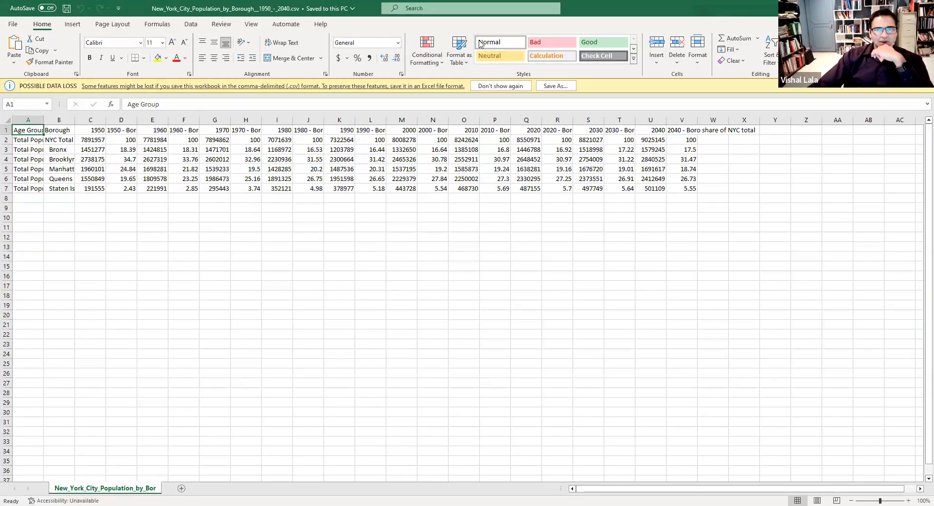
{"action": "mouse_move", "coordinate": [78, 134]}
{"action": "left_mouse_down"}
{"action": "mouse_move", "coordinate": [398, 100]}
{"action": "mouse_move", "coordinate": [404, 113]}
{"action": "left_mouse_up"}
{"action": "mouse_move", "coordinate": [505, 116]}
{"action": "left_mouse_down"}
{"action": "mouse_move", "coordinate": [714, 117]}
{"action": "mouse_move", "coordinate": [714, 133]}
{"action": "left_mouse_up"}
{"action": "mouse_move", "coordinate": [82, 203]}
{"action": "left_mouse_down"}
{"action": "mouse_move", "coordinate": [384, 221]}
{"action": "mouse_move", "coordinate": [537, 206]}
{"action": "left_mouse_up"}
{"action": "left_click_drag", "start_coordinate": [670, 190], "coordinate": [727, 197]}
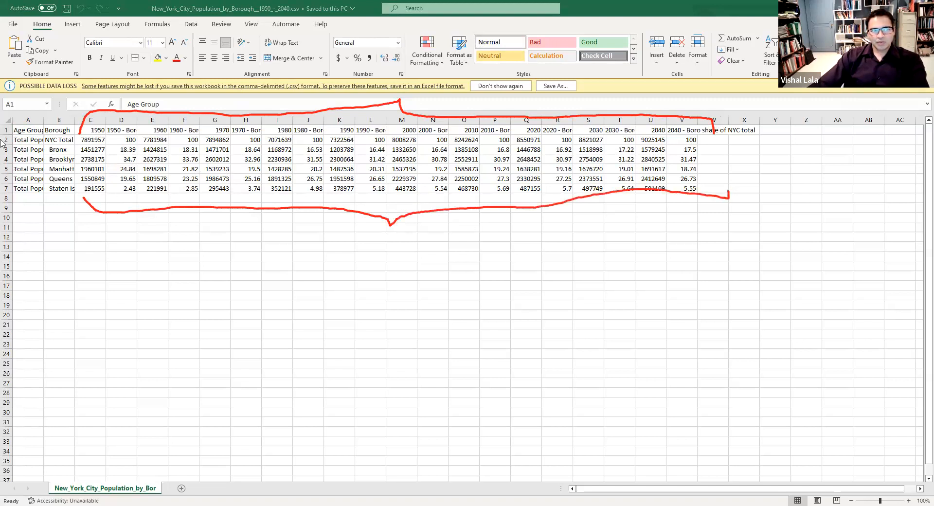
{"action": "mouse_move", "coordinate": [18, 111]}
{"action": "left_mouse_down"}
{"action": "mouse_move", "coordinate": [10, 139]}
{"action": "mouse_move", "coordinate": [21, 142]}
{"action": "left_mouse_up"}
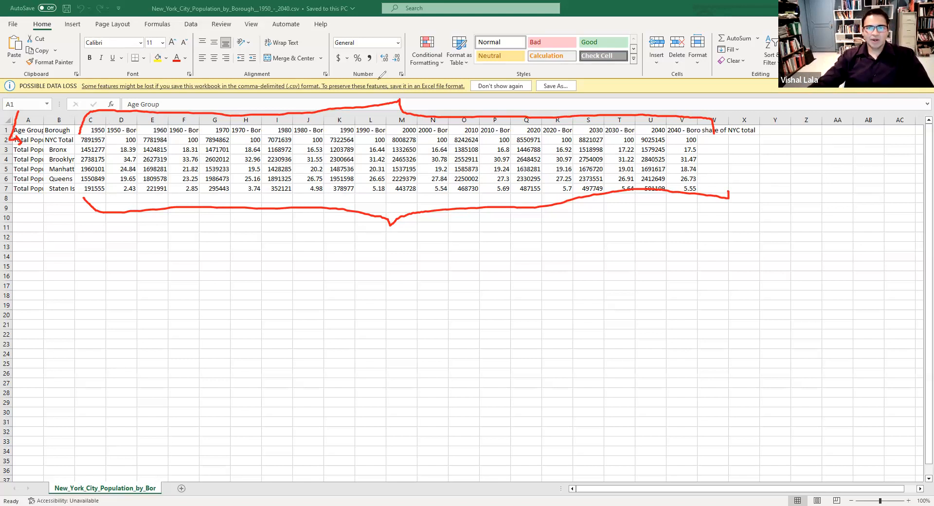
{"action": "key", "text": "Escape"}
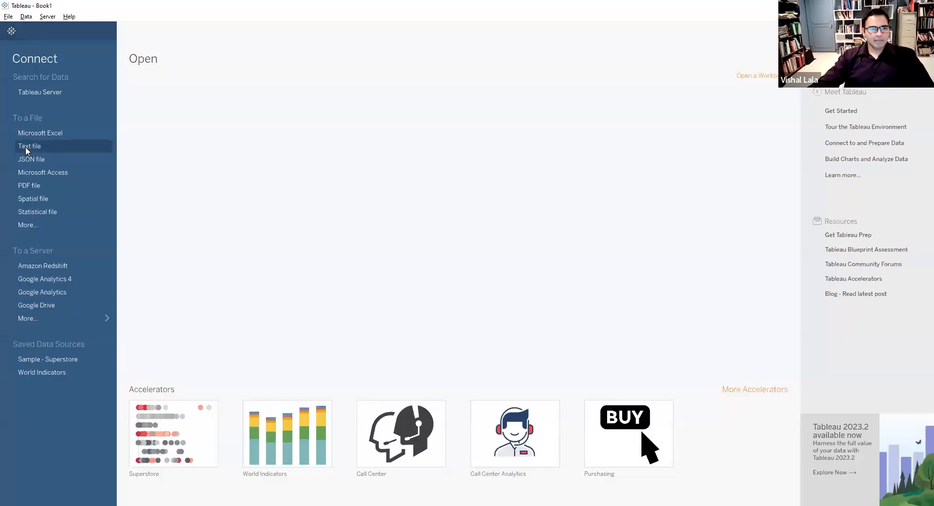
In Tableau, connect to the text file New_York_City_Population_by_Borough__1950_-_2040.csv and collapse the table details
{"action": "left_click", "coordinate": [27, 151]}
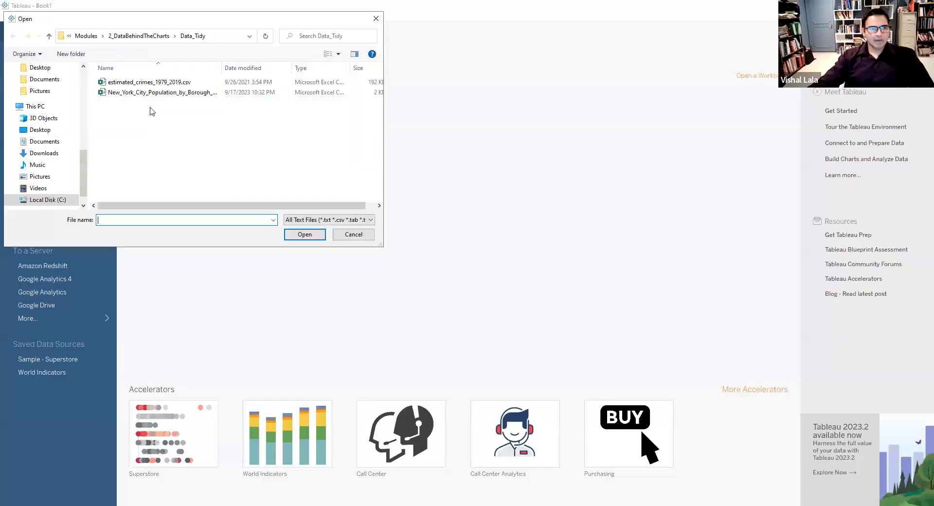
{"action": "left_click", "coordinate": [153, 93]}
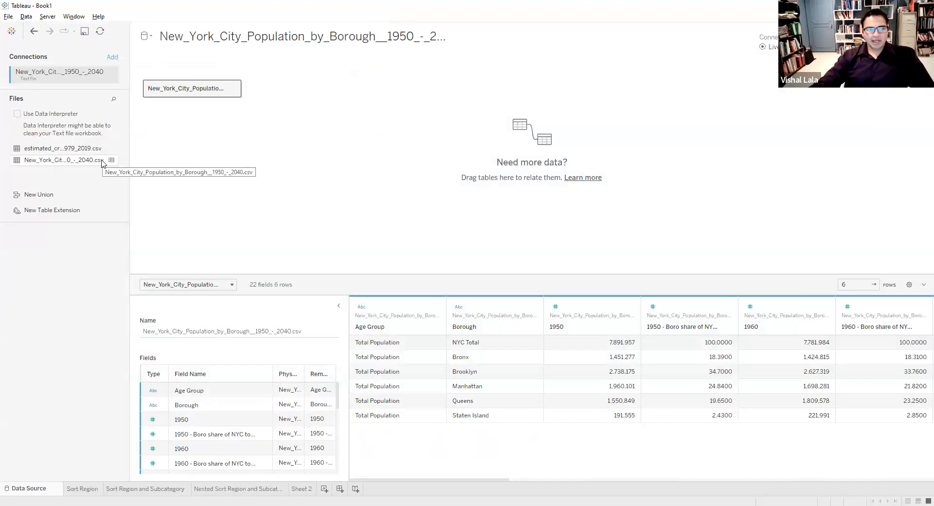
{"action": "left_click", "coordinate": [339, 306]}
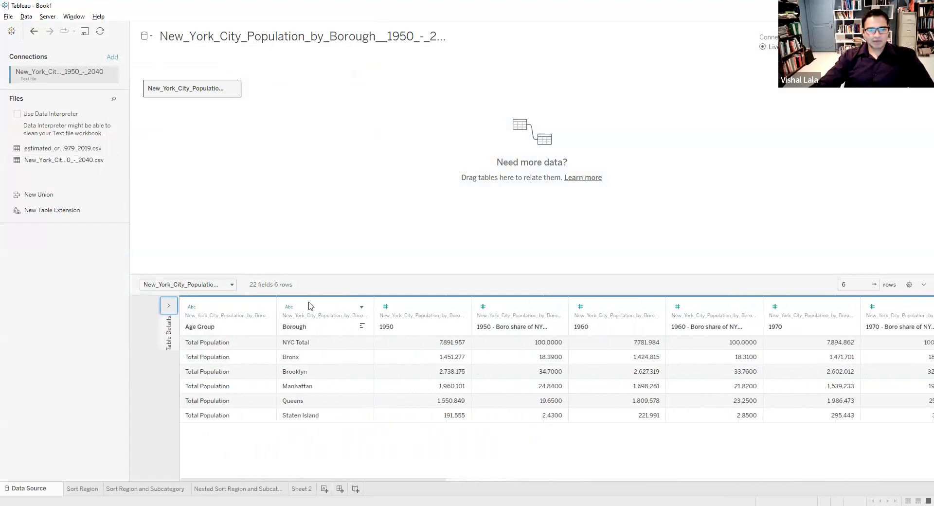
Try cleaning the New York City population file with Data Interpreter, and turn the cleaning off again
{"action": "left_click", "coordinate": [18, 116]}
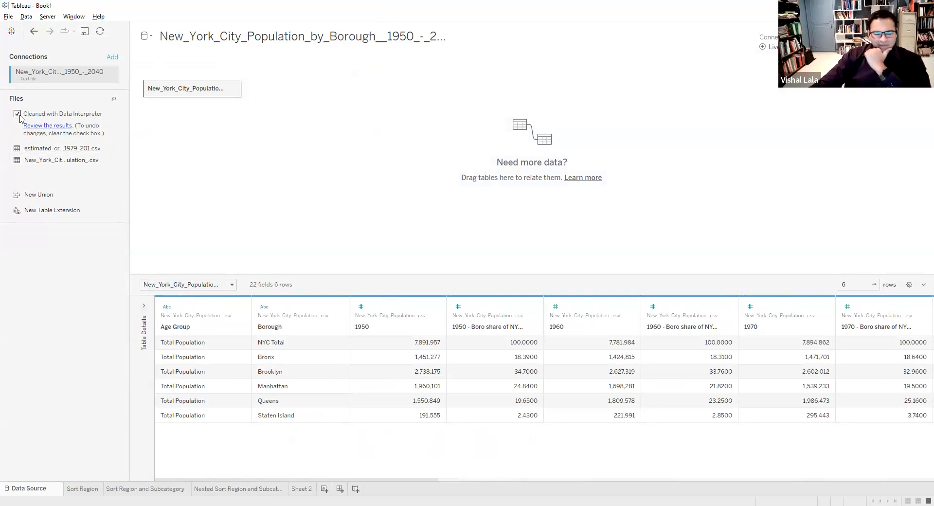
{"action": "left_click", "coordinate": [20, 116]}
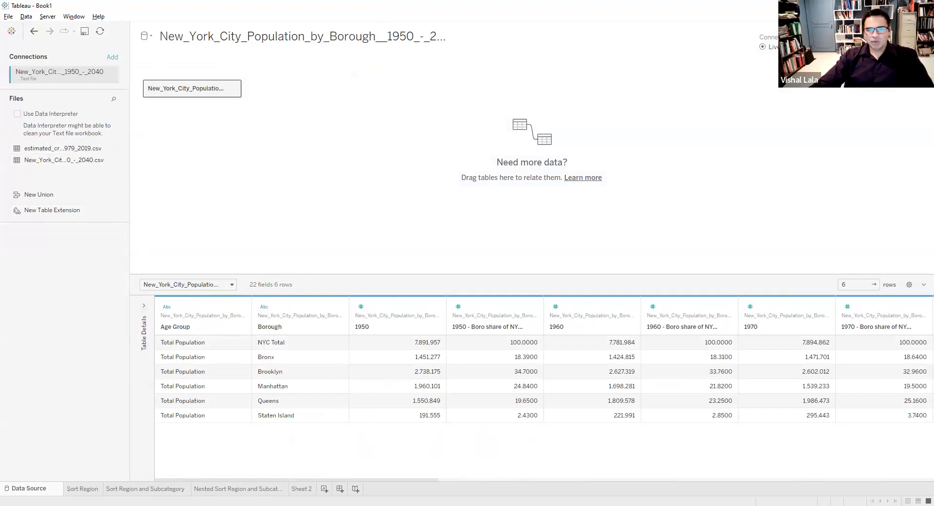
Add a data source filter on the Borough field with NYC Total selected
{"action": "left_click", "coordinate": [913, 47]}
{"action": "left_click", "coordinate": [375, 279]}
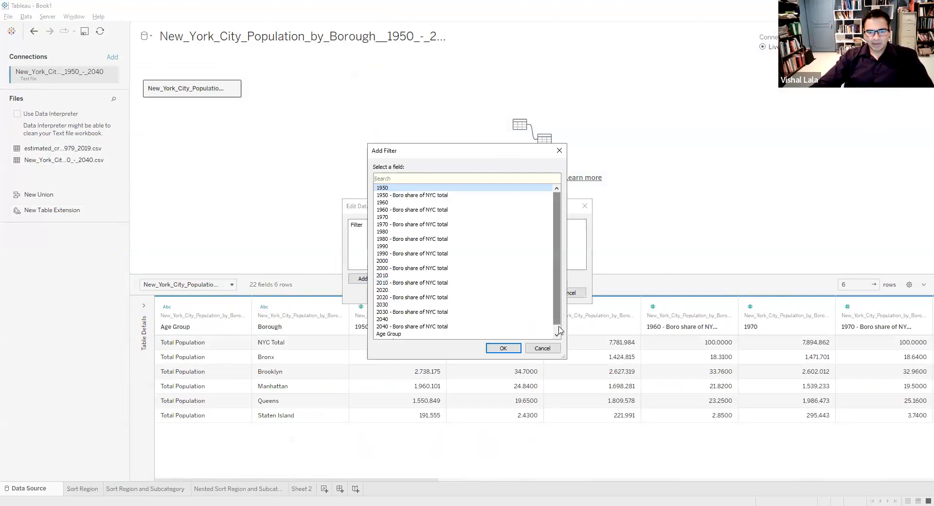
{"action": "scroll", "coordinate": [557, 311], "scroll_direction": "down", "scroll_amount": 2}
{"action": "left_click", "coordinate": [412, 333]}
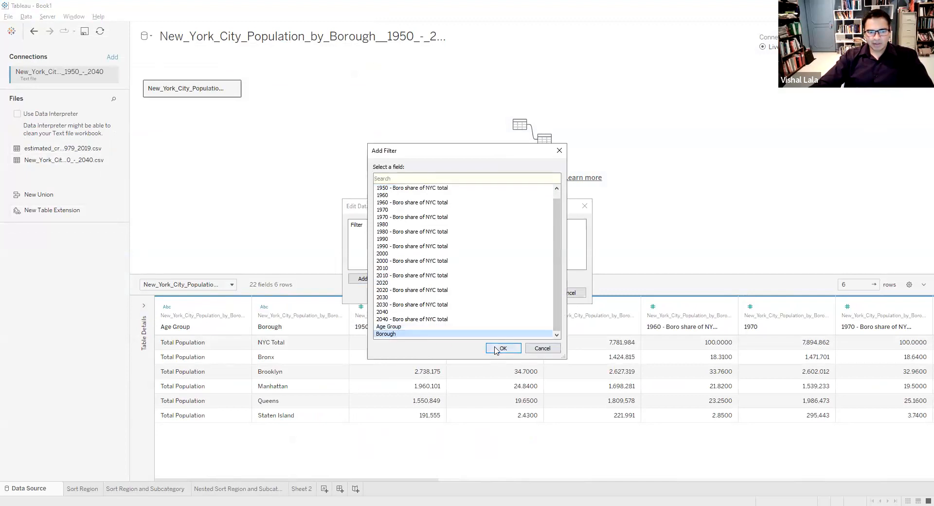
{"action": "key", "text": "Return"}
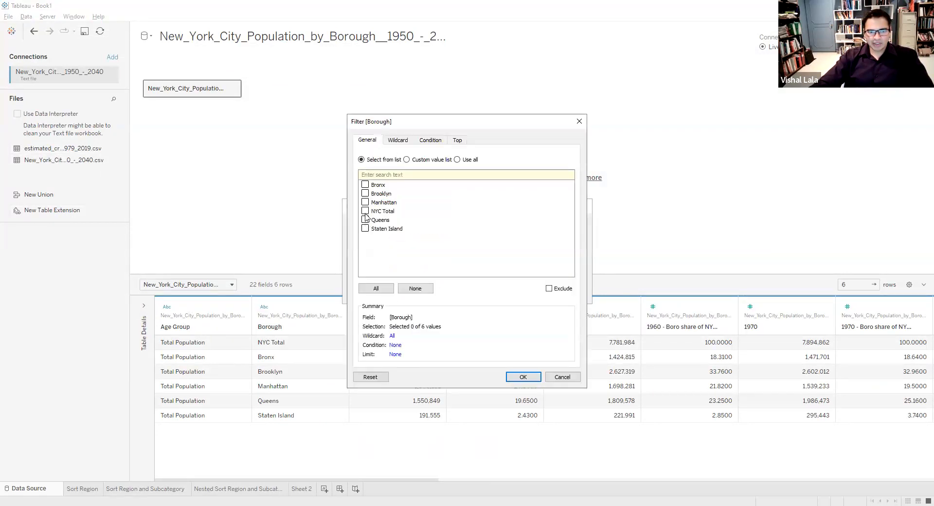
{"action": "left_click", "coordinate": [523, 377]}
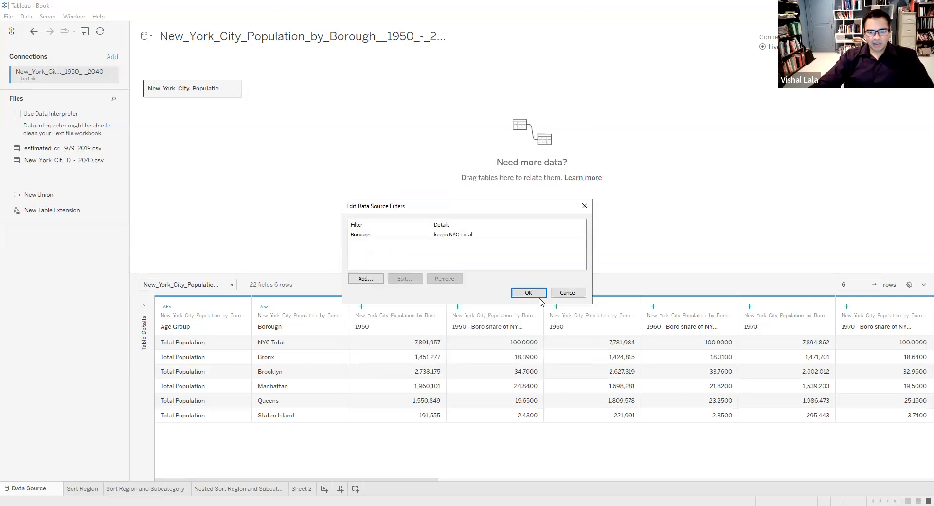
Change the Borough data source filter to exclude NYC Total and apply it
{"action": "left_click", "coordinate": [395, 235]}
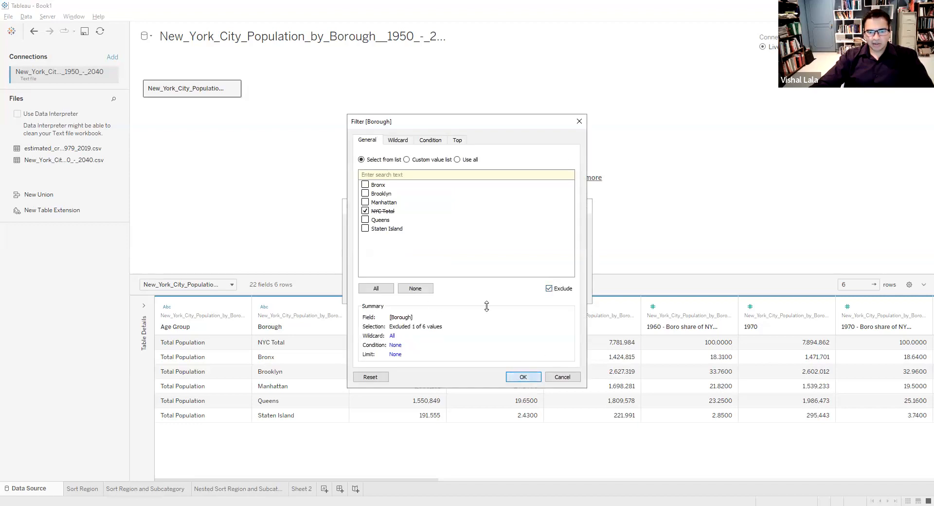
{"action": "key", "text": "Return"}
{"action": "left_click", "coordinate": [524, 291]}
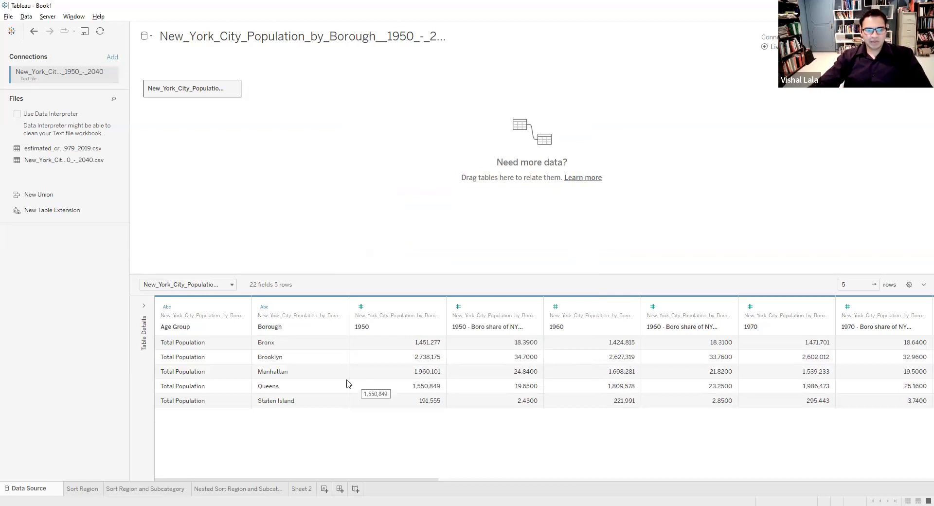
Hide the Age Group field in the New York City population data
{"action": "mouse_move", "coordinate": [244, 312]}
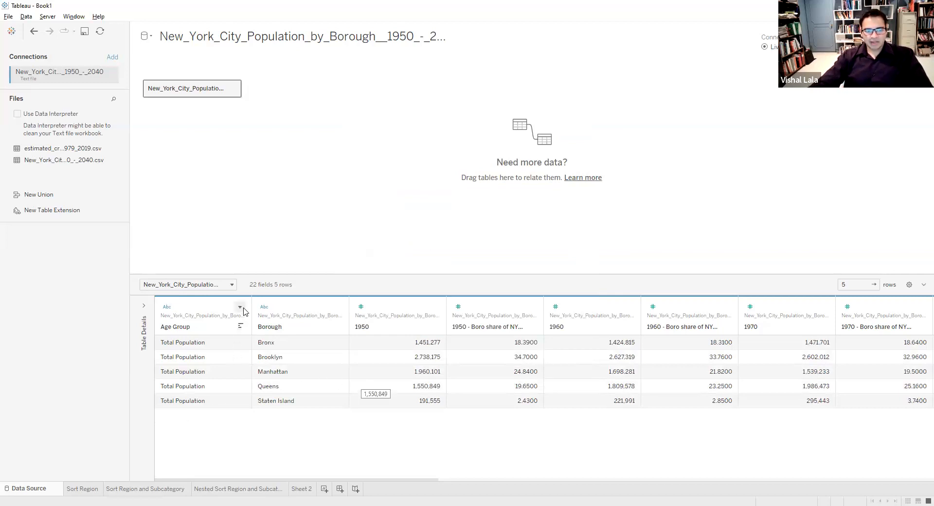
{"action": "left_click", "coordinate": [242, 309]}
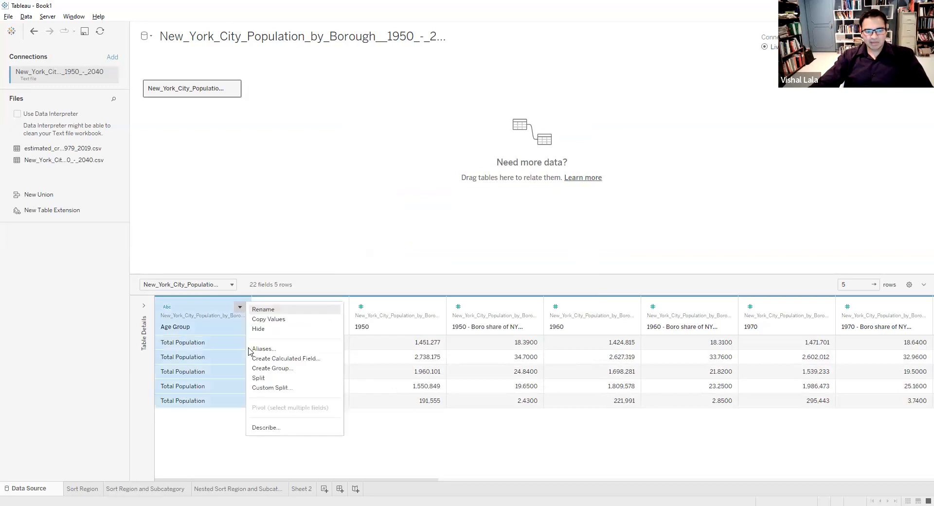
{"action": "left_click", "coordinate": [303, 290]}
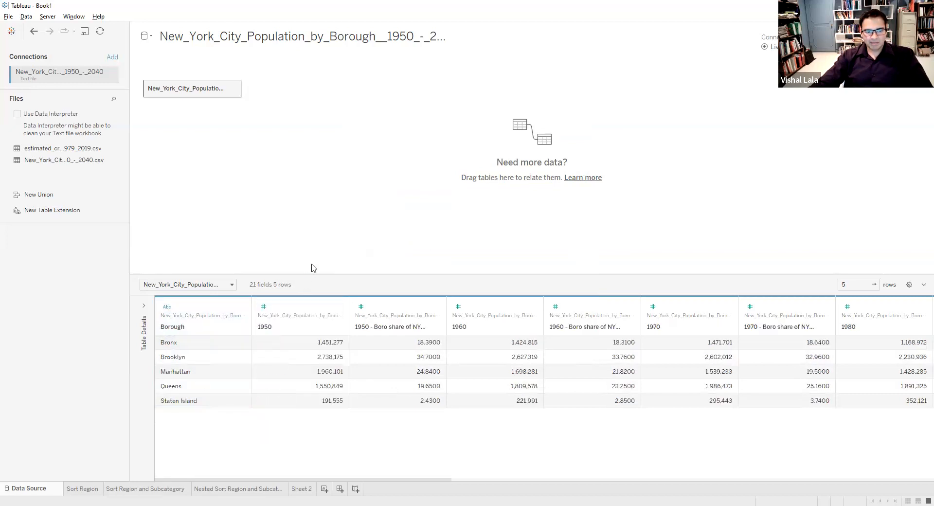
Hide the Boro share of NYC total fields for 1950, 1960 and 1970
{"action": "mouse_move", "coordinate": [313, 328]}
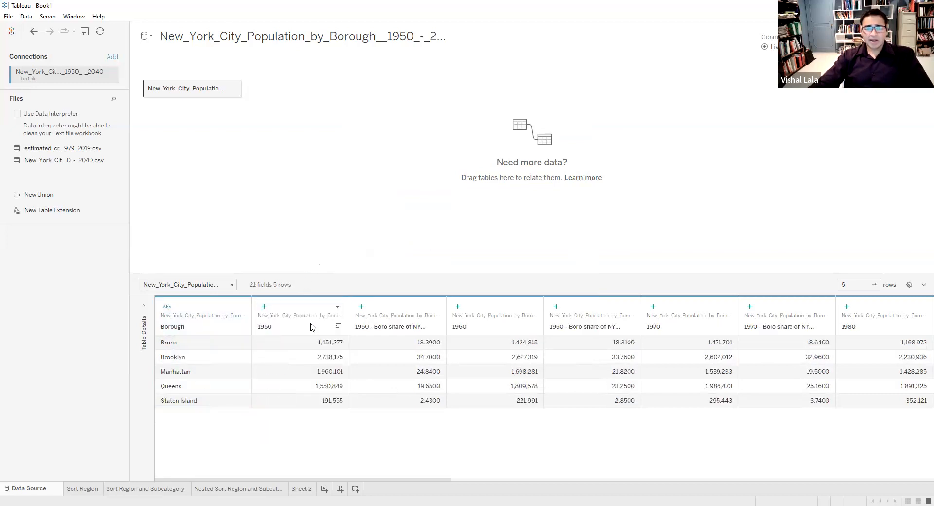
{"action": "left_click", "coordinate": [307, 331]}
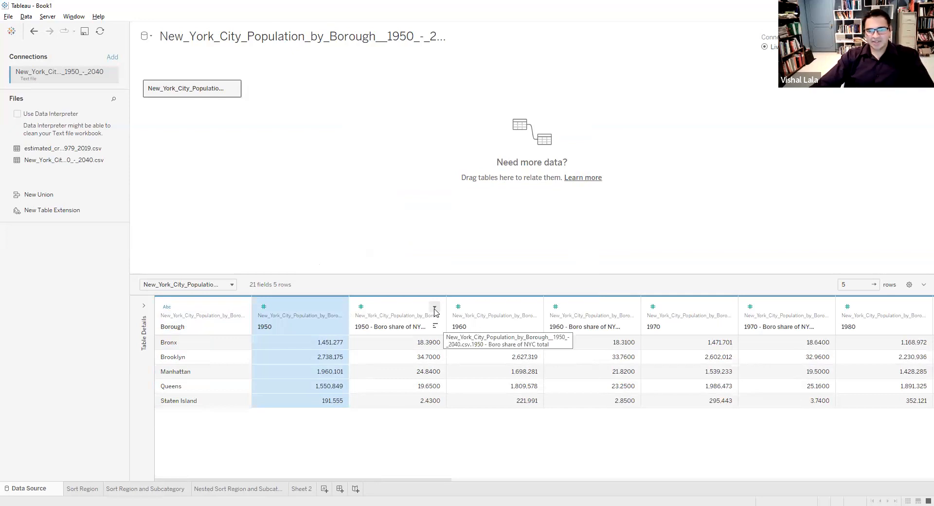
{"action": "left_click", "coordinate": [433, 307]}
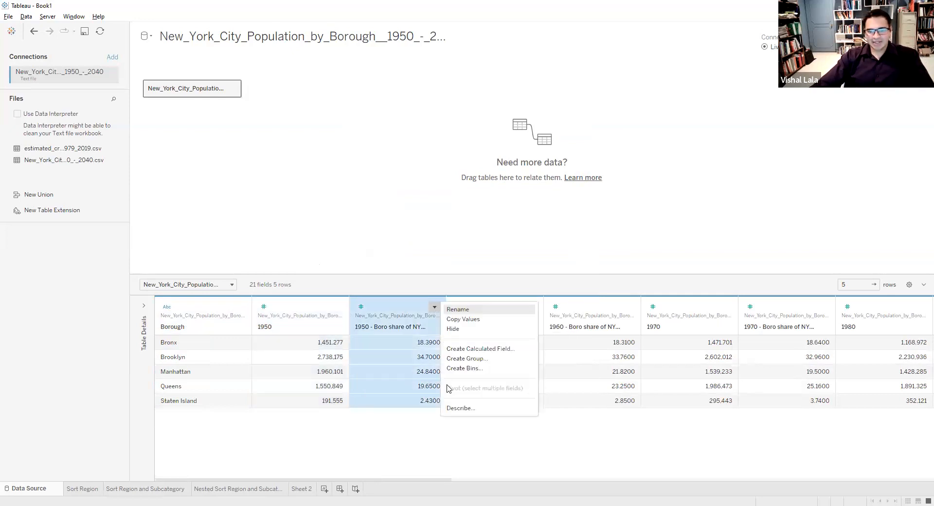
{"action": "left_click", "coordinate": [466, 330]}
{"action": "left_click", "coordinate": [530, 307]}
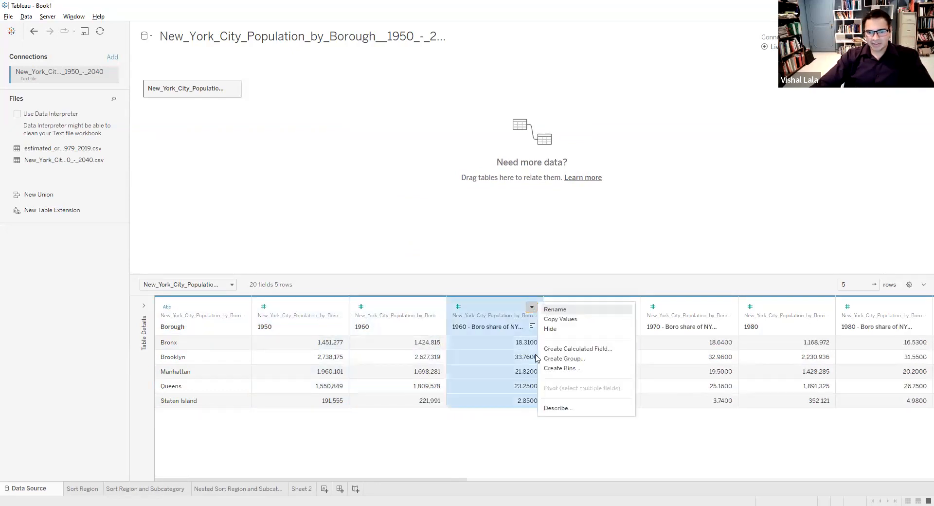
{"action": "left_click", "coordinate": [559, 330]}
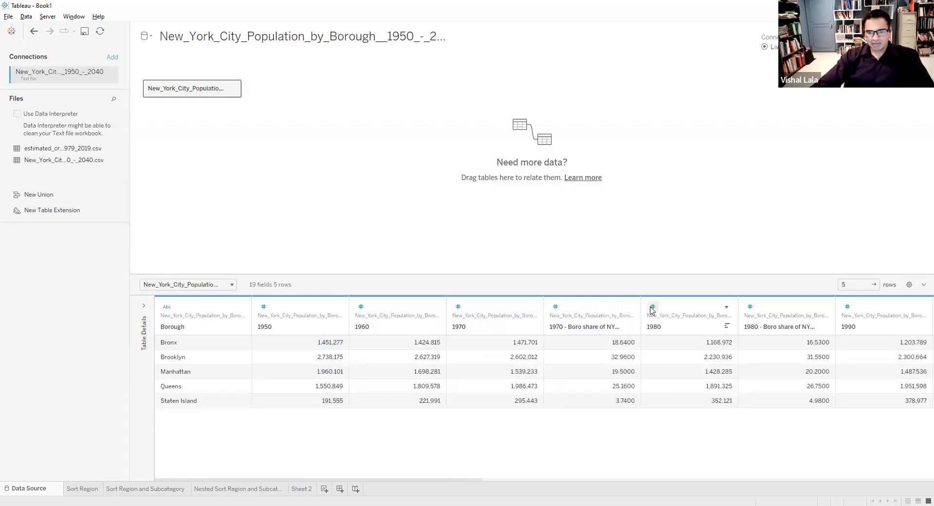
{"action": "left_click", "coordinate": [628, 307]}
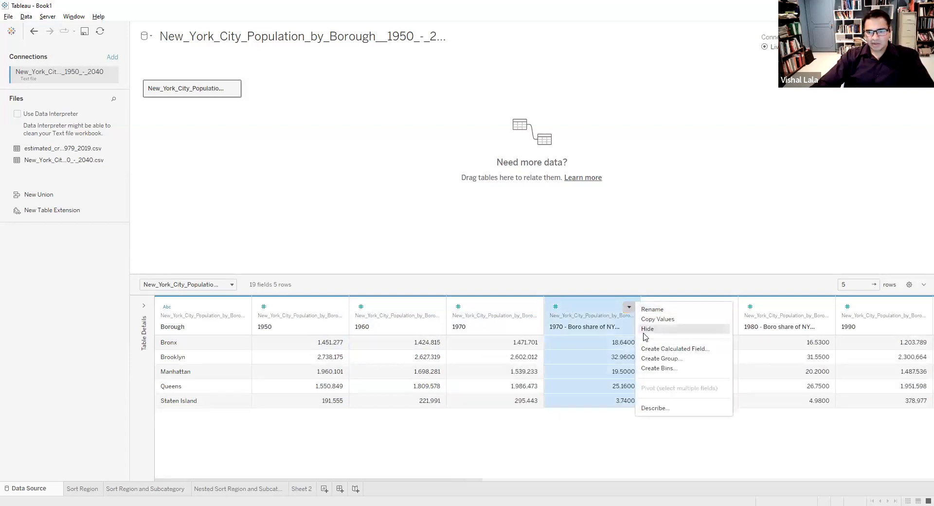
{"action": "left_click", "coordinate": [647, 329]}
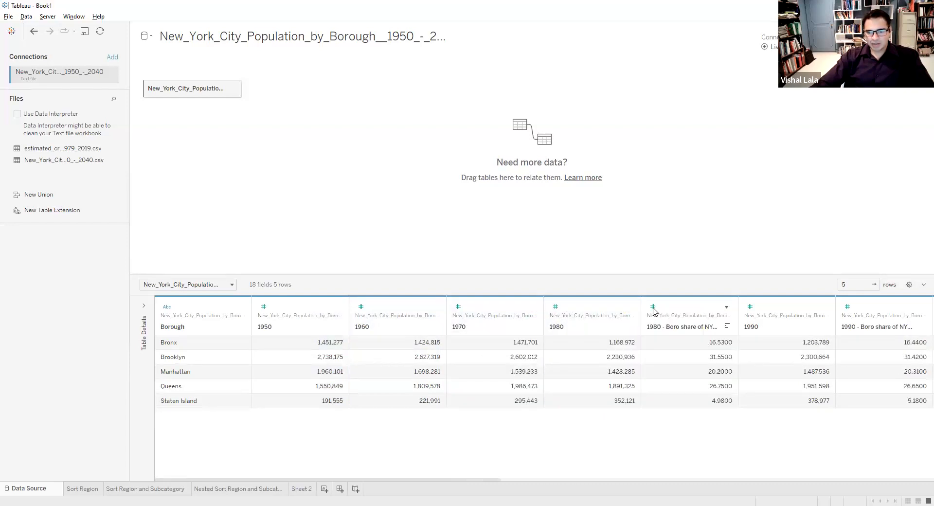
Hide the Boro share of NYC total fields for 1980, 1990 and 2000
{"action": "left_click", "coordinate": [726, 306]}
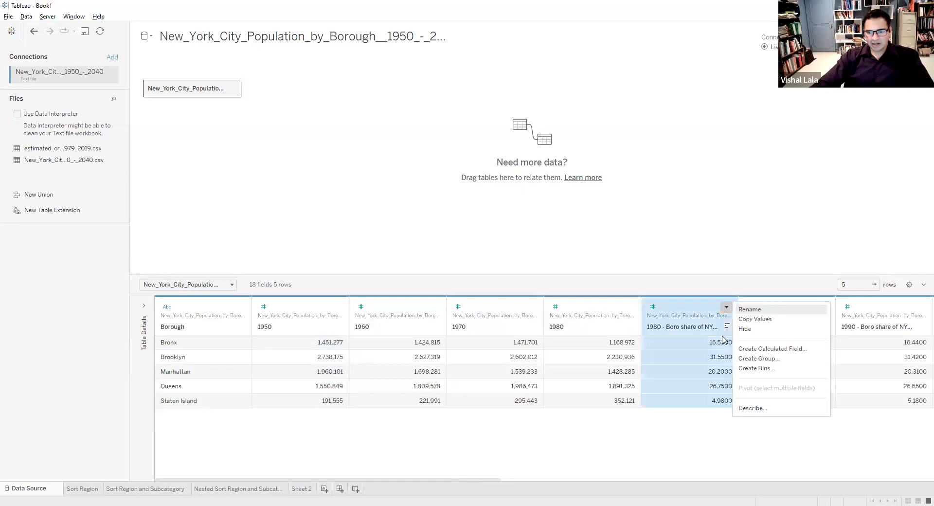
{"action": "left_click", "coordinate": [746, 330]}
{"action": "left_click", "coordinate": [824, 306]}
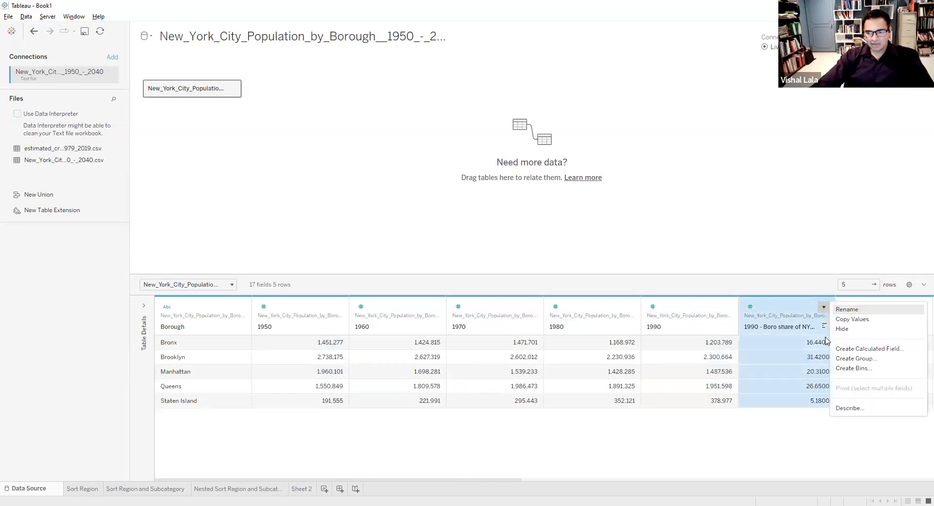
{"action": "left_click", "coordinate": [846, 329]}
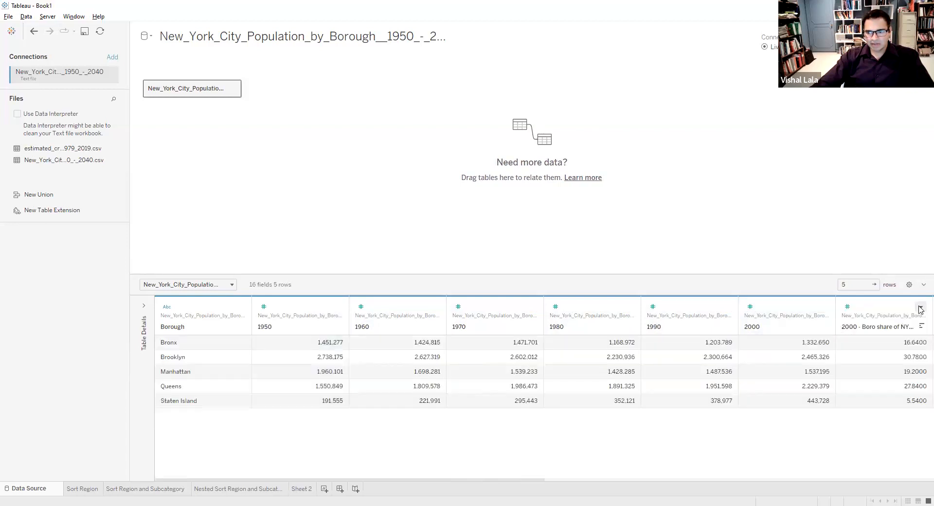
{"action": "left_click", "coordinate": [920, 308]}
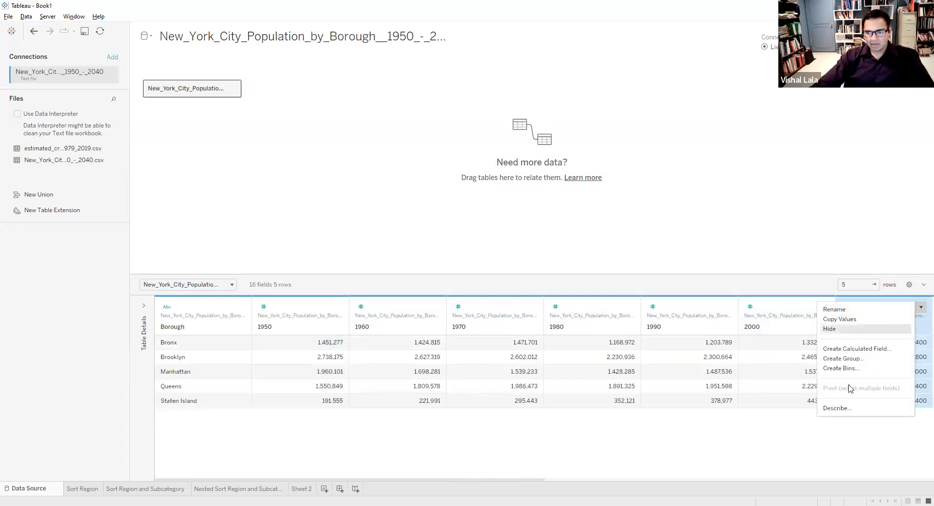
{"action": "left_click", "coordinate": [832, 329]}
Hide the Boro share of NYC total fields for 2010, 2020, 2030 and 2040
{"action": "left_click_drag", "start_coordinate": [479, 480], "coordinate": [809, 470]}
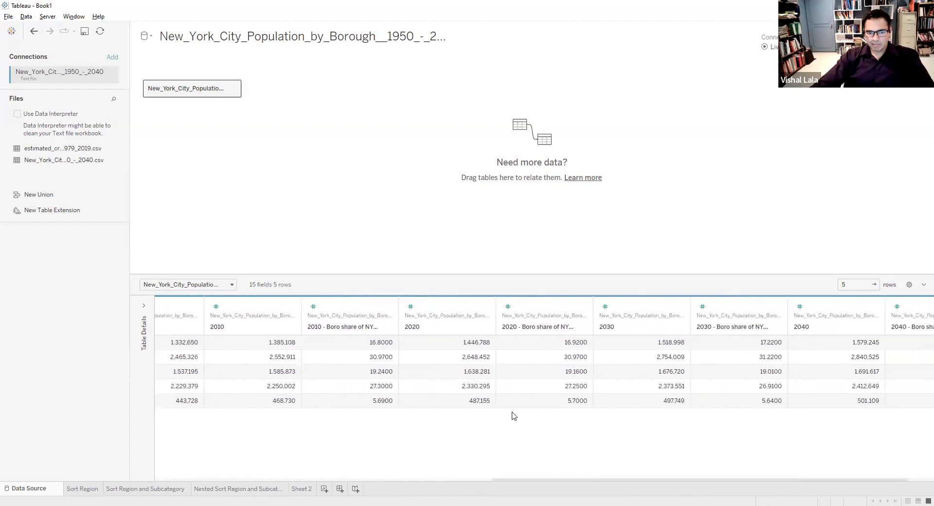
{"action": "left_click", "coordinate": [388, 307]}
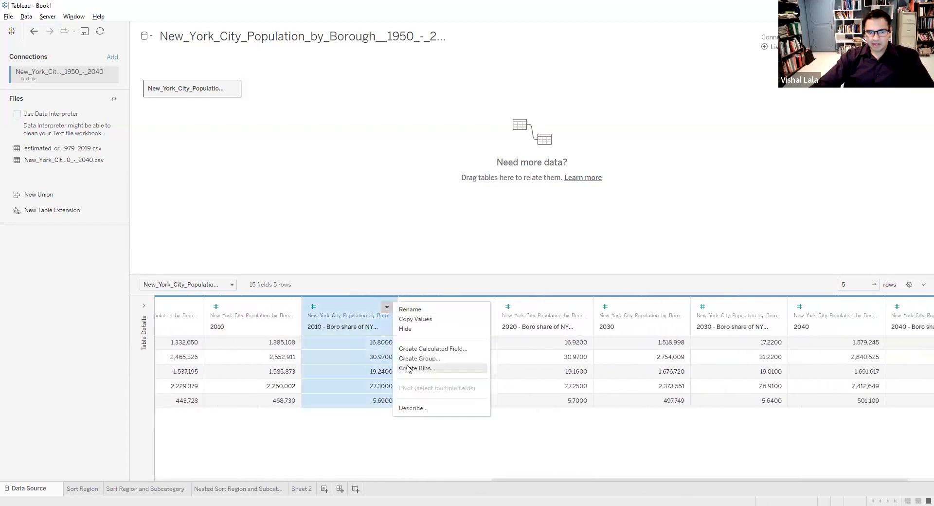
{"action": "left_click", "coordinate": [435, 329]}
{"action": "left_click", "coordinate": [533, 307]}
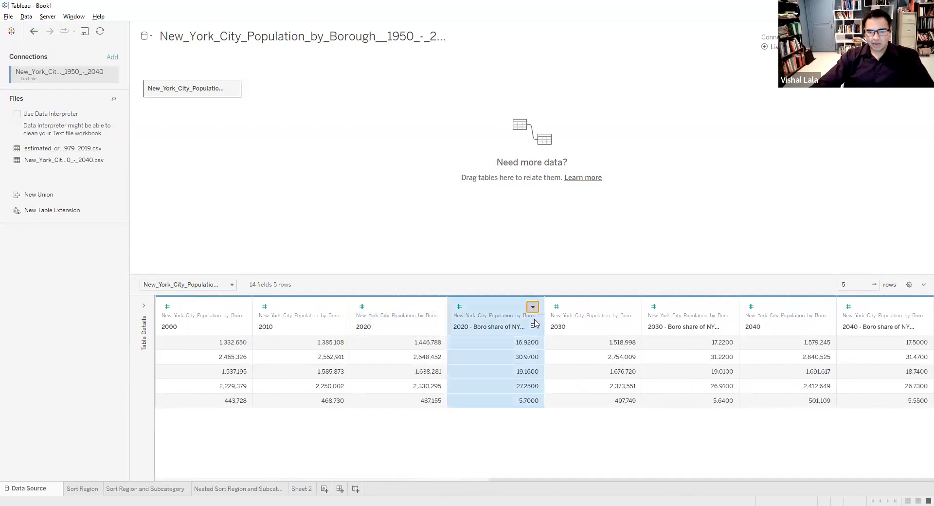
{"action": "left_click", "coordinate": [552, 330]}
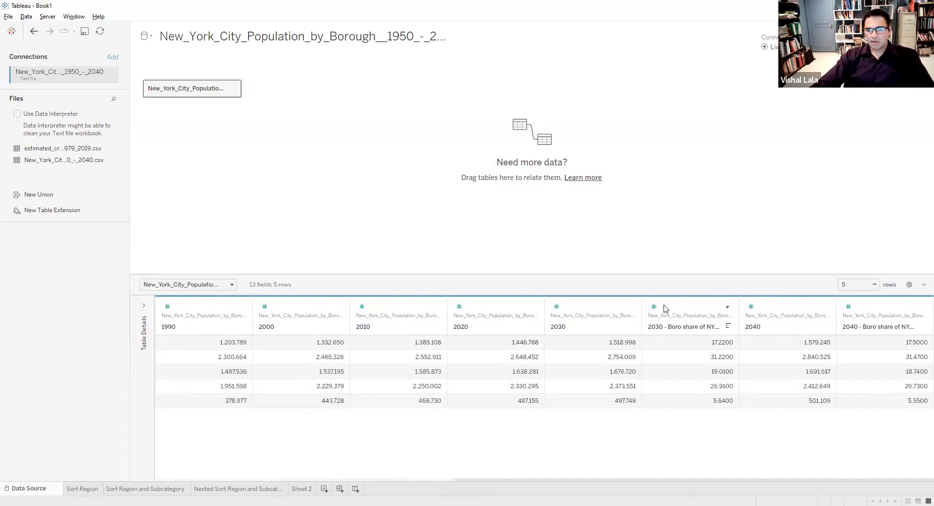
{"action": "left_click", "coordinate": [727, 307]}
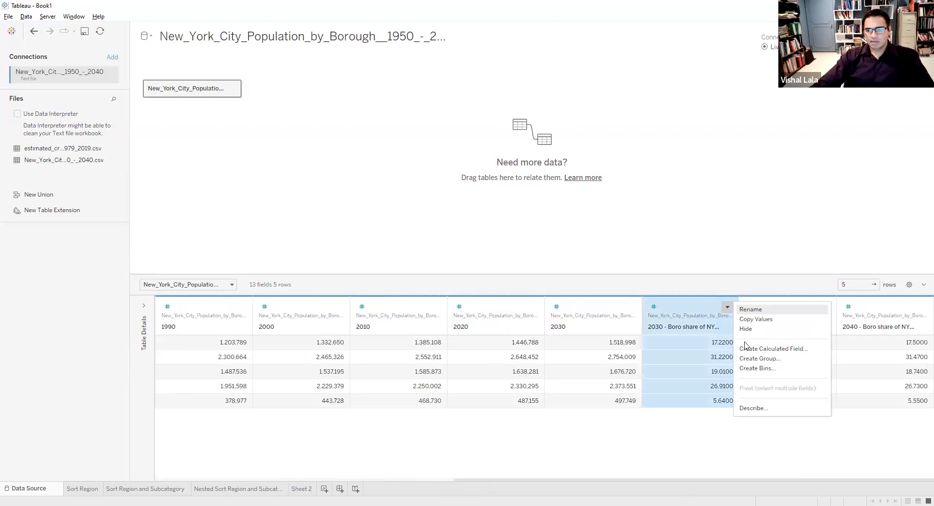
{"action": "left_click", "coordinate": [747, 329]}
{"action": "left_click", "coordinate": [921, 307]}
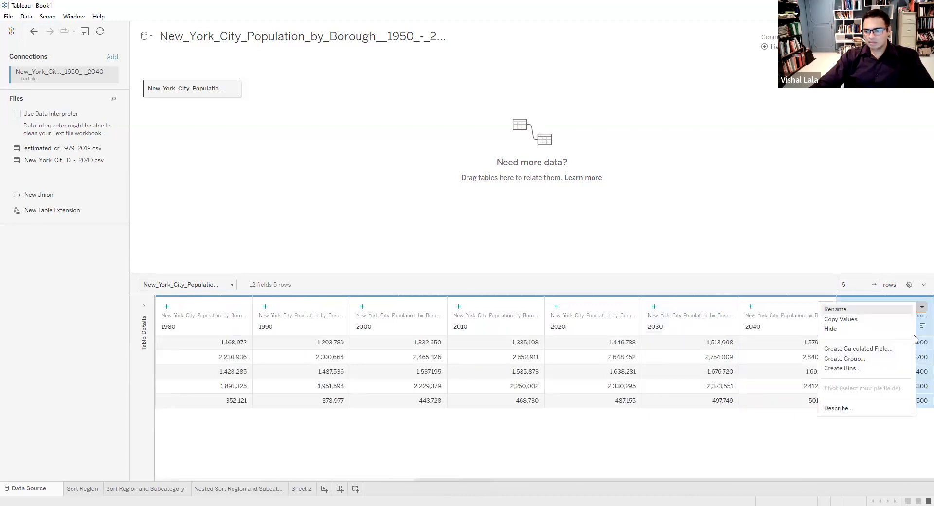
{"action": "left_click", "coordinate": [884, 336]}
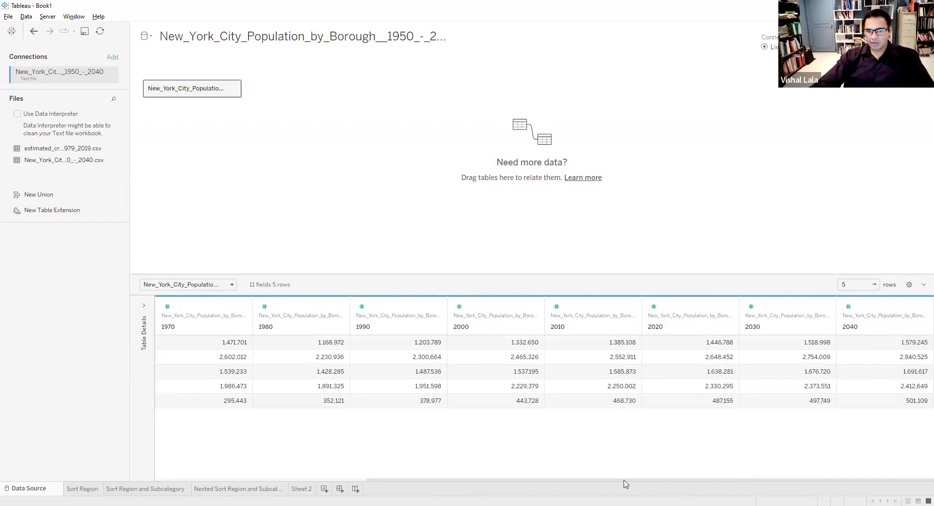
Pivot the ten year columns from 1950 through 2040 into rows
{"action": "left_click_drag", "start_coordinate": [612, 479], "coordinate": [359, 479]}
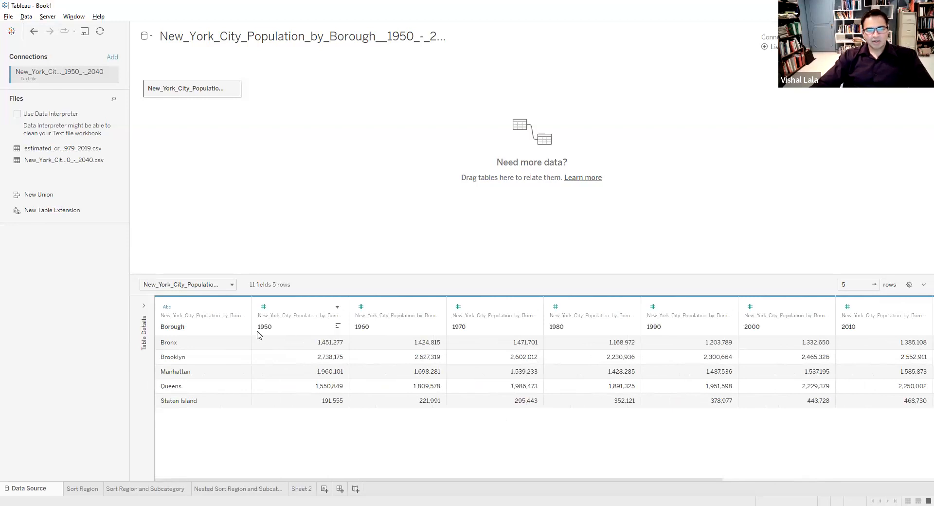
{"action": "left_click", "coordinate": [272, 328]}
{"action": "scroll", "coordinate": [354, 483], "scroll_direction": "right", "scroll_amount": 2}
{"action": "left_click_drag", "start_coordinate": [354, 480], "coordinate": [372, 477]}
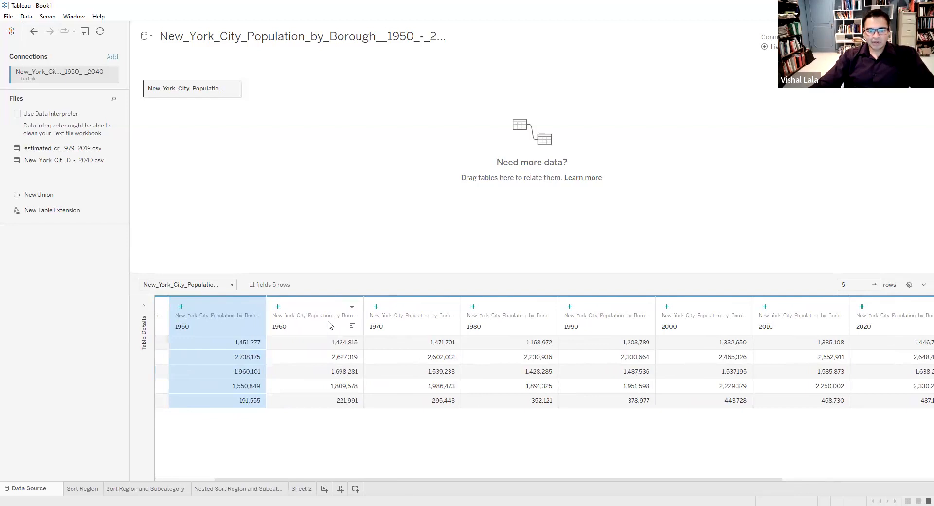
{"action": "left_click", "coordinate": [416, 320], "text": "shift"}
{"action": "left_click", "coordinate": [489, 314], "text": "shift"}
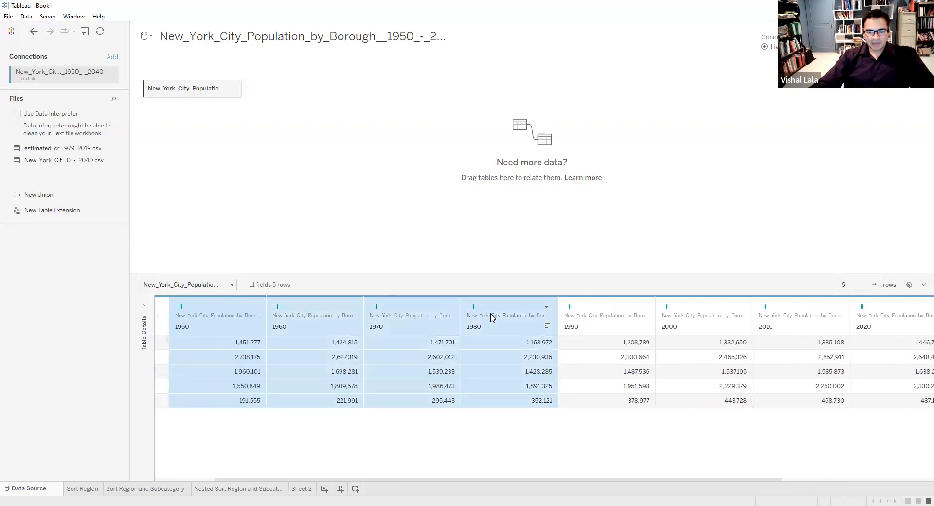
{"action": "left_click", "coordinate": [598, 321], "text": "shift"}
{"action": "left_click", "coordinate": [679, 320], "text": "shift"}
{"action": "left_click", "coordinate": [787, 328], "text": "shift"}
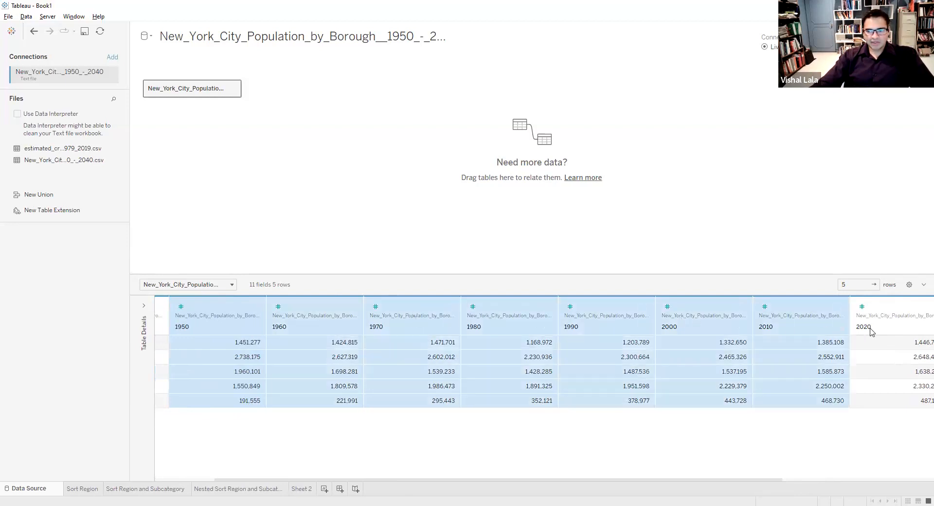
{"action": "left_click", "coordinate": [871, 331], "text": "shift"}
{"action": "left_click_drag", "start_coordinate": [710, 480], "coordinate": [875, 476]}
{"action": "left_click", "coordinate": [787, 319], "text": "shift"}
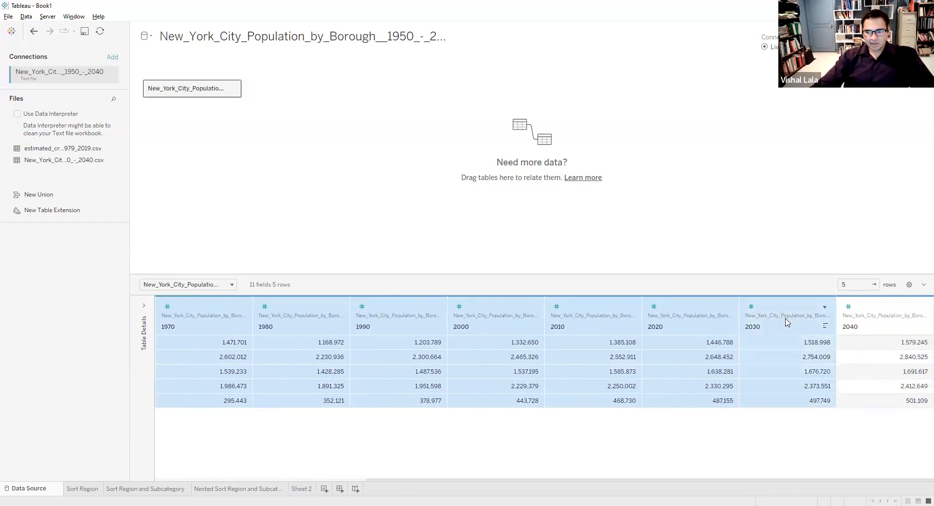
{"action": "left_click", "coordinate": [871, 330], "text": "shift"}
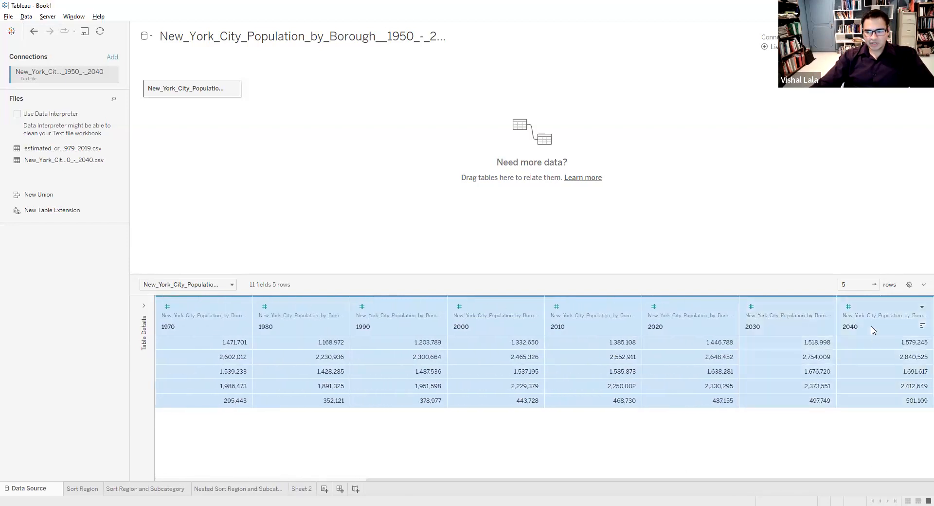
{"action": "left_click", "coordinate": [920, 308]}
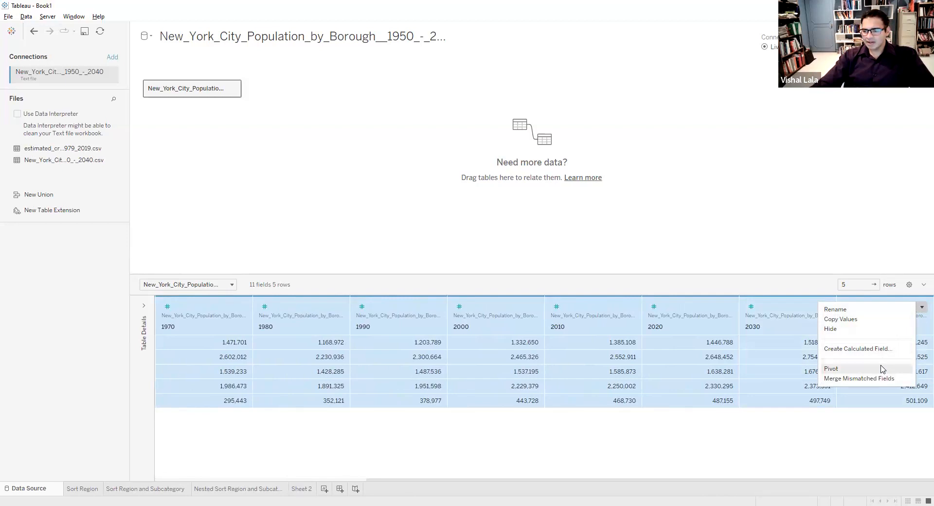
{"action": "left_click", "coordinate": [832, 368]}
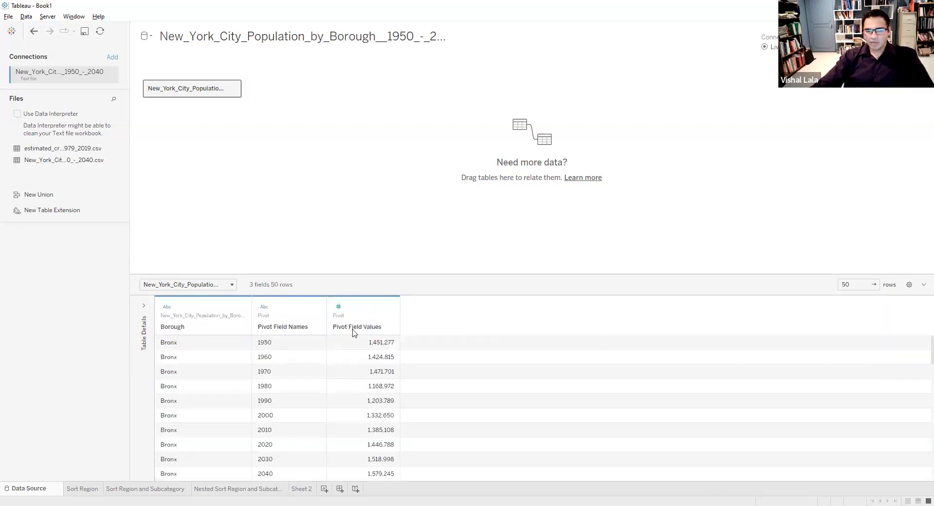
Rename the Pivot Field Names column as Year
{"action": "left_click", "coordinate": [314, 307]}
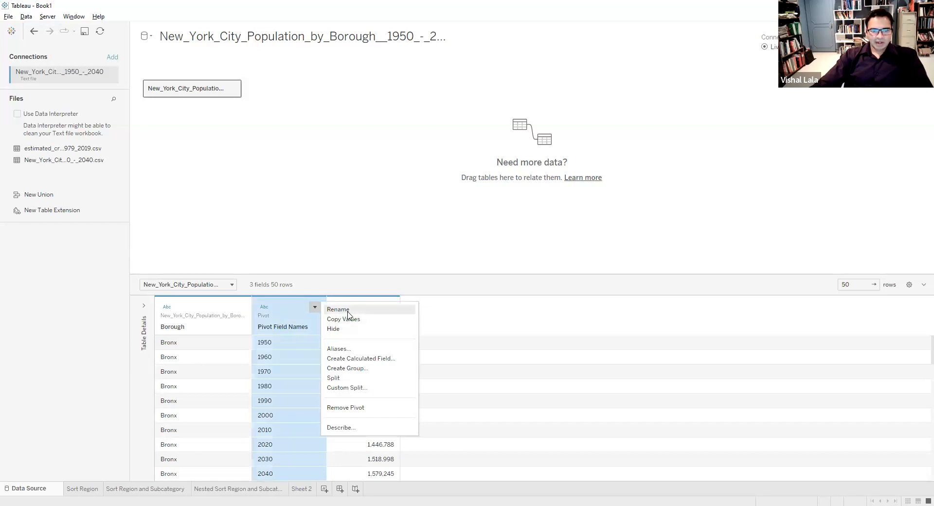
{"action": "left_click", "coordinate": [328, 310]}
{"action": "type", "text": "Year"}
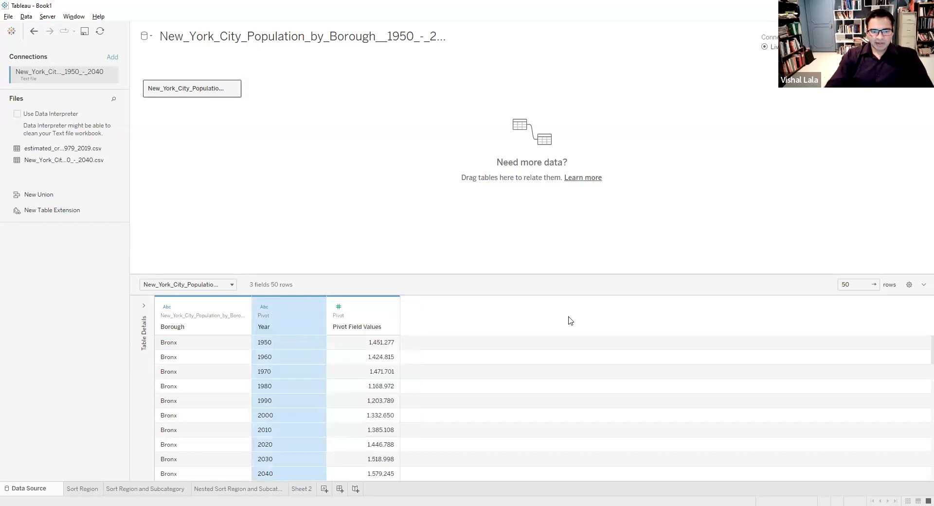
{"action": "key", "text": "Return"}
Rename the Pivot Field Values column as Population
{"action": "left_click", "coordinate": [388, 307]}
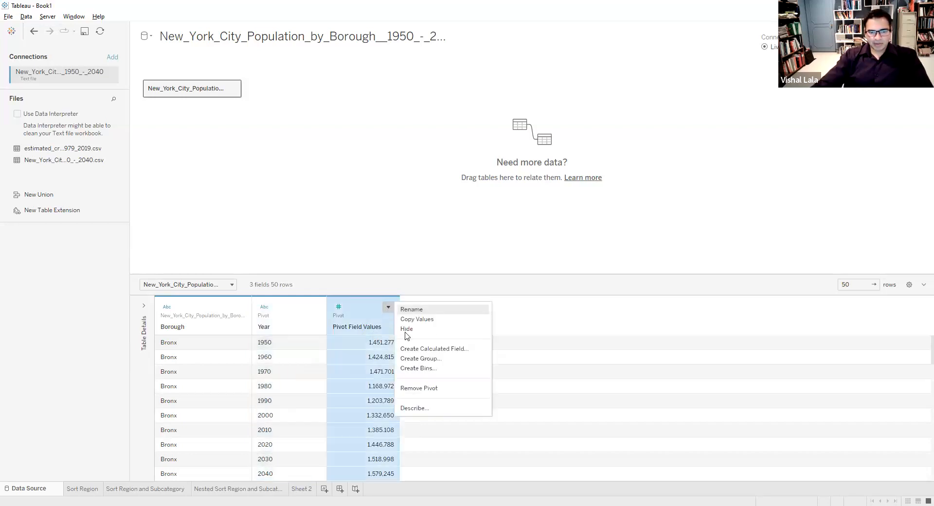
{"action": "left_click", "coordinate": [411, 310]}
{"action": "type", "text": "Population"}
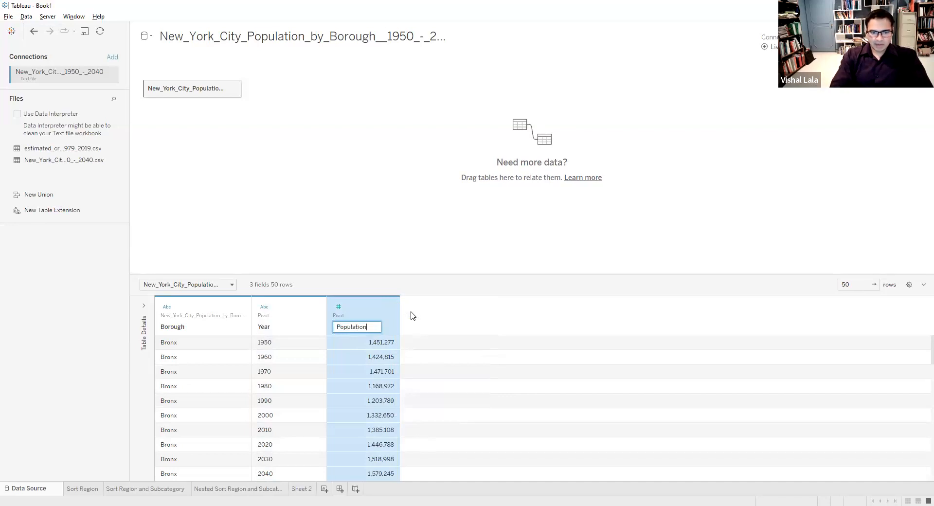
{"action": "key", "text": "Return"}
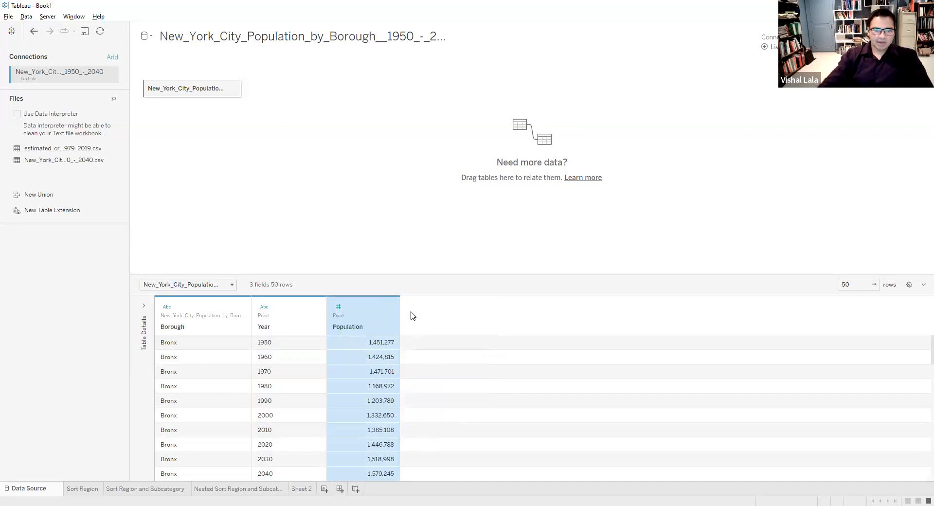
Change the Year field's data type to Date and give the Borough field the County geographic role
{"action": "left_click", "coordinate": [265, 308]}
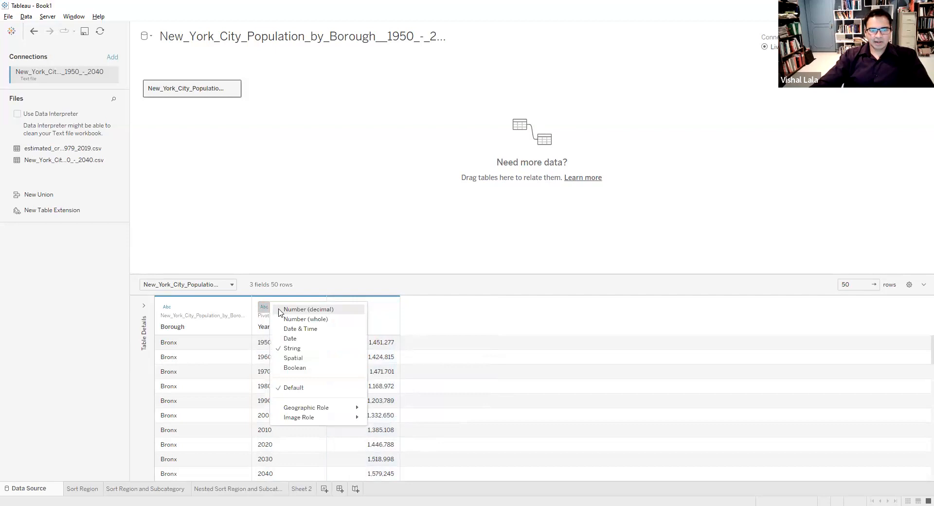
{"action": "left_click", "coordinate": [291, 339]}
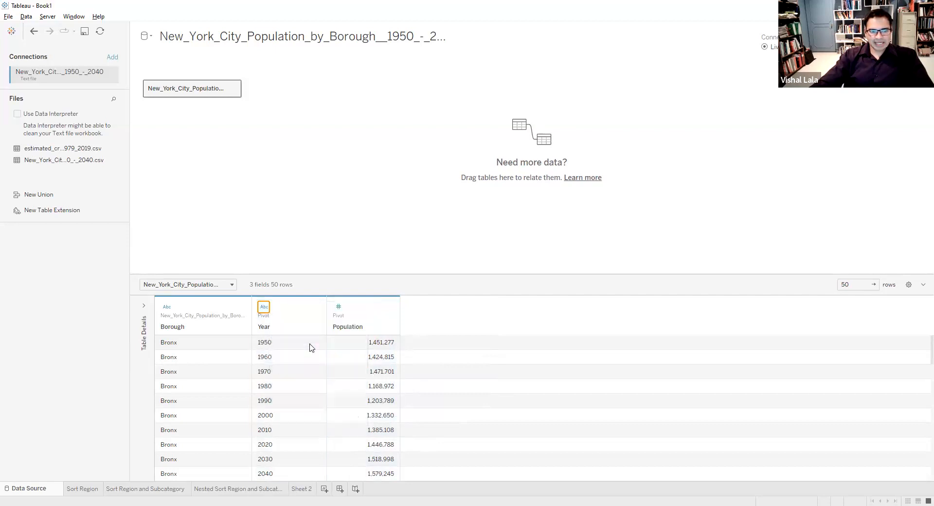
{"action": "left_click", "coordinate": [168, 307]}
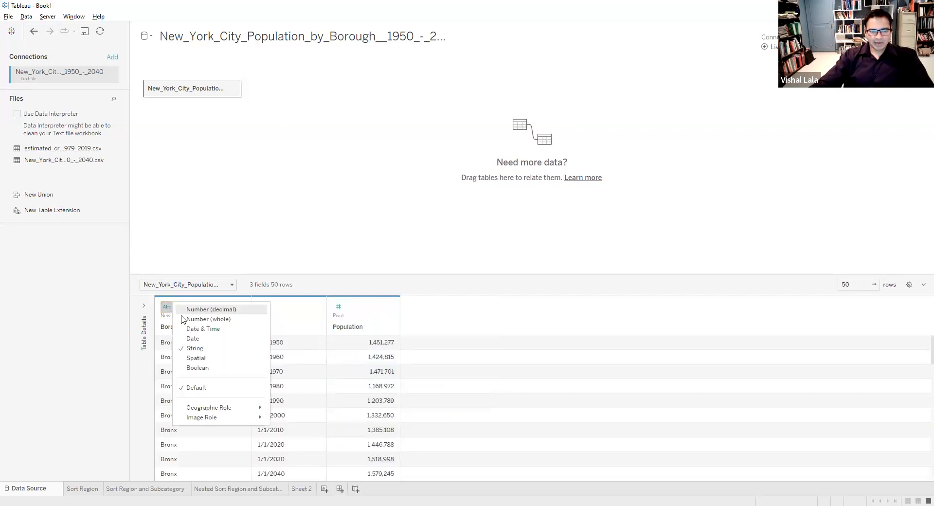
{"action": "mouse_move", "coordinate": [208, 408]}
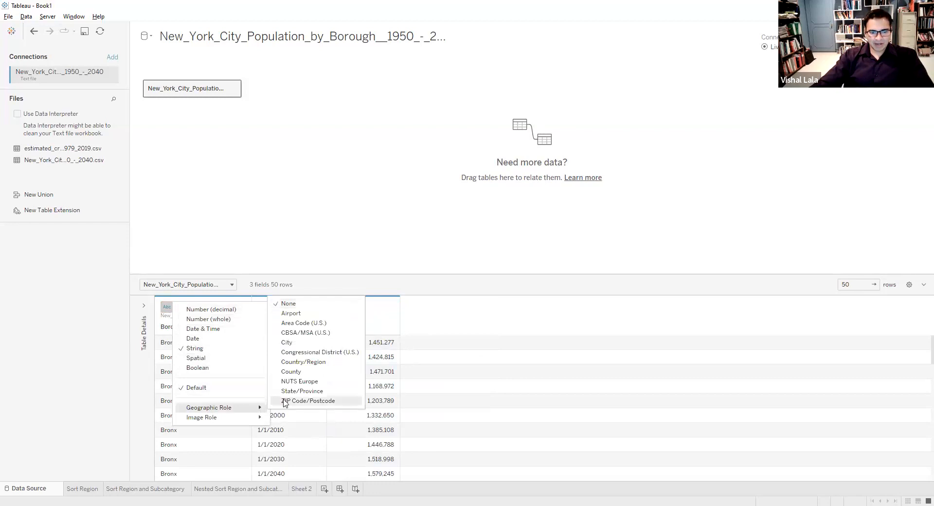
{"action": "left_click", "coordinate": [298, 372]}
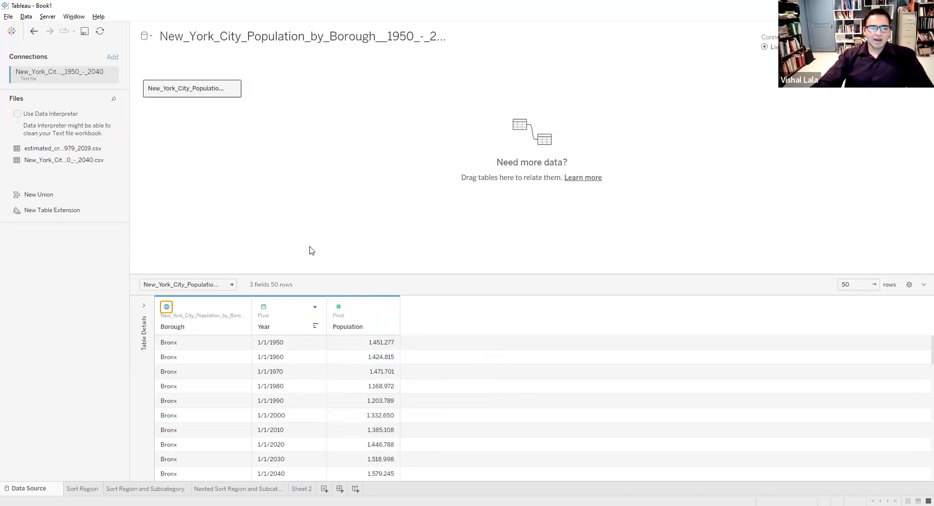
{"action": "scroll", "coordinate": [238, 401], "scroll_direction": "down", "scroll_amount": 10}
{"action": "scroll", "coordinate": [237, 400], "scroll_direction": "up", "scroll_amount": 10}
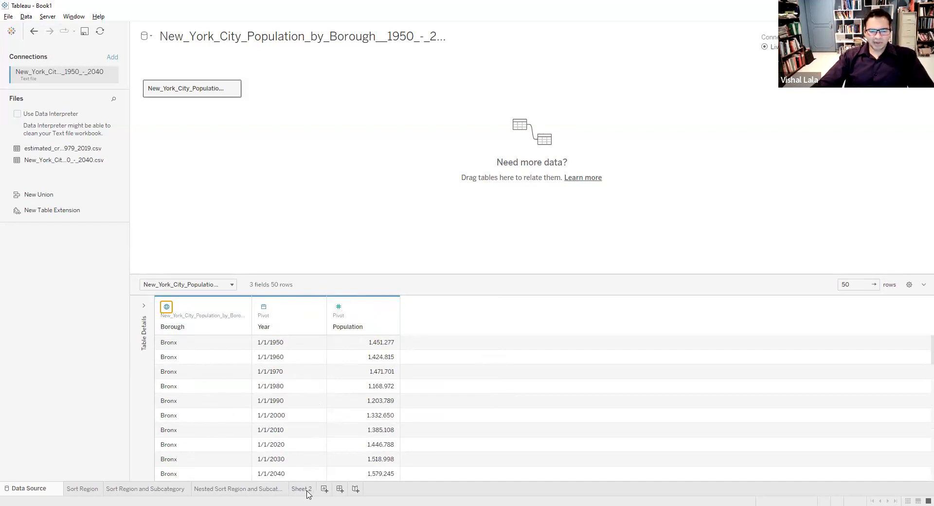
Add a new worksheet and name it NYC Population
{"action": "mouse_move", "coordinate": [308, 492]}
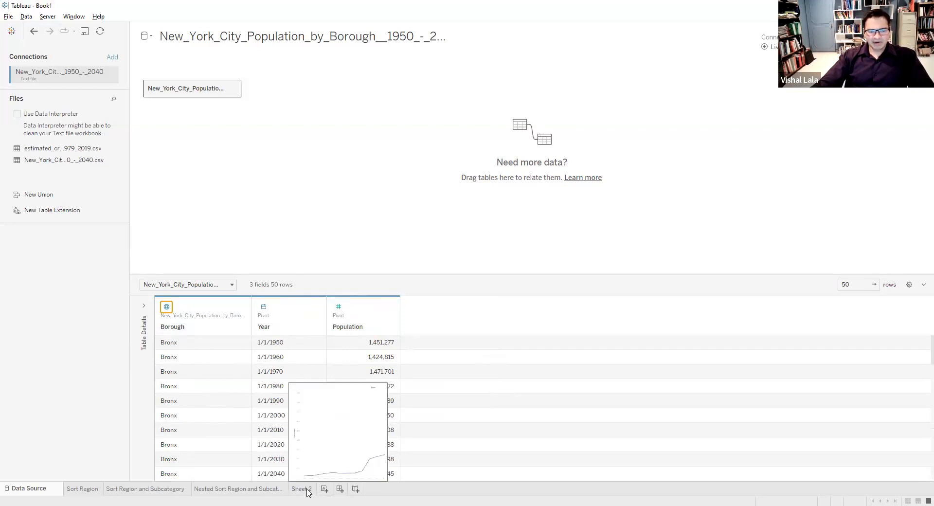
{"action": "left_click", "coordinate": [324, 488]}
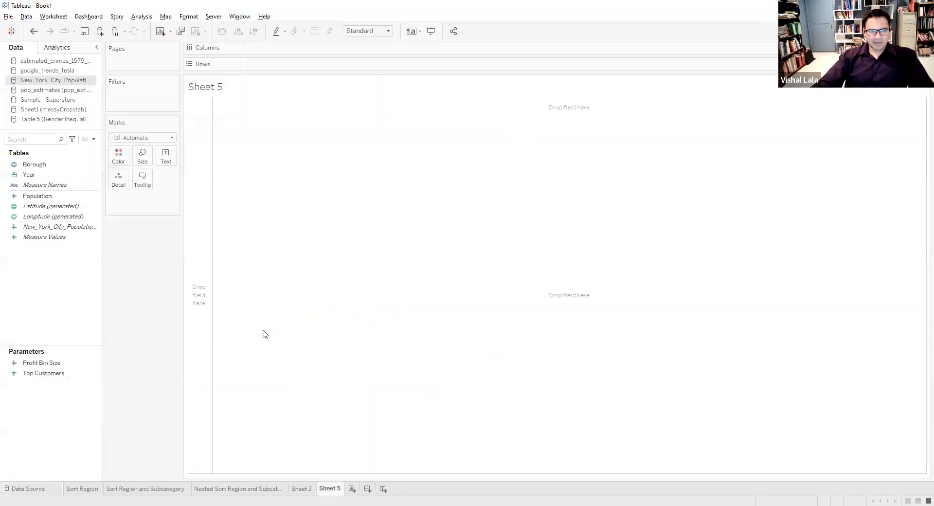
{"action": "double_click", "coordinate": [331, 490]}
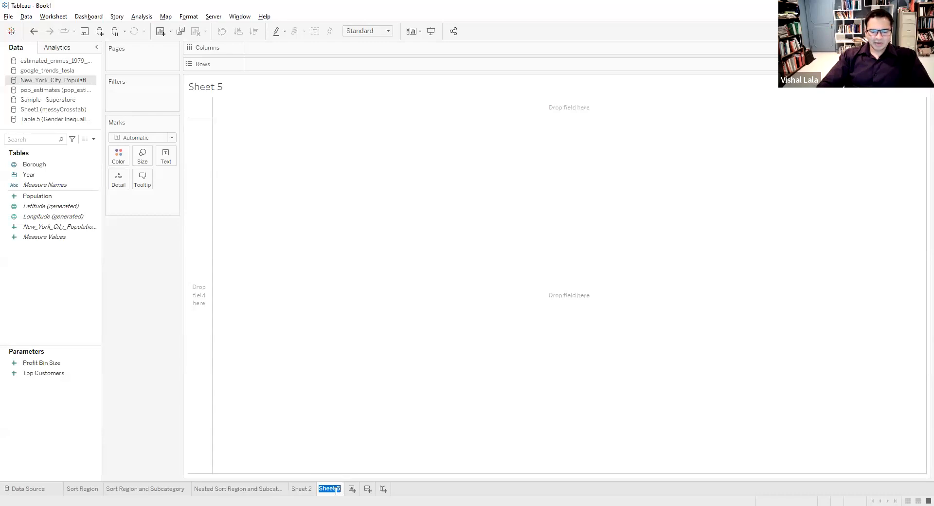
{"action": "type", "text": "NYC Population"}
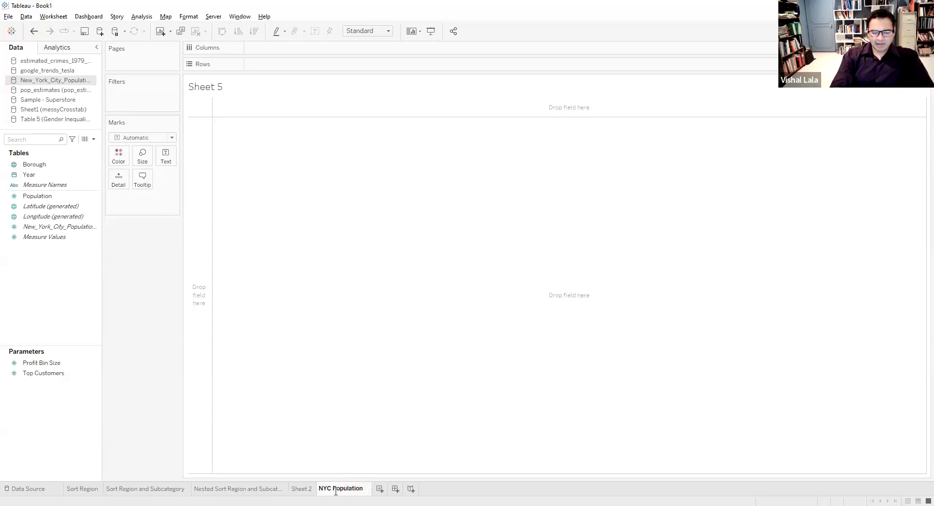
{"action": "key", "text": "Return"}
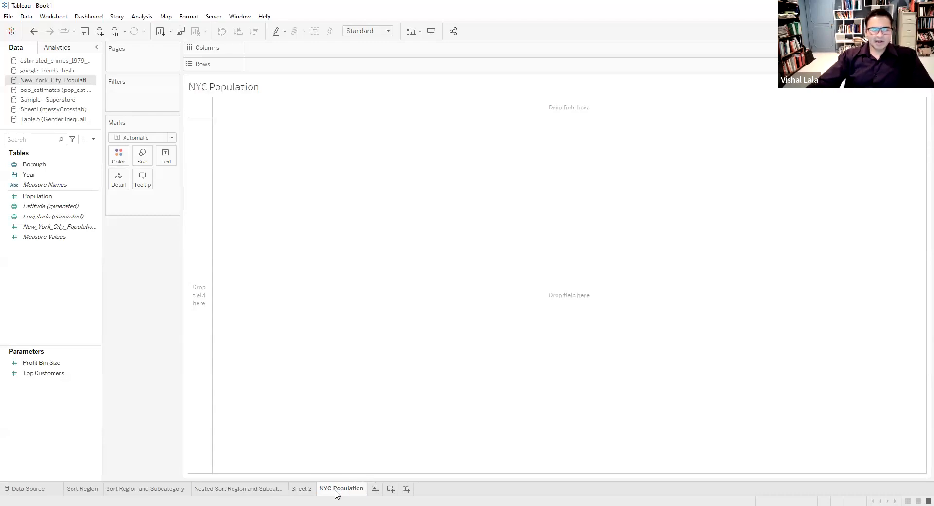
Plot total Population by Year, with Year on the columns and Population on the rows
{"action": "left_click", "coordinate": [47, 166]}
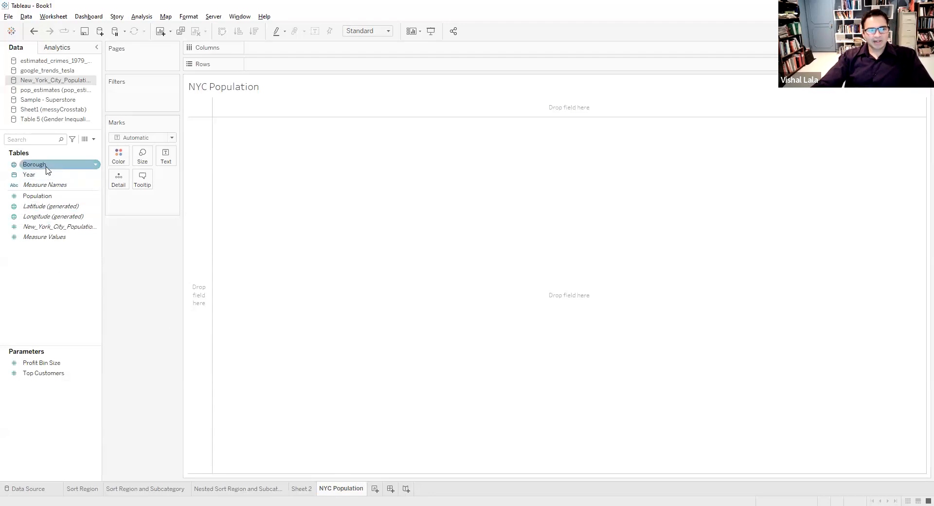
{"action": "left_click", "coordinate": [48, 172]}
{"action": "left_click_drag", "start_coordinate": [50, 172], "coordinate": [251, 49]}
{"action": "left_click", "coordinate": [55, 195]}
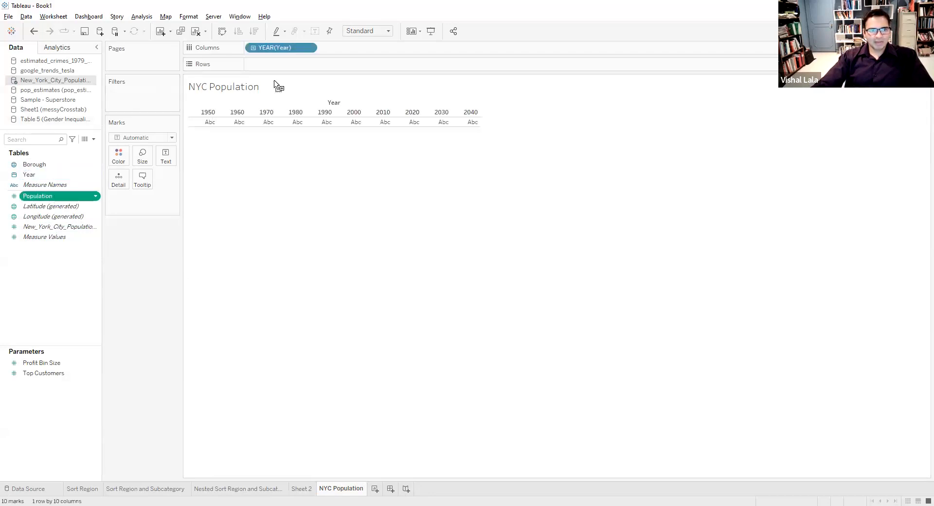
{"action": "left_click_drag", "start_coordinate": [285, 68], "coordinate": [285, 66]}
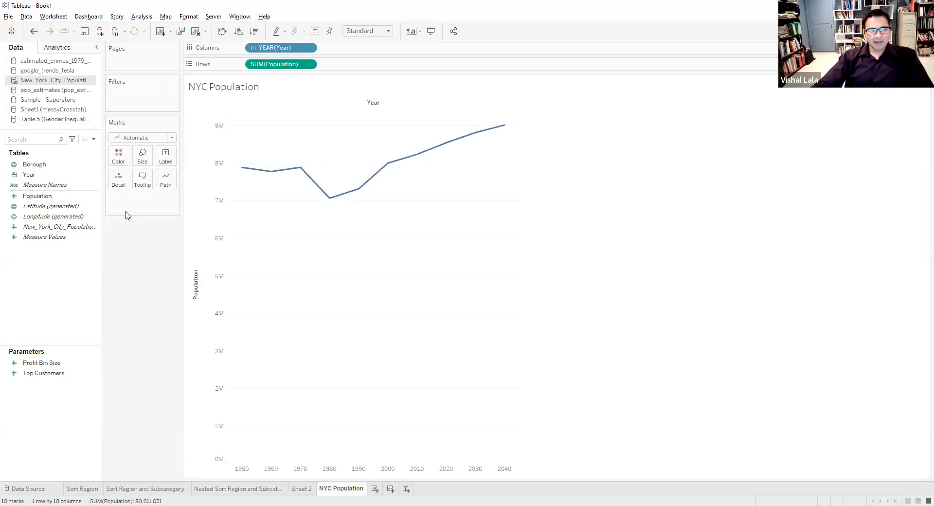
Split the population line by Borough with the borough names as labels, and color all the lines gray
{"action": "left_click", "coordinate": [43, 166]}
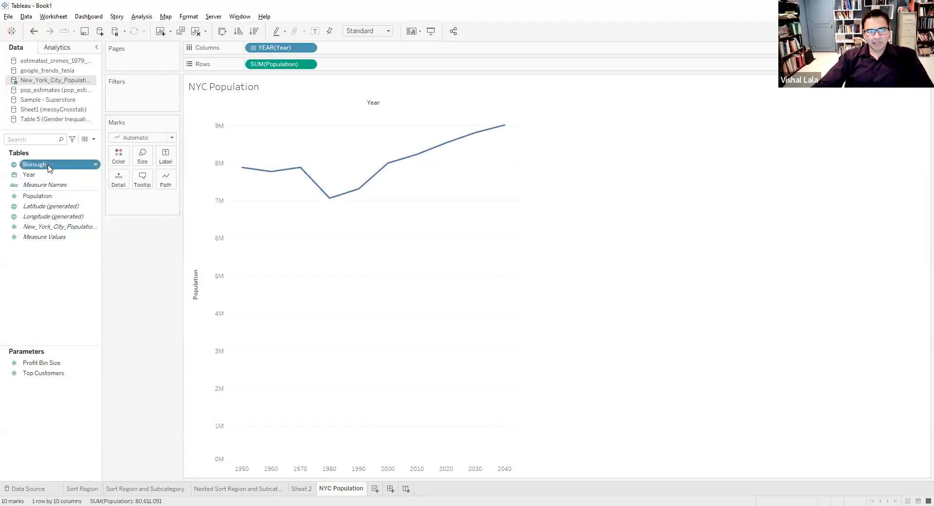
{"action": "left_click_drag", "start_coordinate": [50, 166], "coordinate": [120, 157]}
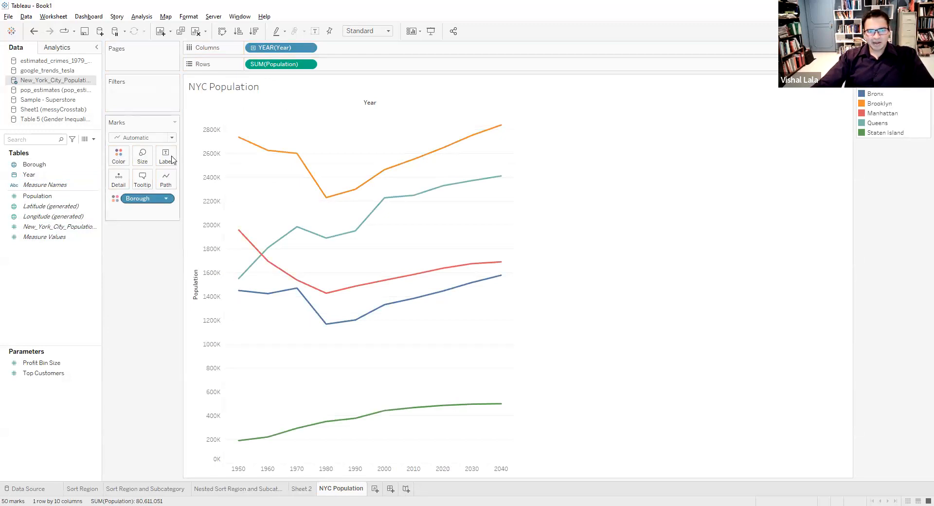
{"action": "left_click_drag", "start_coordinate": [172, 156], "coordinate": [171, 156]}
{"action": "left_click", "coordinate": [118, 156]}
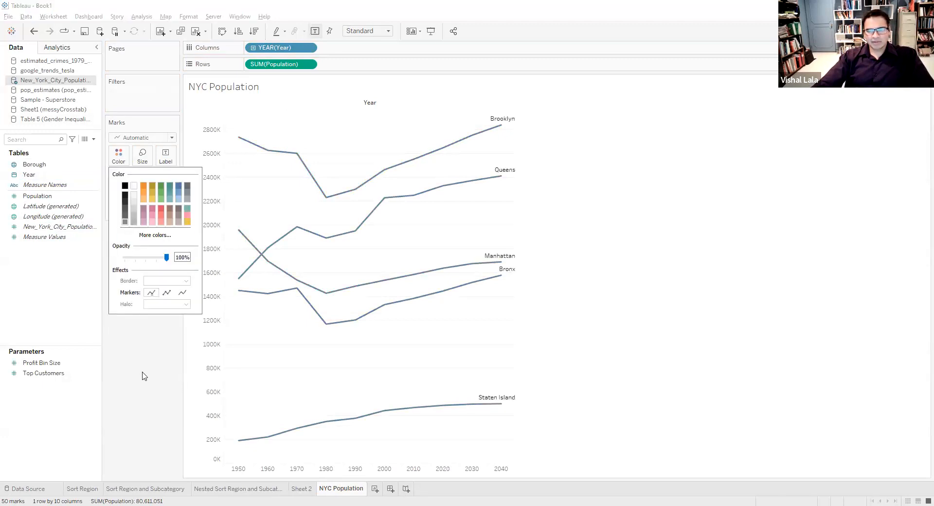
{"action": "left_click", "coordinate": [627, 344]}
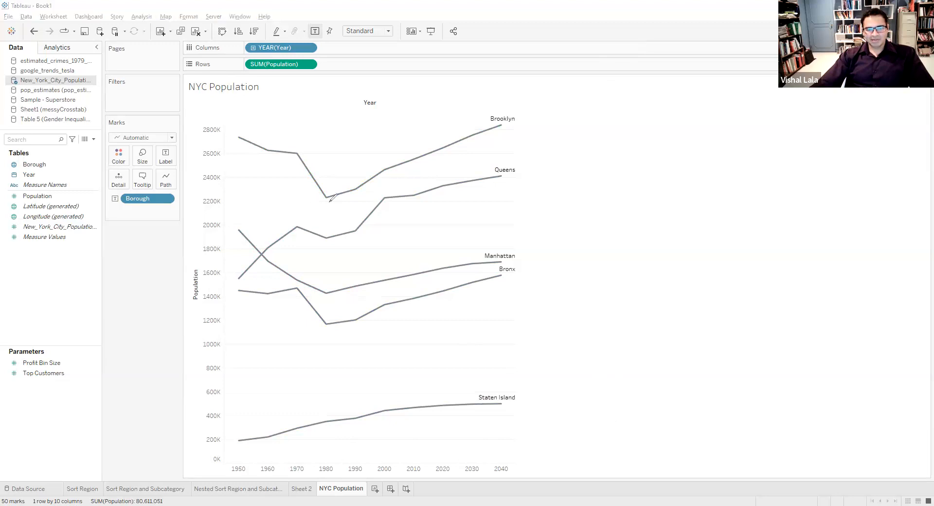
{"action": "mouse_move", "coordinate": [327, 201]}
{"action": "left_mouse_down"}
{"action": "mouse_move", "coordinate": [326, 213]}
{"action": "mouse_move", "coordinate": [333, 205]}
{"action": "left_mouse_up"}
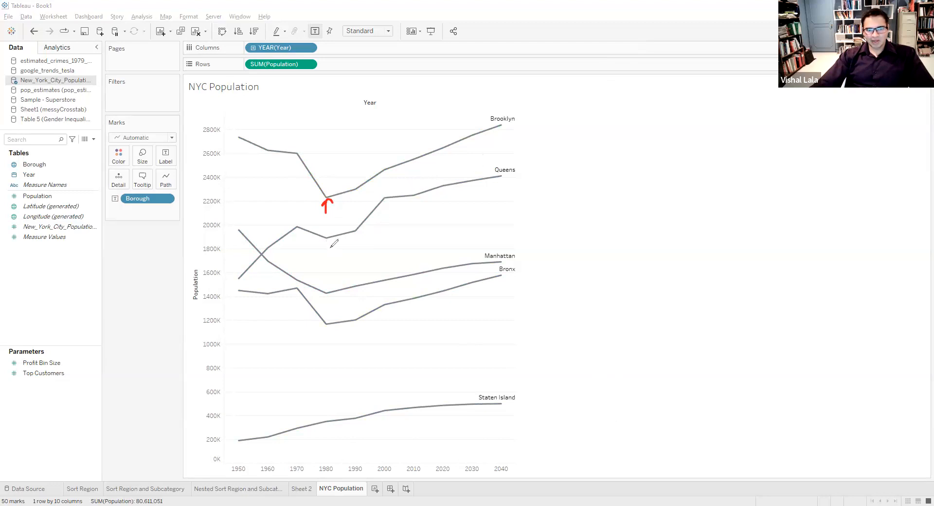
{"action": "mouse_move", "coordinate": [325, 244]}
{"action": "left_mouse_down"}
{"action": "mouse_move", "coordinate": [326, 254]}
{"action": "mouse_move", "coordinate": [328, 242]}
{"action": "left_mouse_up"}
{"action": "mouse_move", "coordinate": [325, 324]}
{"action": "left_mouse_down"}
{"action": "mouse_move", "coordinate": [326, 336]}
{"action": "mouse_move", "coordinate": [329, 327]}
{"action": "left_mouse_up"}
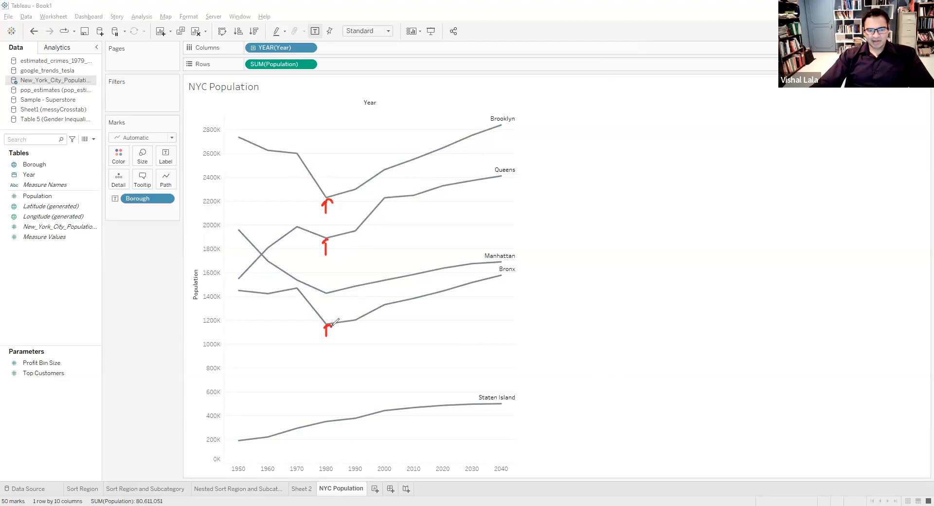
{"action": "mouse_move", "coordinate": [326, 296]}
{"action": "left_mouse_down"}
{"action": "mouse_move", "coordinate": [326, 308]}
{"action": "mouse_move", "coordinate": [329, 296]}
{"action": "left_mouse_up"}
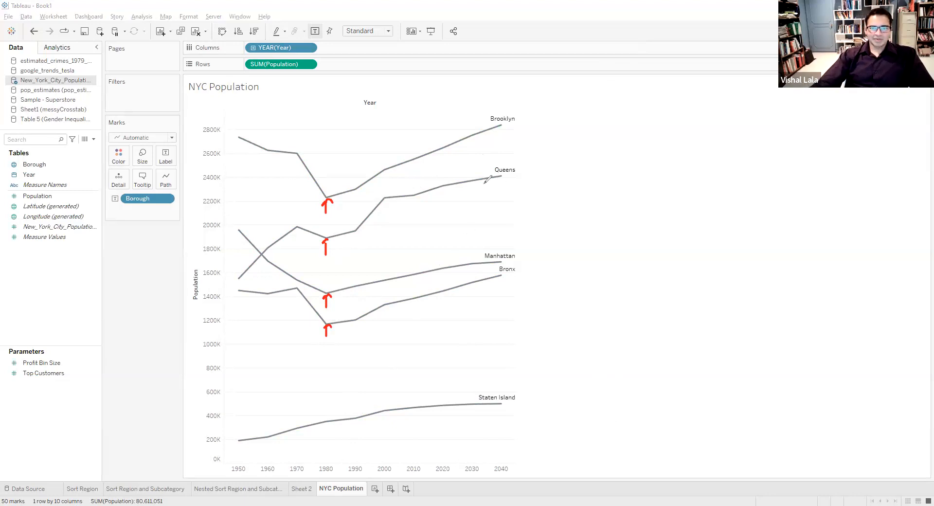
{"action": "mouse_move", "coordinate": [430, 157]}
{"action": "left_mouse_down"}
{"action": "mouse_move", "coordinate": [496, 157]}
{"action": "mouse_move", "coordinate": [503, 144]}
{"action": "left_mouse_up"}
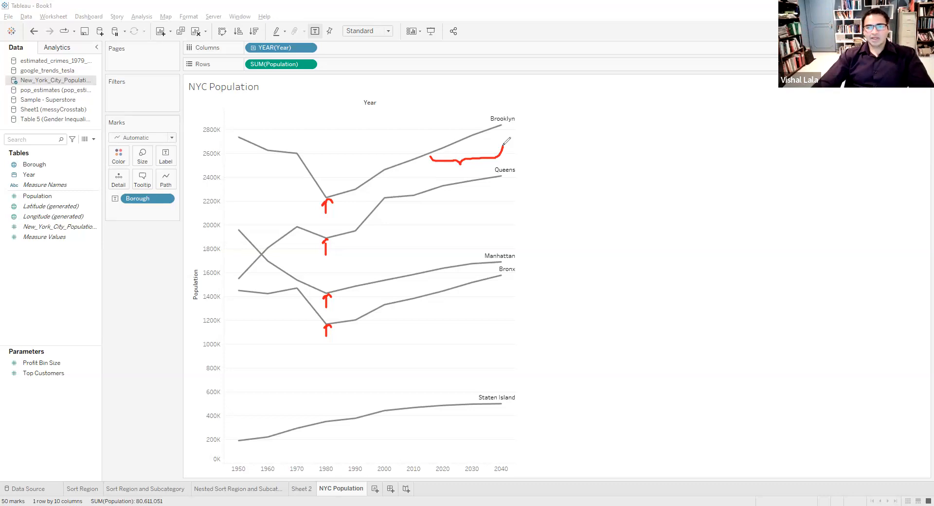
Clear the chart annotations, switch to the Explore and Tidy slides, and go to the Union slide on page 62
{"action": "key", "text": "Escape"}
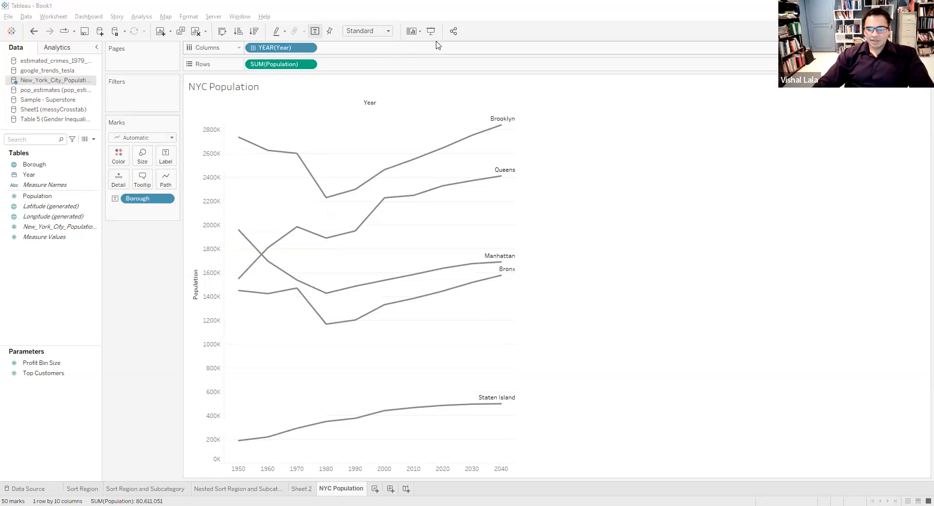
{"action": "key", "text": "alt+Tab"}
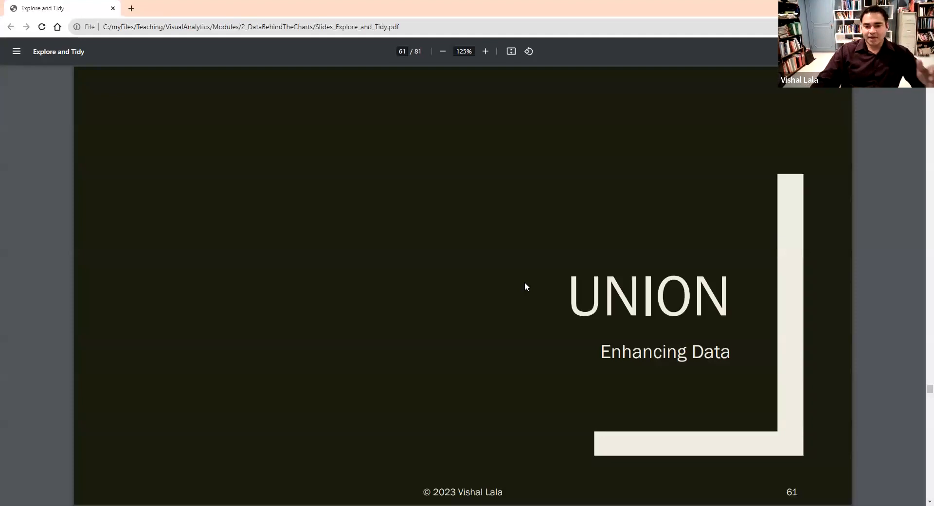
{"action": "key", "text": "Right"}
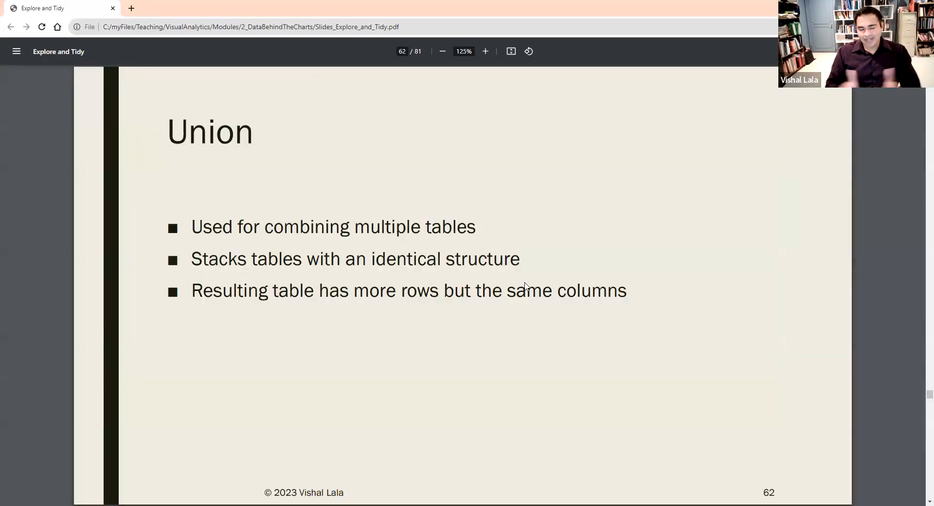
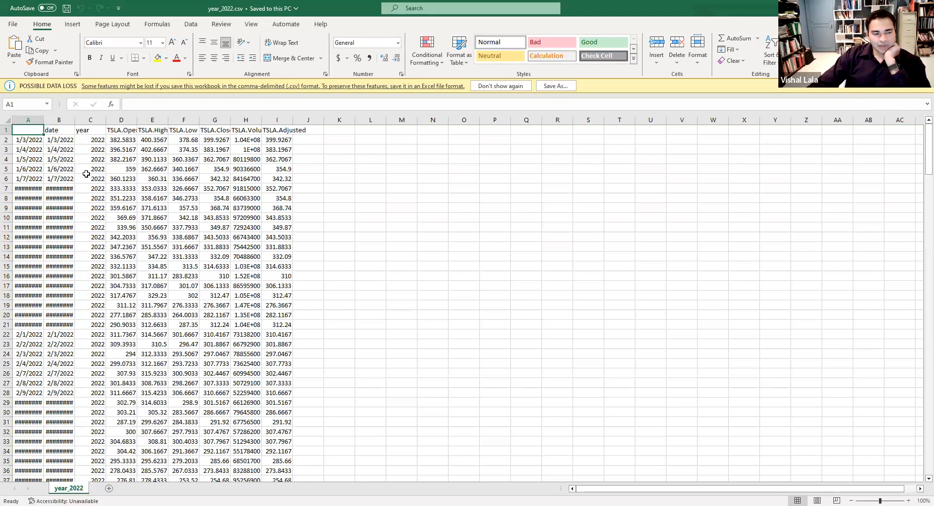
Widen the date column in the year_2022.csv and year_2015.csv spreadsheets to examine their matching column structure
{"action": "double_click", "coordinate": [74, 121]}
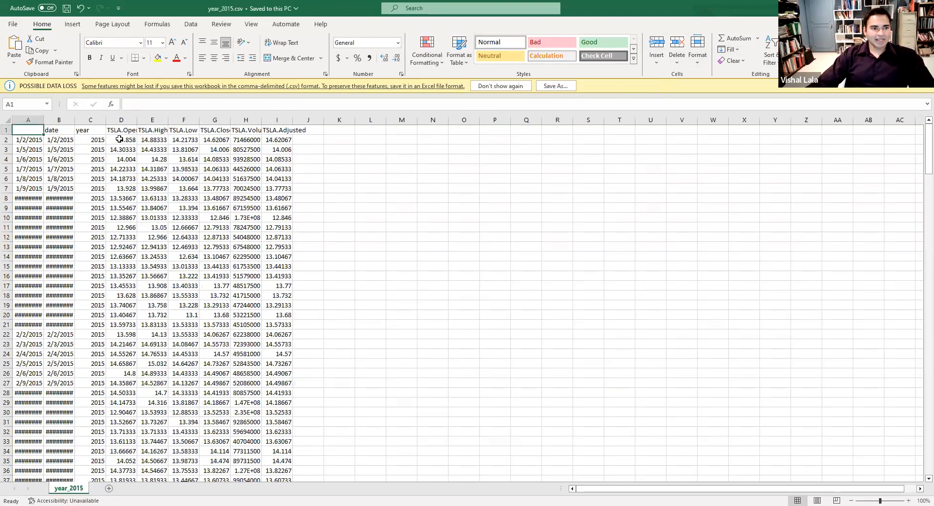
{"action": "double_click", "coordinate": [75, 120]}
{"action": "left_click", "coordinate": [73, 119]}
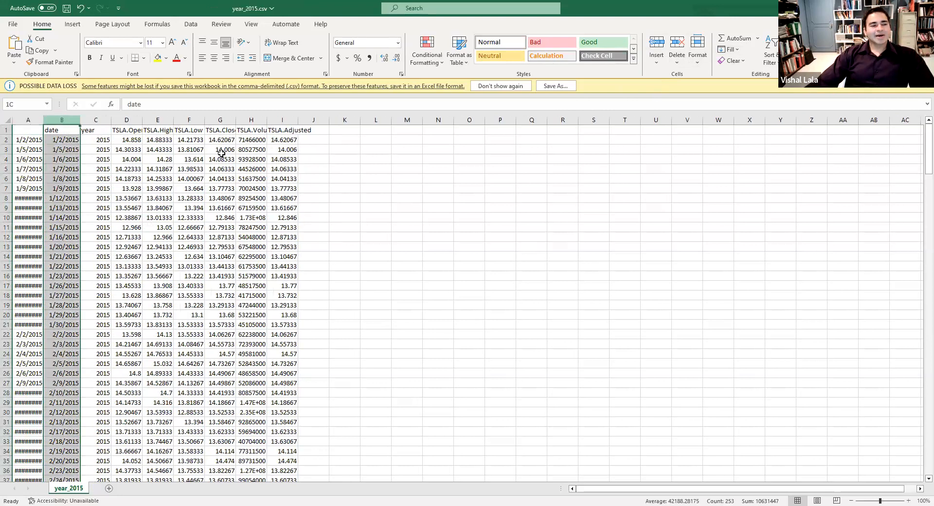
{"action": "key", "text": "ctrl+shift+Right"}
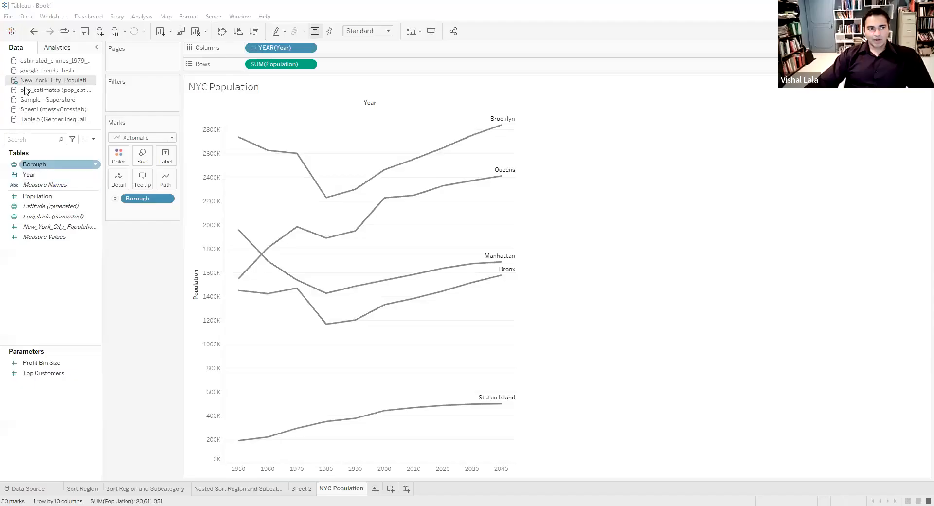
Return to Tableau and connect to the text file year_2015.csv in the Data_Union folder
{"action": "left_click", "coordinate": [12, 32]}
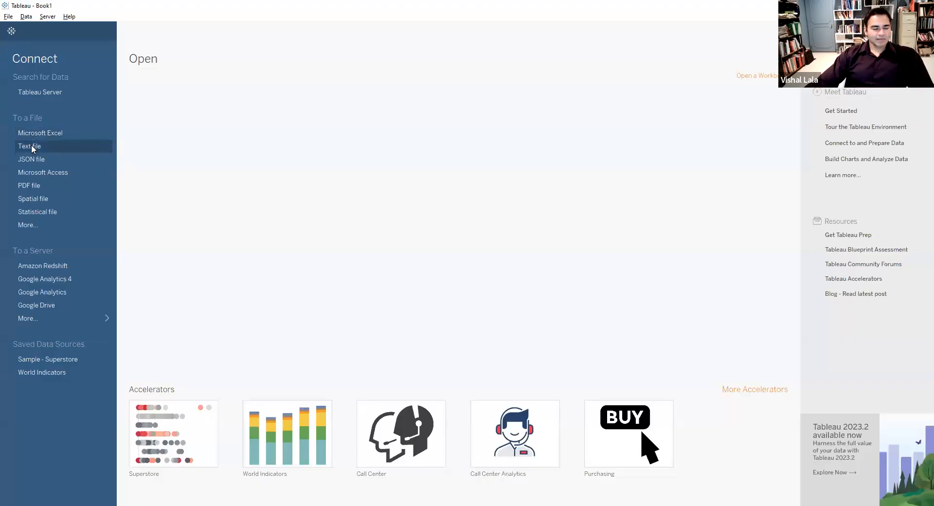
{"action": "left_click", "coordinate": [31, 146]}
{"action": "left_click", "coordinate": [136, 35]}
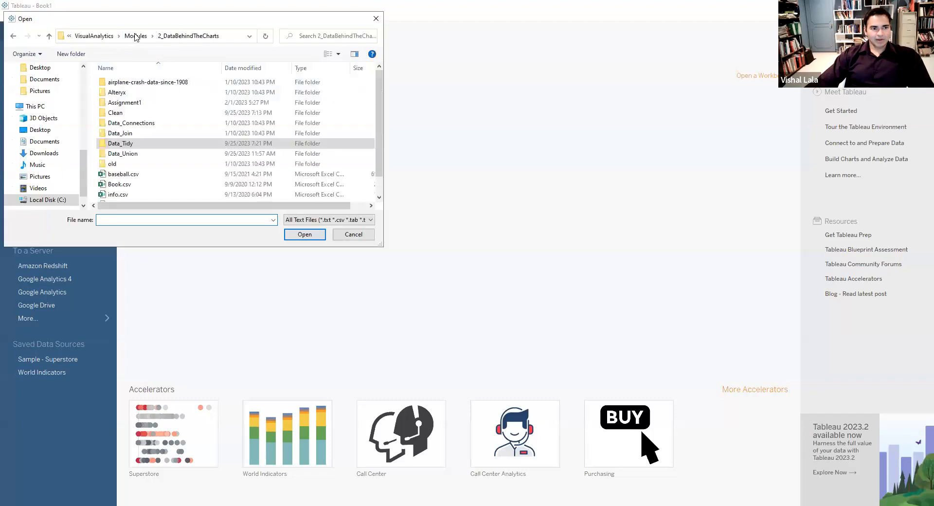
{"action": "double_click", "coordinate": [122, 153]}
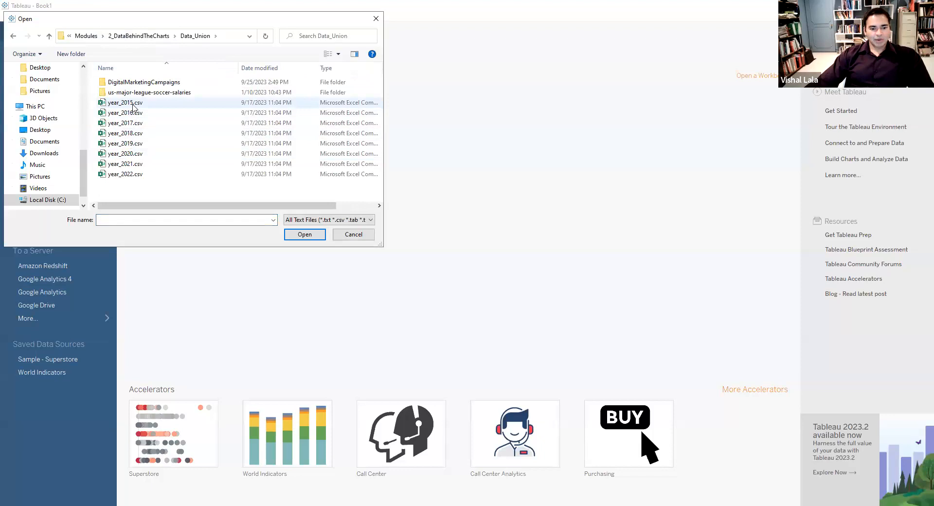
{"action": "left_click", "coordinate": [400, 495]}
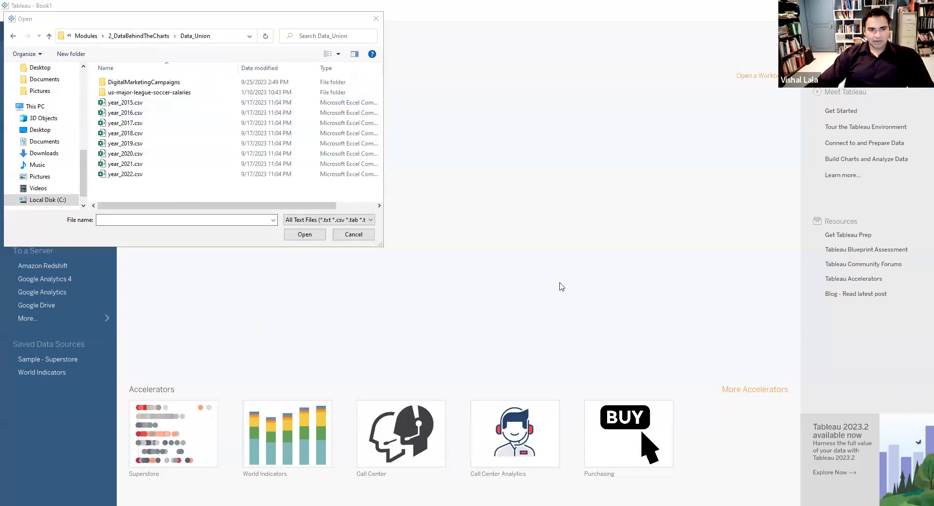
{"action": "double_click", "coordinate": [127, 103]}
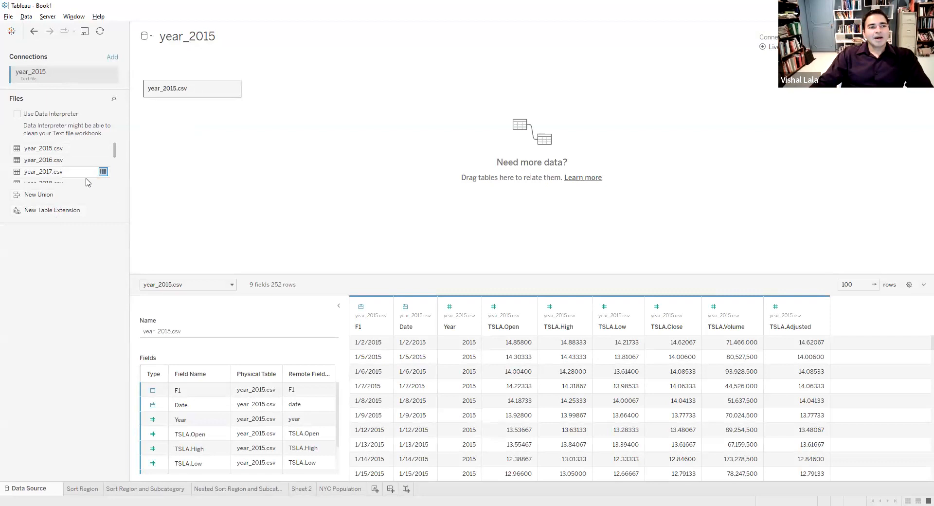
Try to union year_2016.csv with the year_2015.csv table on the canvas and check the data preview
{"action": "scroll", "coordinate": [77, 168], "scroll_direction": "down", "scroll_amount": 3}
{"action": "scroll", "coordinate": [76, 168], "scroll_direction": "up", "scroll_amount": 3}
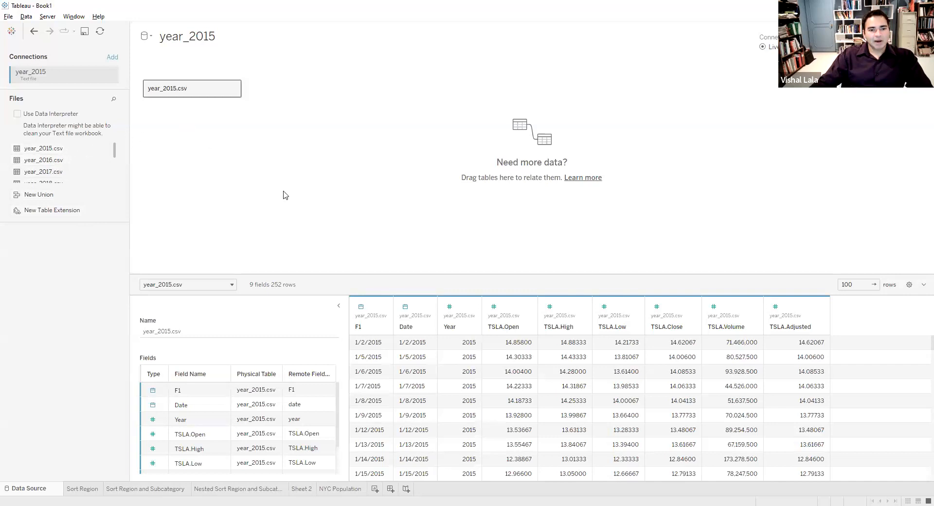
{"action": "left_click", "coordinate": [339, 306]}
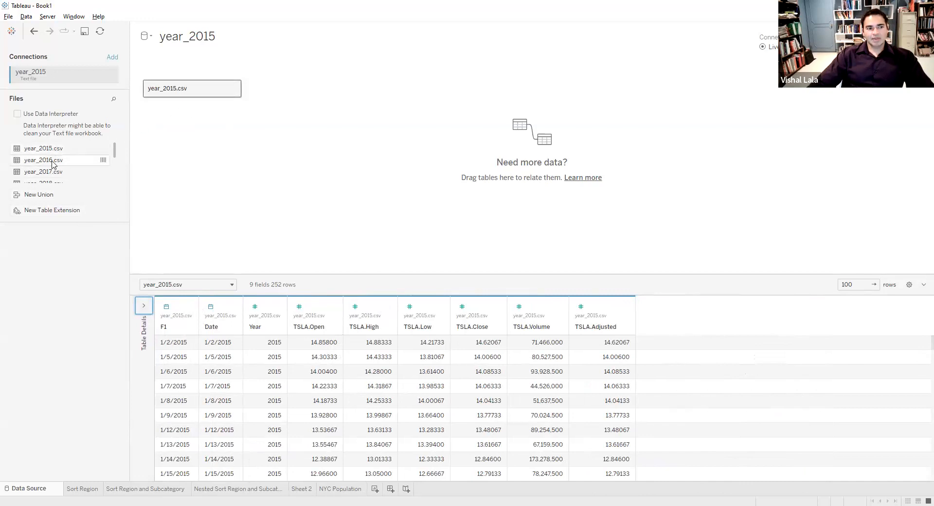
{"action": "left_click_drag", "start_coordinate": [53, 164], "coordinate": [161, 96]}
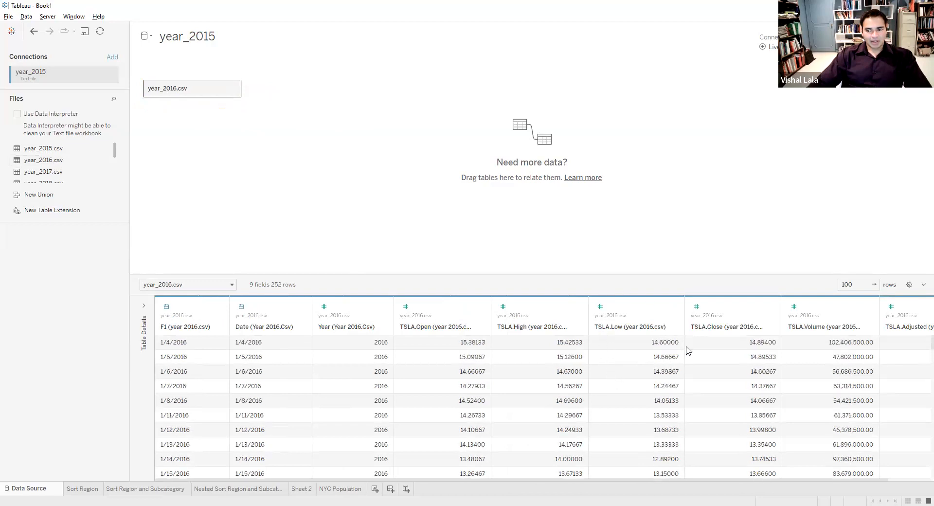
{"action": "scroll", "coordinate": [752, 422], "scroll_direction": "down", "scroll_amount": 15}
{"action": "scroll", "coordinate": [751, 423], "scroll_direction": "down", "scroll_amount": 3}
{"action": "scroll", "coordinate": [730, 404], "scroll_direction": "up", "scroll_amount": 1}
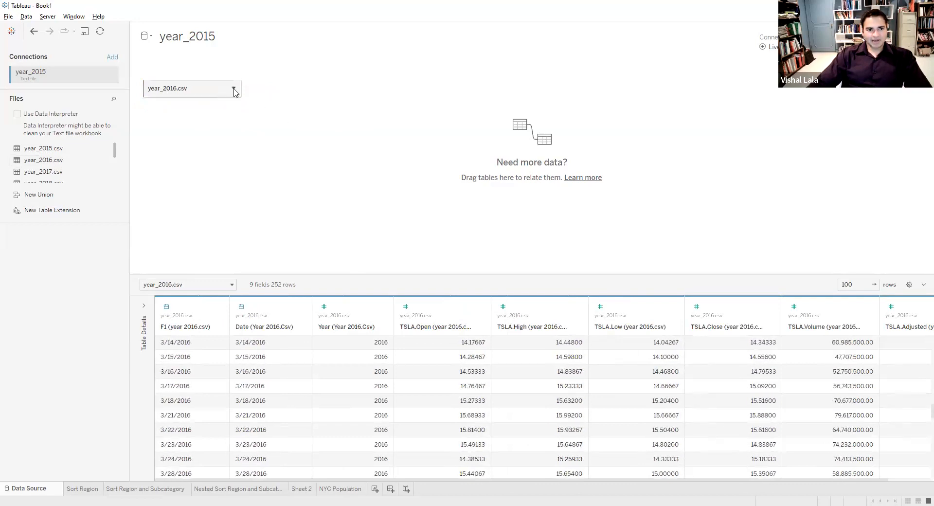
Remove year_2016.csv, add year_2015.csv back to the canvas, and try again to union year_2016.csv with it
{"action": "left_click", "coordinate": [234, 90]}
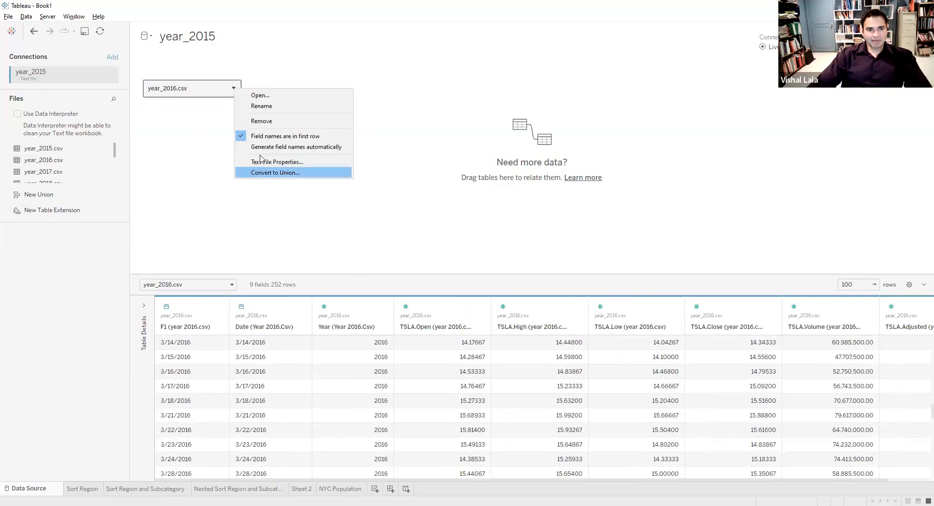
{"action": "left_click", "coordinate": [261, 121]}
{"action": "left_click_drag", "start_coordinate": [68, 148], "coordinate": [161, 80]}
{"action": "left_click_drag", "start_coordinate": [56, 162], "coordinate": [156, 91]}
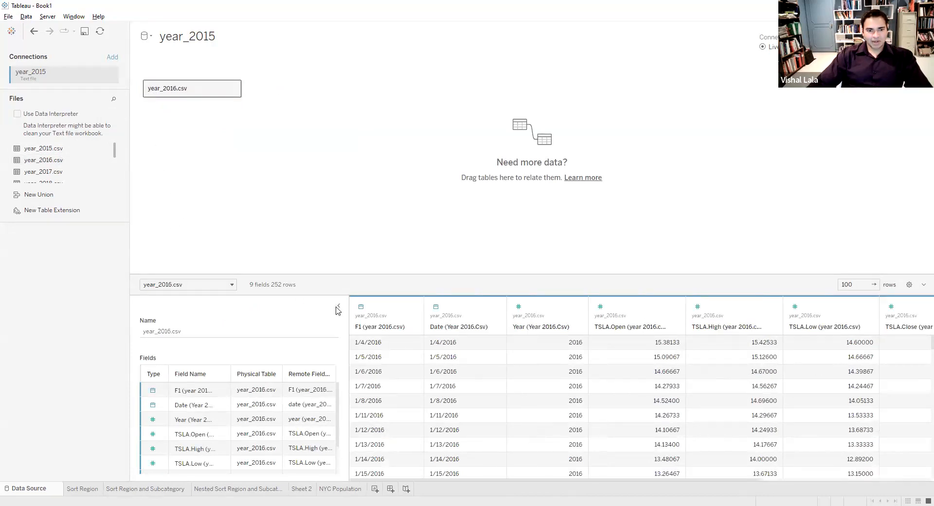
{"action": "left_click_drag", "start_coordinate": [575, 482], "coordinate": [504, 494]}
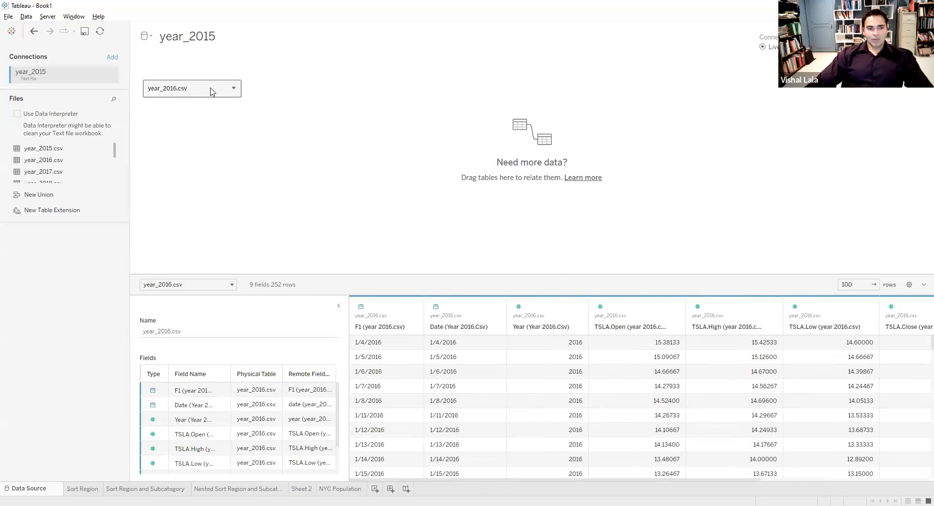
{"action": "left_click", "coordinate": [235, 90]}
{"action": "left_click", "coordinate": [224, 142]}
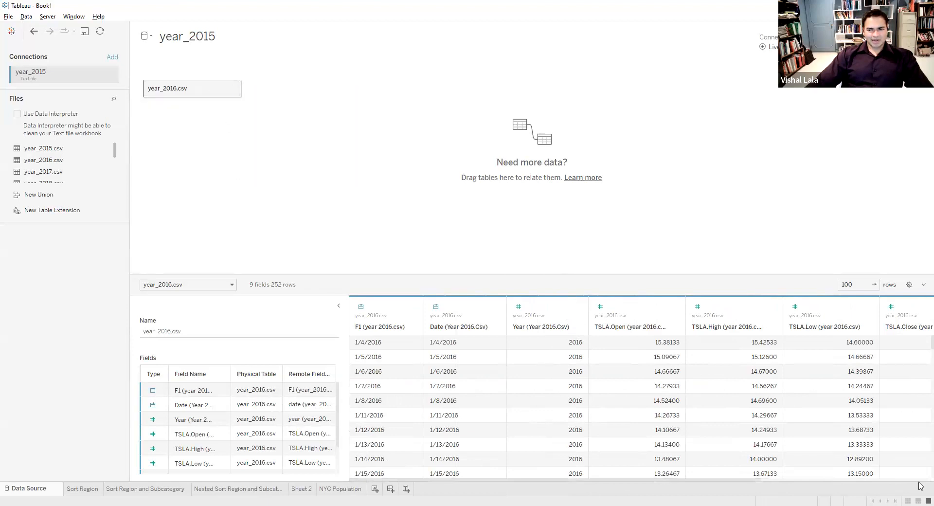
Remove the year_2016.csv table and union all the files from year_2015.csv through year_2022.csv on the canvas
{"action": "left_click", "coordinate": [234, 91]}
{"action": "left_click", "coordinate": [261, 124]}
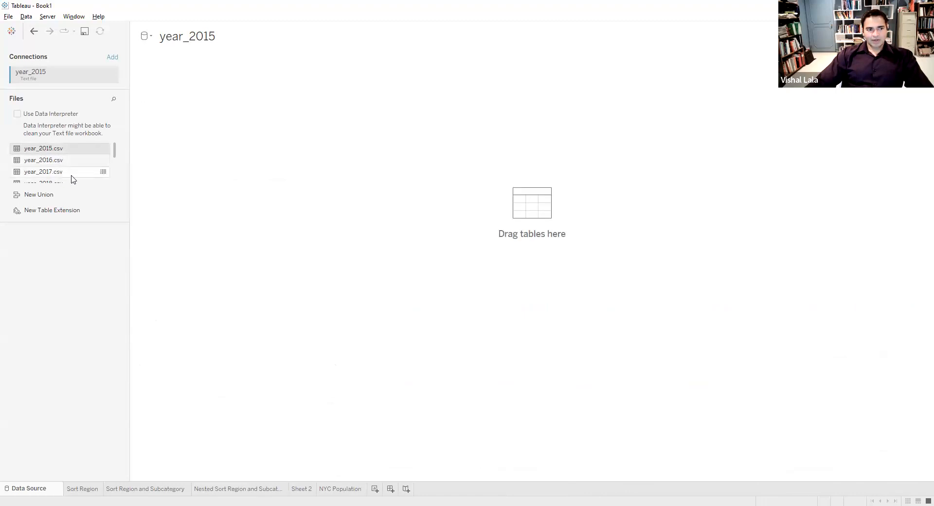
{"action": "scroll", "coordinate": [78, 180], "scroll_direction": "down", "scroll_amount": 3}
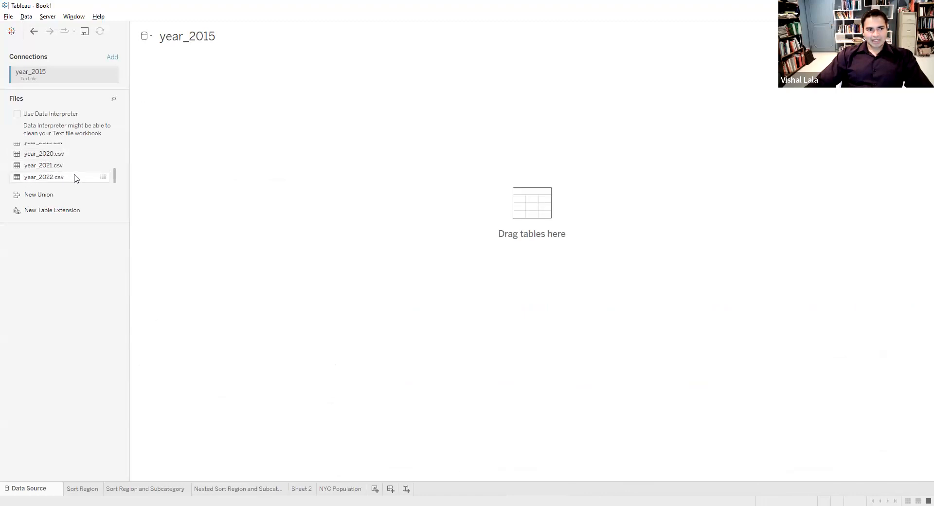
{"action": "left_click", "coordinate": [49, 178], "text": "shift"}
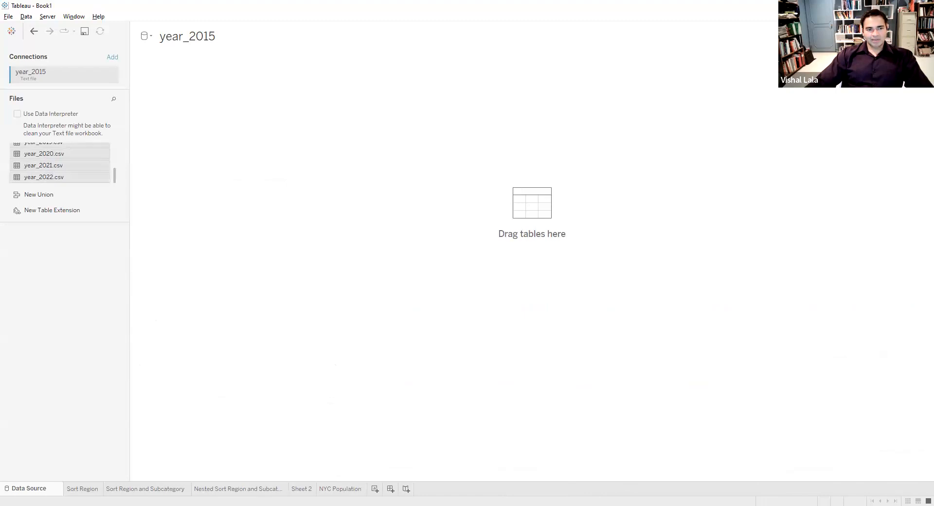
{"action": "left_click", "coordinate": [170, 138]}
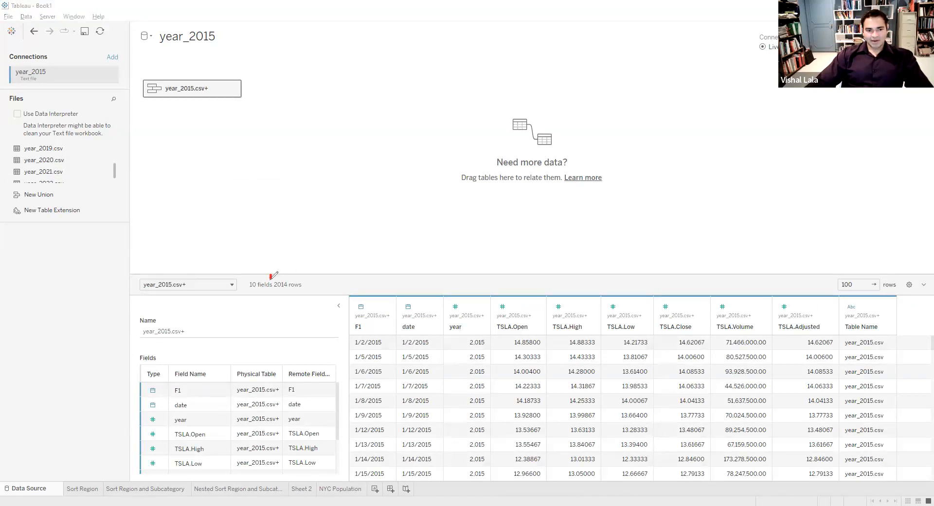
Enlarge the data preview and examine the unioned table's row count and Table Name column
{"action": "mouse_move", "coordinate": [272, 288]}
{"action": "left_mouse_down"}
{"action": "mouse_move", "coordinate": [317, 296]}
{"action": "mouse_move", "coordinate": [316, 256]}
{"action": "mouse_move", "coordinate": [275, 270]}
{"action": "left_mouse_up"}
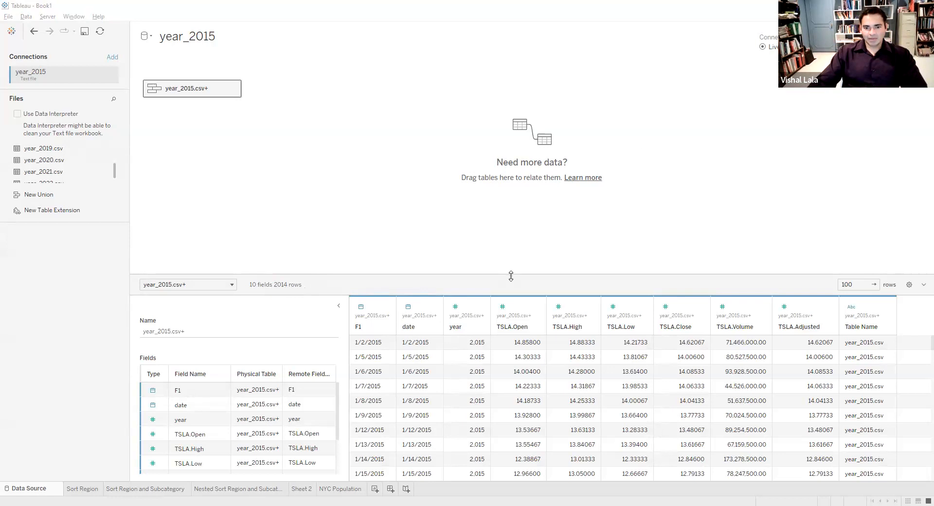
{"action": "left_click_drag", "start_coordinate": [510, 275], "coordinate": [508, 163]}
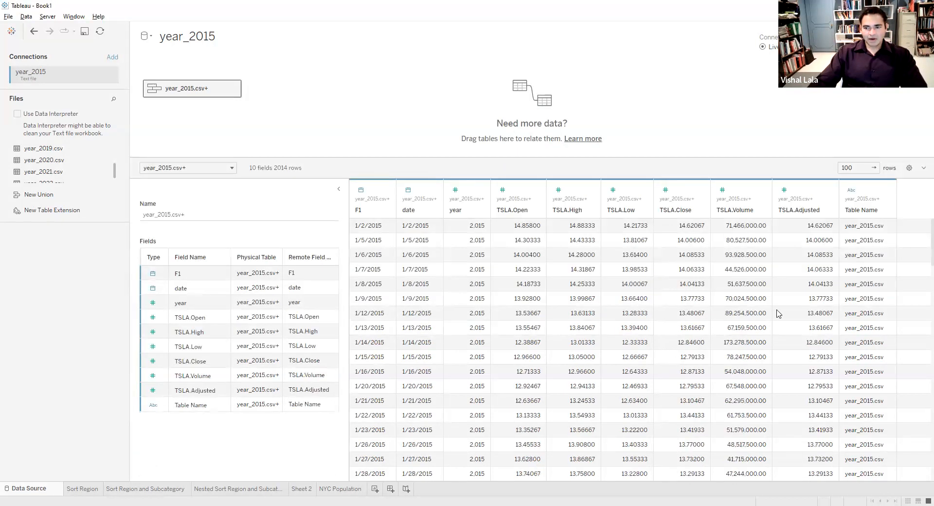
{"action": "scroll", "coordinate": [789, 314], "scroll_direction": "down", "scroll_amount": 13}
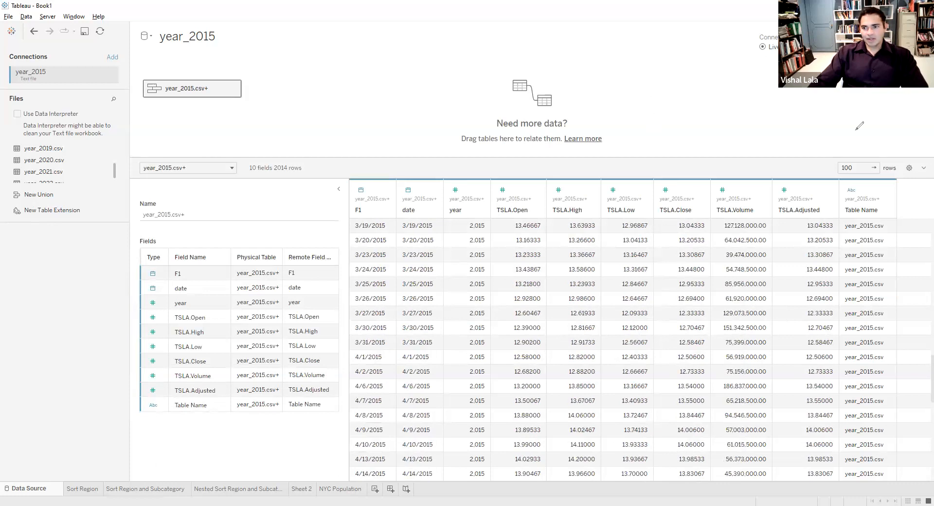
{"action": "mouse_move", "coordinate": [866, 122]}
{"action": "left_mouse_down"}
{"action": "mouse_move", "coordinate": [868, 179]}
{"action": "mouse_move", "coordinate": [860, 182]}
{"action": "mouse_move", "coordinate": [881, 170]}
{"action": "left_mouse_up"}
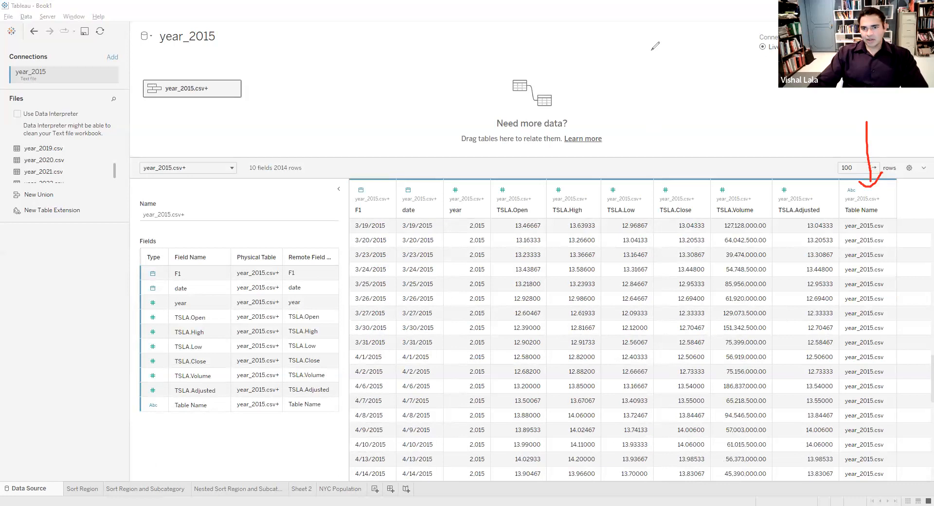
{"action": "left_click", "coordinate": [665, 71]}
{"action": "scroll", "coordinate": [902, 415], "scroll_direction": "down", "scroll_amount": 10}
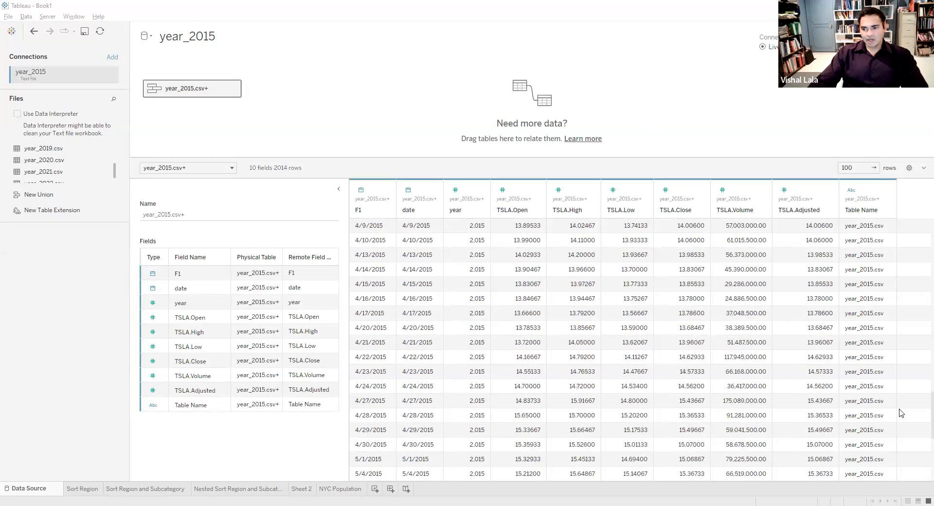
Set the number of rows in the data preview to 5000
{"action": "double_click", "coordinate": [855, 165]}
{"action": "type", "text": "3"}
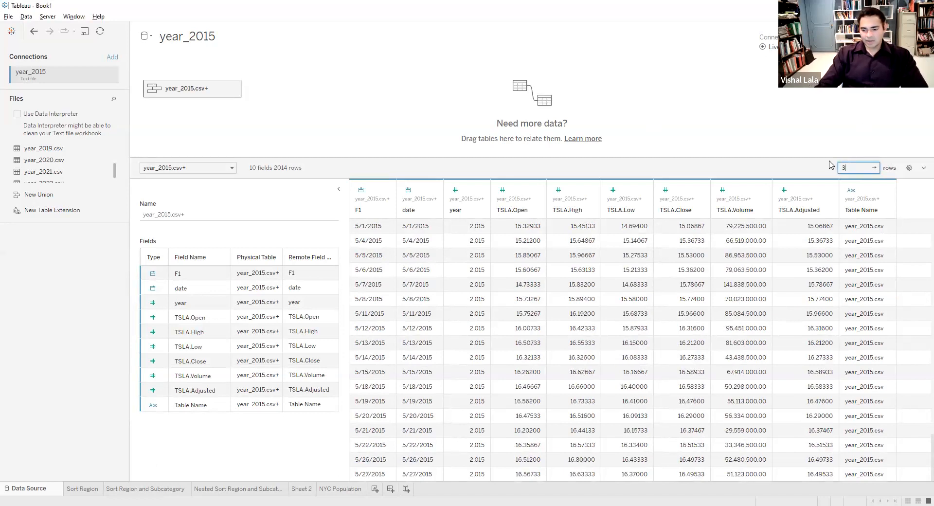
{"action": "key", "text": "BackSpace"}
{"action": "type", "text": "5000"}
{"action": "key", "text": "Return"}
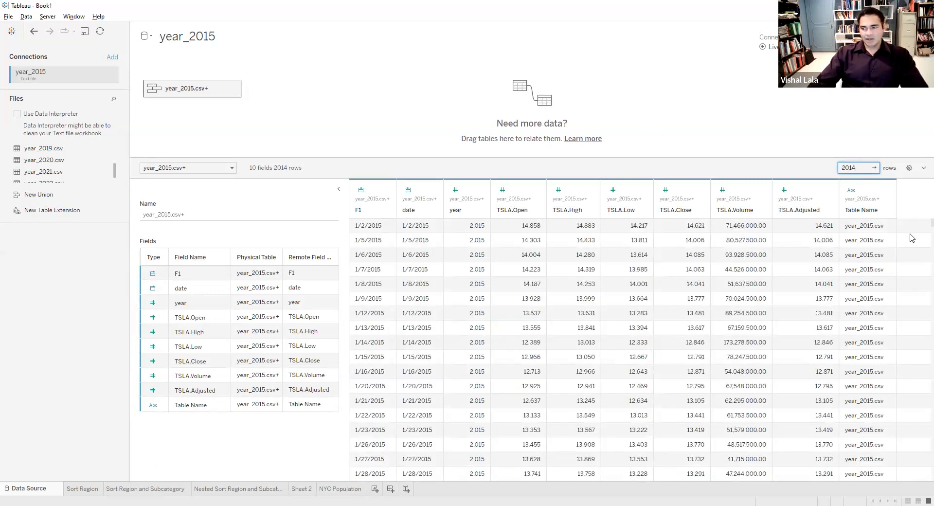
Examine the unioned rows from the 2015 file through the end of the 2022 file and collapse the table details
{"action": "scroll", "coordinate": [920, 311], "scroll_direction": "down", "scroll_amount": 10}
{"action": "scroll", "coordinate": [921, 310], "scroll_direction": "down", "scroll_amount": 20}
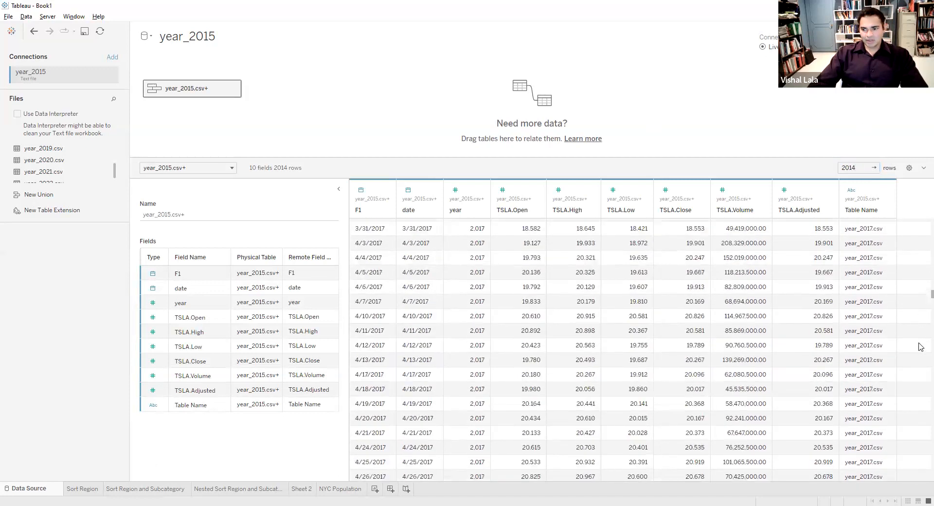
{"action": "scroll", "coordinate": [918, 390], "scroll_direction": "down", "scroll_amount": 12}
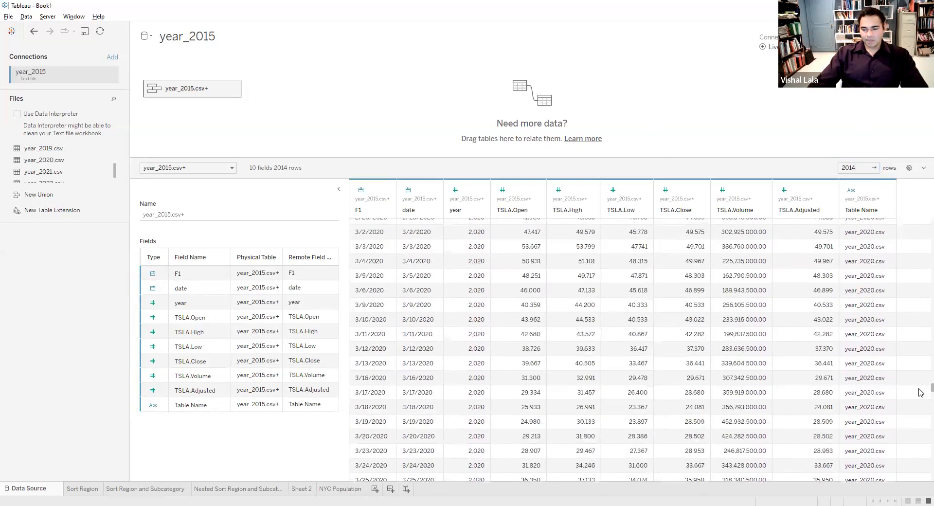
{"action": "scroll", "coordinate": [920, 392], "scroll_direction": "down", "scroll_amount": 20}
{"action": "scroll", "coordinate": [919, 481], "scroll_direction": "down", "scroll_amount": 20}
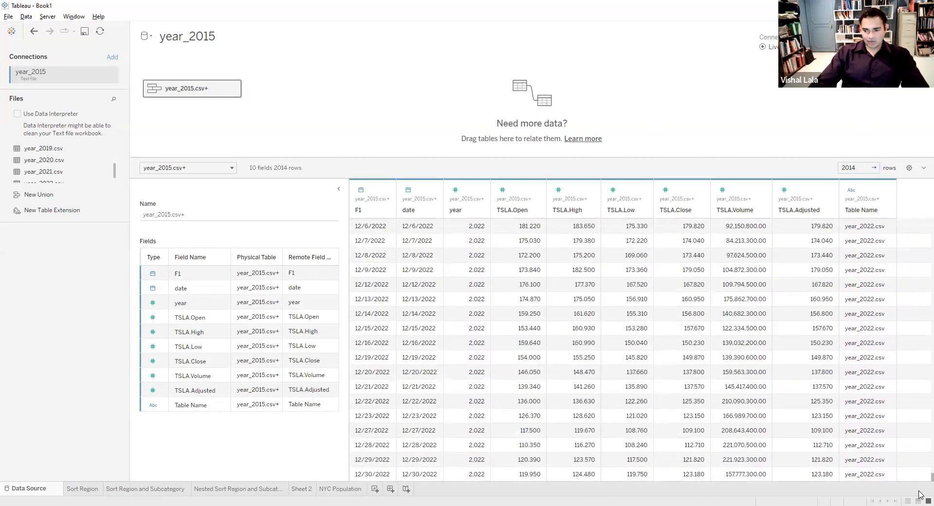
{"action": "left_click", "coordinate": [338, 191]}
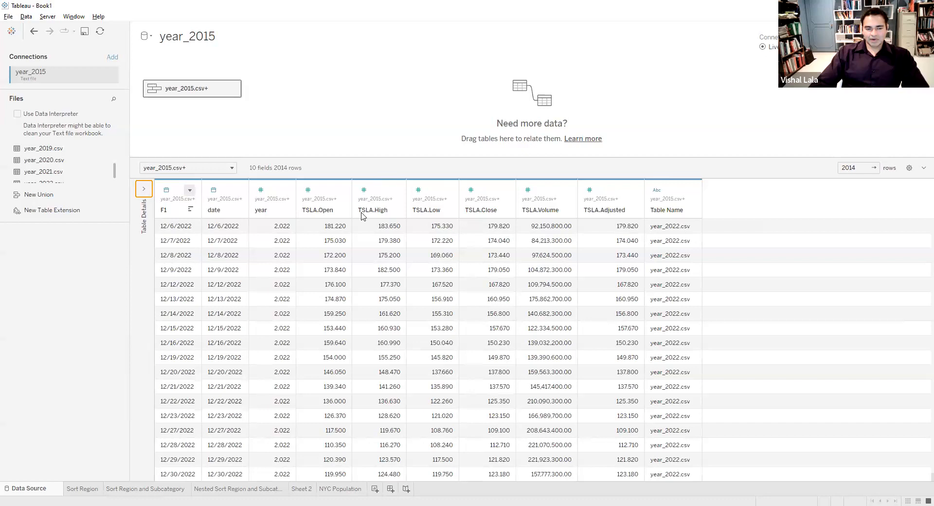
Expand the table details, make the data preview shorter, and remove the unioned year_2015.csv+ table from the canvas
{"action": "left_click", "coordinate": [144, 189]}
{"action": "left_click_drag", "start_coordinate": [381, 157], "coordinate": [383, 258]}
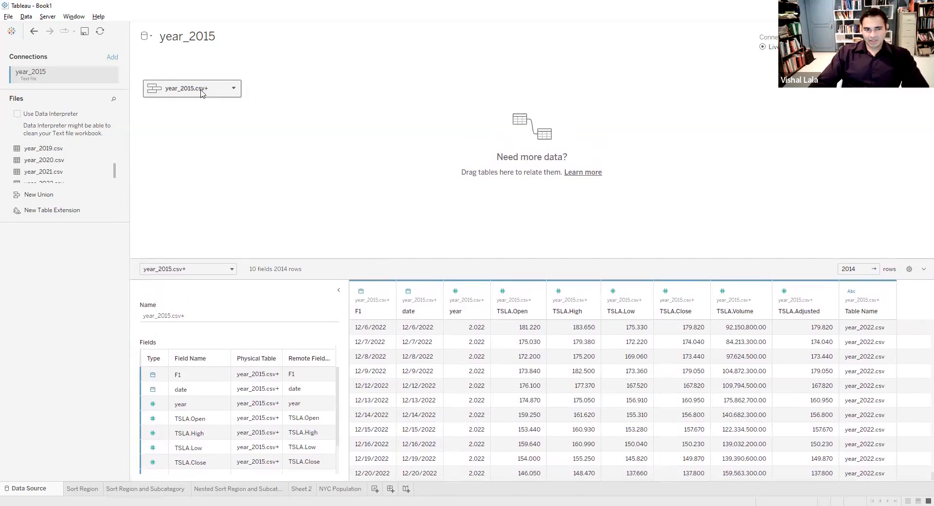
{"action": "left_click", "coordinate": [234, 89]}
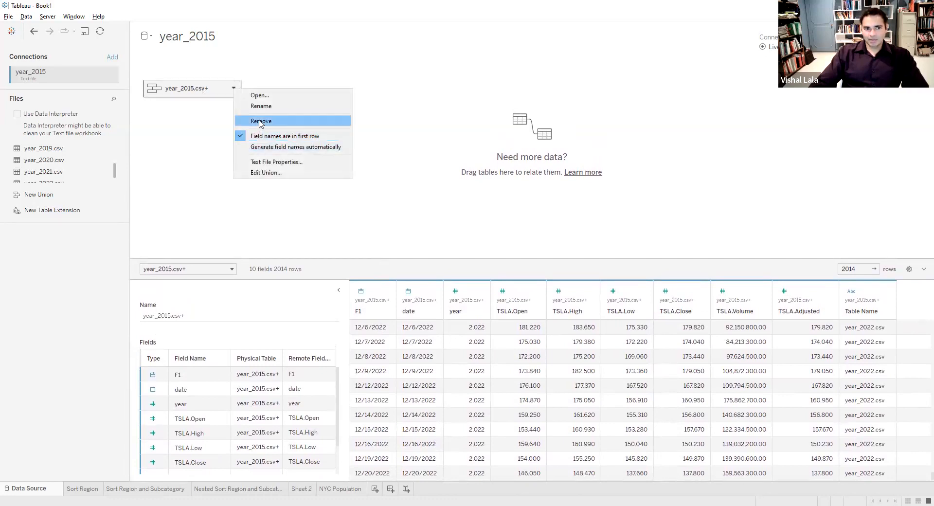
{"action": "left_click", "coordinate": [261, 121]}
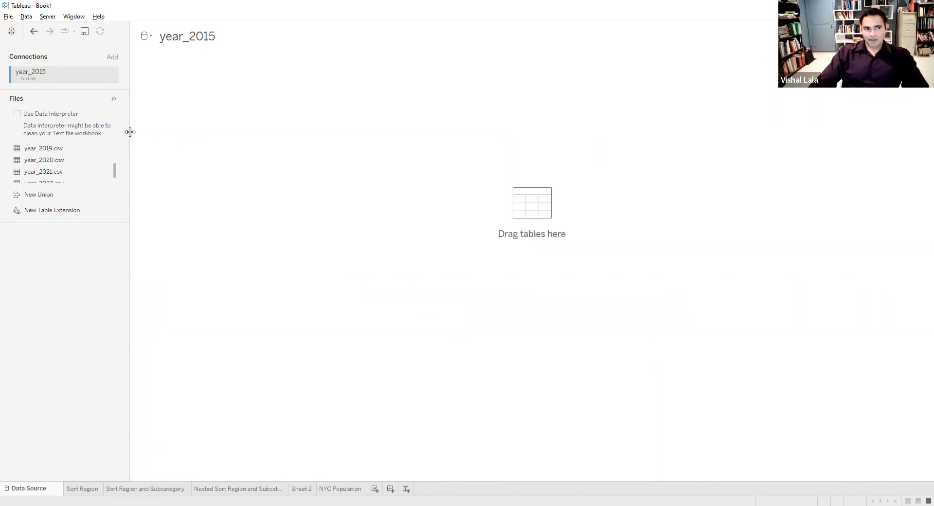
Place year_2015.csv on the canvas and try replacing it with year_2016.csv, undoing that replacement
{"action": "left_click_drag", "start_coordinate": [114, 166], "coordinate": [115, 146]}
{"action": "left_click_drag", "start_coordinate": [57, 147], "coordinate": [192, 99]}
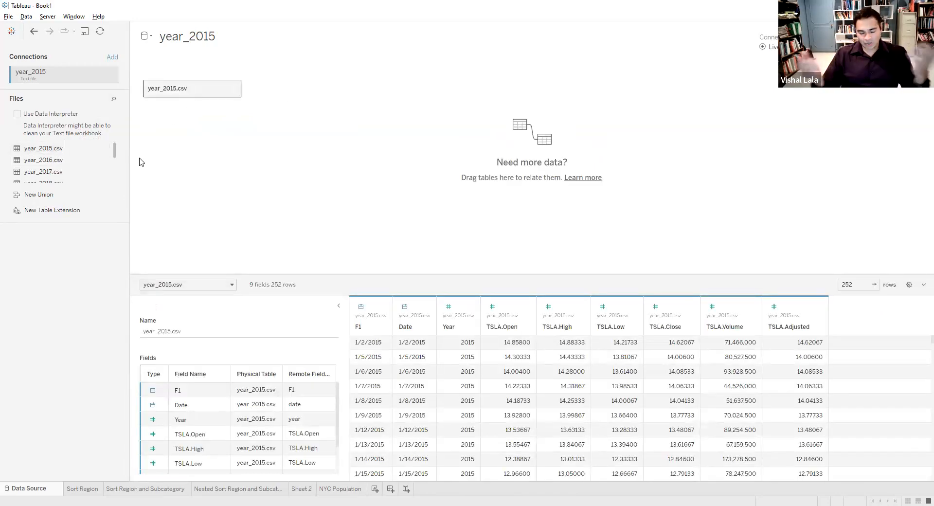
{"action": "left_click_drag", "start_coordinate": [74, 162], "coordinate": [161, 100]}
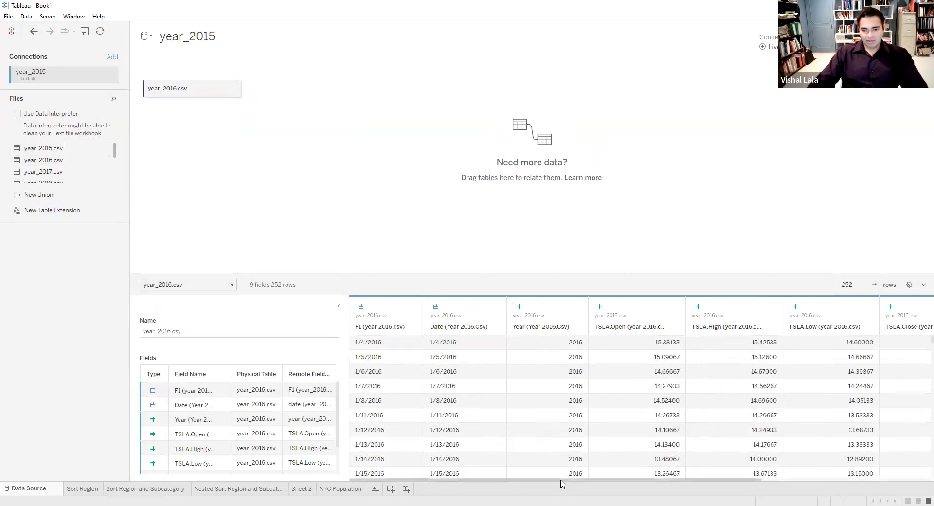
{"action": "left_click_drag", "start_coordinate": [559, 480], "coordinate": [834, 489]}
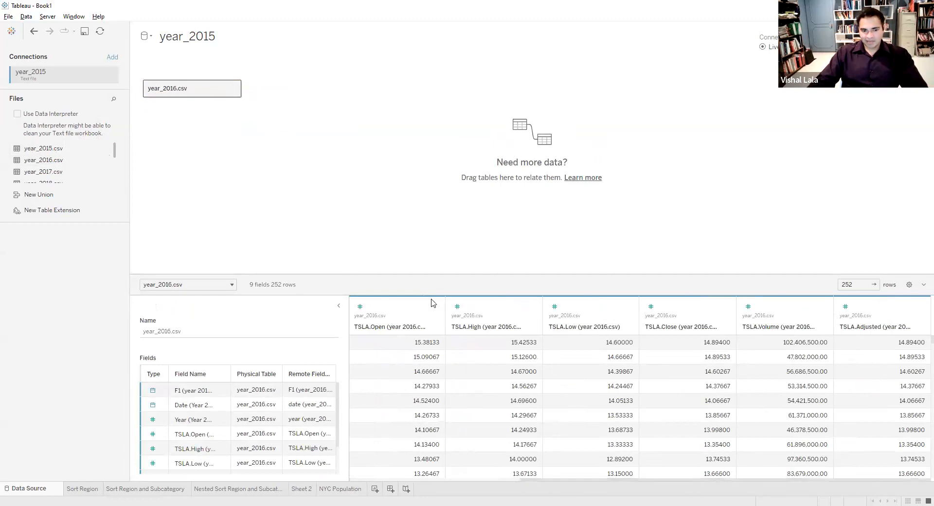
{"action": "left_click", "coordinate": [34, 32]}
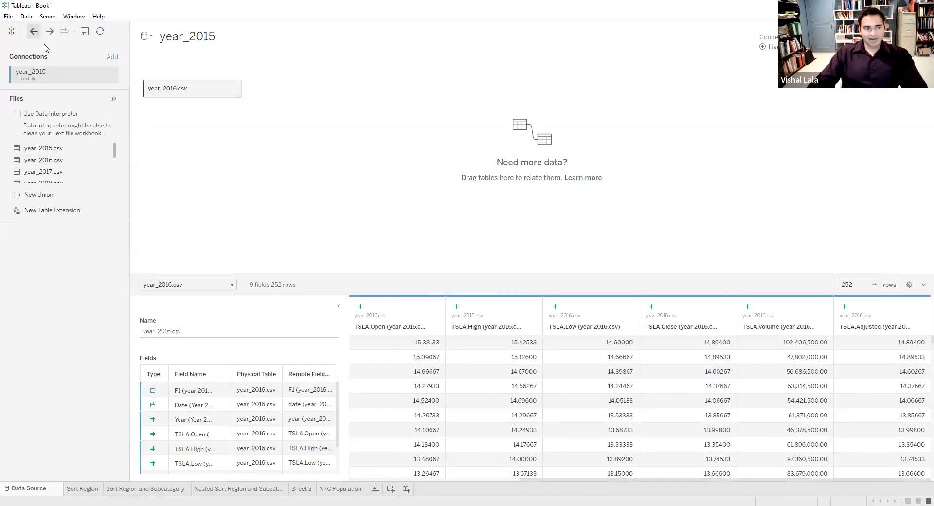
Remove the year_2015.csv table from the canvas and add the same file again
{"action": "left_click", "coordinate": [233, 88]}
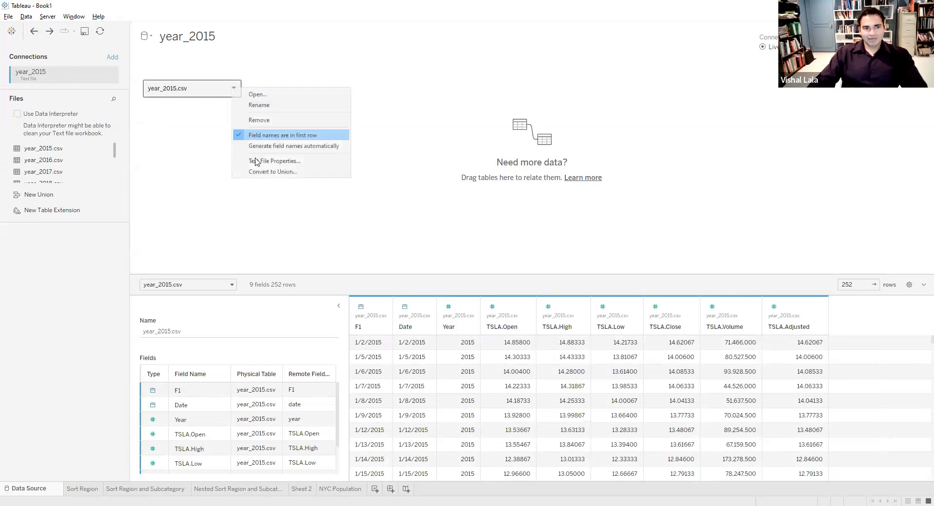
{"action": "left_click", "coordinate": [259, 120]}
{"action": "left_click_drag", "start_coordinate": [70, 151], "coordinate": [171, 101]}
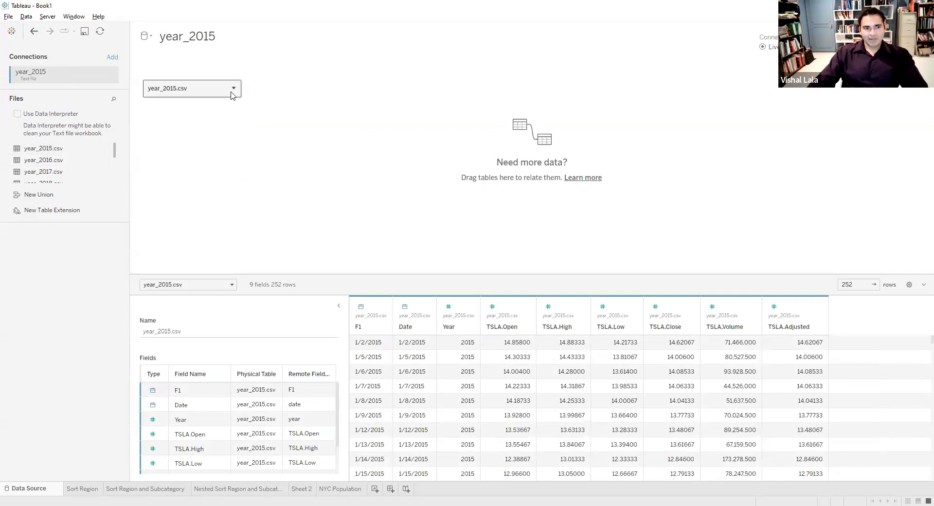
Convert year_2015.csv to a specific (manual) union and add the files year_2016.csv through year_2022.csv to it
{"action": "left_click", "coordinate": [234, 89]}
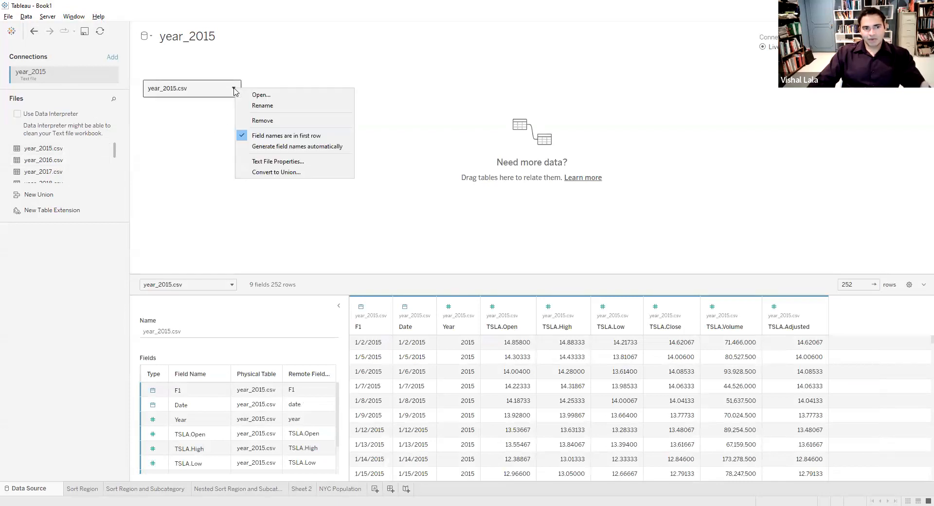
{"action": "left_click", "coordinate": [253, 173]}
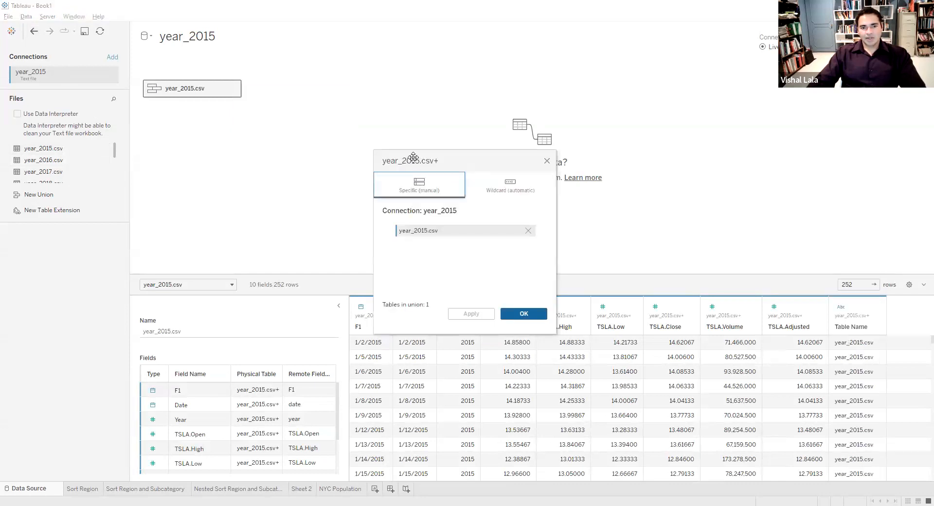
{"action": "left_click_drag", "start_coordinate": [413, 156], "coordinate": [309, 86]}
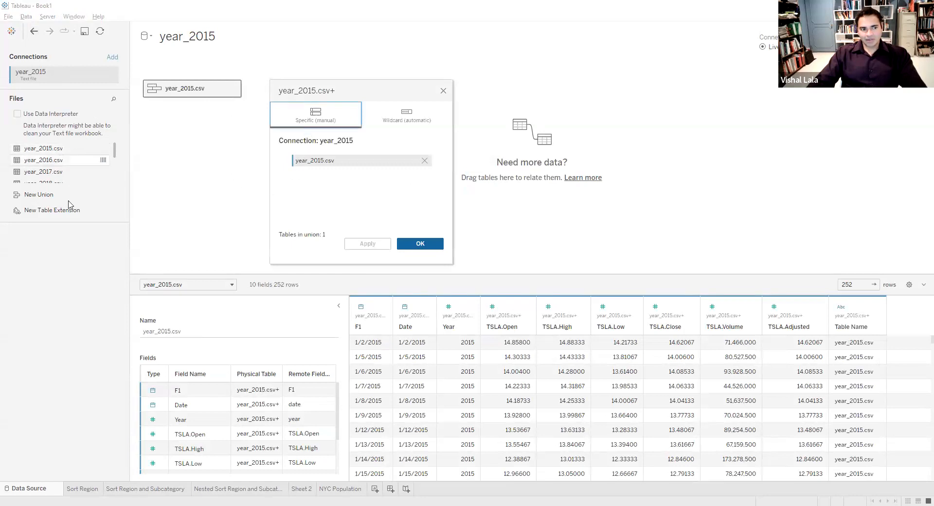
{"action": "scroll", "coordinate": [58, 167], "scroll_direction": "down", "scroll_amount": 3}
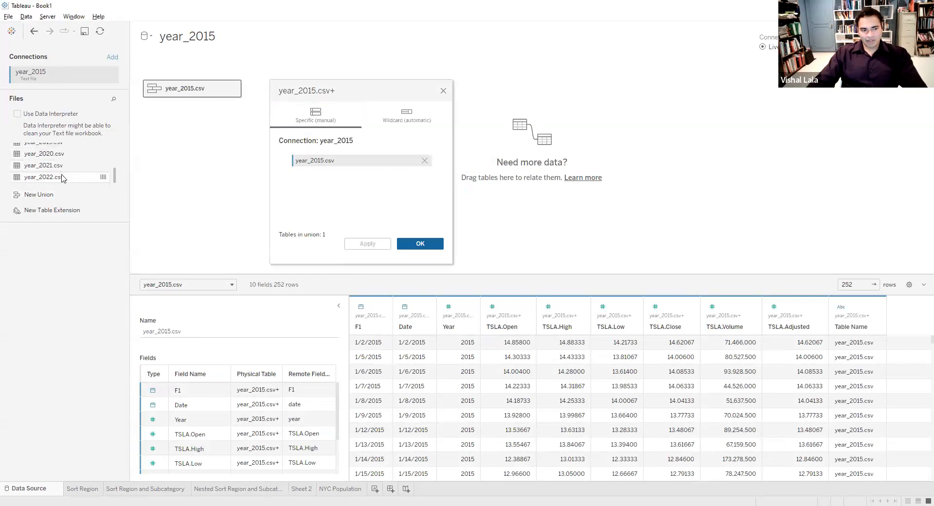
{"action": "left_click", "coordinate": [62, 176], "text": "shift"}
{"action": "left_click_drag", "start_coordinate": [64, 176], "coordinate": [314, 200]}
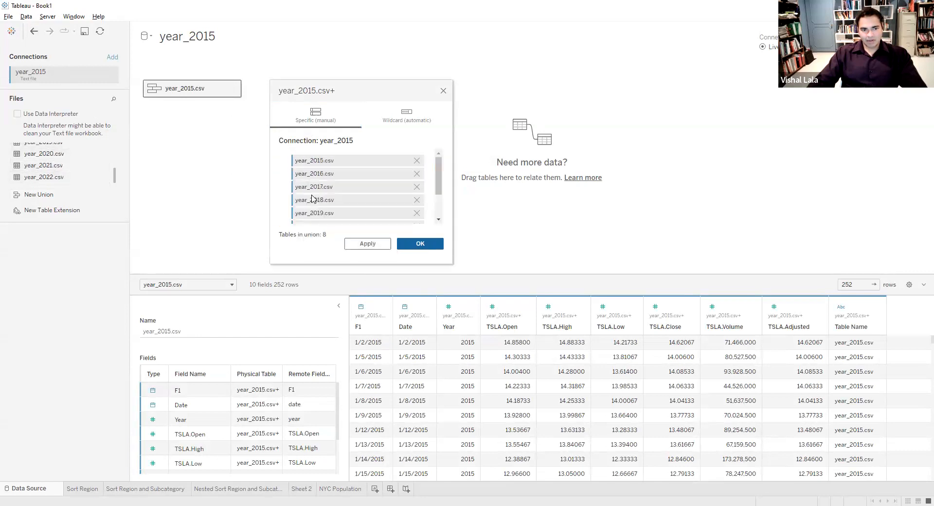
{"action": "left_click", "coordinate": [424, 246]}
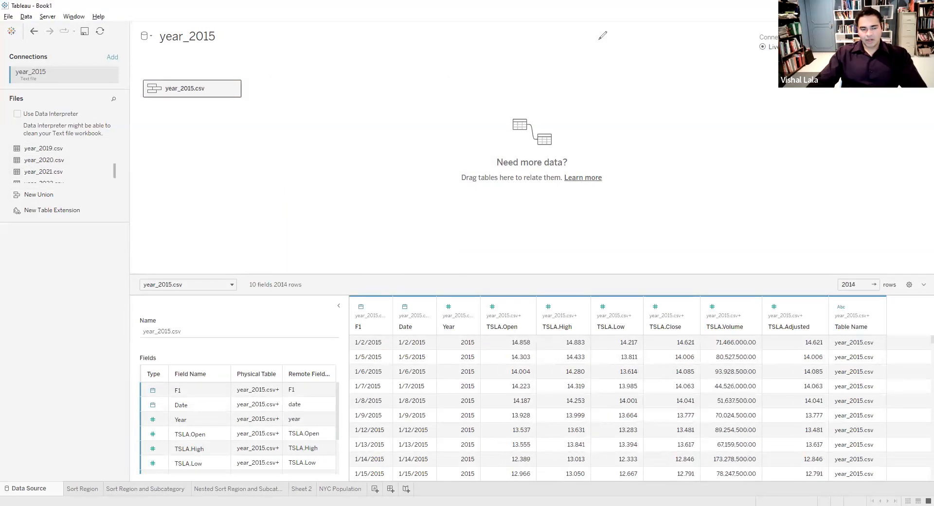
{"action": "mouse_move", "coordinate": [266, 290]}
{"action": "left_mouse_down"}
{"action": "mouse_move", "coordinate": [308, 268]}
{"action": "mouse_move", "coordinate": [271, 264]}
{"action": "mouse_move", "coordinate": [268, 298]}
{"action": "left_mouse_up"}
{"action": "key", "text": "ctrl+z"}
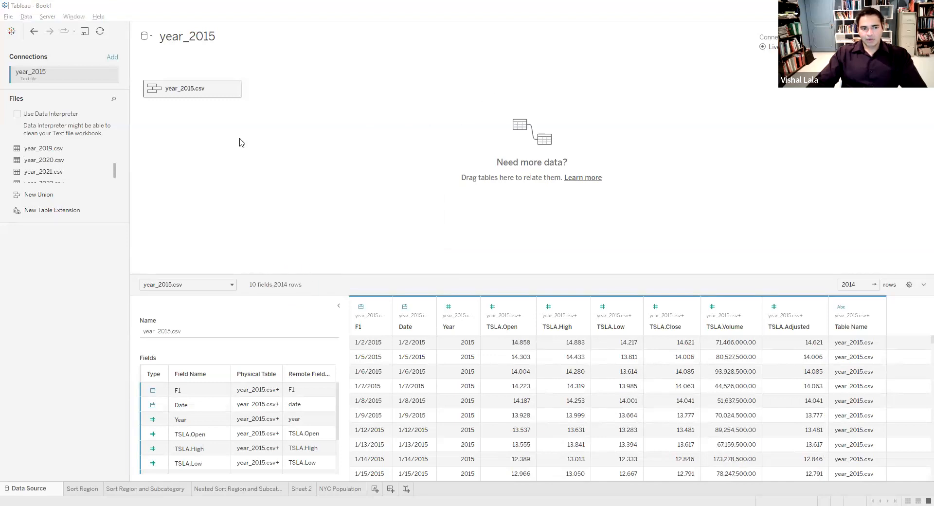
Remove the manually built union from the canvas and add year_2015.csv as a single table
{"action": "left_click", "coordinate": [233, 88]}
{"action": "left_click", "coordinate": [261, 123]}
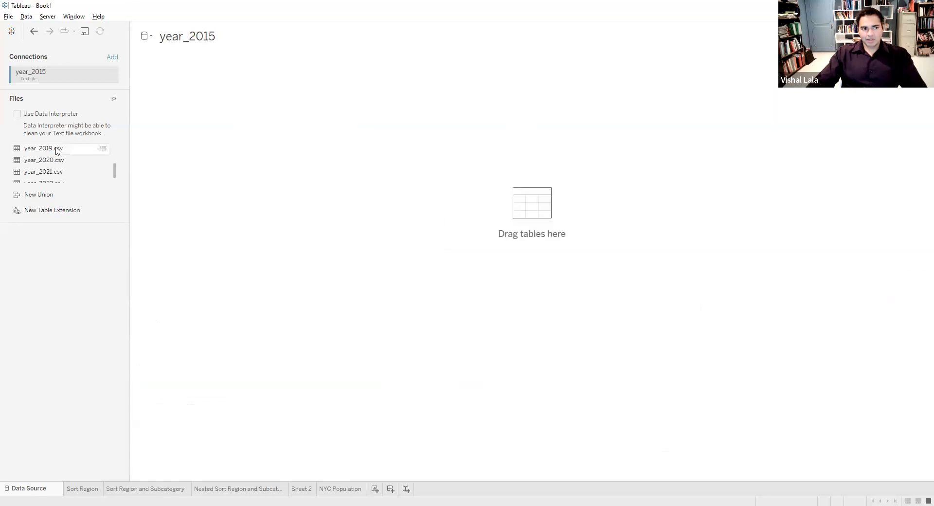
{"action": "left_click_drag", "start_coordinate": [51, 152], "coordinate": [172, 106]}
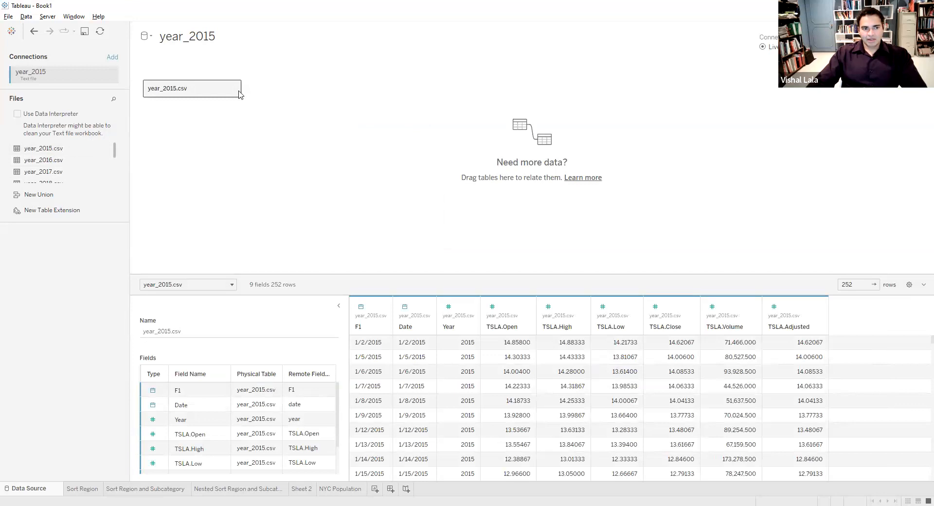
Convert the year_2015.csv table to a union and choose the wildcard (automatic) method
{"action": "left_click", "coordinate": [234, 89]}
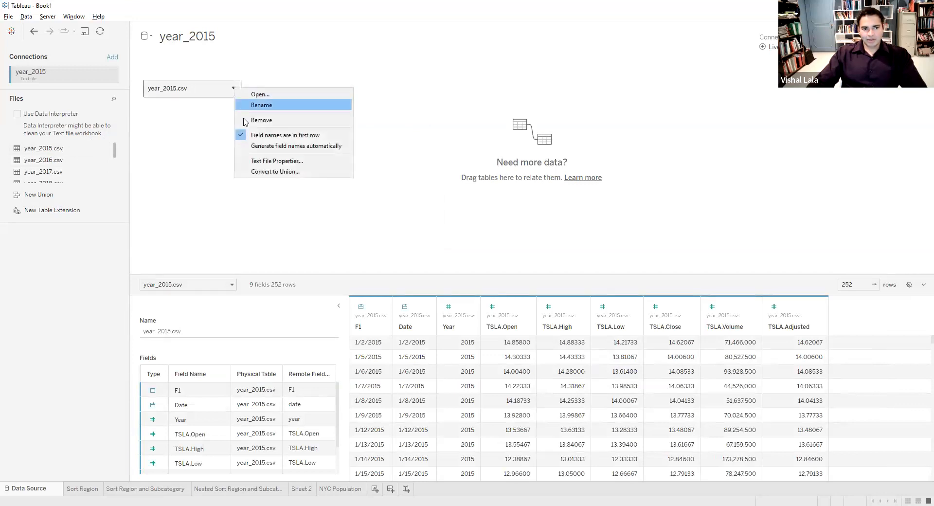
{"action": "left_click", "coordinate": [256, 172]}
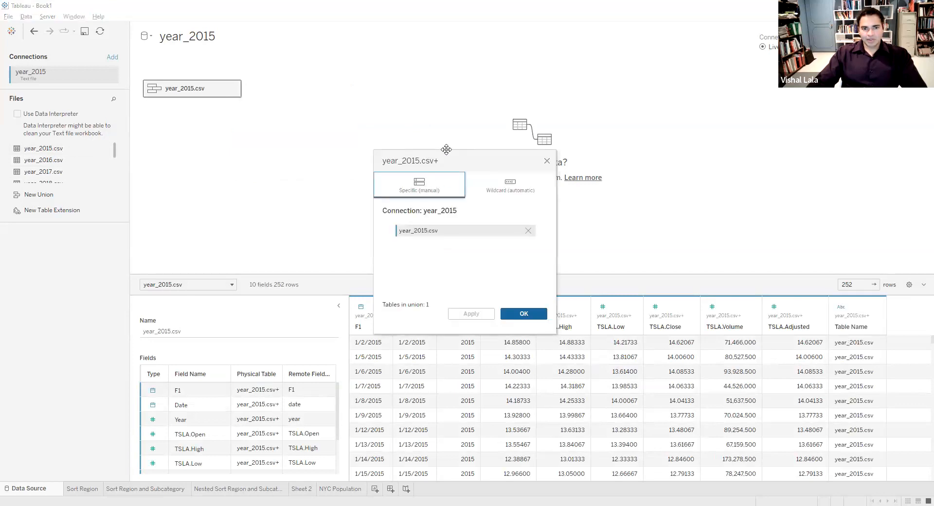
{"action": "left_click_drag", "start_coordinate": [447, 150], "coordinate": [365, 73]}
{"action": "left_click", "coordinate": [416, 108]}
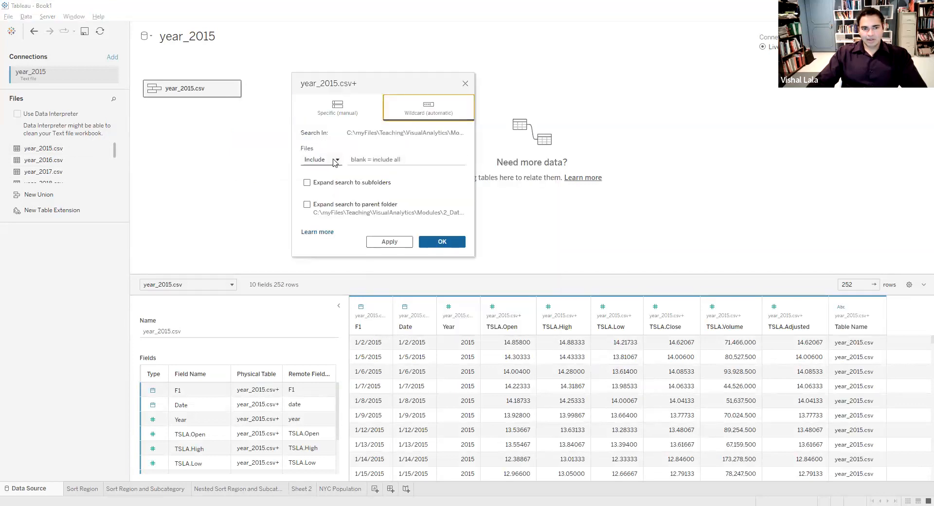
Set the wildcard union to include files matching year*.* and create the union
{"action": "left_click", "coordinate": [360, 160]}
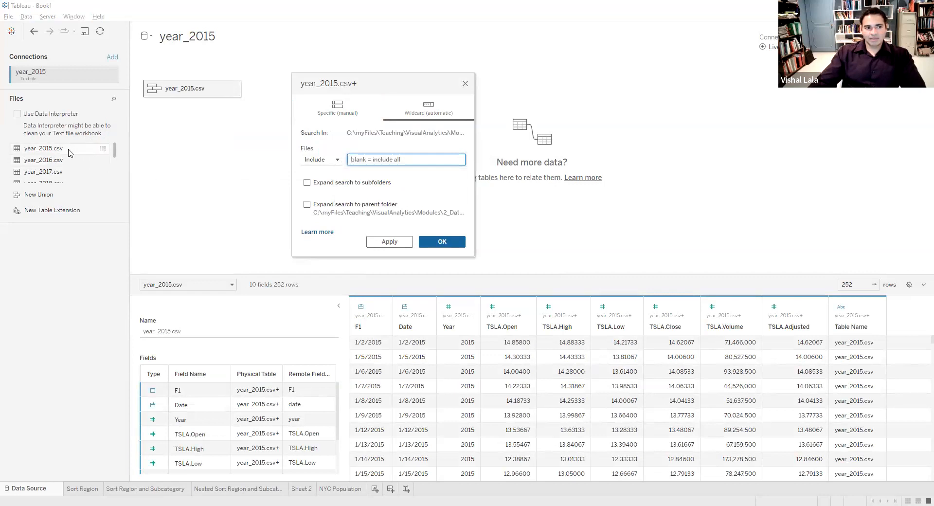
{"action": "scroll", "coordinate": [71, 154], "scroll_direction": "down", "scroll_amount": 3}
{"action": "scroll", "coordinate": [71, 153], "scroll_direction": "up", "scroll_amount": 3}
{"action": "type", "text": "year*.*"}
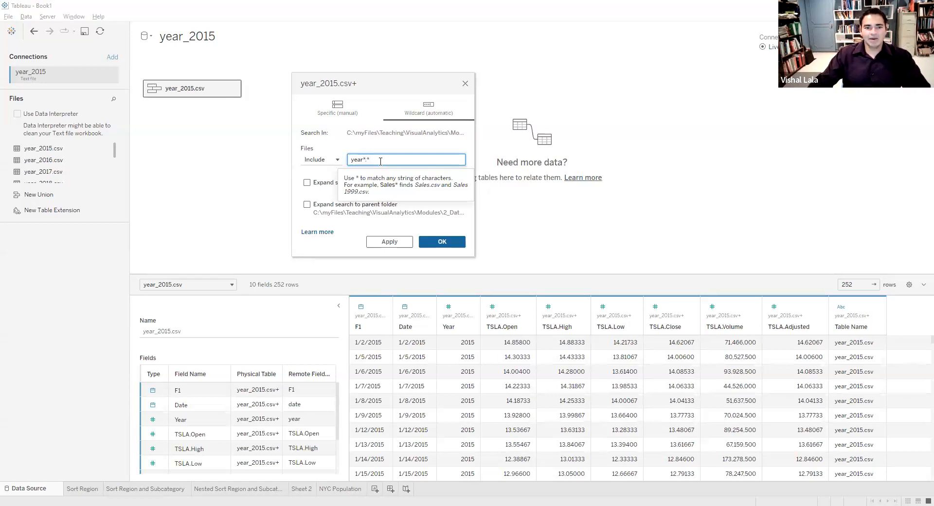
{"action": "key", "text": "BackSpace"}
{"action": "key", "text": "BackSpace"}
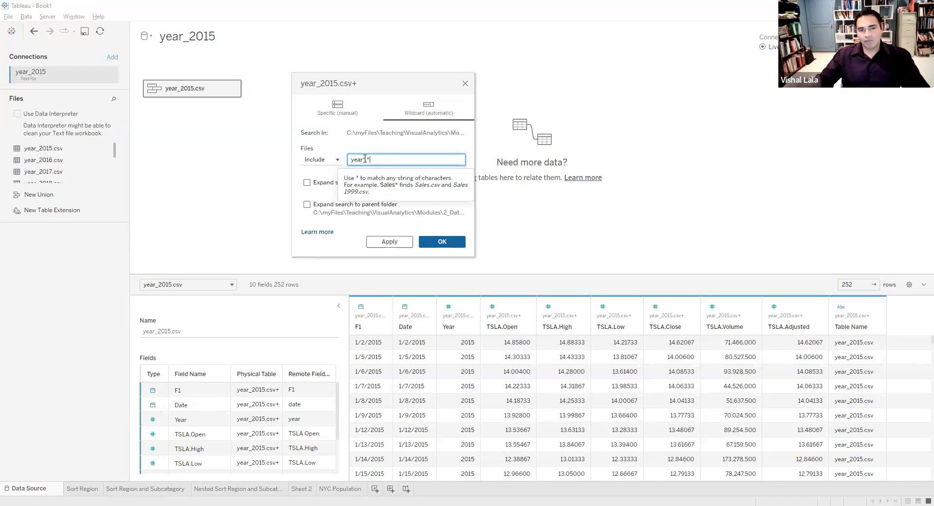
{"action": "type", "text": ".*"}
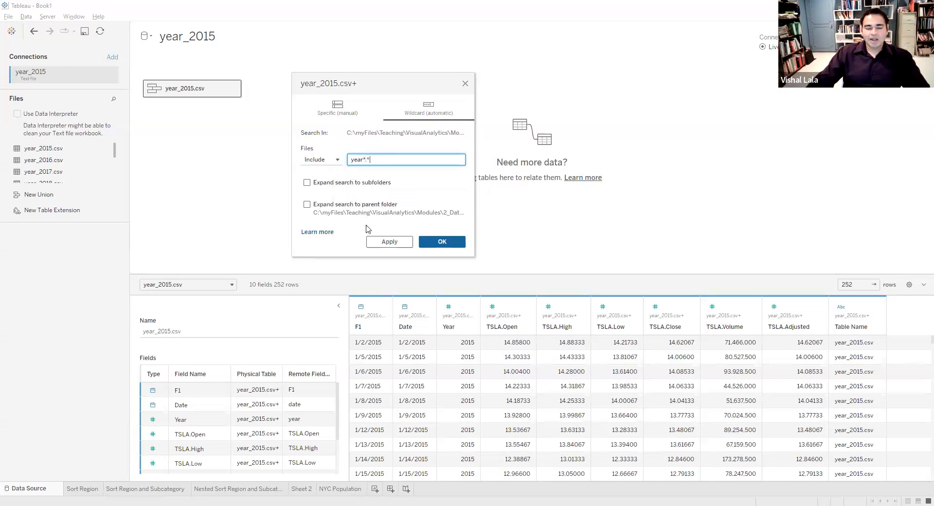
{"action": "mouse_move", "coordinate": [378, 159]}
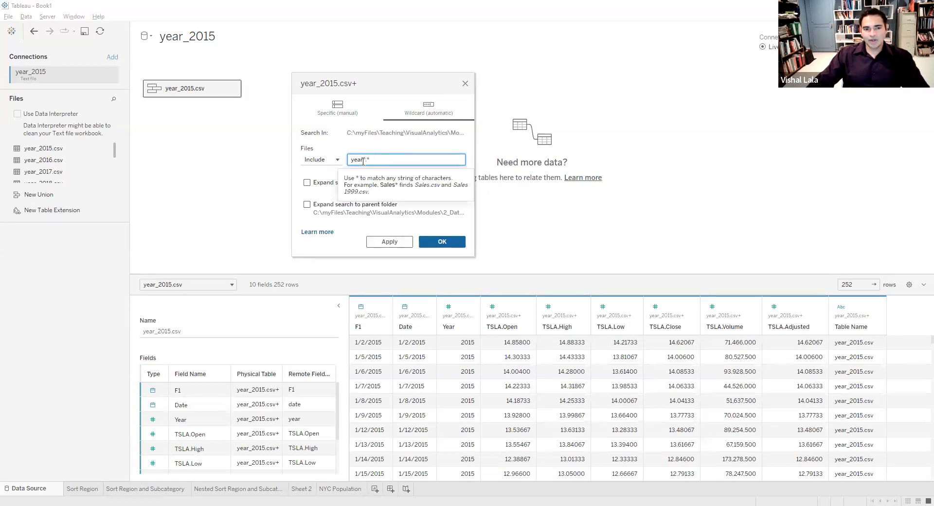
{"action": "scroll", "coordinate": [90, 168], "scroll_direction": "down", "scroll_amount": 3}
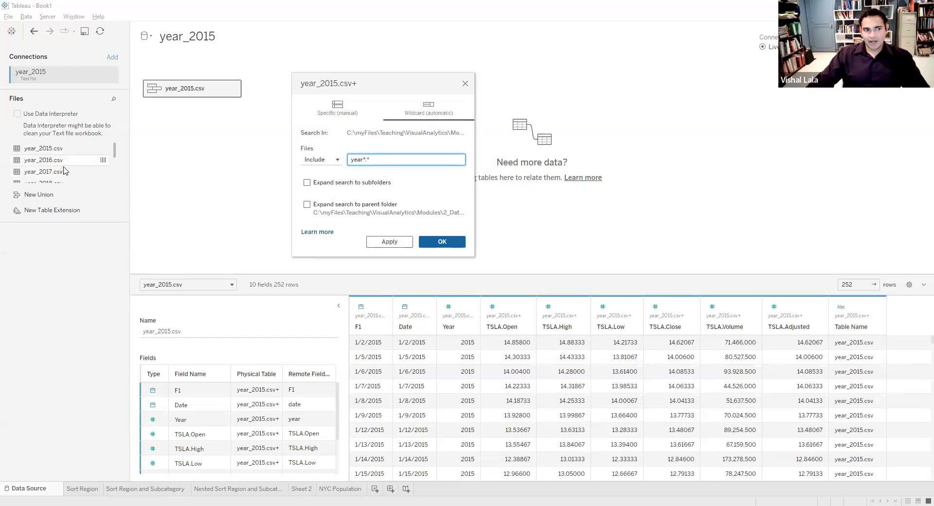
{"action": "scroll", "coordinate": [90, 168], "scroll_direction": "up", "scroll_amount": 3}
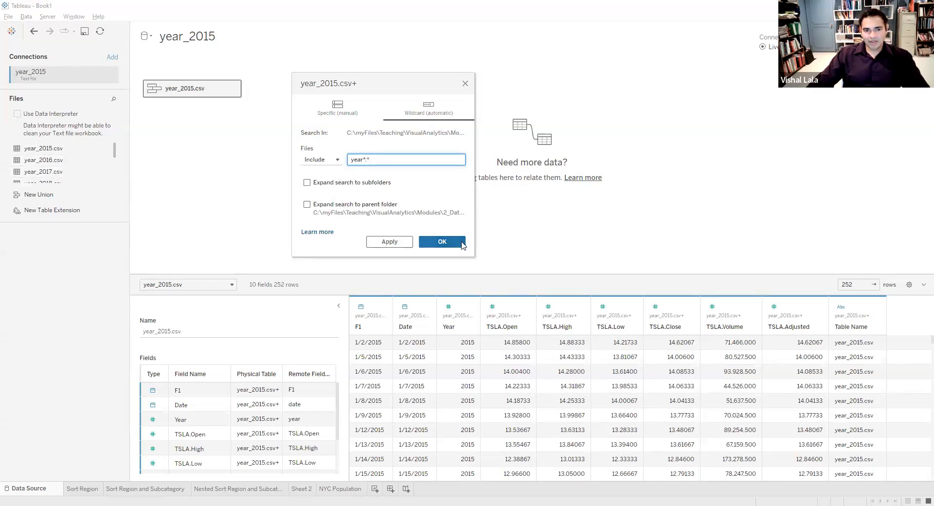
{"action": "left_click", "coordinate": [437, 245]}
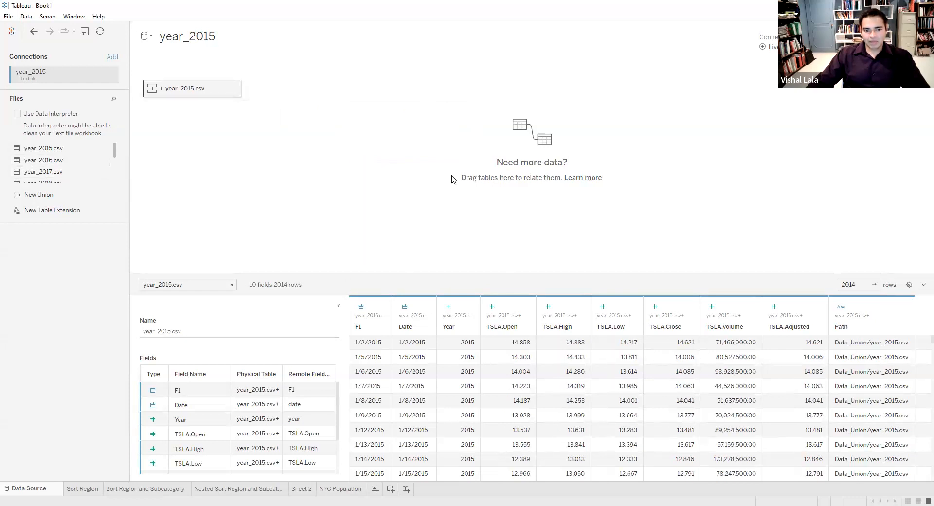
{"action": "mouse_move", "coordinate": [272, 299]}
{"action": "left_mouse_down"}
{"action": "mouse_move", "coordinate": [312, 294]}
{"action": "mouse_move", "coordinate": [290, 249]}
{"action": "mouse_move", "coordinate": [270, 272]}
{"action": "mouse_move", "coordinate": [271, 297]}
{"action": "left_mouse_up"}
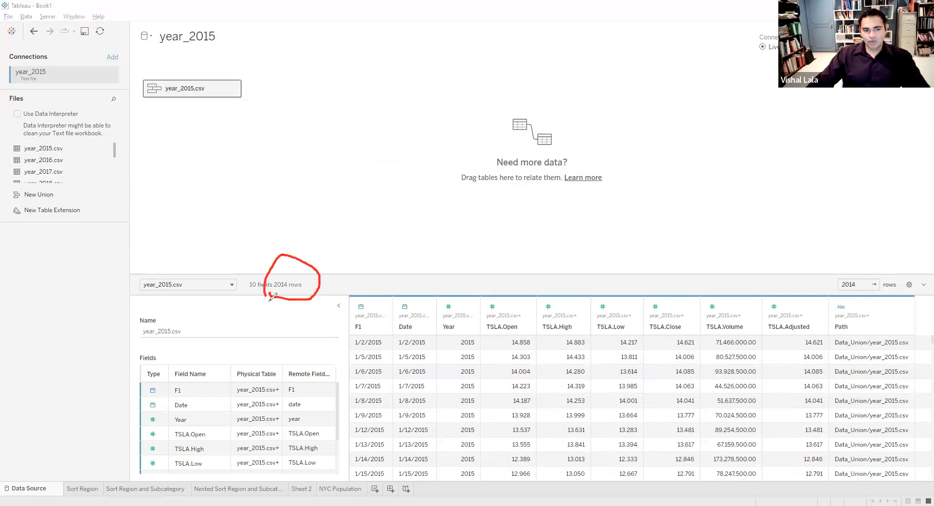
{"action": "mouse_move", "coordinate": [295, 215]}
{"action": "left_mouse_down"}
{"action": "mouse_move", "coordinate": [295, 254]}
{"action": "mouse_move", "coordinate": [303, 246]}
{"action": "left_mouse_up"}
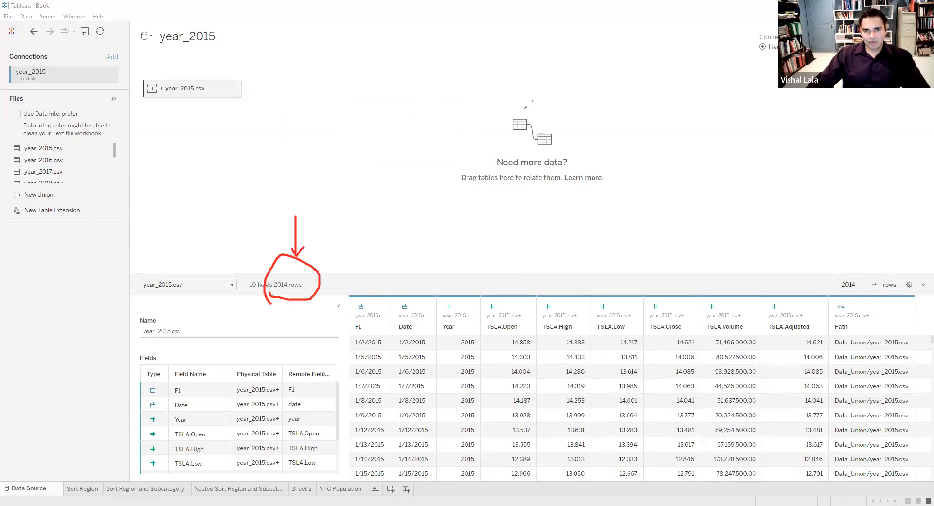
{"action": "key", "text": "Escape"}
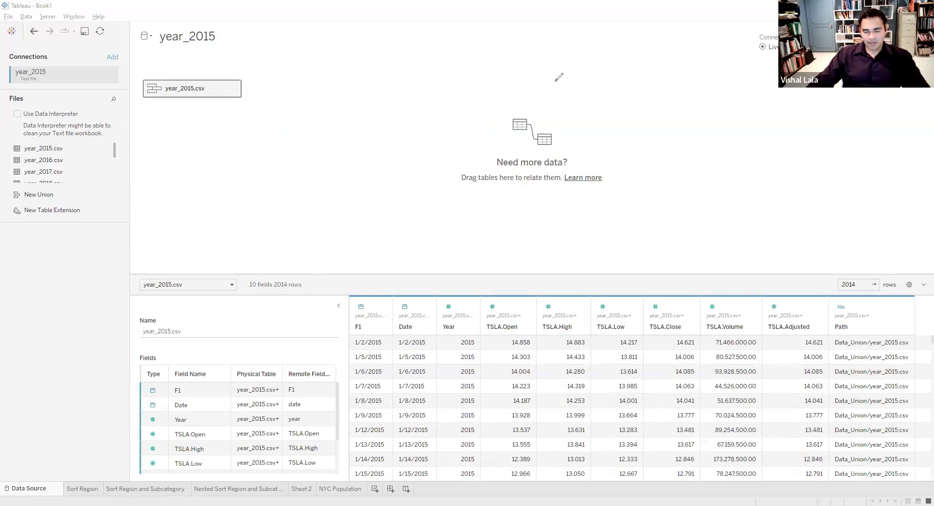
Collapse the table details and hide the F1 field in the unioned data
{"action": "left_click", "coordinate": [338, 306]}
{"action": "left_click", "coordinate": [186, 306]}
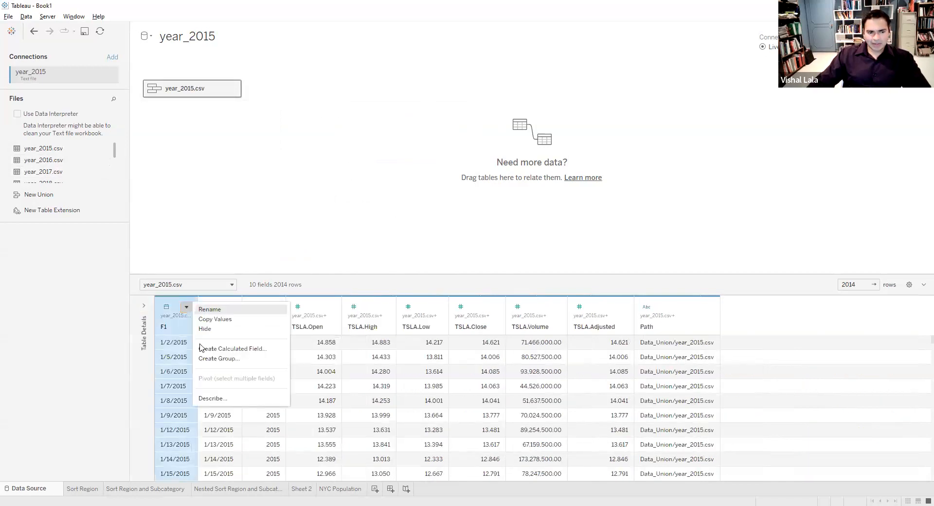
{"action": "left_click", "coordinate": [267, 265]}
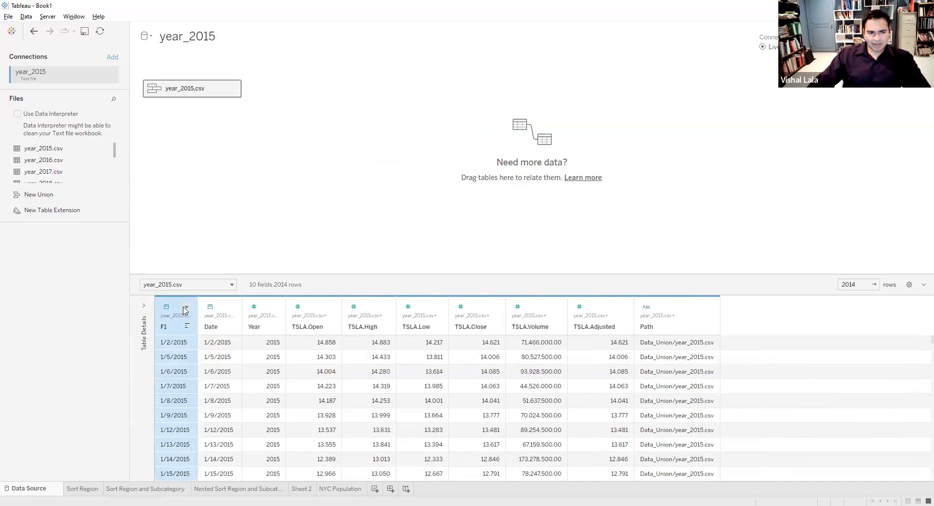
{"action": "left_click", "coordinate": [186, 306]}
{"action": "left_click", "coordinate": [208, 325]}
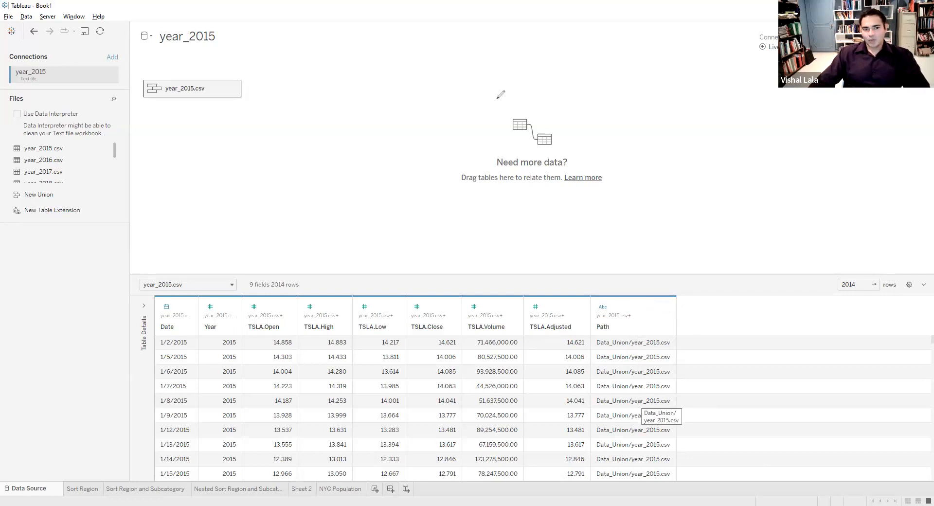
{"action": "left_click_drag", "start_coordinate": [225, 261], "coordinate": [211, 297]}
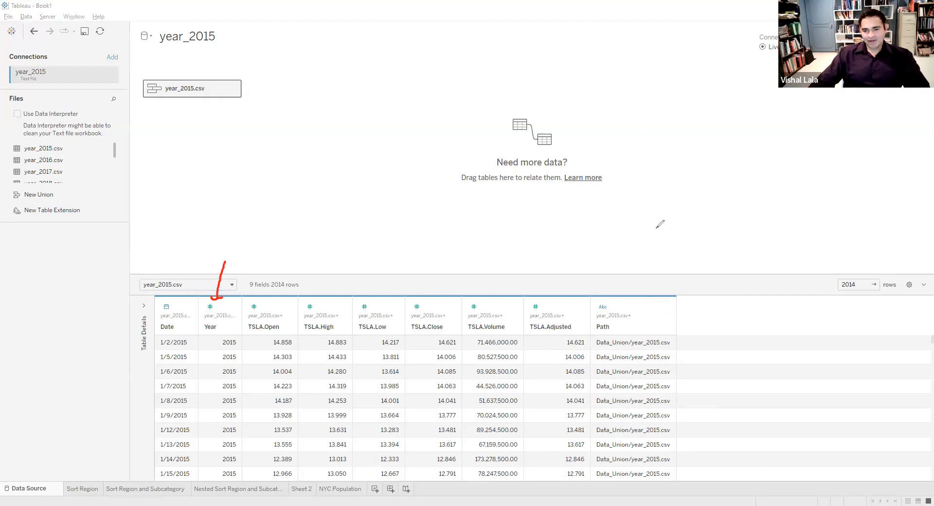
{"action": "mouse_move", "coordinate": [634, 245]}
{"action": "left_mouse_down"}
{"action": "mouse_move", "coordinate": [627, 309]}
{"action": "mouse_move", "coordinate": [638, 292]}
{"action": "left_mouse_up"}
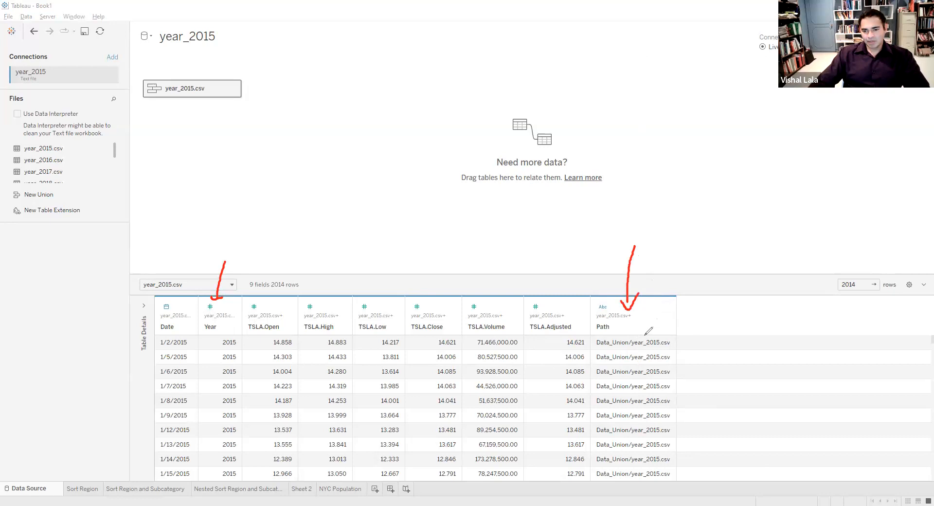
{"action": "mouse_move", "coordinate": [643, 335]}
{"action": "left_mouse_down"}
{"action": "mouse_move", "coordinate": [645, 356]}
{"action": "mouse_move", "coordinate": [662, 331]}
{"action": "mouse_move", "coordinate": [634, 333]}
{"action": "left_mouse_up"}
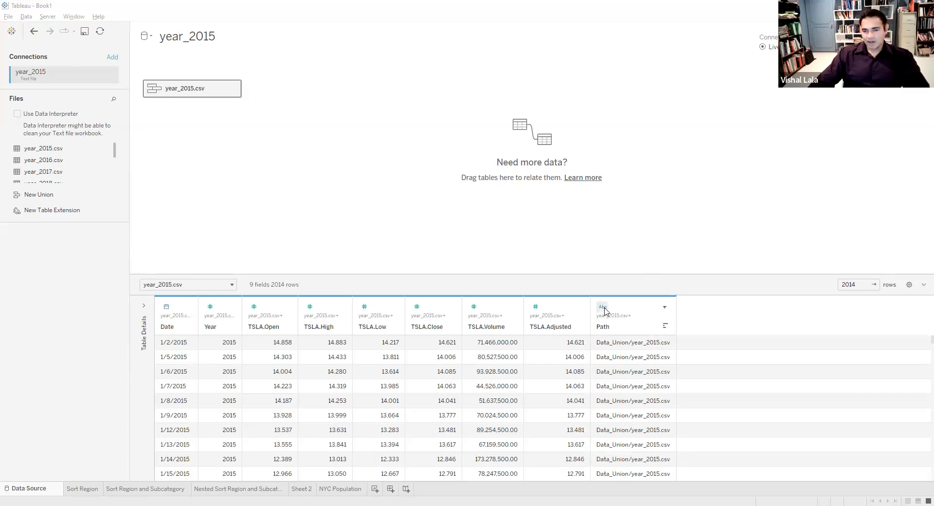
Try a custom split of the Path field on the separator "._" into all columns, and undo it
{"action": "left_click", "coordinate": [664, 307]}
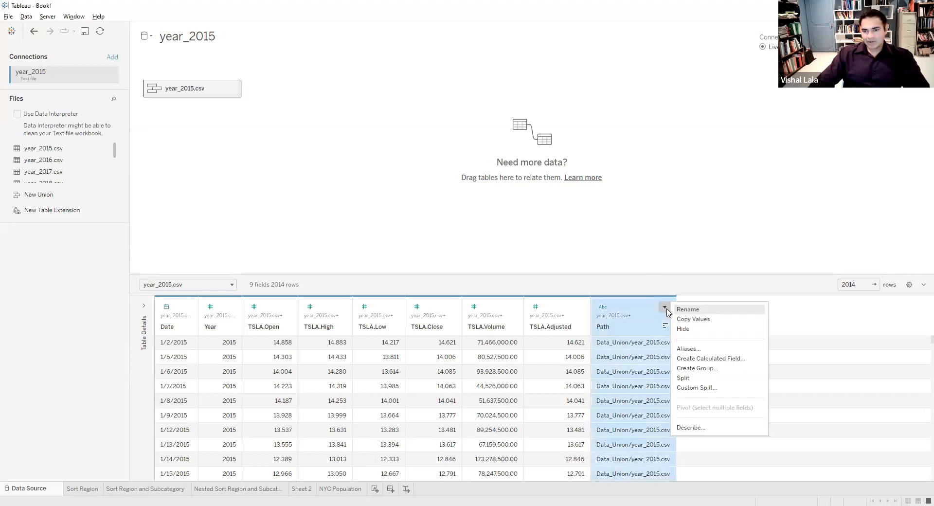
{"action": "left_click", "coordinate": [686, 388]}
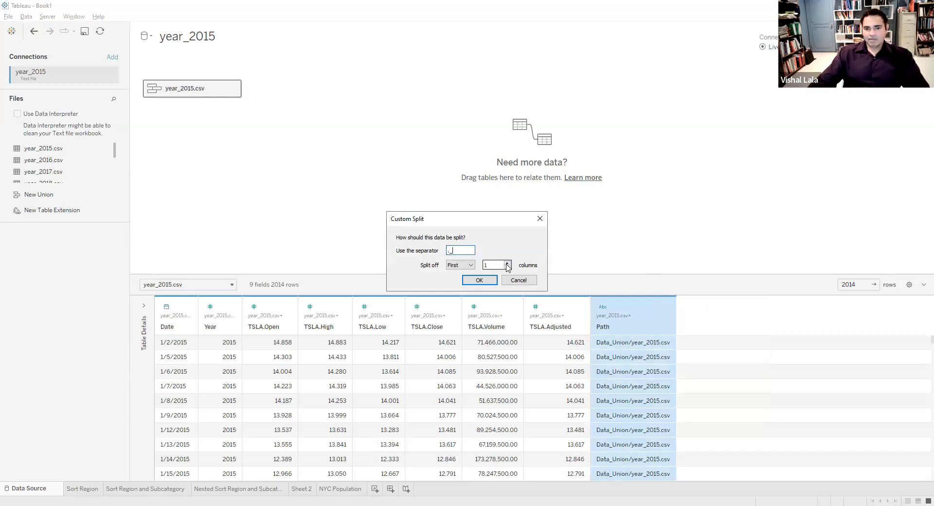
{"action": "left_click", "coordinate": [463, 266]}
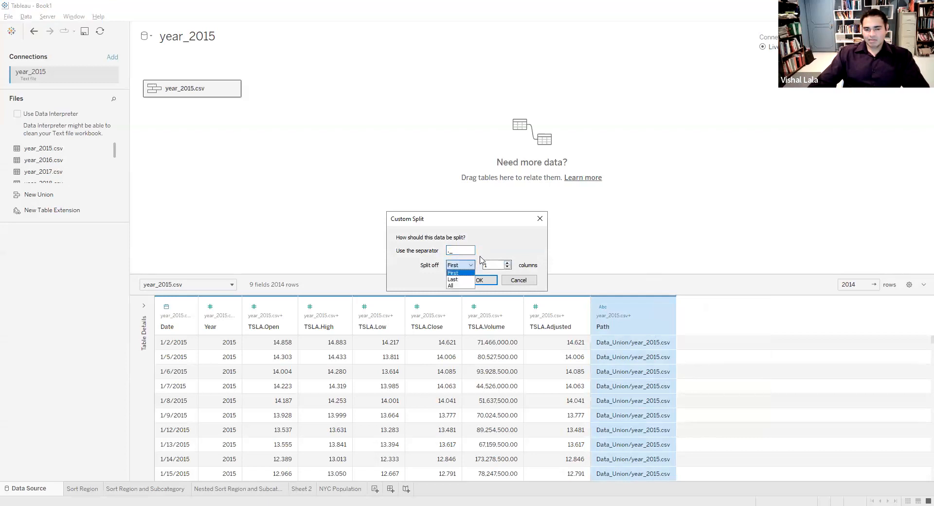
{"action": "left_click", "coordinate": [462, 286]}
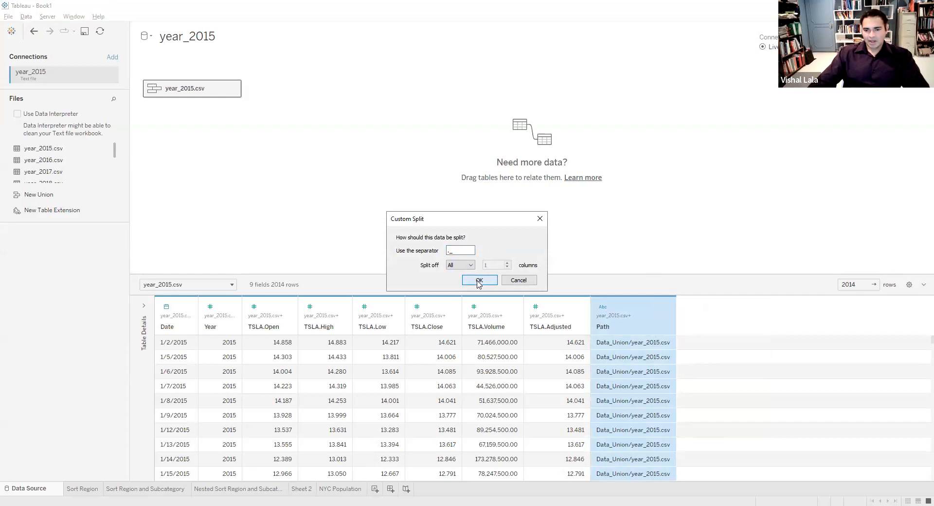
{"action": "left_click", "coordinate": [478, 281]}
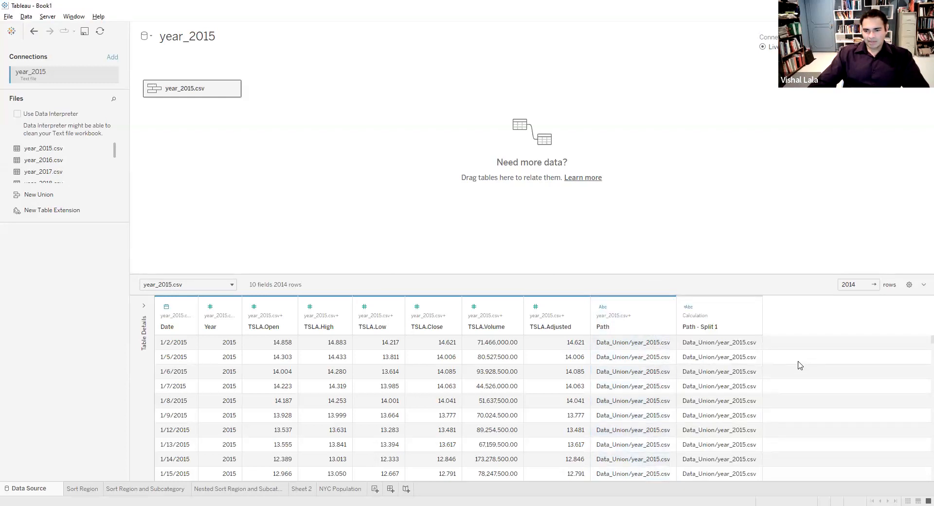
{"action": "left_click", "coordinate": [34, 31]}
Custom-split the Path field on the separator ".", splitting off the first 1 column
{"action": "left_click", "coordinate": [665, 307]}
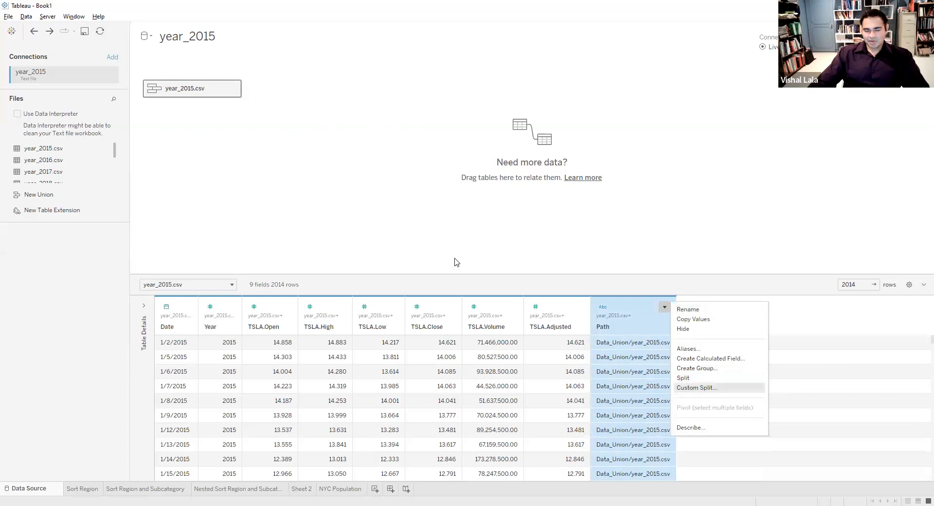
{"action": "key", "text": "Return"}
{"action": "left_click", "coordinate": [466, 251]}
{"action": "type", "text": "."}
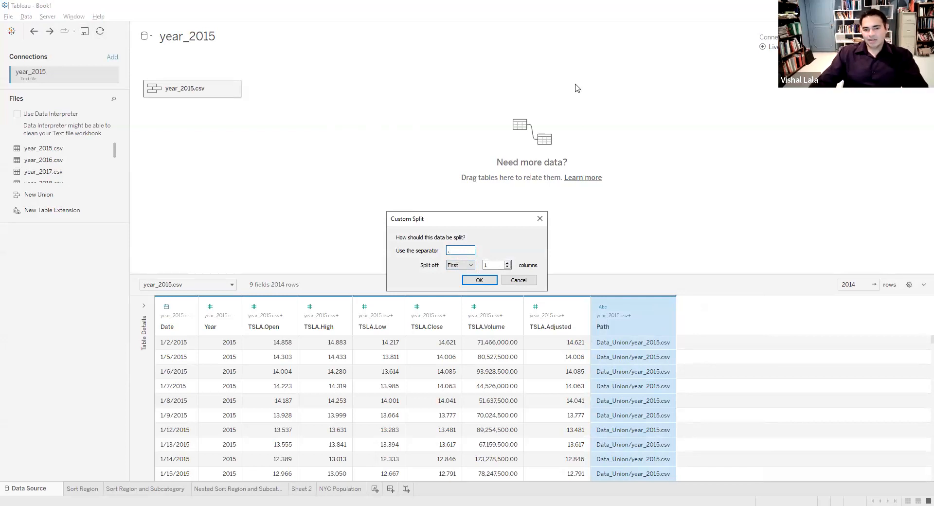
{"action": "left_click", "coordinate": [480, 281]}
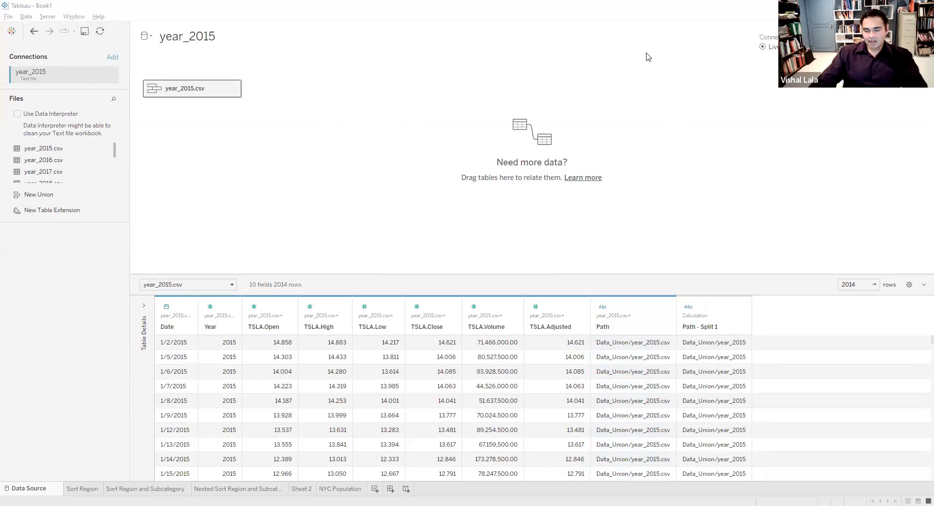
Try a custom split of Path - Split 1 on the separator "_" into the first 2 columns, and undo it
{"action": "left_click", "coordinate": [744, 309]}
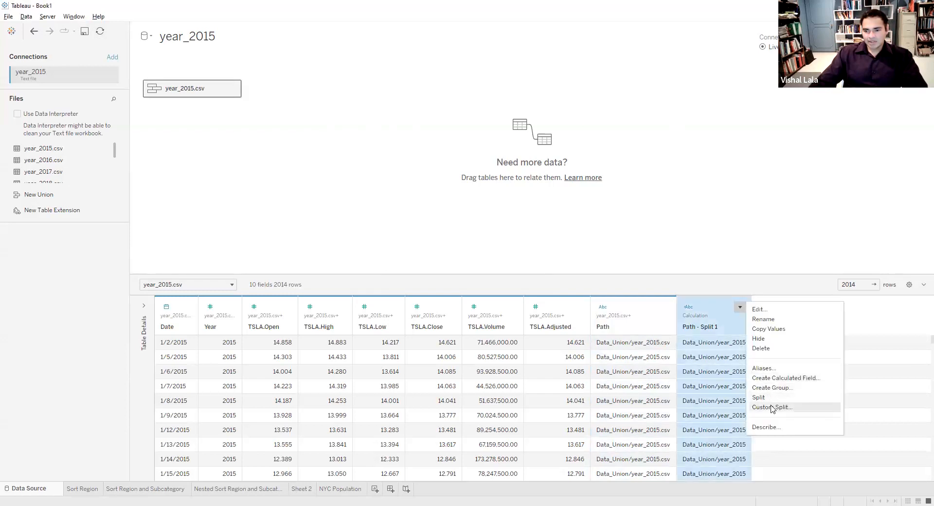
{"action": "left_click", "coordinate": [772, 406]}
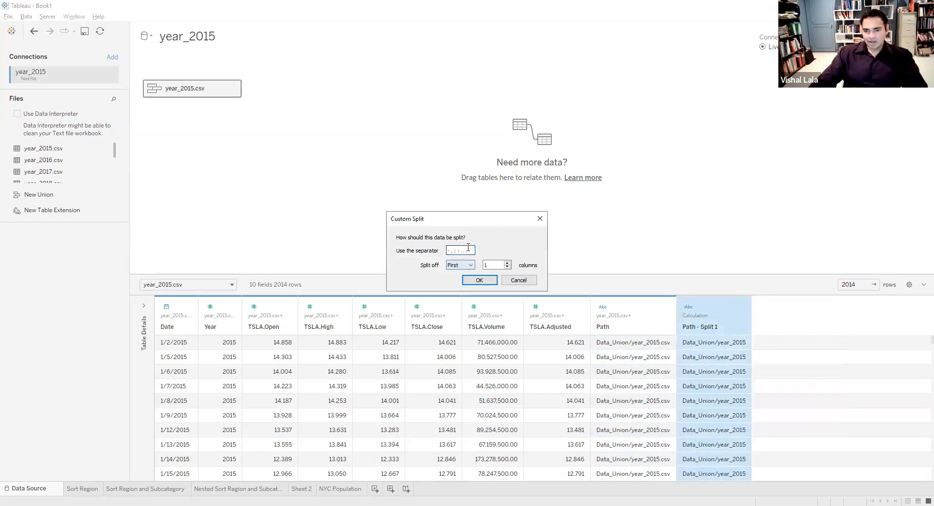
{"action": "type", "text": "_"}
{"action": "left_click_drag", "start_coordinate": [728, 309], "coordinate": [733, 375]}
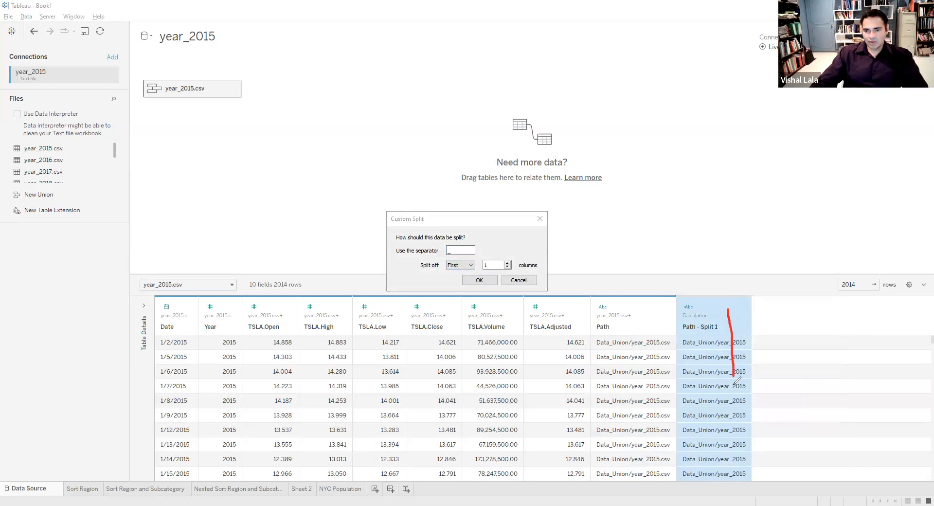
{"action": "mouse_move", "coordinate": [478, 278]}
{"action": "left_mouse_down"}
{"action": "mouse_move", "coordinate": [507, 271]}
{"action": "mouse_move", "coordinate": [485, 263]}
{"action": "left_mouse_up"}
{"action": "left_click", "coordinate": [579, 80]}
{"action": "left_click", "coordinate": [507, 262]}
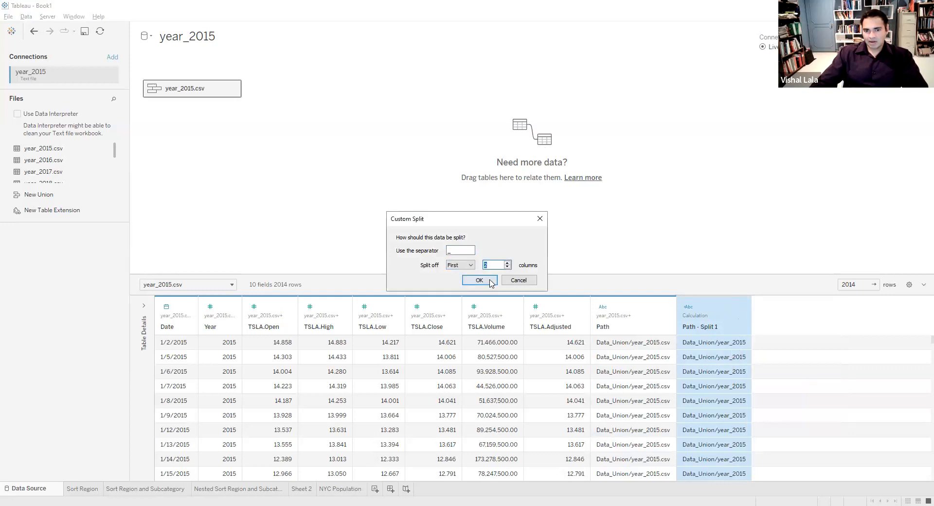
{"action": "key", "text": "Return"}
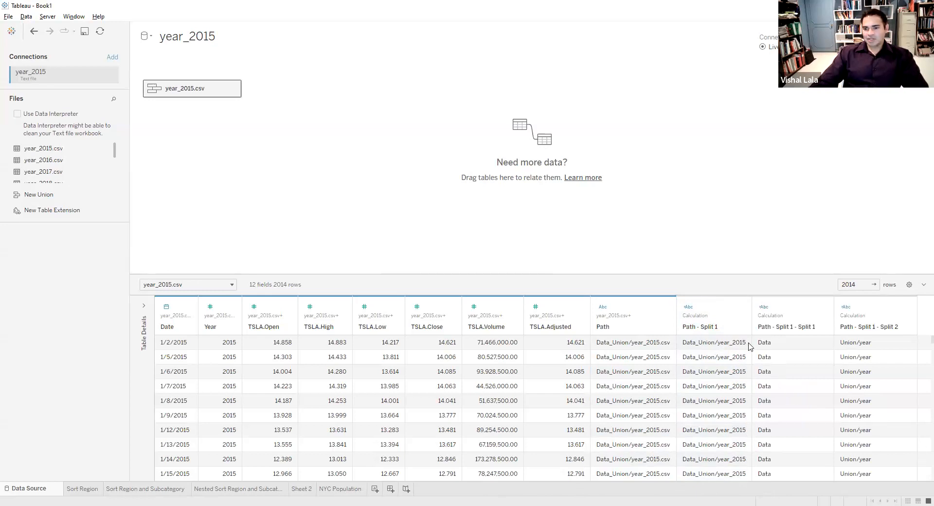
{"action": "key", "text": "ctrl+z"}
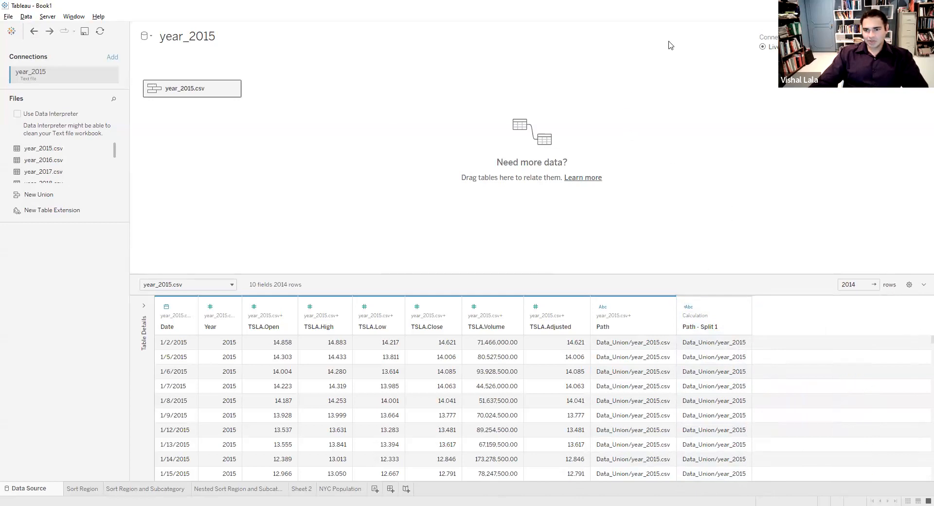
{"action": "mouse_move", "coordinate": [697, 317]}
{"action": "left_mouse_down"}
{"action": "mouse_move", "coordinate": [693, 343]}
{"action": "mouse_move", "coordinate": [690, 336]}
{"action": "left_mouse_up"}
{"action": "left_click_drag", "start_coordinate": [735, 315], "coordinate": [733, 339]}
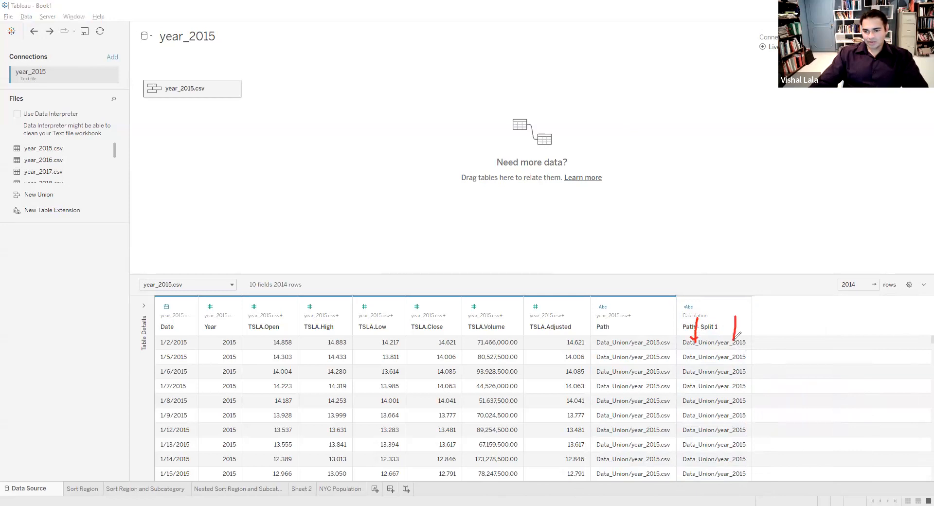
{"action": "left_click", "coordinate": [597, 98]}
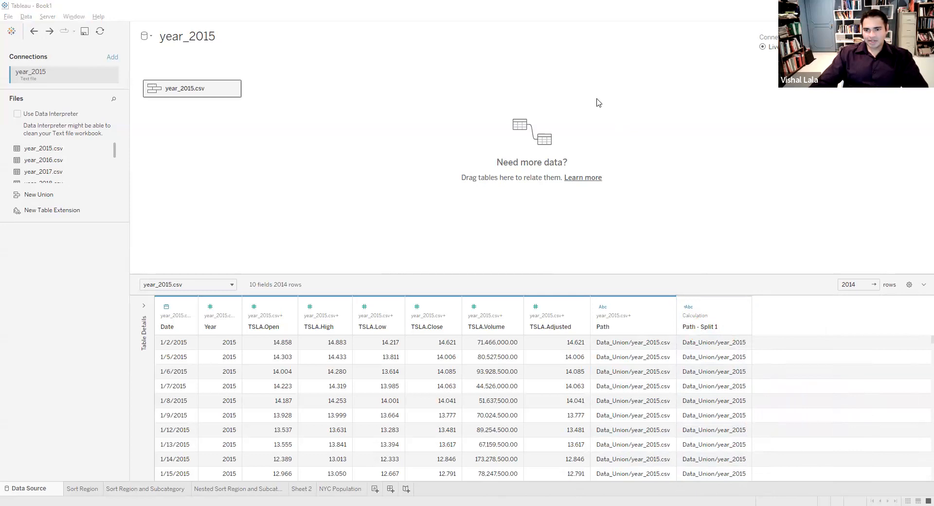
Custom-split Path - Split 1 on the separator "_", splitting off the last 1 column
{"action": "left_click", "coordinate": [740, 308]}
{"action": "left_click", "coordinate": [769, 407]}
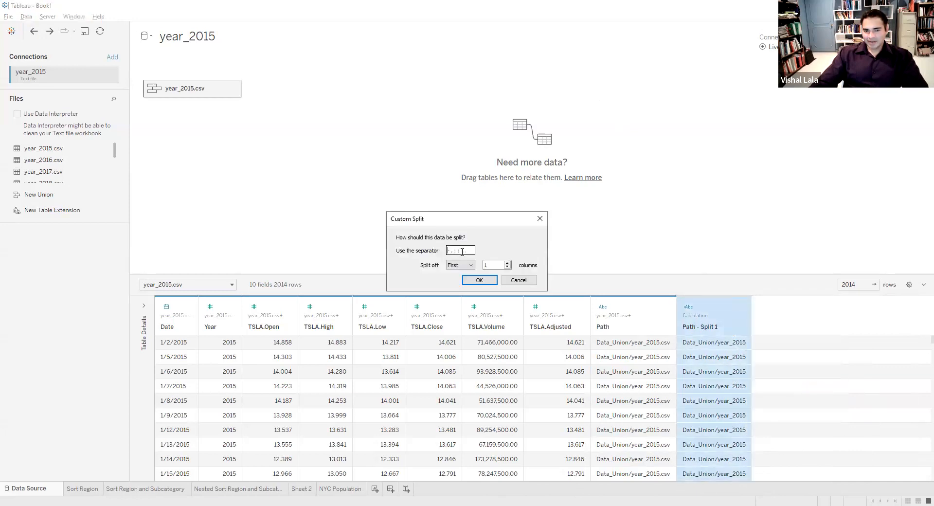
{"action": "left_click", "coordinate": [460, 250]}
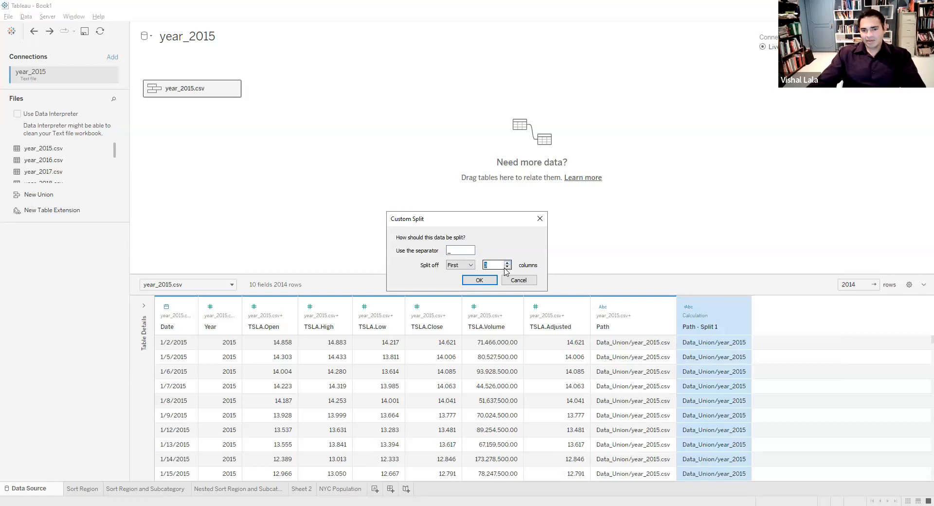
{"action": "left_click", "coordinate": [467, 265]}
{"action": "left_click", "coordinate": [470, 270]}
{"action": "left_click", "coordinate": [468, 265]}
{"action": "left_click", "coordinate": [460, 277]}
{"action": "left_click", "coordinate": [507, 267]}
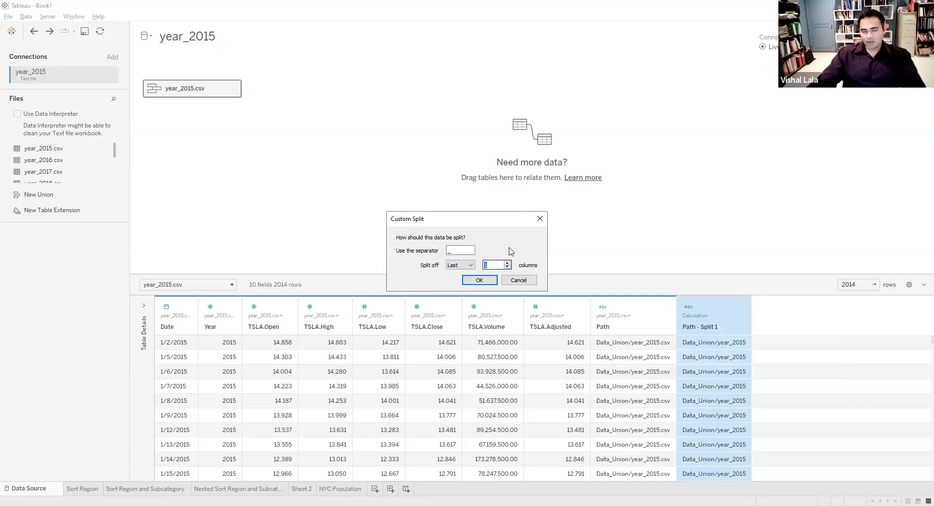
{"action": "left_click", "coordinate": [506, 267]}
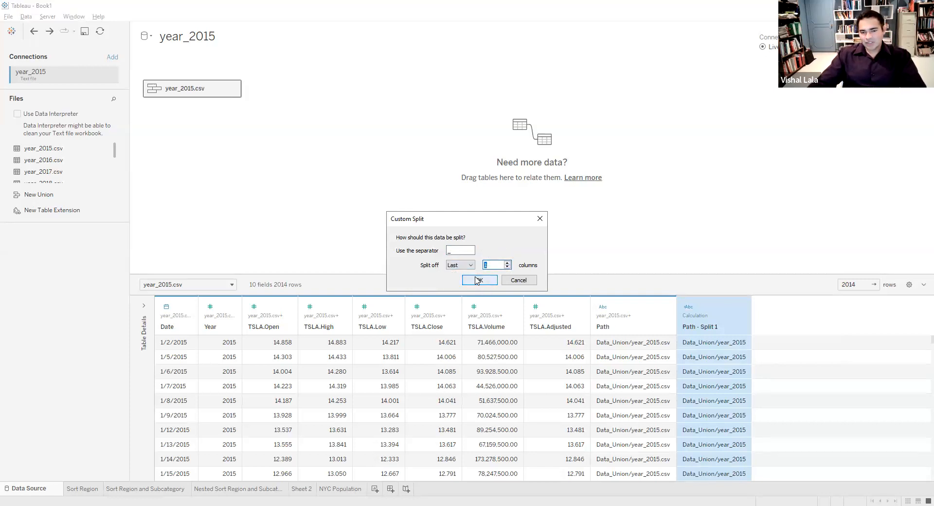
{"action": "left_click", "coordinate": [479, 280]}
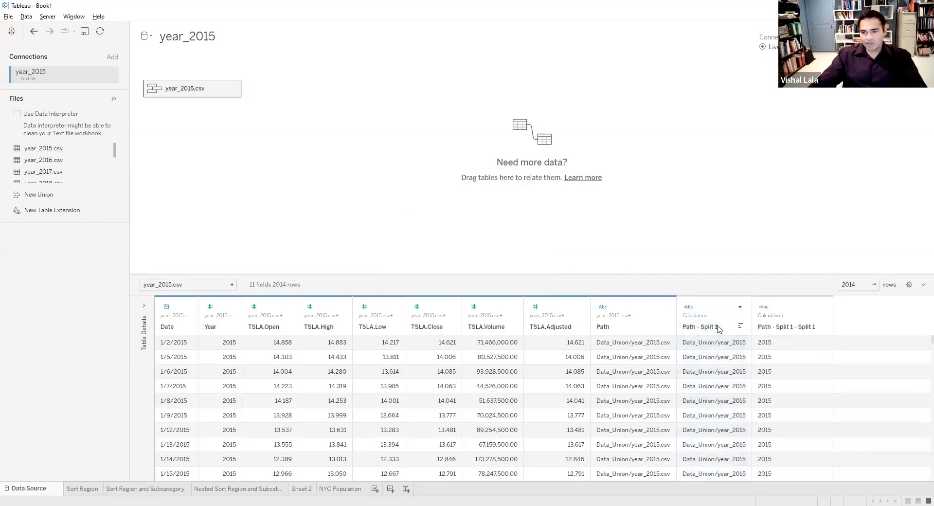
Hide the Path and Path - Split 1 fields in the unioned data
{"action": "left_click", "coordinate": [664, 308]}
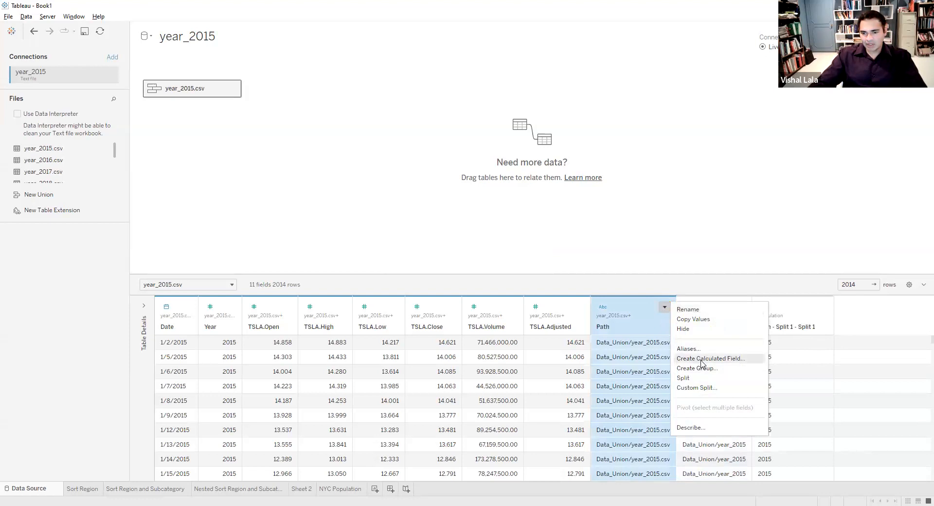
{"action": "left_click", "coordinate": [672, 319]}
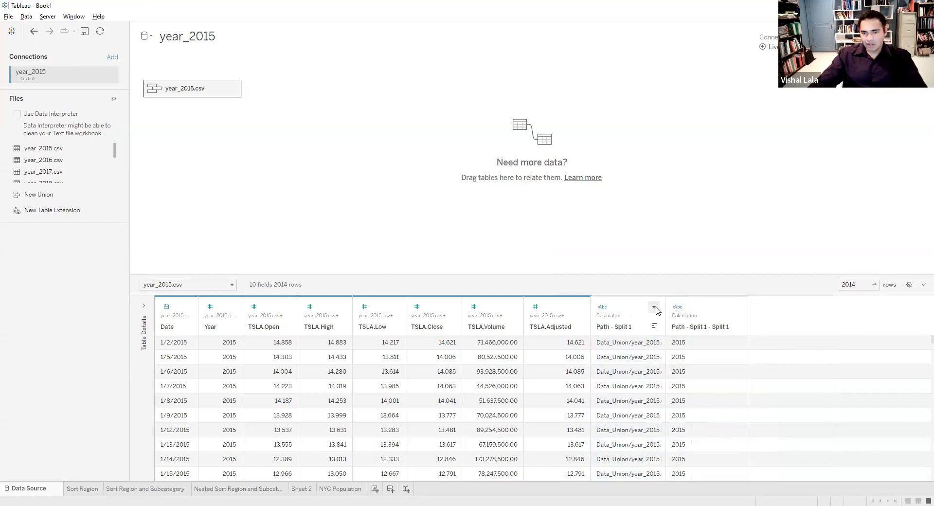
{"action": "left_click", "coordinate": [654, 307]}
{"action": "left_click", "coordinate": [666, 347]}
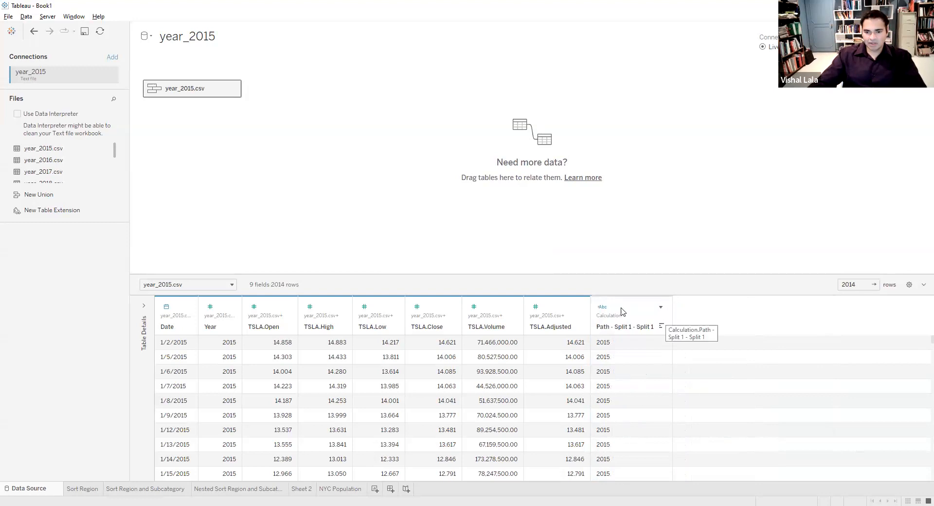
Rename the Path - Split 1 - Split 1 field to Source_Year
{"action": "left_click", "coordinate": [603, 307]}
{"action": "left_click", "coordinate": [629, 250]}
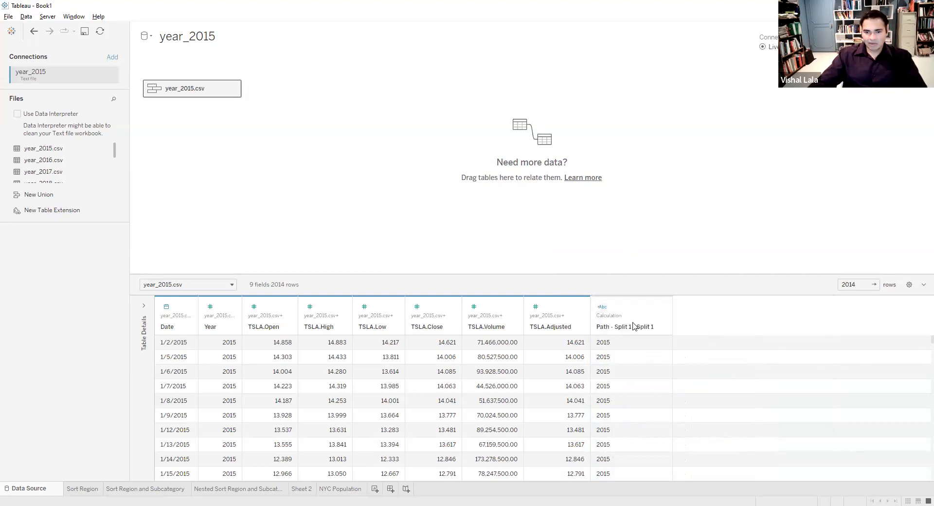
{"action": "left_click", "coordinate": [660, 307]}
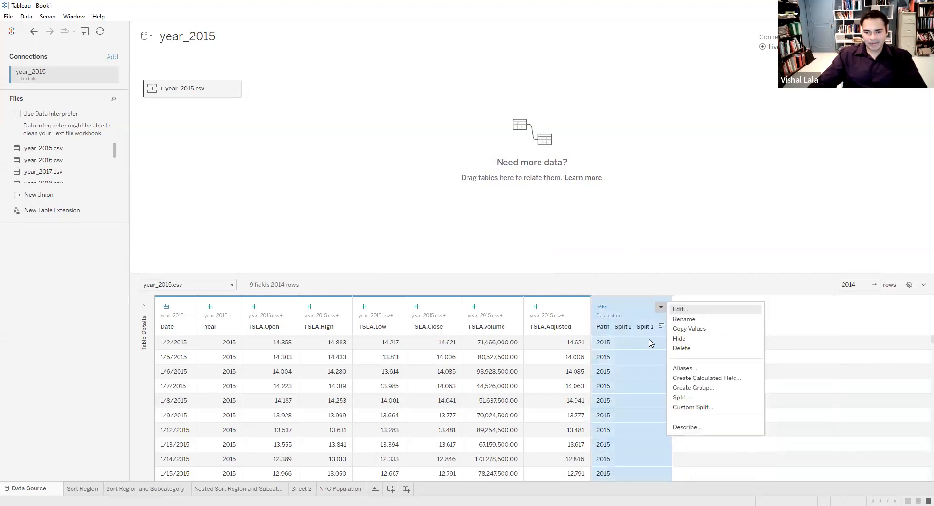
{"action": "left_click", "coordinate": [698, 319]}
{"action": "type", "text": "S"}
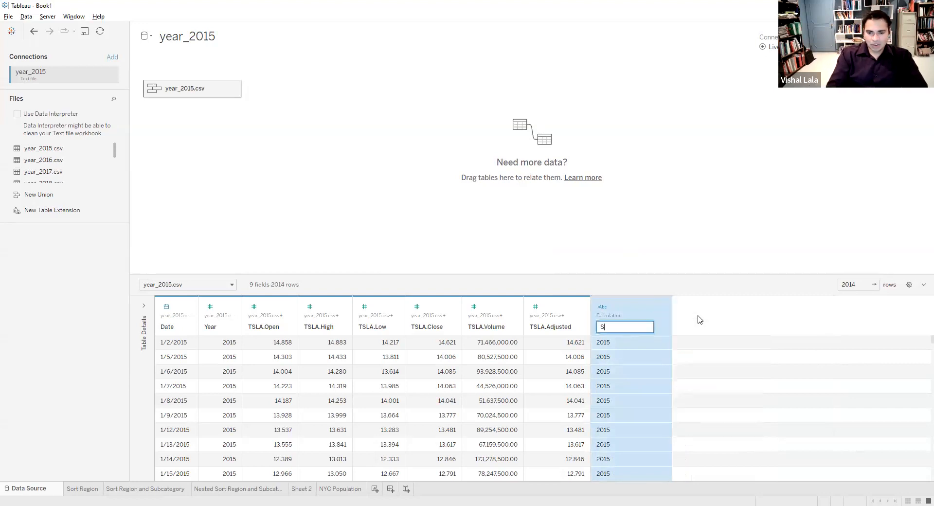
{"action": "type", "text": "ource_Y"}
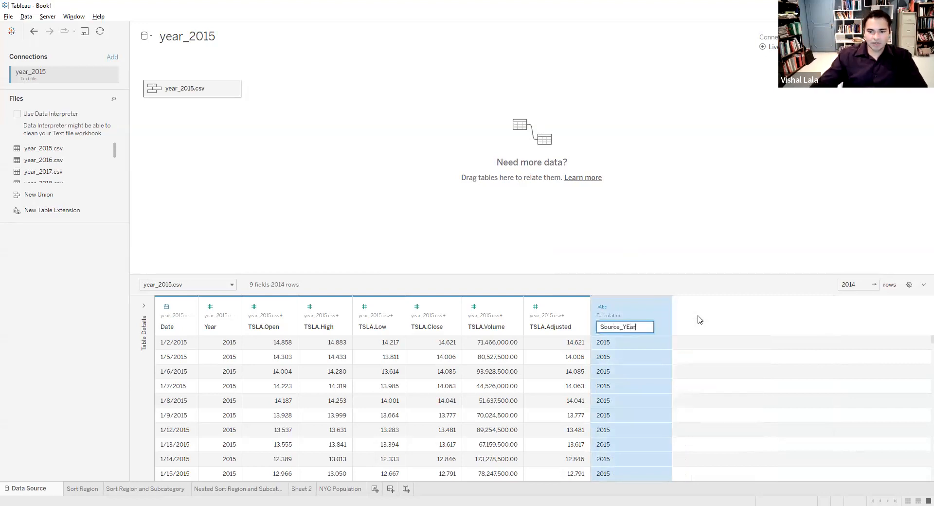
{"action": "type", "text": "ear"}
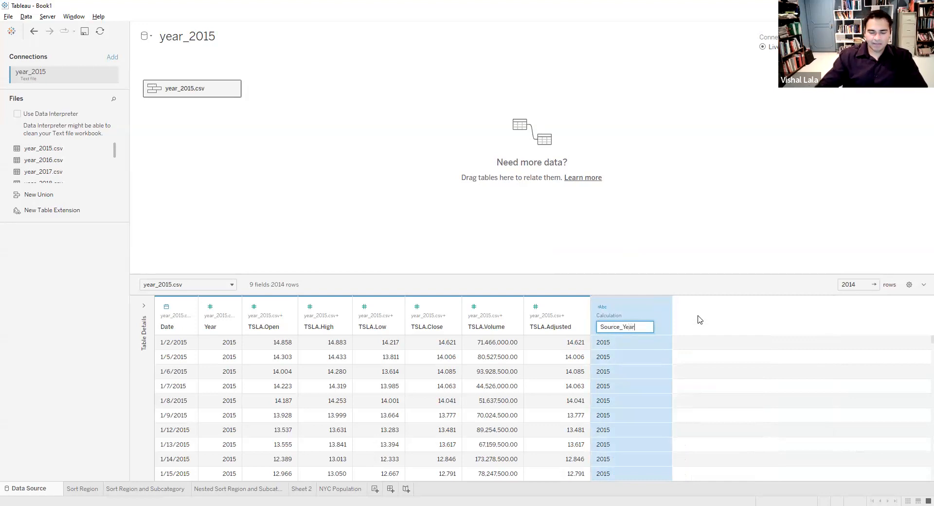
{"action": "left_click", "coordinate": [723, 238]}
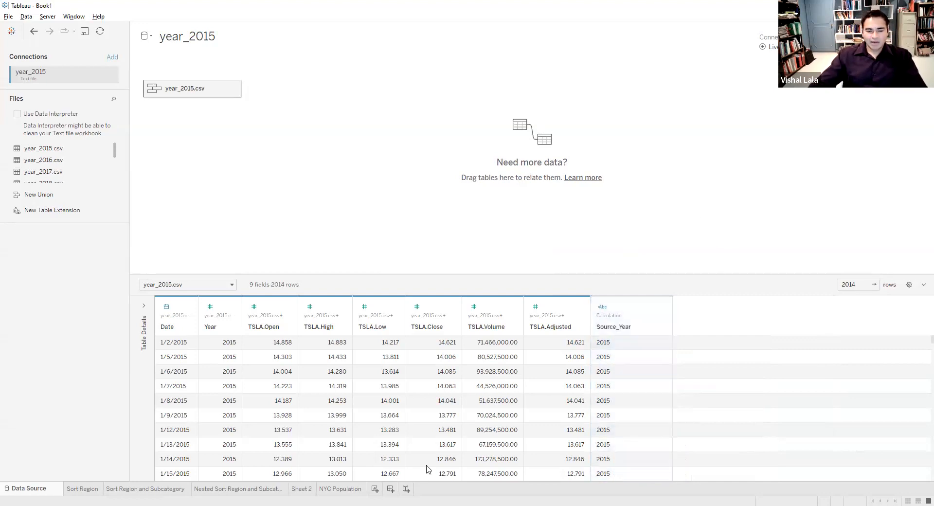
Add a new worksheet named Tesla Stock and select the TSLA.Adjusted measure
{"action": "left_click", "coordinate": [375, 489]}
{"action": "double_click", "coordinate": [376, 488]}
{"action": "type", "text": "Tesla Stock"}
{"action": "key", "text": "Return"}
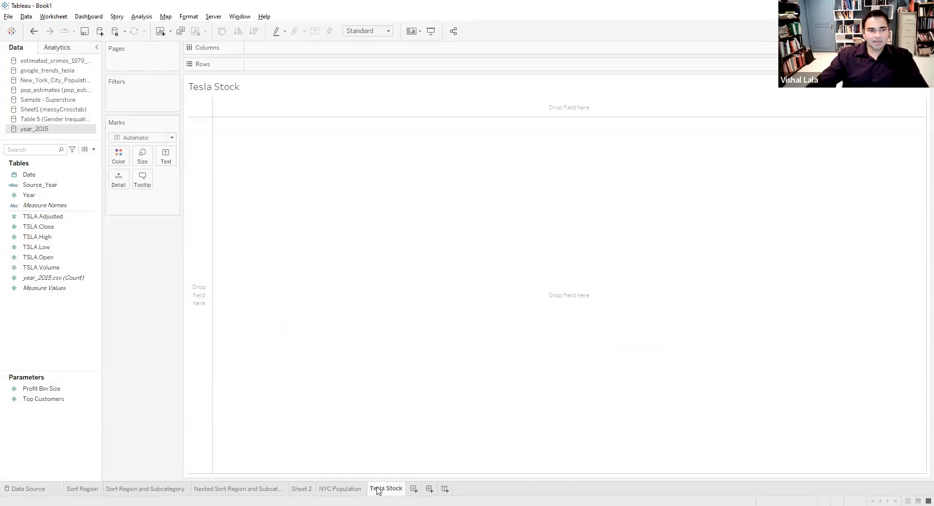
{"action": "left_click", "coordinate": [52, 216]}
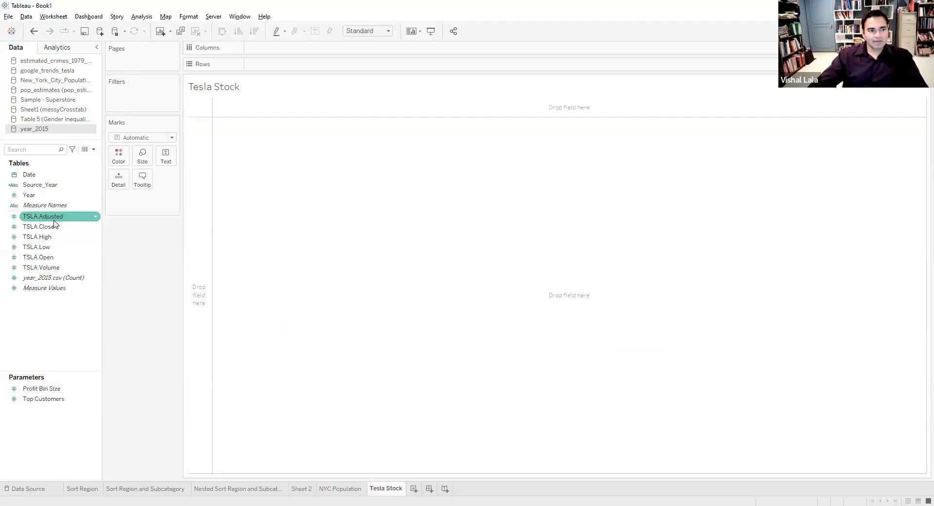
Chart TSLA.Close on rows against Date on columns, with the date set to the continuous Day level
{"action": "left_click", "coordinate": [68, 227]}
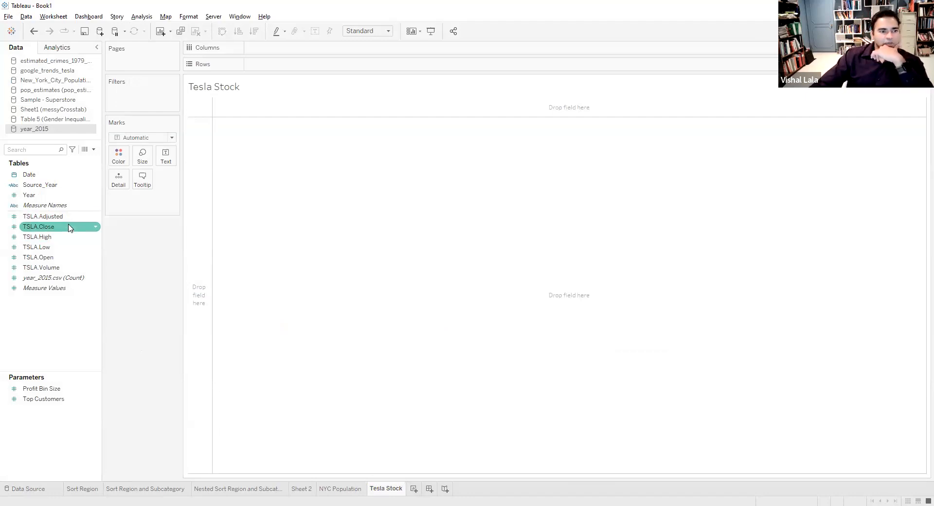
{"action": "left_click_drag", "start_coordinate": [69, 224], "coordinate": [321, 62]}
{"action": "left_click", "coordinate": [45, 175]}
{"action": "left_click_drag", "start_coordinate": [280, 58], "coordinate": [285, 49]}
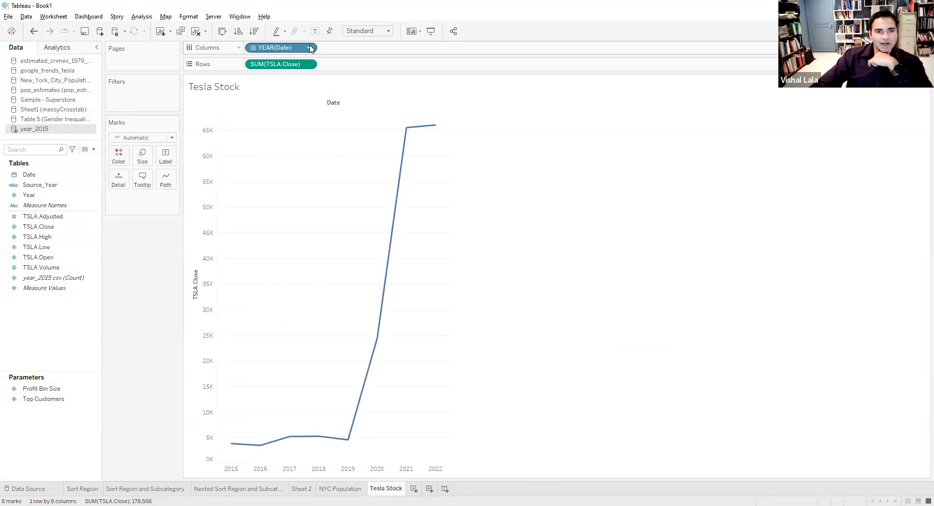
{"action": "left_click", "coordinate": [310, 48]}
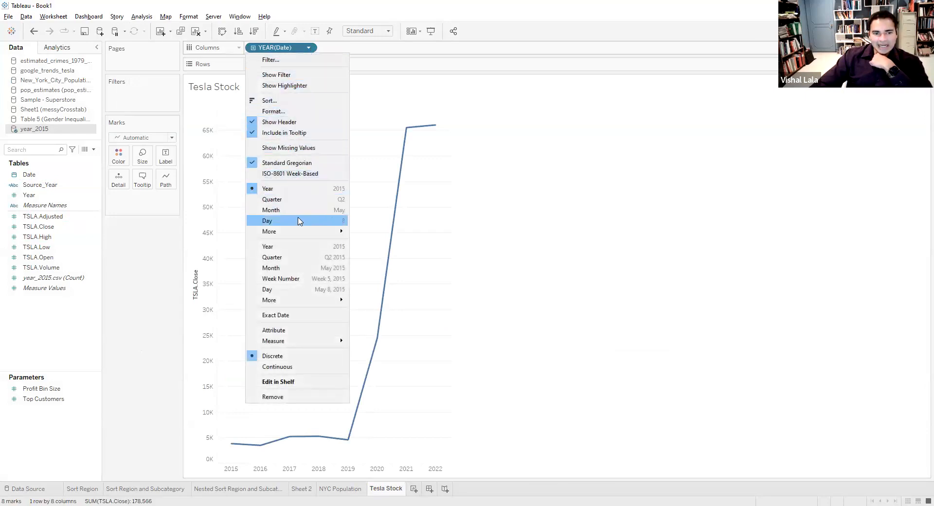
{"action": "left_click", "coordinate": [309, 289]}
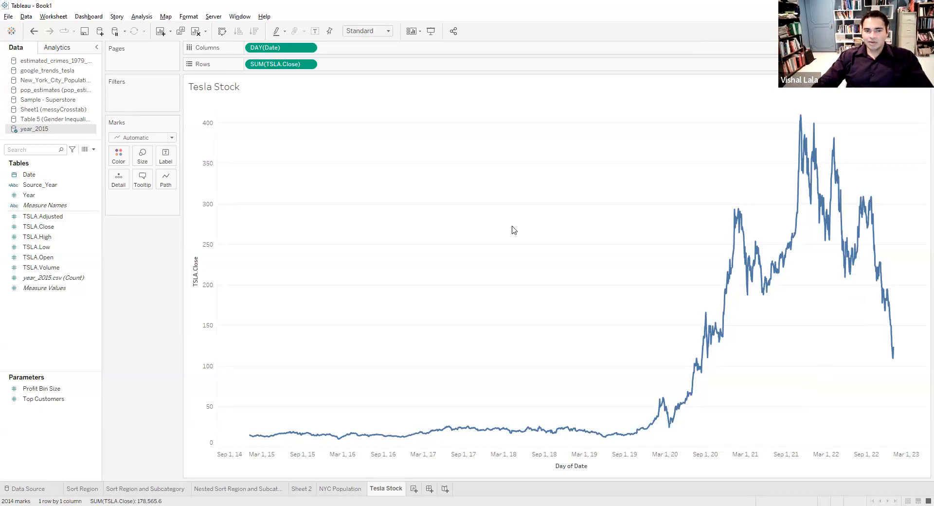
Switch to the Explore and Tidy PDF slides and page through the Union exercises to the JOIN title slide
{"action": "key", "text": "alt+Tab"}
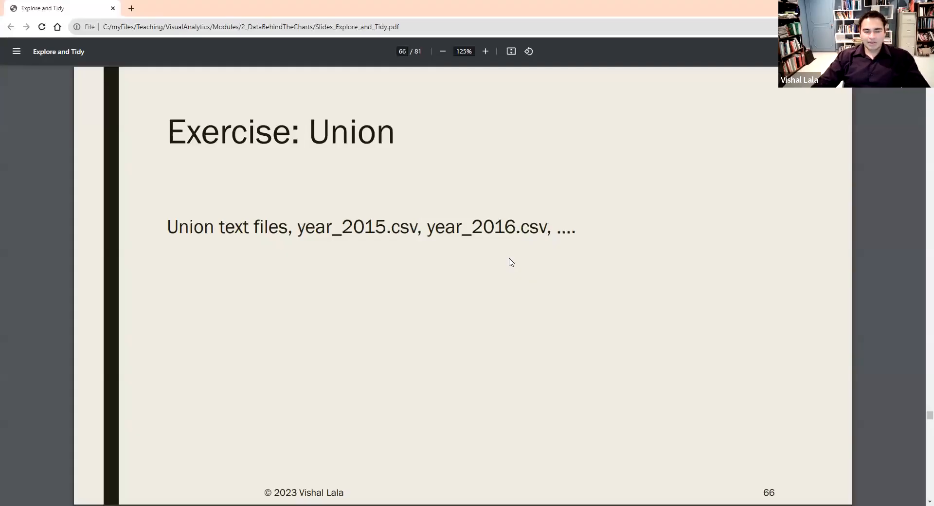
{"action": "key", "text": "Right"}
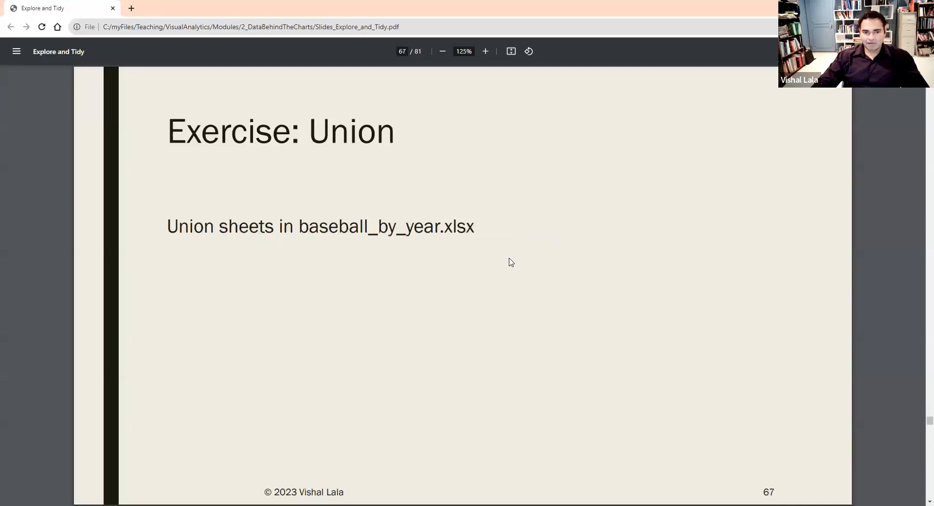
{"action": "key", "text": "Right"}
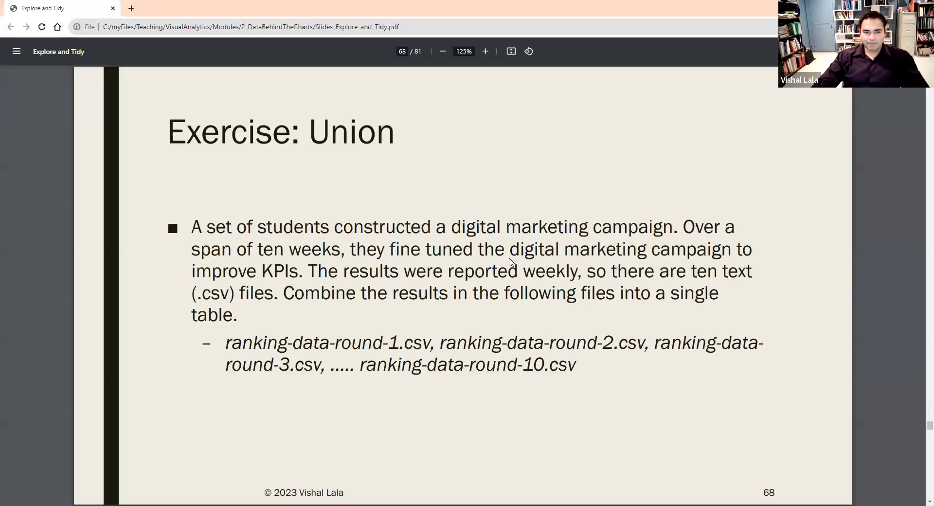
{"action": "key", "text": "Right"}
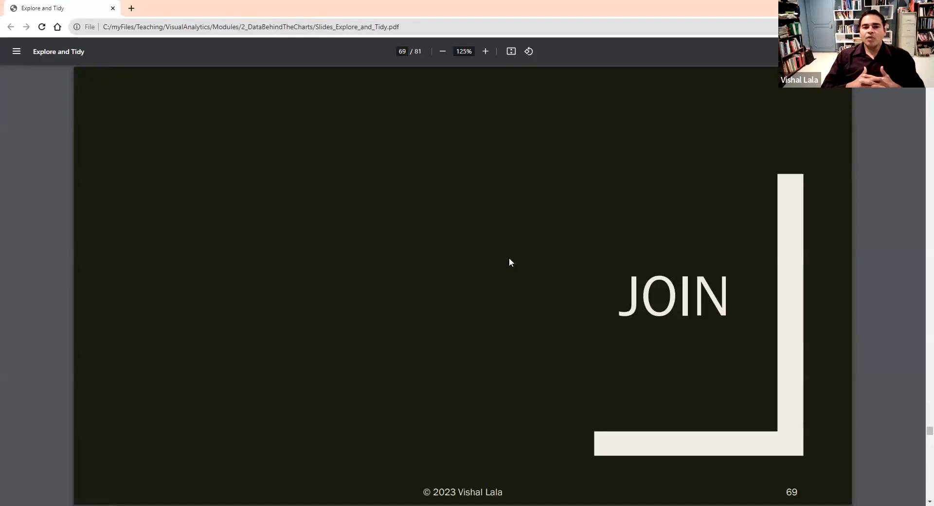
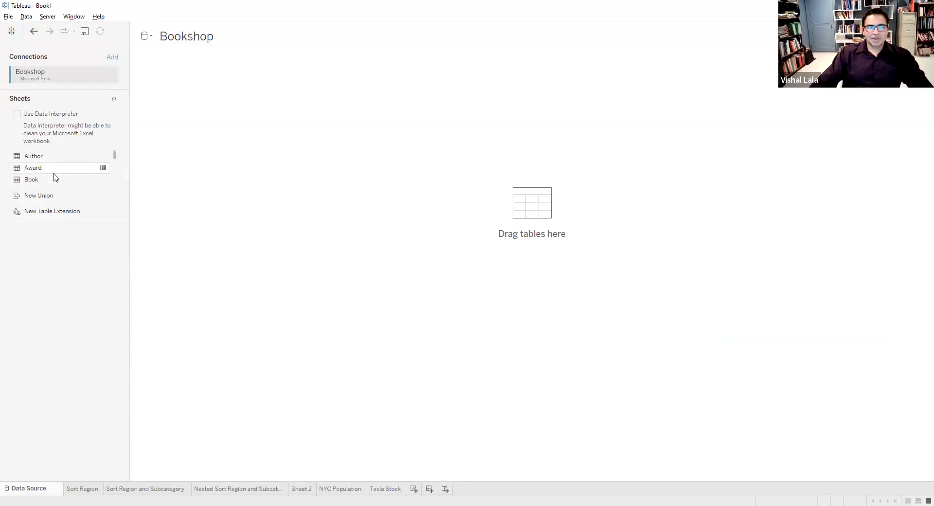
Place the Book sheet on the Bookshop data source canvas and examine its size, columns and Book ID field
{"action": "left_click_drag", "start_coordinate": [55, 184], "coordinate": [183, 100]}
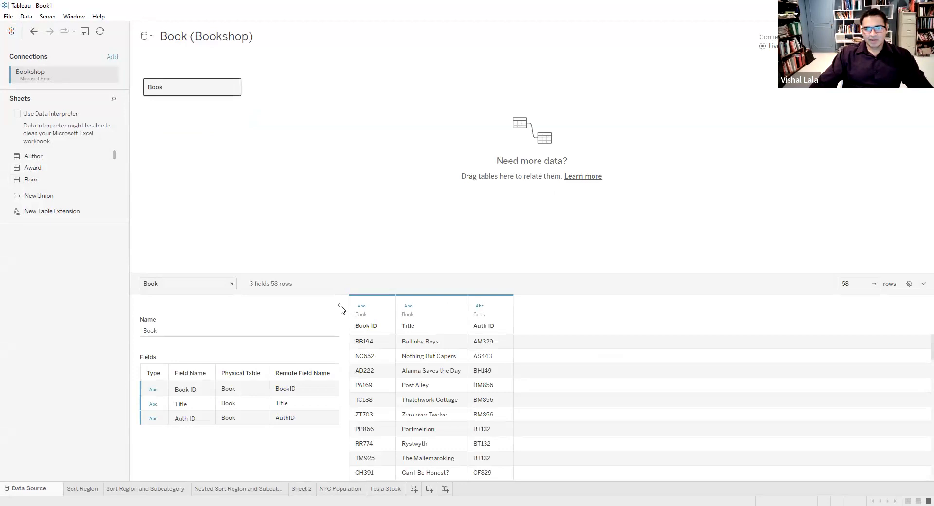
{"action": "mouse_move", "coordinate": [247, 293]}
{"action": "left_mouse_down"}
{"action": "mouse_move", "coordinate": [291, 298]}
{"action": "mouse_move", "coordinate": [289, 265]}
{"action": "mouse_move", "coordinate": [243, 295]}
{"action": "mouse_move", "coordinate": [253, 299]}
{"action": "left_mouse_up"}
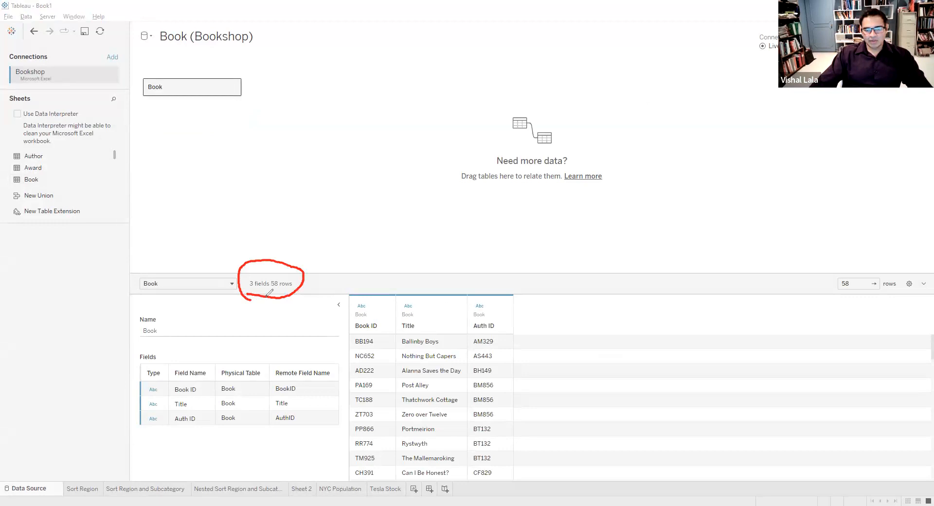
{"action": "mouse_move", "coordinate": [348, 303]}
{"action": "left_mouse_down"}
{"action": "mouse_move", "coordinate": [423, 273]}
{"action": "mouse_move", "coordinate": [496, 282]}
{"action": "mouse_move", "coordinate": [499, 291]}
{"action": "left_mouse_up"}
{"action": "mouse_move", "coordinate": [355, 331]}
{"action": "left_mouse_down"}
{"action": "mouse_move", "coordinate": [384, 307]}
{"action": "mouse_move", "coordinate": [356, 328]}
{"action": "mouse_move", "coordinate": [388, 338]}
{"action": "left_mouse_up"}
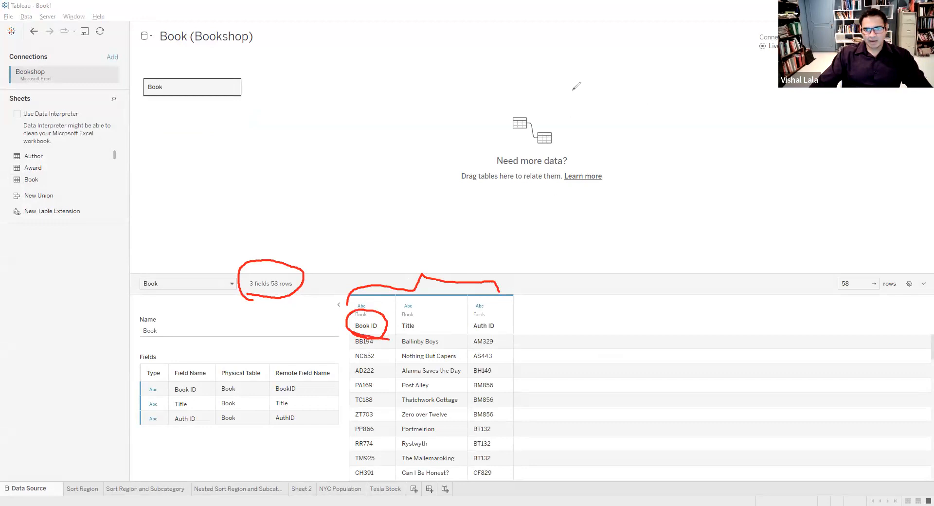
{"action": "key", "text": "Escape"}
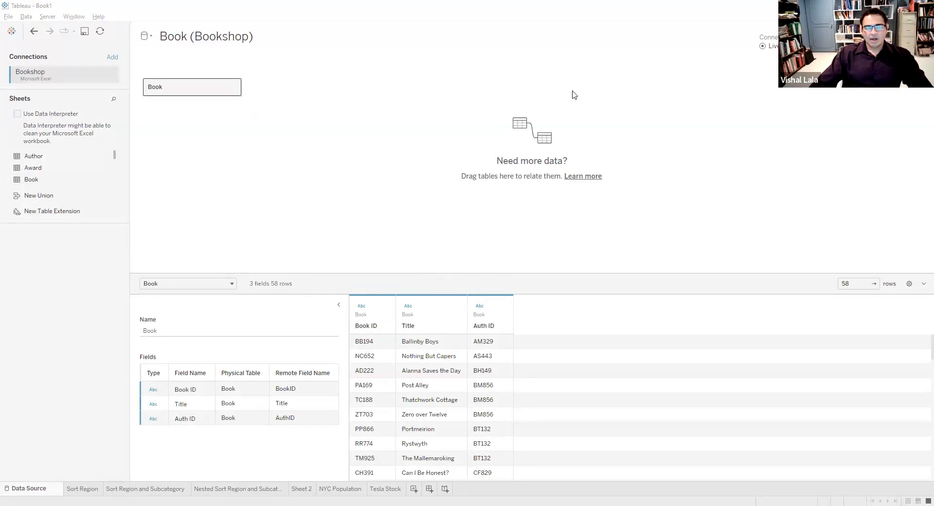
Replace the Book table on the canvas with the Ratings sheet and examine its Book ID column
{"action": "scroll", "coordinate": [78, 176], "scroll_direction": "down", "scroll_amount": 4}
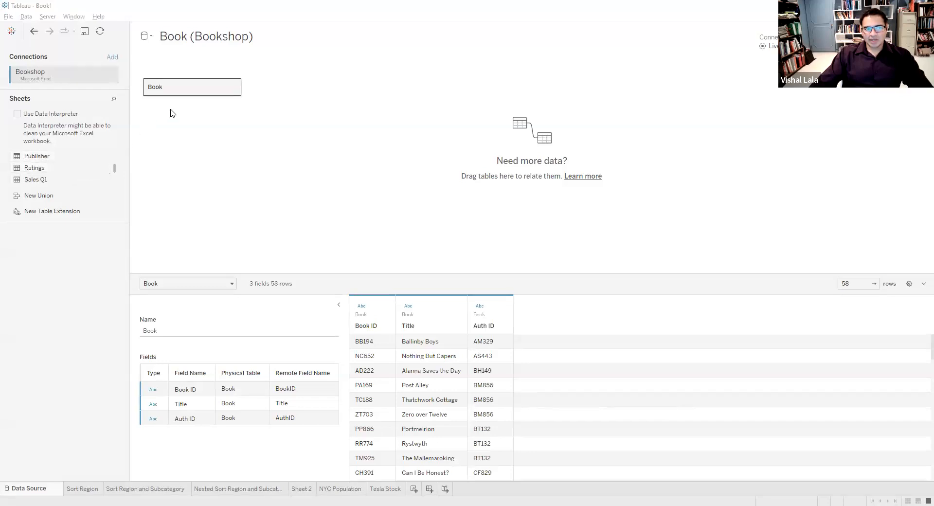
{"action": "left_click_drag", "start_coordinate": [199, 89], "coordinate": [179, 129]}
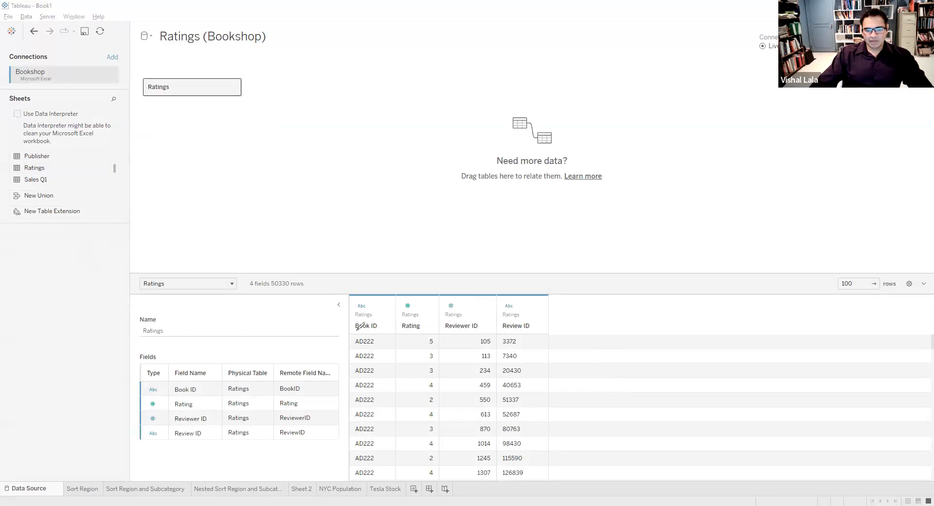
{"action": "mouse_move", "coordinate": [351, 330]}
{"action": "left_mouse_down"}
{"action": "mouse_move", "coordinate": [374, 334]}
{"action": "mouse_move", "coordinate": [382, 298]}
{"action": "mouse_move", "coordinate": [366, 286]}
{"action": "mouse_move", "coordinate": [351, 306]}
{"action": "mouse_move", "coordinate": [370, 331]}
{"action": "left_mouse_up"}
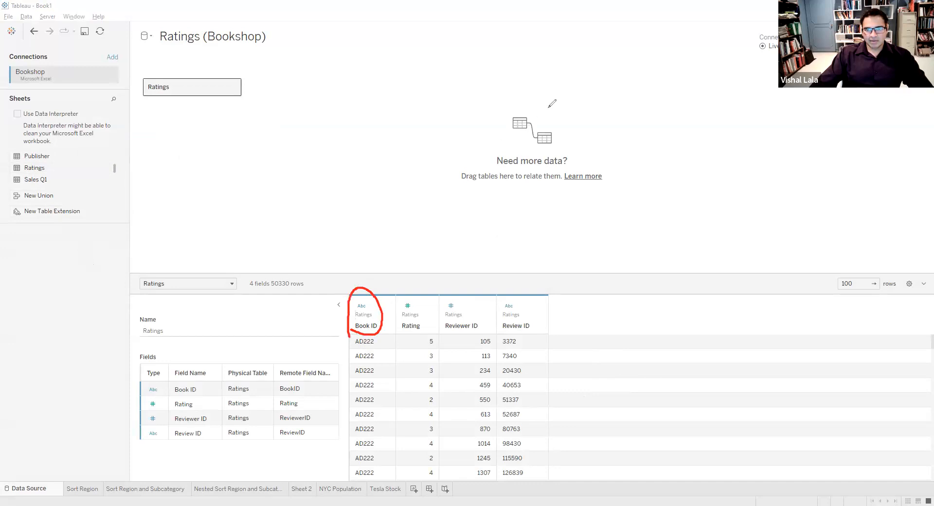
{"action": "key", "text": "Escape"}
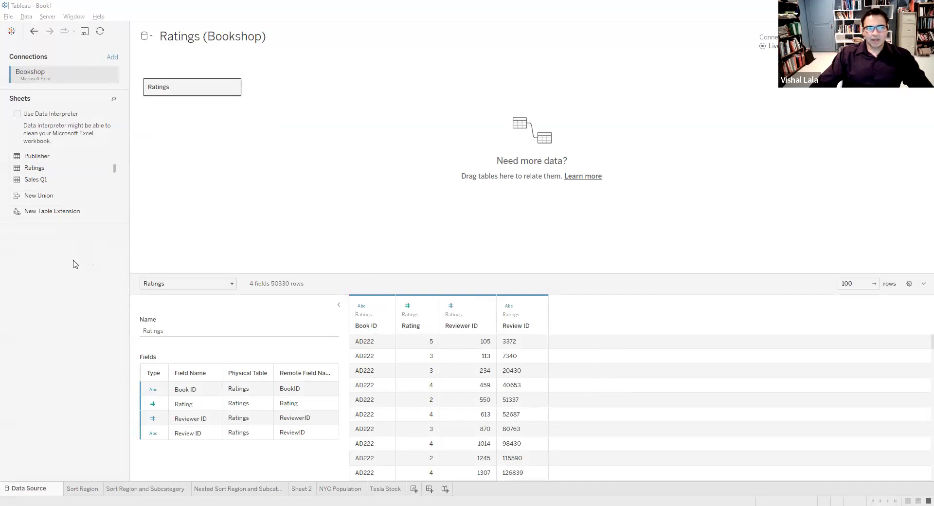
Put the Book table back in place of Ratings and join the Ratings sheet to it inside the Book table
{"action": "scroll", "coordinate": [69, 170], "scroll_direction": "up", "scroll_amount": 3}
{"action": "left_click_drag", "start_coordinate": [54, 183], "coordinate": [169, 102]}
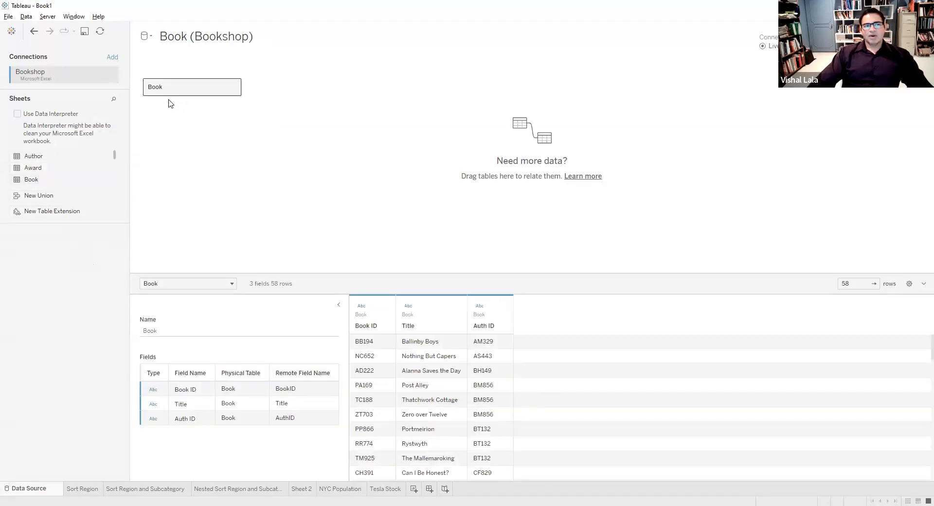
{"action": "left_click_drag", "start_coordinate": [115, 156], "coordinate": [42, 265]}
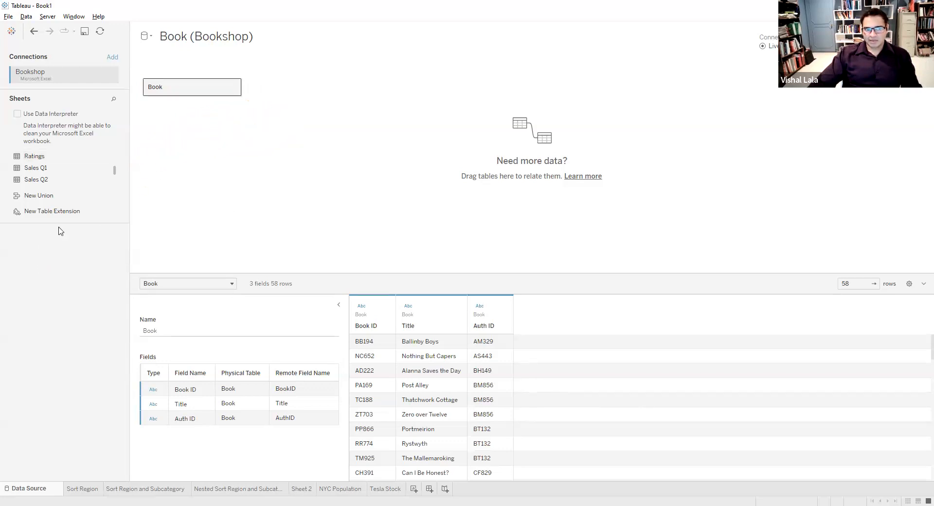
{"action": "double_click", "coordinate": [202, 91]}
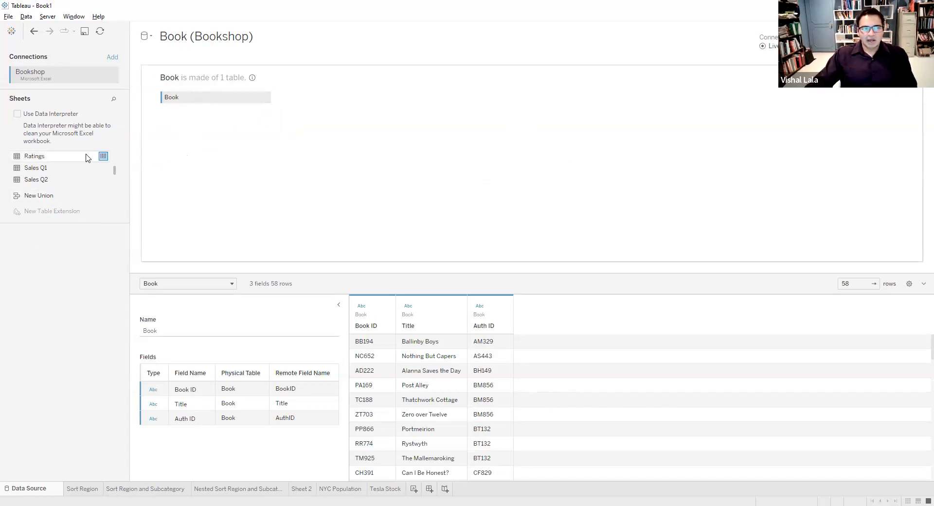
{"action": "left_click_drag", "start_coordinate": [48, 156], "coordinate": [322, 99]}
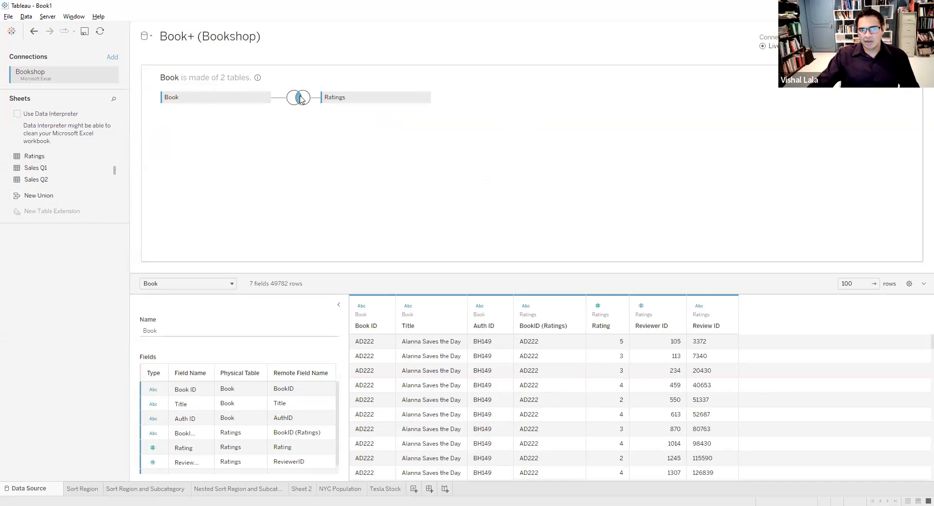
Review the join type and join clause between Book and Ratings
{"action": "mouse_move", "coordinate": [300, 99]}
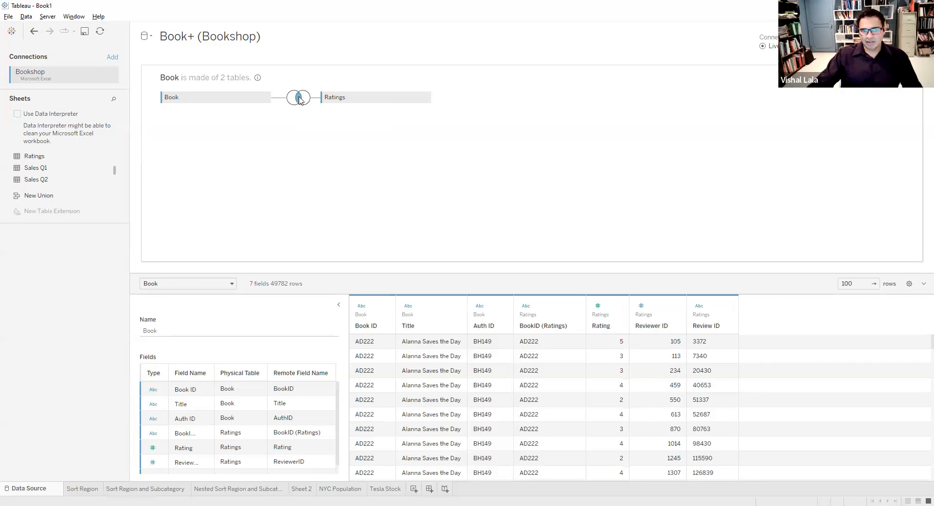
{"action": "left_click", "coordinate": [300, 98]}
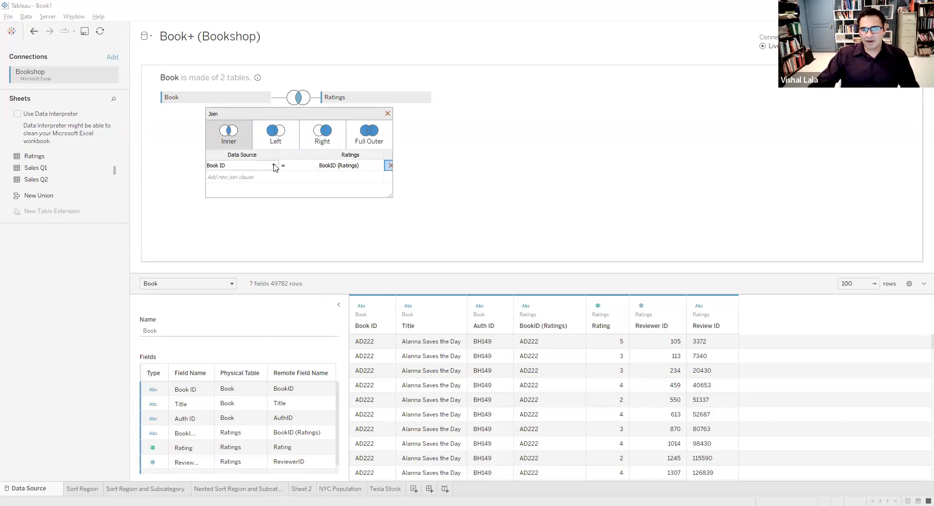
{"action": "left_click", "coordinate": [387, 113]}
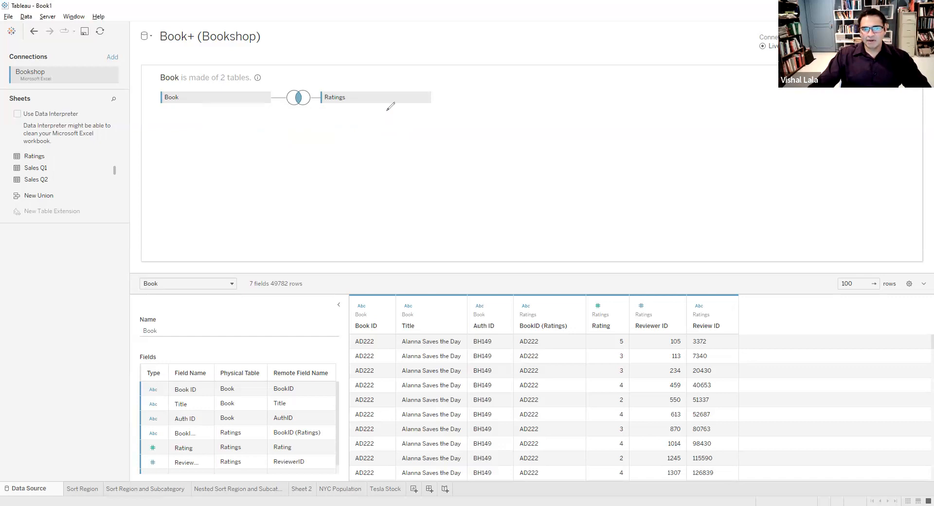
Examine the joined table's field and row counts and trace its two book ID columns to the Book and Ratings tables
{"action": "mouse_move", "coordinate": [242, 271]}
{"action": "left_mouse_down"}
{"action": "mouse_move", "coordinate": [240, 280]}
{"action": "mouse_move", "coordinate": [279, 292]}
{"action": "mouse_move", "coordinate": [316, 290]}
{"action": "mouse_move", "coordinate": [227, 269]}
{"action": "left_mouse_up"}
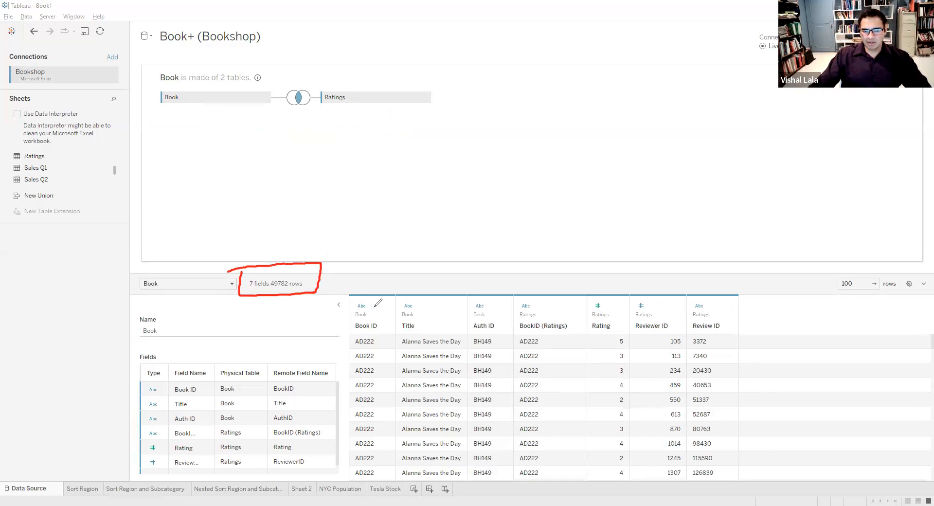
{"action": "left_click_drag", "start_coordinate": [375, 307], "coordinate": [394, 291]}
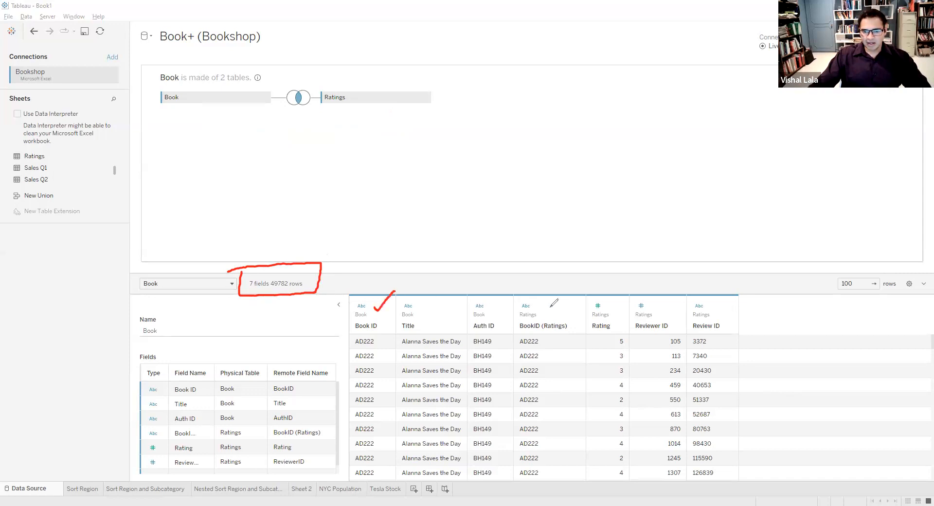
{"action": "left_click_drag", "start_coordinate": [550, 304], "coordinate": [623, 284]}
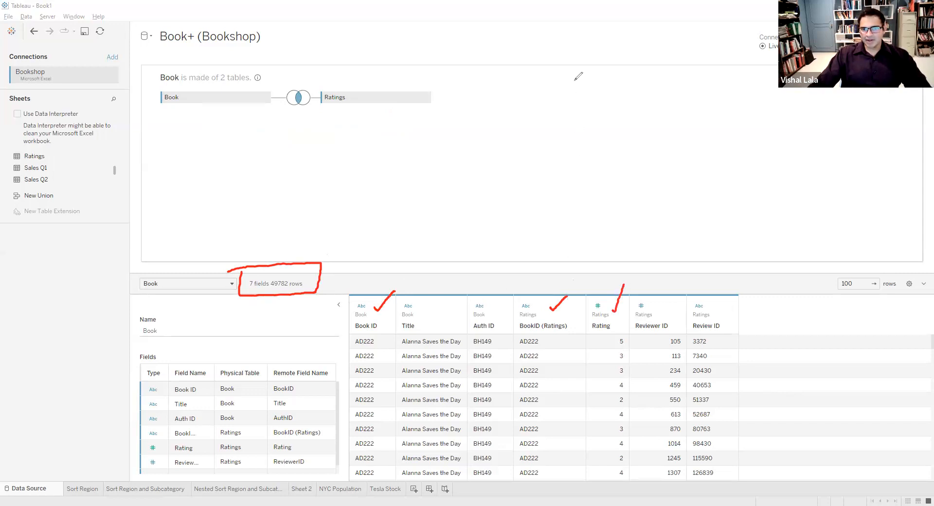
{"action": "mouse_move", "coordinate": [372, 289]}
{"action": "left_mouse_down"}
{"action": "mouse_move", "coordinate": [372, 262]}
{"action": "mouse_move", "coordinate": [384, 280]}
{"action": "mouse_move", "coordinate": [392, 267]}
{"action": "left_mouse_up"}
{"action": "mouse_move", "coordinate": [536, 255]}
{"action": "left_mouse_down"}
{"action": "mouse_move", "coordinate": [535, 298]}
{"action": "mouse_move", "coordinate": [544, 287]}
{"action": "left_mouse_up"}
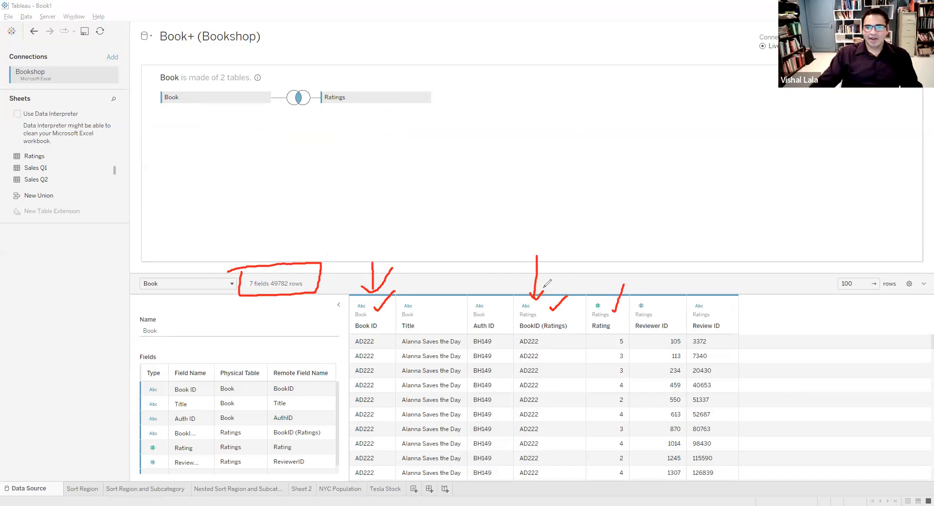
{"action": "mouse_move", "coordinate": [219, 101]}
{"action": "left_mouse_down"}
{"action": "mouse_move", "coordinate": [323, 213]}
{"action": "mouse_move", "coordinate": [354, 267]}
{"action": "left_mouse_up"}
{"action": "mouse_move", "coordinate": [379, 105]}
{"action": "left_mouse_down"}
{"action": "mouse_move", "coordinate": [483, 189]}
{"action": "mouse_move", "coordinate": [530, 267]}
{"action": "left_mouse_up"}
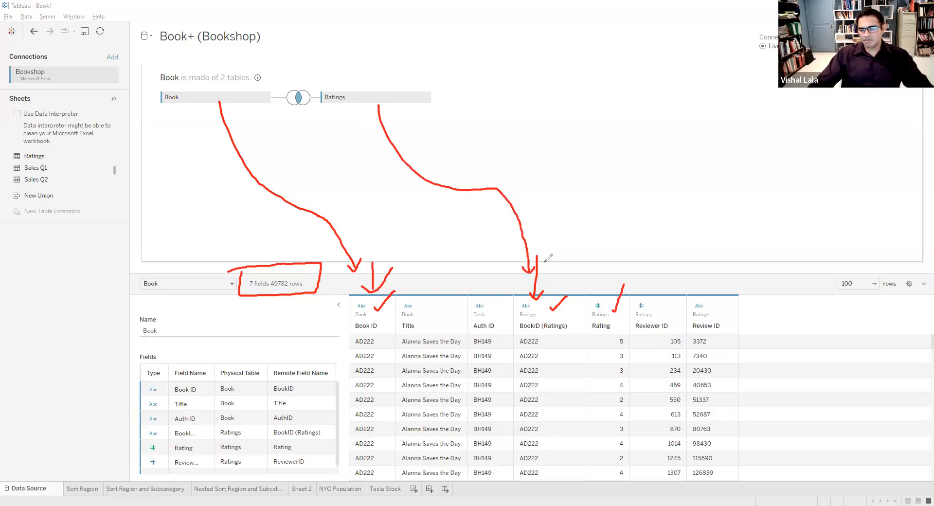
{"action": "left_click", "coordinate": [534, 110]}
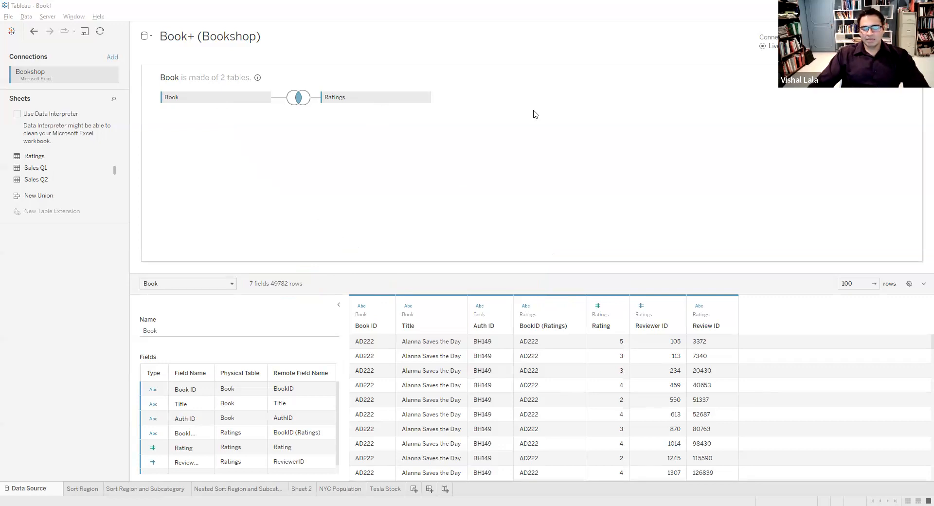
Consult the Joins exercise slide in the browser and add a new worksheet named "Joins with Book Data 1" in Tableau
{"action": "key", "text": "alt+Tab"}
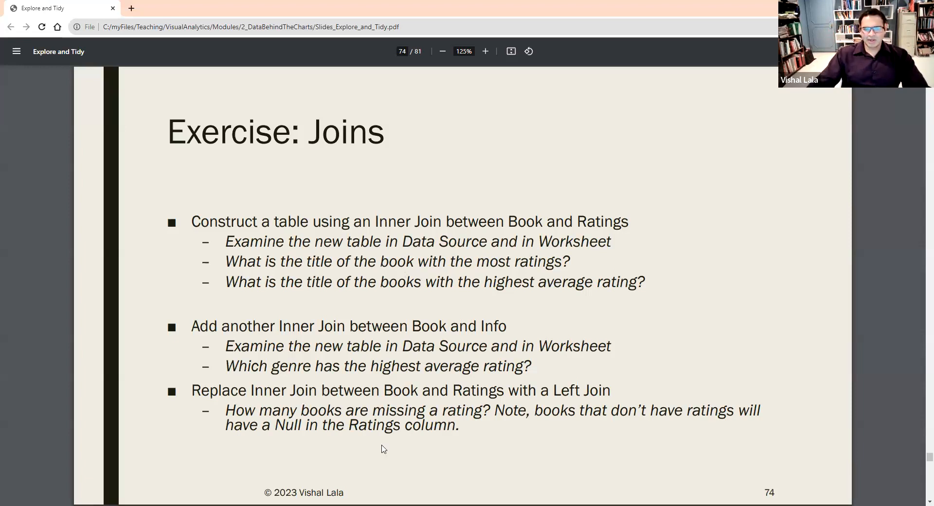
{"action": "key", "text": "alt+Tab"}
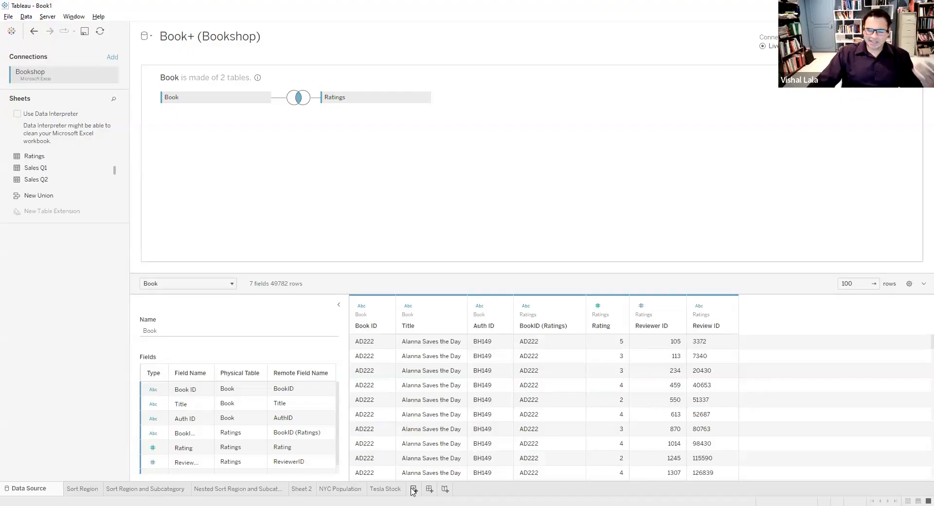
{"action": "left_click", "coordinate": [414, 490]}
{"action": "double_click", "coordinate": [428, 487]}
{"action": "type", "text": "Book"}
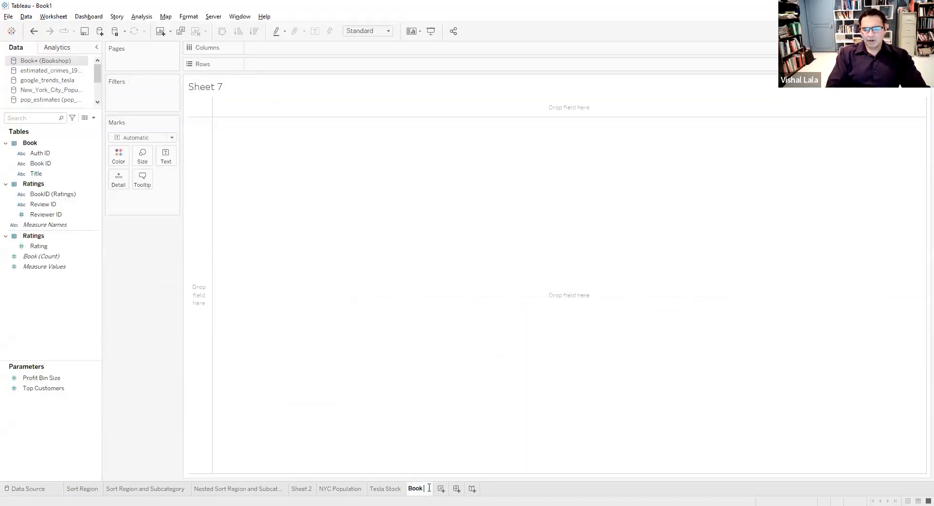
{"action": "key", "text": "BackSpace"}
{"action": "key", "text": "BackSpace"}
{"action": "key", "text": "BackSpace"}
{"action": "key", "text": "BackSpace"}
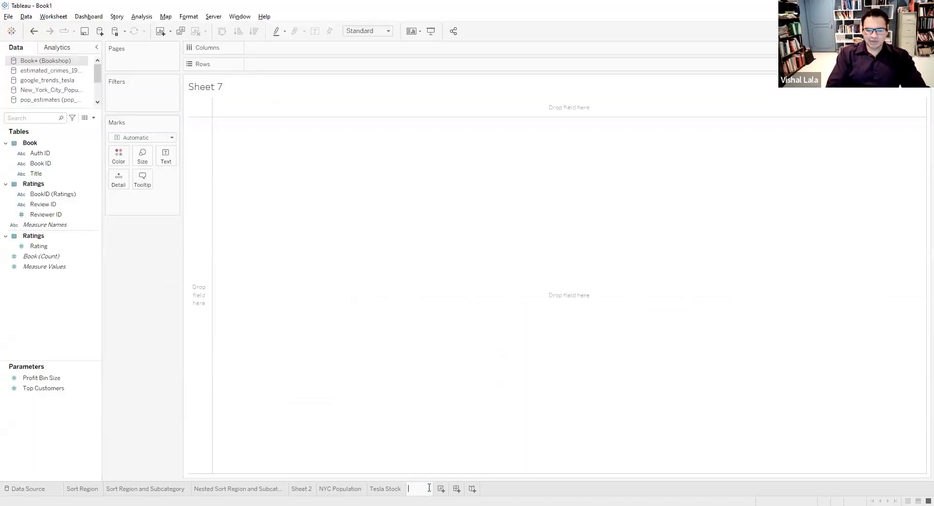
{"action": "type", "text": "Joins with BO"}
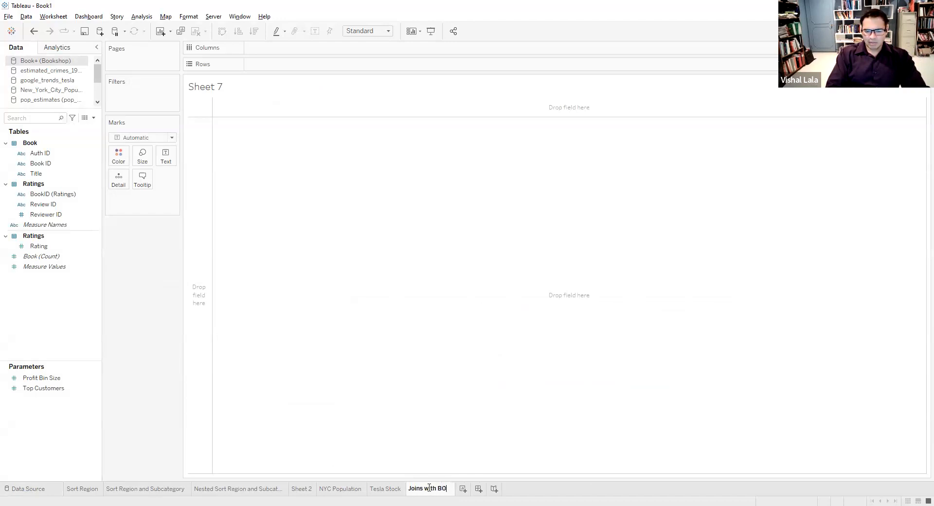
{"action": "key", "text": "BackSpace"}
{"action": "type", "text": "ook "}
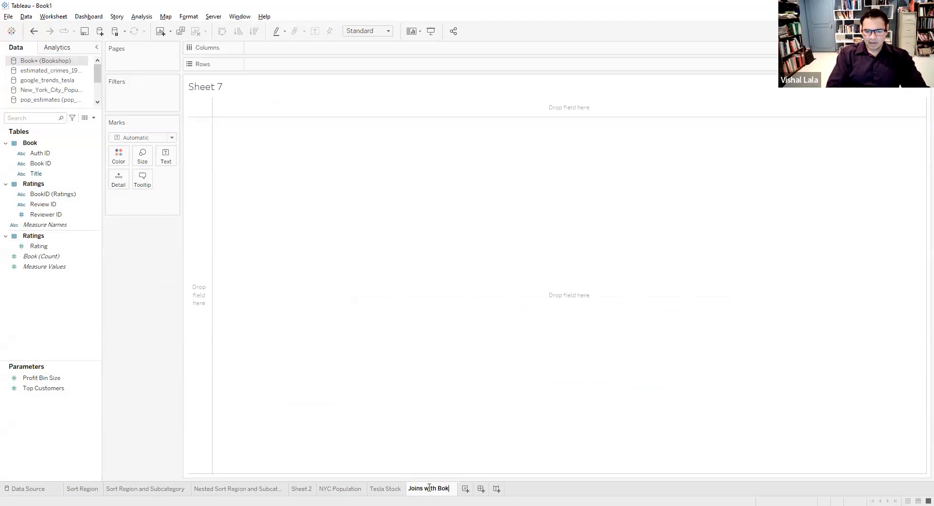
{"action": "type", "text": "Data 1"}
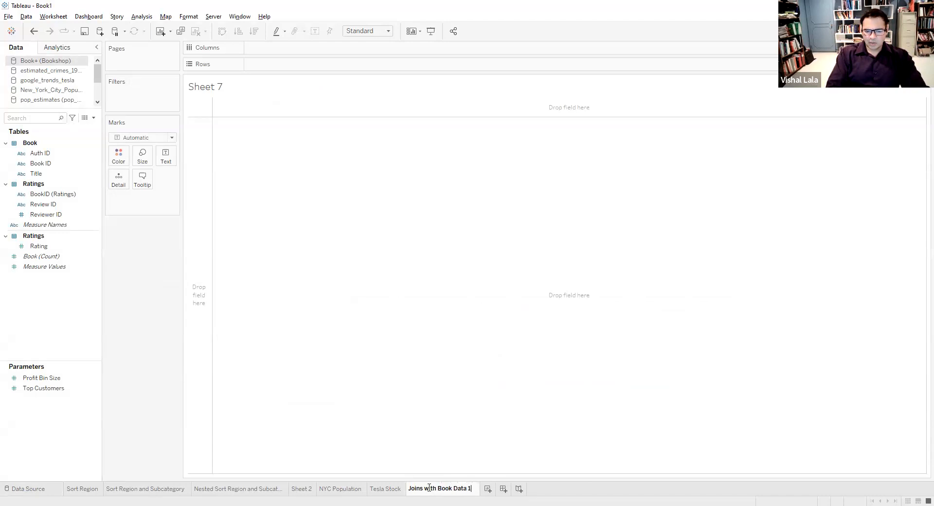
{"action": "key", "text": "Return"}
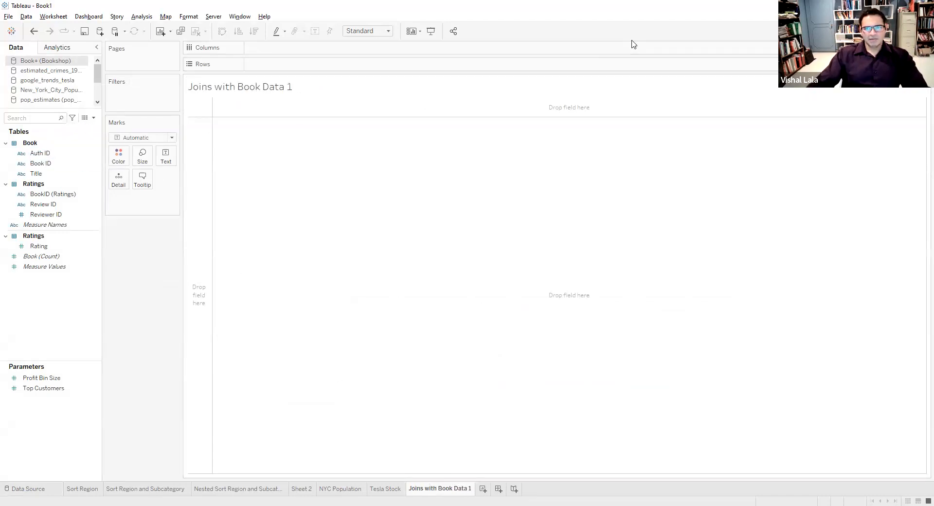
Group the Bookshop data source's field list by folder instead of by data source table
{"action": "mouse_move", "coordinate": [97, 100]}
{"action": "left_mouse_down"}
{"action": "mouse_move", "coordinate": [84, 134]}
{"action": "mouse_move", "coordinate": [114, 144]}
{"action": "left_mouse_up"}
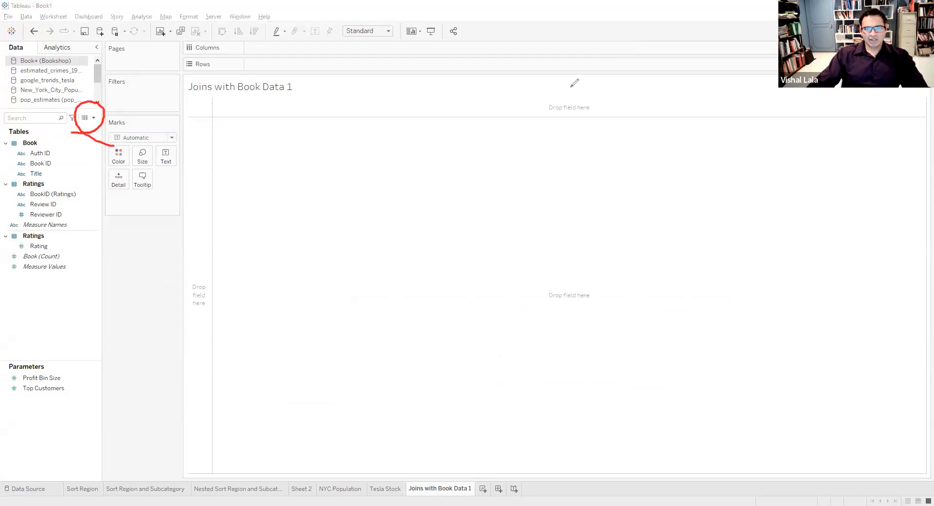
{"action": "left_click", "coordinate": [658, 43]}
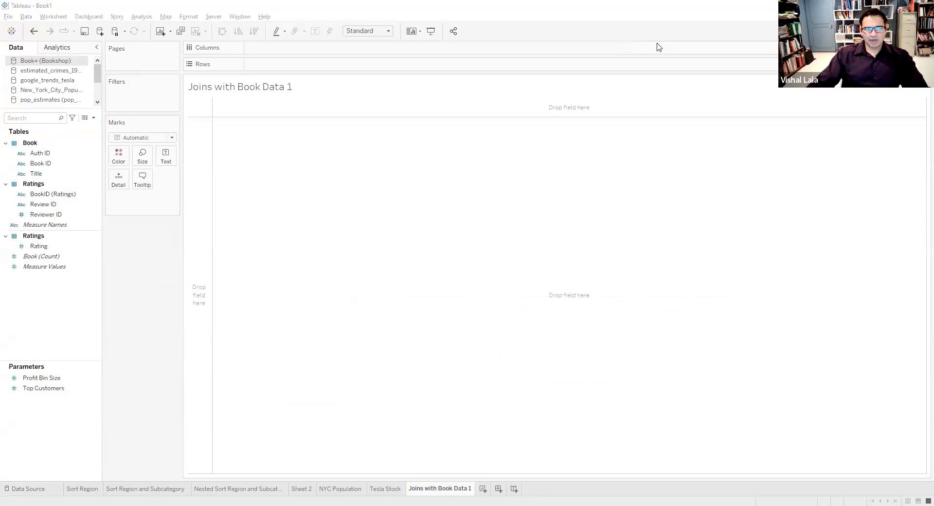
{"action": "left_click", "coordinate": [93, 118]}
{"action": "left_click", "coordinate": [86, 151]}
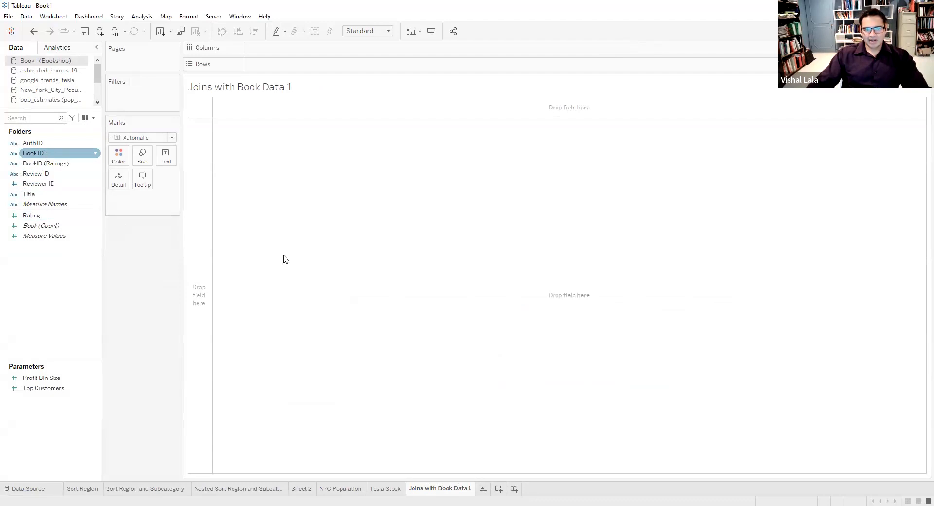
{"action": "key", "text": "alt+Tab"}
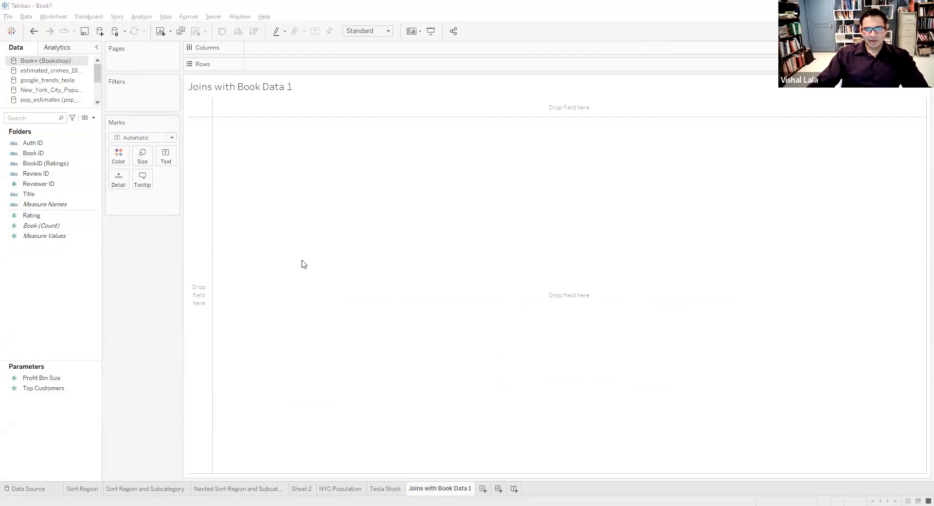
{"action": "key", "text": "alt+Tab"}
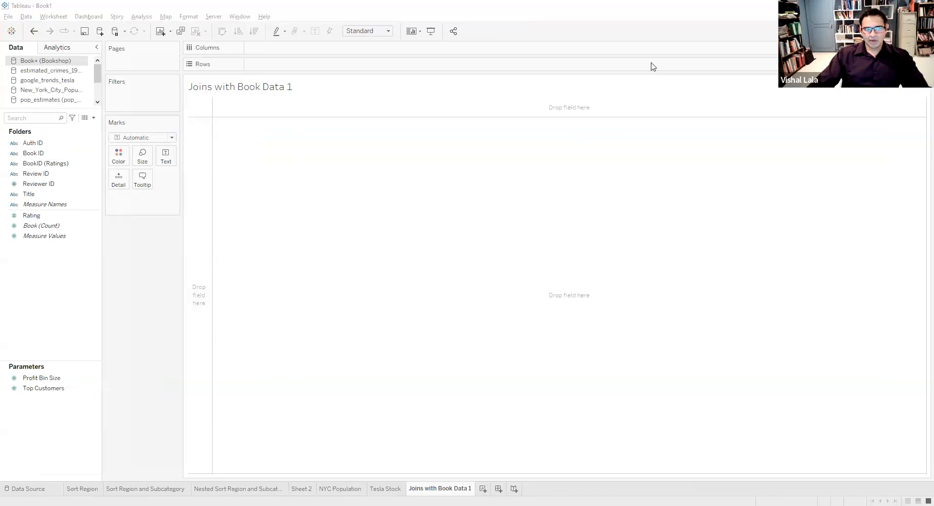
Build a bar chart with Title on the rows and Book (Count) on the columns
{"action": "left_click", "coordinate": [43, 195]}
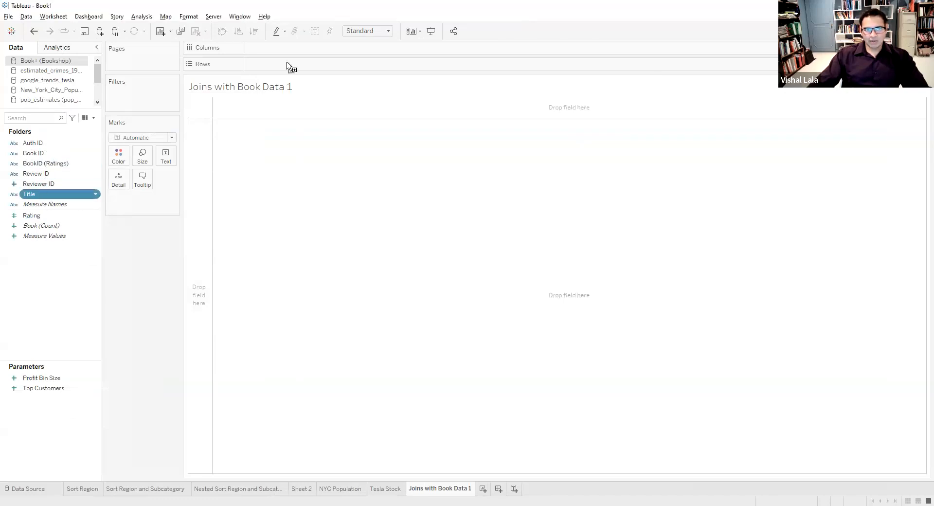
{"action": "left_click_drag", "start_coordinate": [287, 65], "coordinate": [288, 65]}
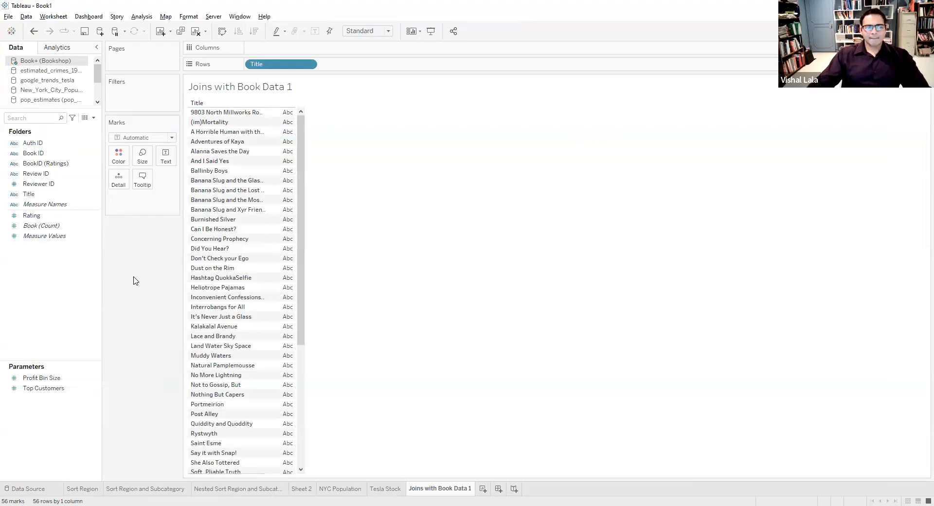
{"action": "left_click", "coordinate": [54, 225]}
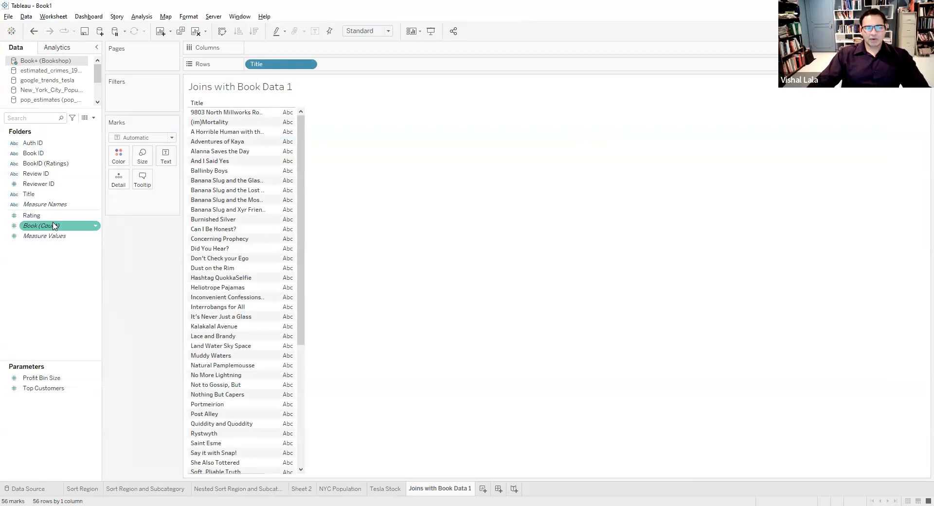
{"action": "left_click_drag", "start_coordinate": [54, 225], "coordinate": [148, 324]}
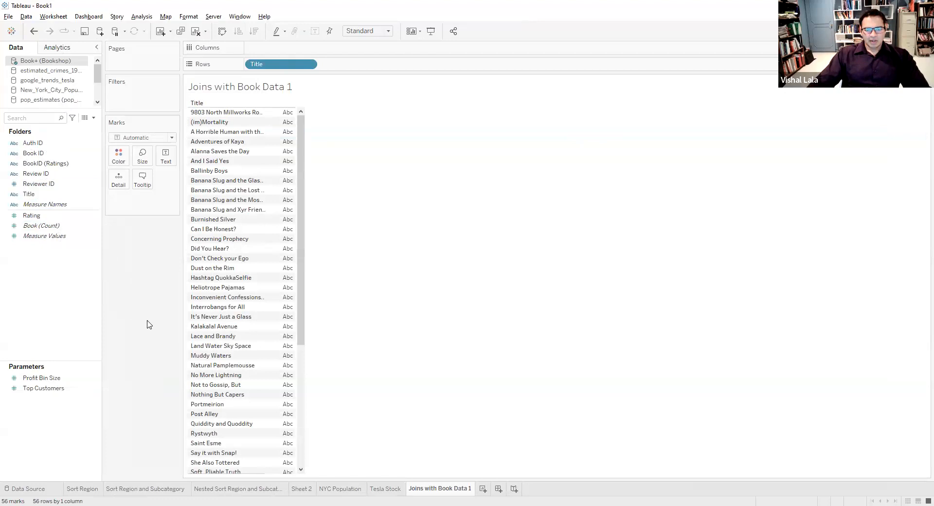
{"action": "left_click", "coordinate": [59, 227]}
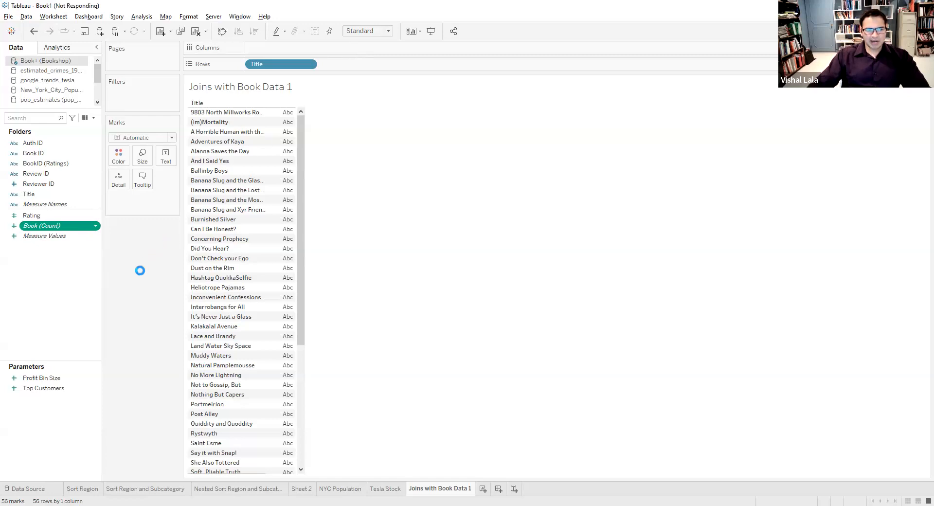
{"action": "left_click_drag", "start_coordinate": [83, 230], "coordinate": [298, 48]}
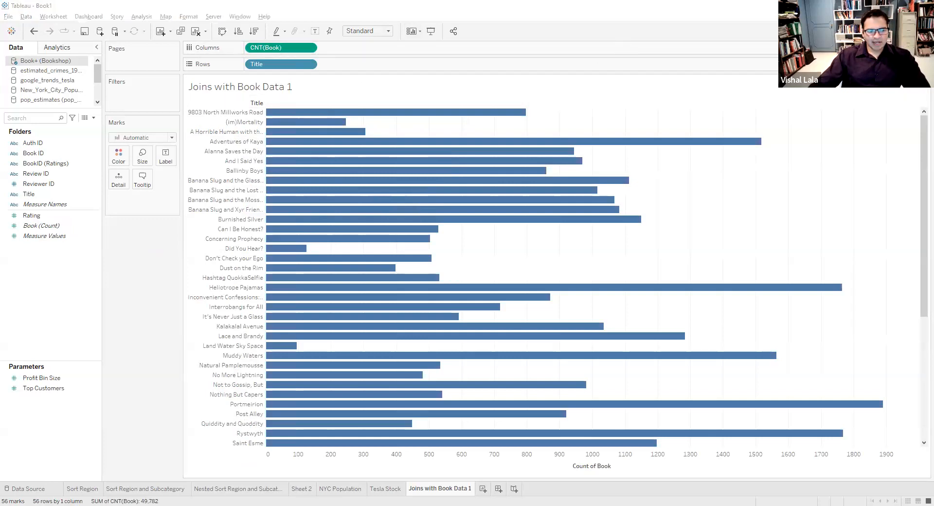
{"action": "mouse_move", "coordinate": [143, 499]}
{"action": "left_mouse_down"}
{"action": "mouse_move", "coordinate": [163, 486]}
{"action": "mouse_move", "coordinate": [131, 481]}
{"action": "mouse_move", "coordinate": [134, 493]}
{"action": "mouse_move", "coordinate": [155, 502]}
{"action": "left_mouse_up"}
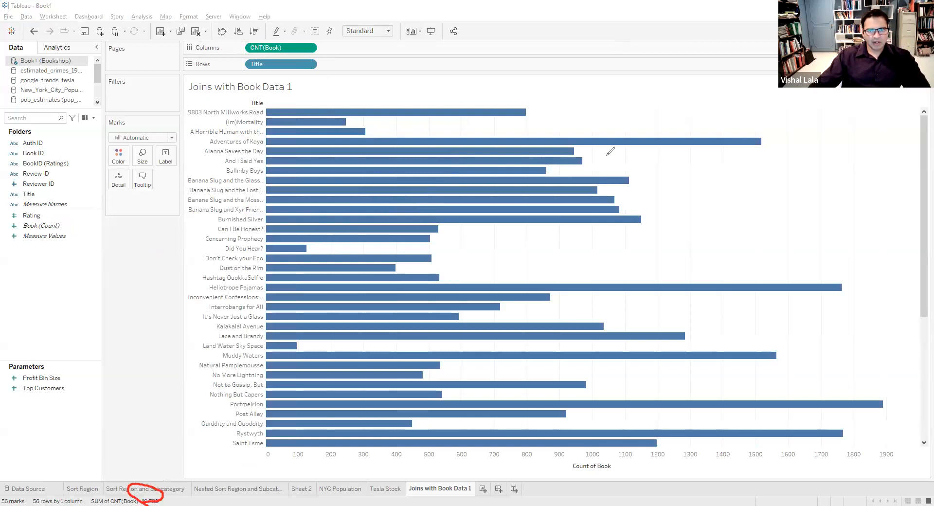
{"action": "key", "text": "ctrl+z"}
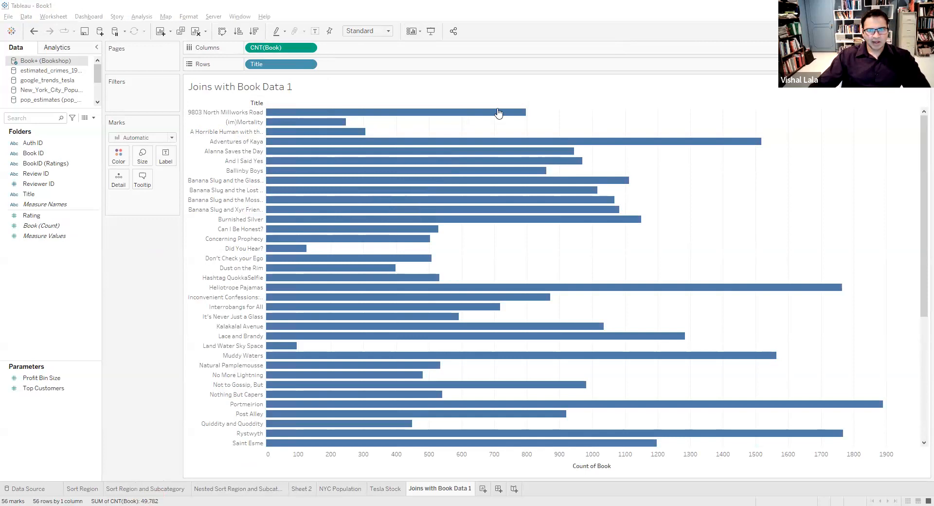
Sort the titles in descending order by count of Book and identify the title with the most ratings
{"action": "left_click", "coordinate": [591, 103]}
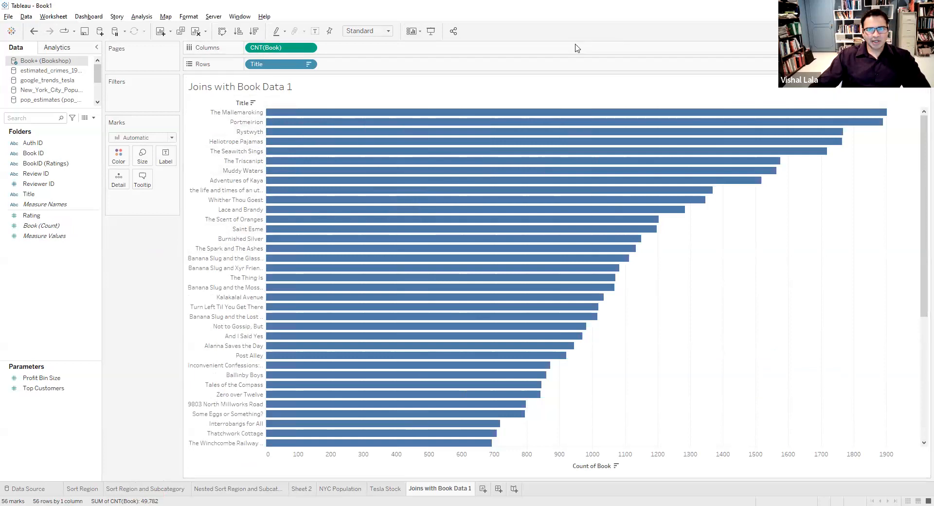
{"action": "mouse_move", "coordinate": [177, 120]}
{"action": "left_mouse_down"}
{"action": "mouse_move", "coordinate": [210, 111]}
{"action": "mouse_move", "coordinate": [201, 117]}
{"action": "left_mouse_up"}
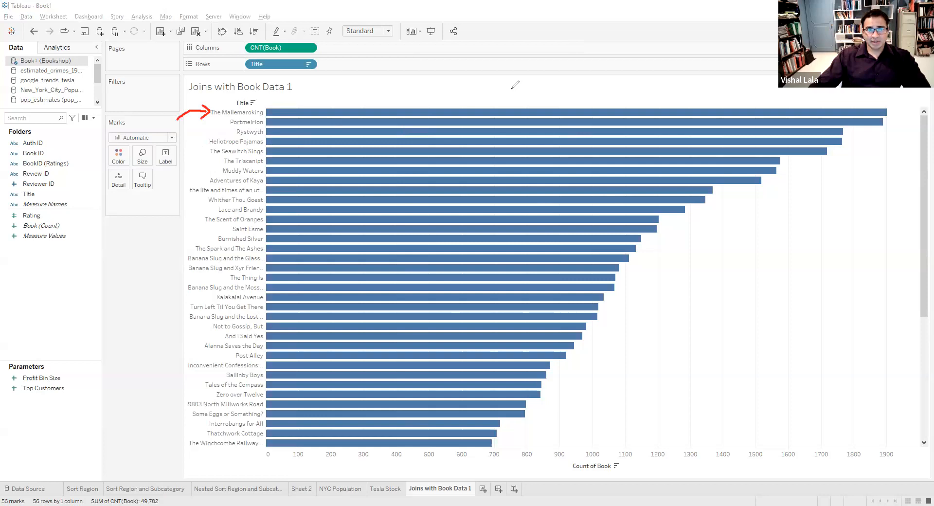
{"action": "key", "text": "ctrl+z"}
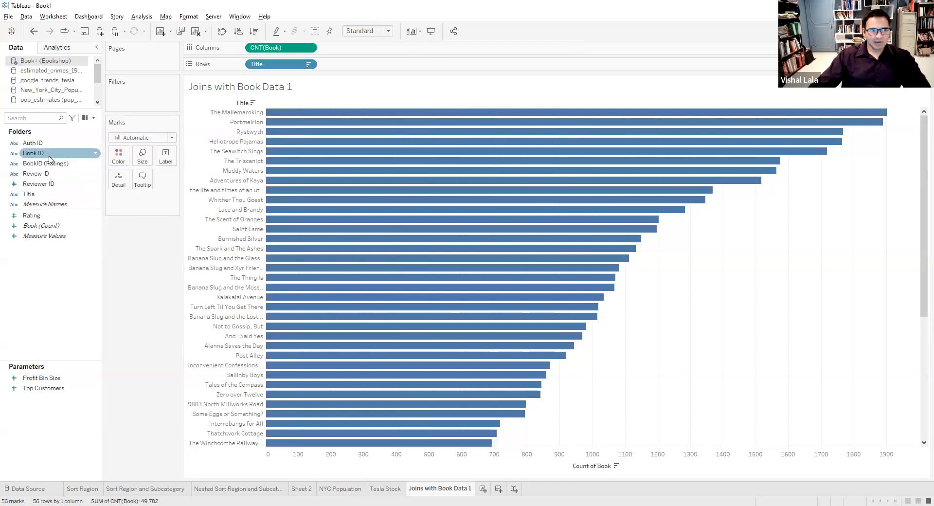
Add Rating to the columns beside the book count and aggregate it as an average
{"action": "left_click", "coordinate": [47, 215]}
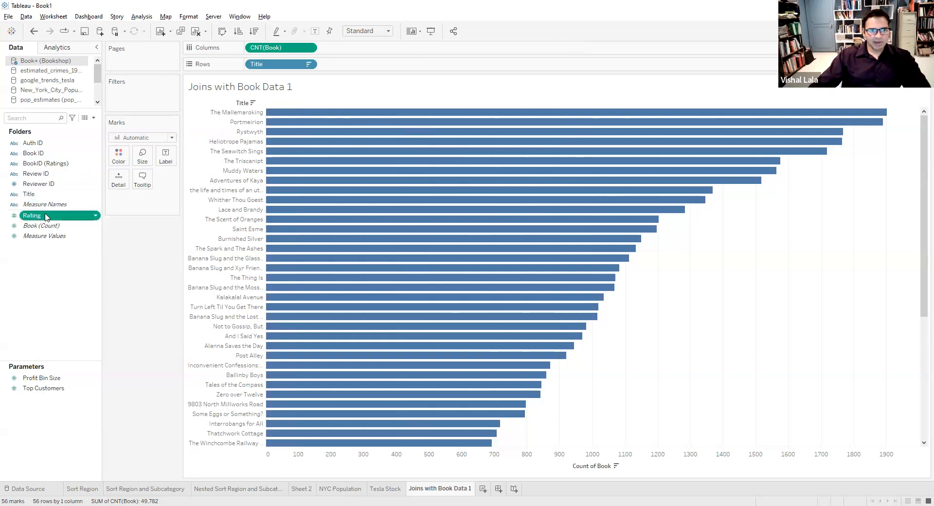
{"action": "left_click_drag", "start_coordinate": [386, 51], "coordinate": [384, 49]}
{"action": "left_click", "coordinate": [381, 47]}
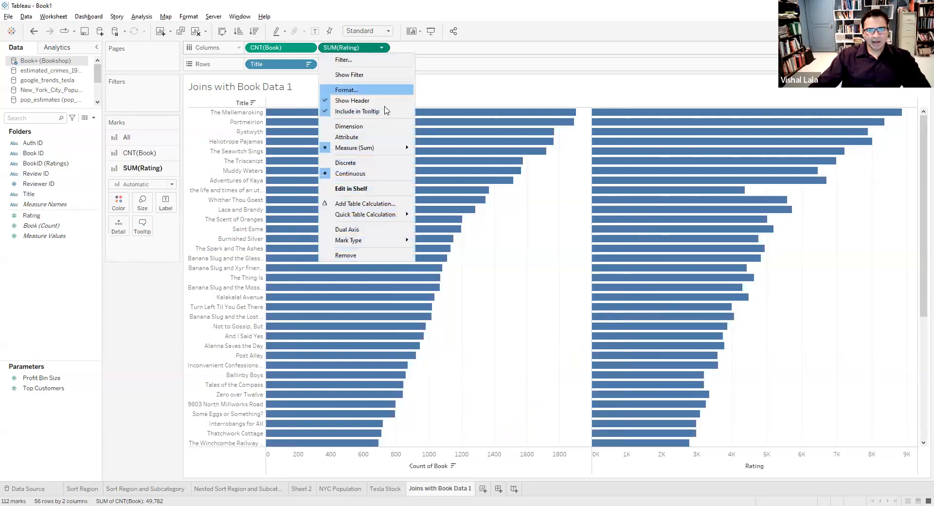
{"action": "mouse_move", "coordinate": [401, 148]}
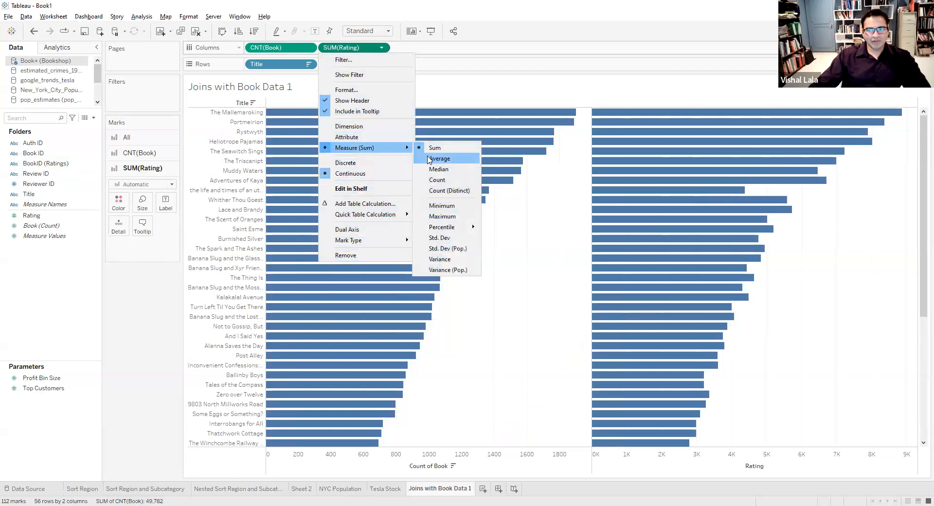
{"action": "left_click", "coordinate": [429, 158]}
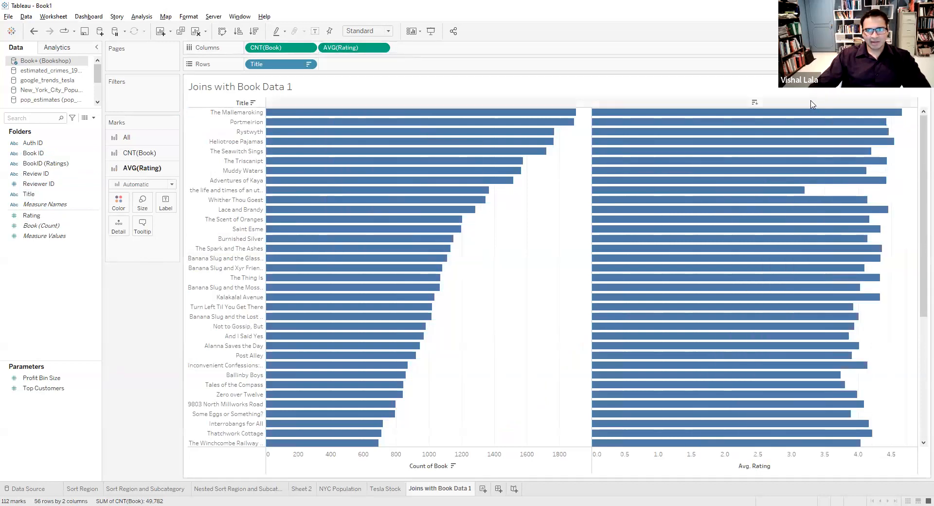
Sort the titles in descending order by average rating and identify the highest-rated book
{"action": "left_click", "coordinate": [754, 103]}
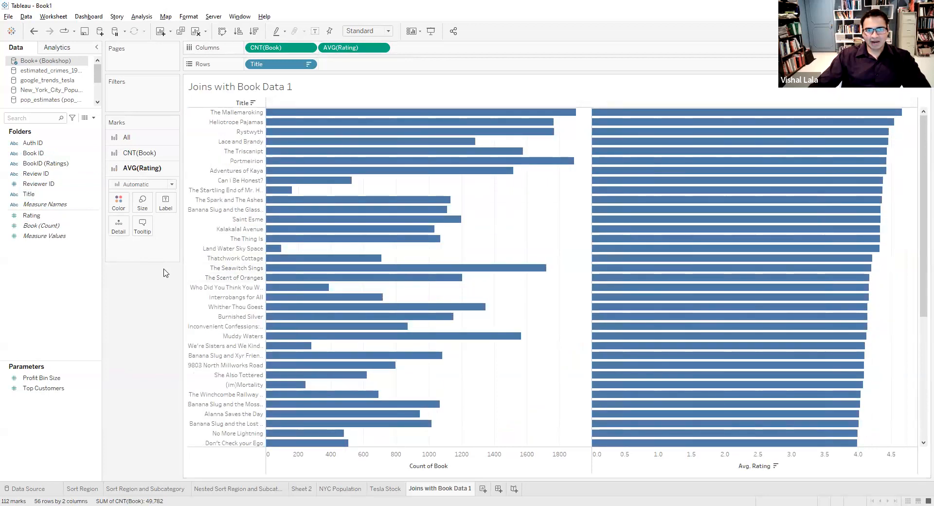
{"action": "left_click", "coordinate": [419, 44]}
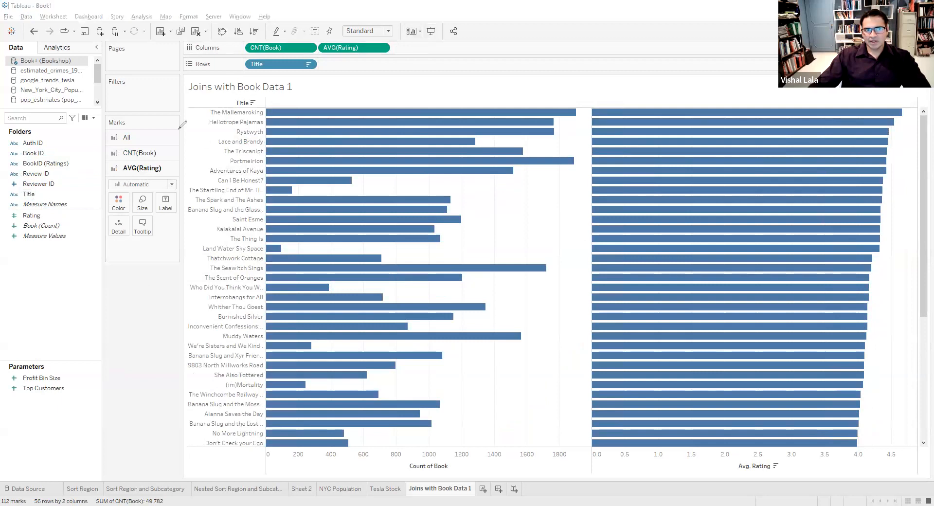
{"action": "mouse_move", "coordinate": [201, 108]}
{"action": "left_mouse_down"}
{"action": "mouse_move", "coordinate": [253, 119]}
{"action": "mouse_move", "coordinate": [275, 102]}
{"action": "mouse_move", "coordinate": [255, 103]}
{"action": "left_mouse_up"}
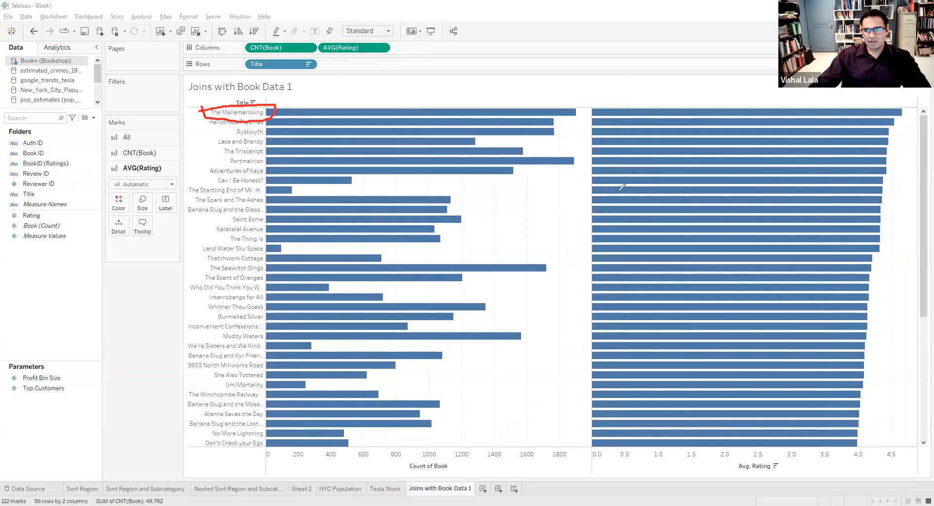
{"action": "left_click_drag", "start_coordinate": [899, 92], "coordinate": [901, 102]}
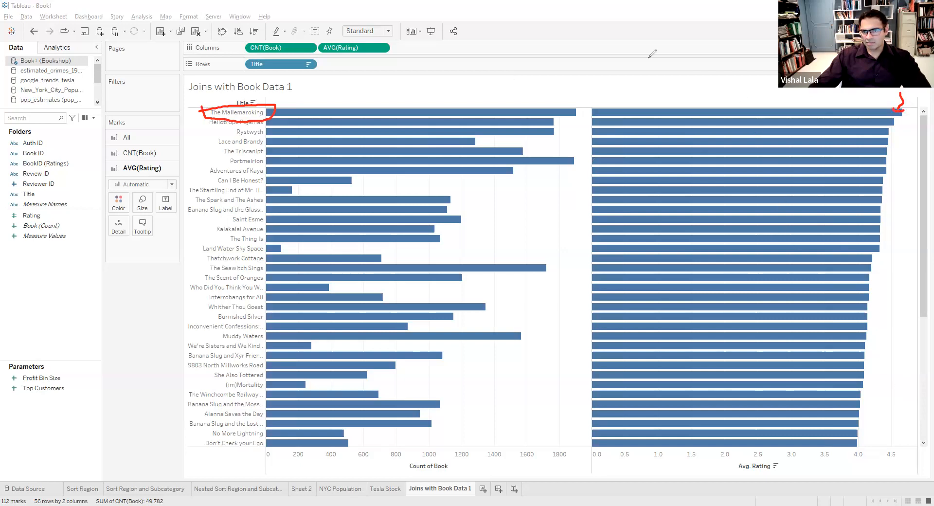
{"action": "key", "text": "Escape"}
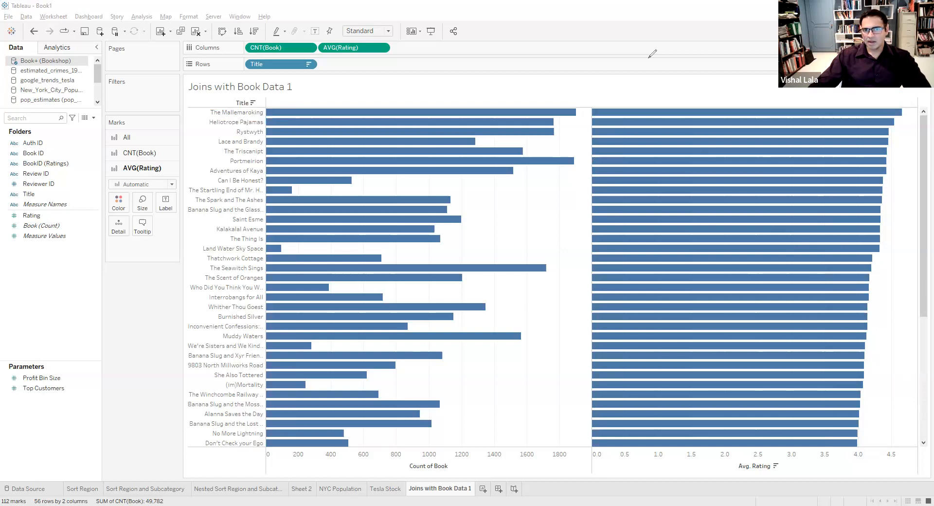
Switch to the PDF slides in the browser and read the next task of the Joins exercise
{"action": "mouse_move", "coordinate": [300, 266]}
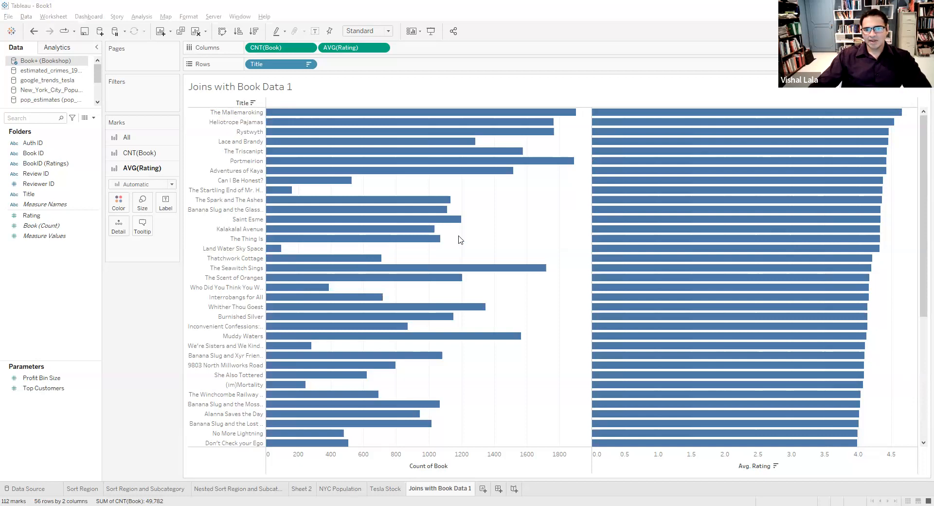
{"action": "key", "text": "alt+Tab"}
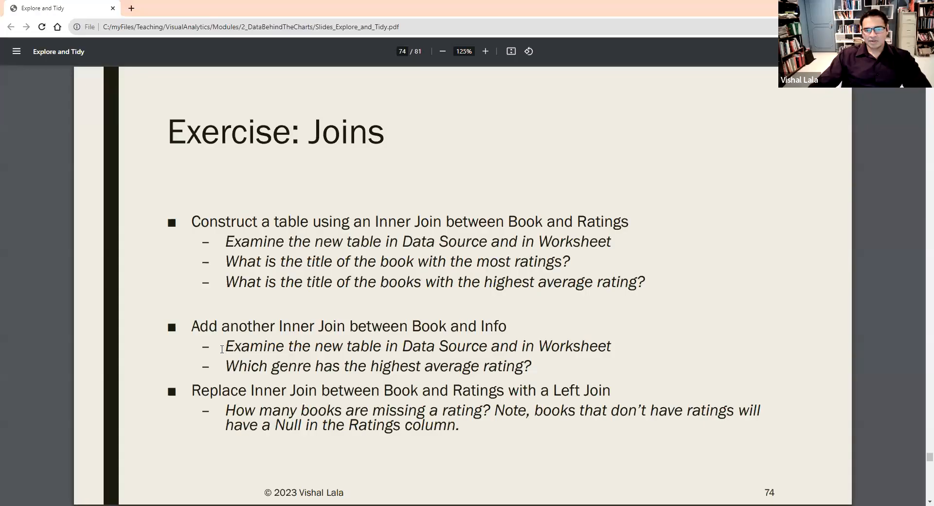
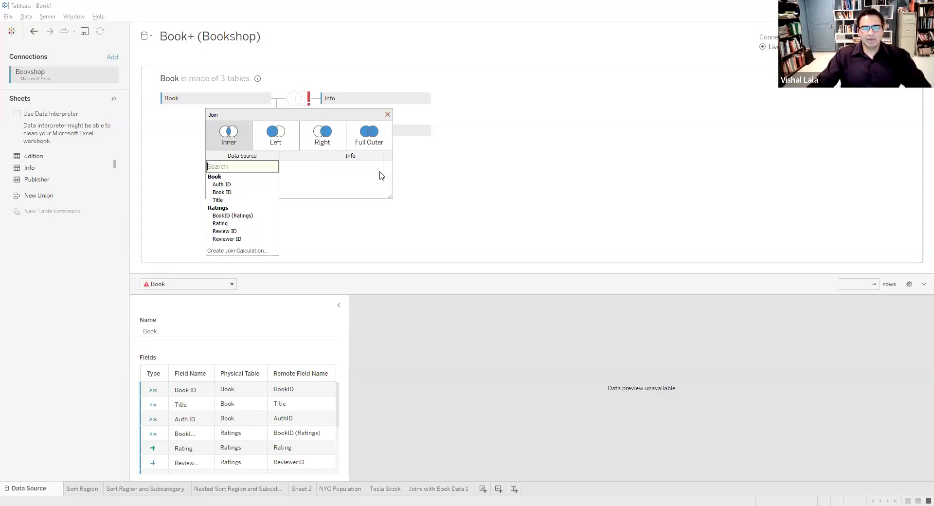
Define the inner join between Book and Info by matching Book ID to the join calculation [BookID1]+[BookID2]
{"action": "left_click", "coordinate": [261, 193]}
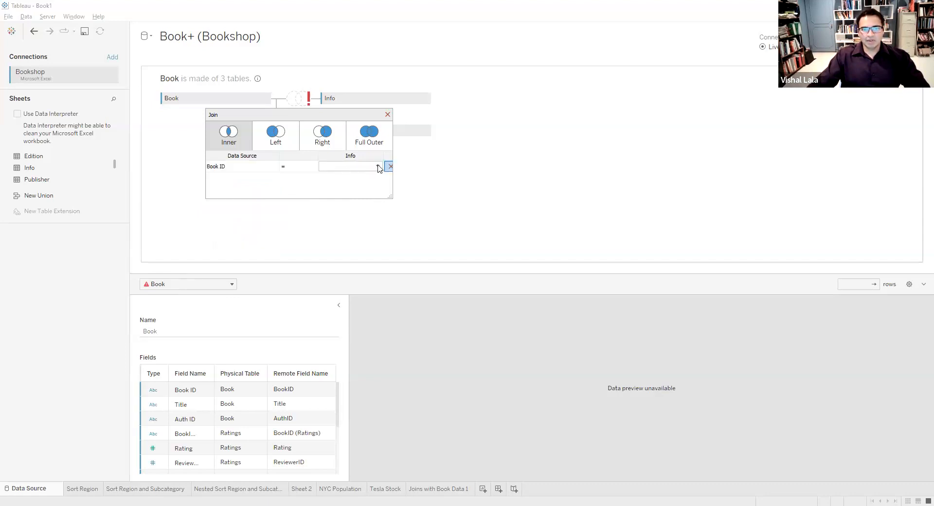
{"action": "left_click", "coordinate": [379, 167]}
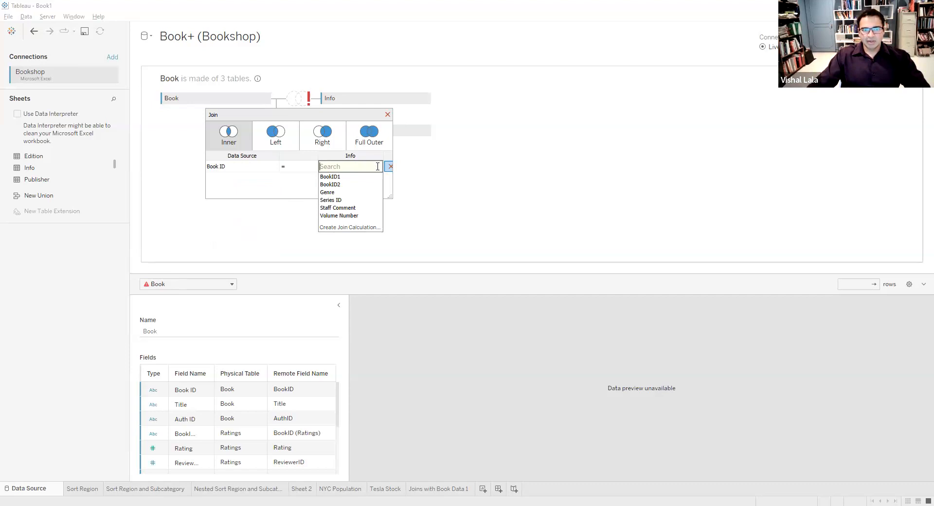
{"action": "left_click", "coordinate": [377, 228]}
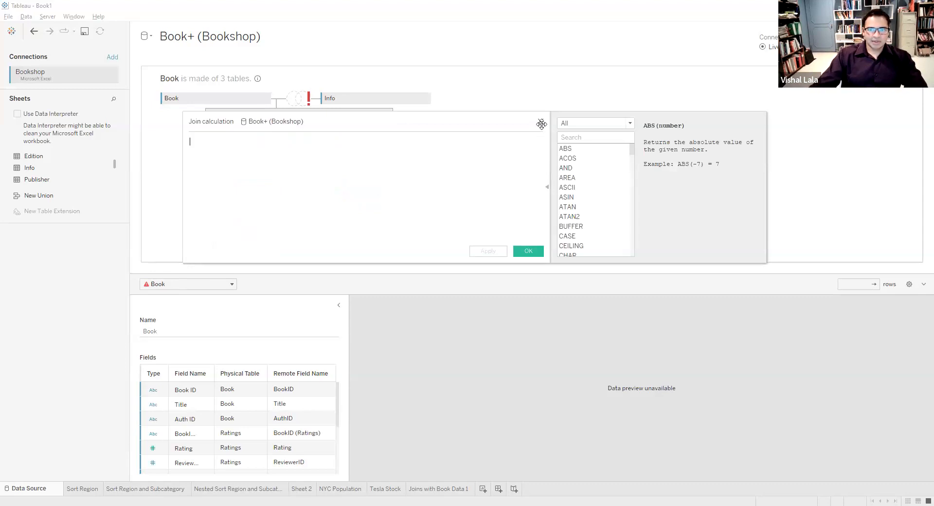
{"action": "key", "text": "Escape"}
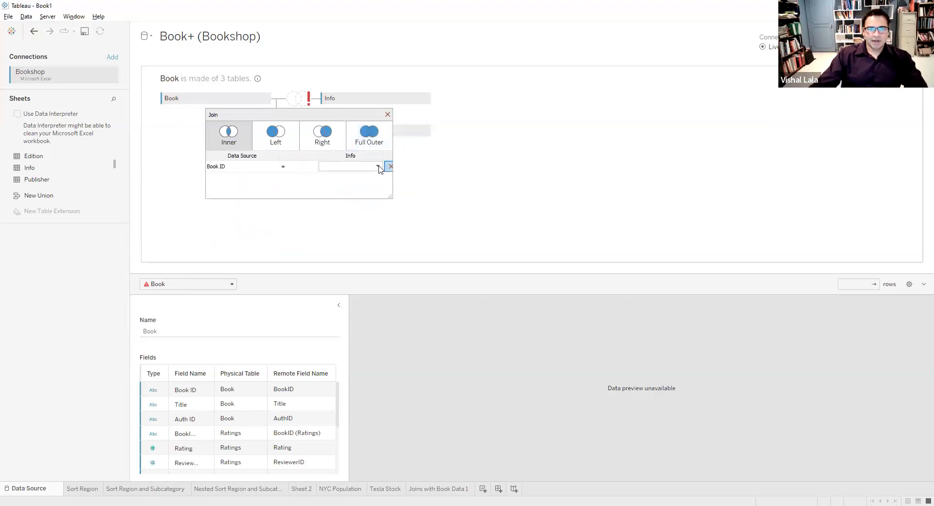
{"action": "left_click", "coordinate": [377, 165]}
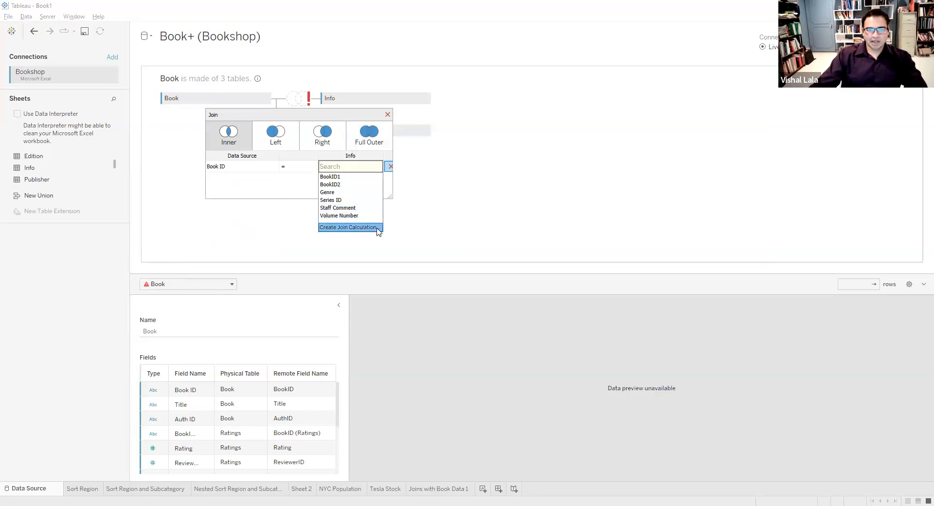
{"action": "left_click", "coordinate": [377, 228]}
{"action": "type", "text": "B"}
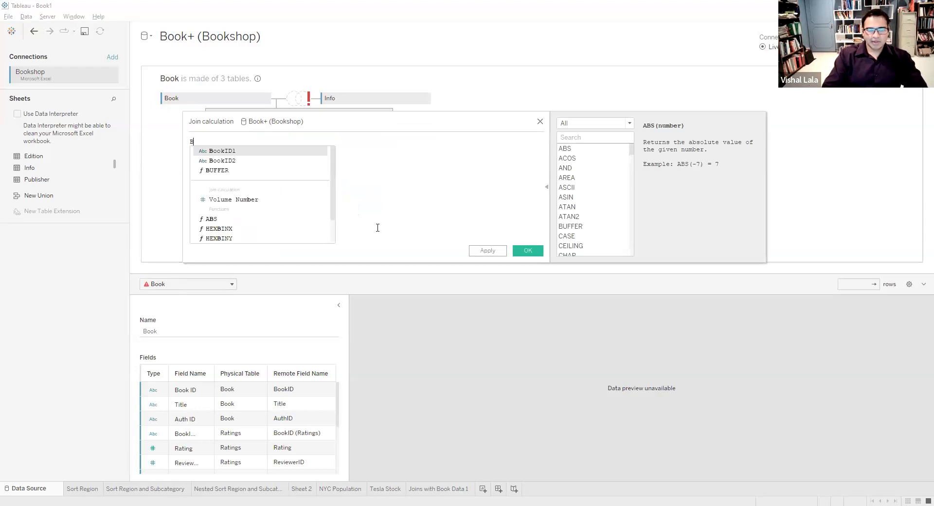
{"action": "key", "text": "Return"}
{"action": "type", "text": "+Boo"}
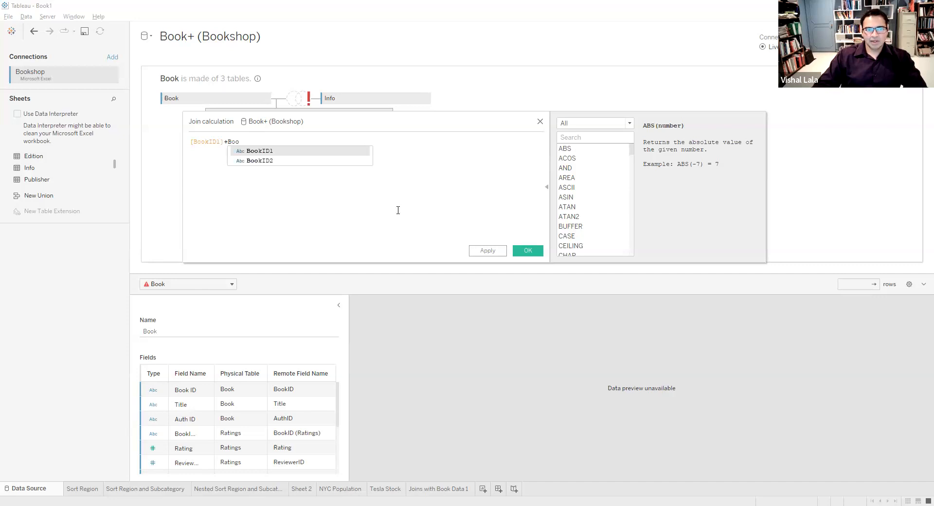
{"action": "key", "text": "Down"}
{"action": "key", "text": "Return"}
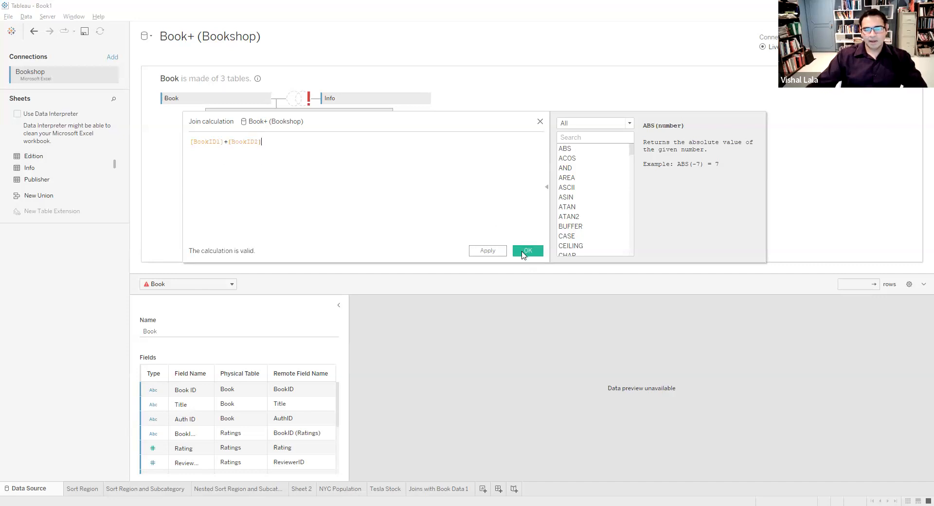
{"action": "left_click", "coordinate": [523, 252]}
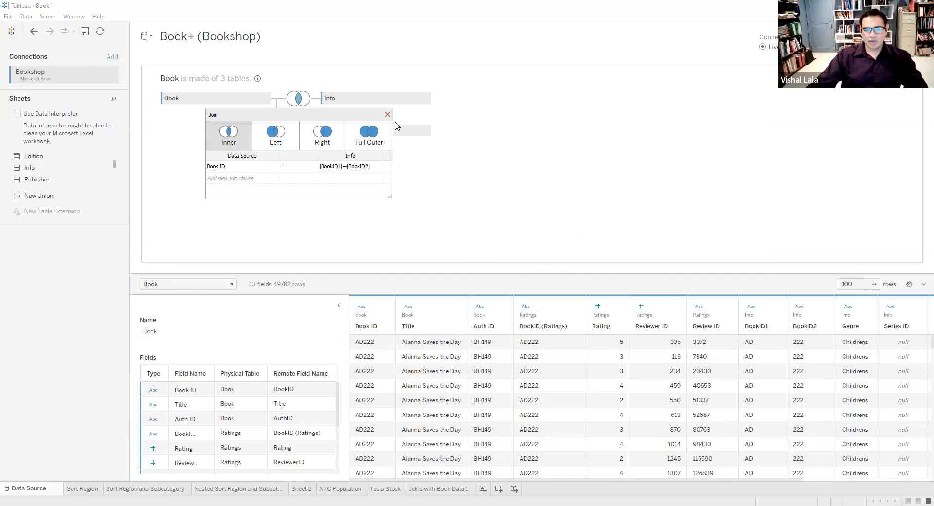
Collapse the table details and examine the row count and the ID columns from Book, Ratings and Info in the joined data
{"action": "left_click", "coordinate": [339, 306]}
{"action": "left_click", "coordinate": [339, 305]}
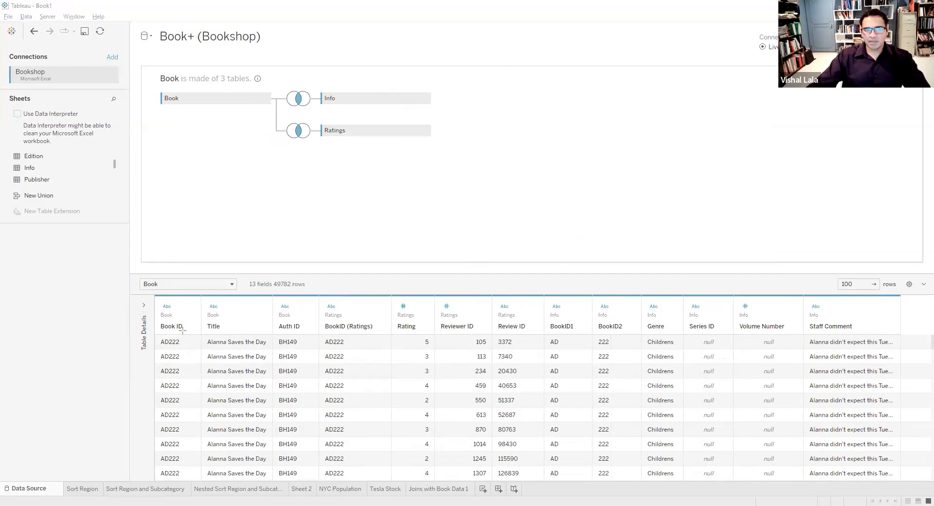
{"action": "mouse_move", "coordinate": [155, 332]}
{"action": "left_mouse_down"}
{"action": "mouse_move", "coordinate": [167, 350]}
{"action": "mouse_move", "coordinate": [189, 350]}
{"action": "left_mouse_up"}
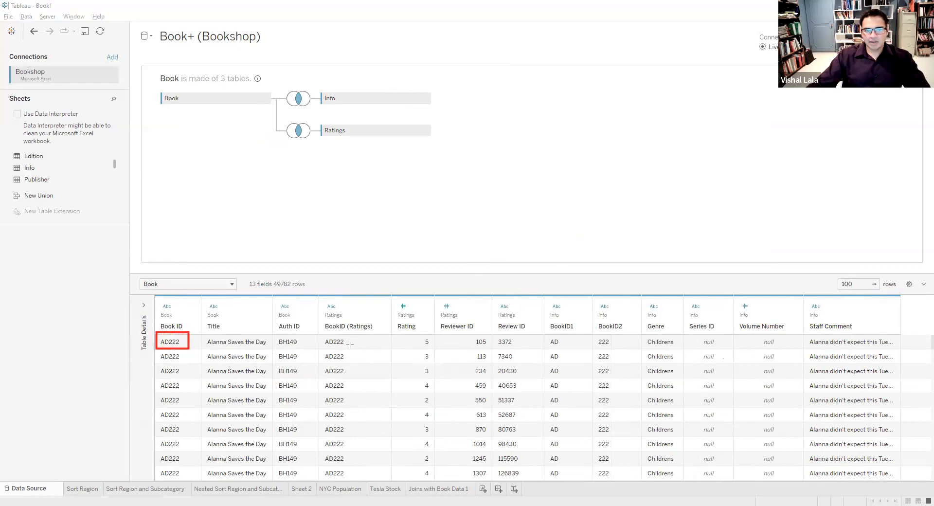
{"action": "mouse_move", "coordinate": [322, 333]}
{"action": "left_mouse_down"}
{"action": "mouse_move", "coordinate": [331, 351]}
{"action": "mouse_move", "coordinate": [374, 351]}
{"action": "left_mouse_up"}
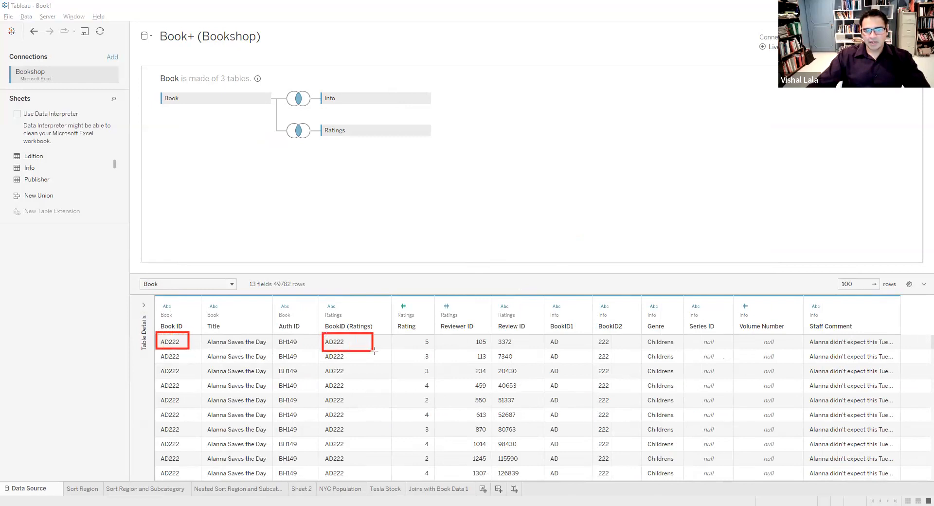
{"action": "mouse_move", "coordinate": [546, 320]}
{"action": "left_mouse_down"}
{"action": "mouse_move", "coordinate": [552, 350]}
{"action": "mouse_move", "coordinate": [639, 349]}
{"action": "left_mouse_up"}
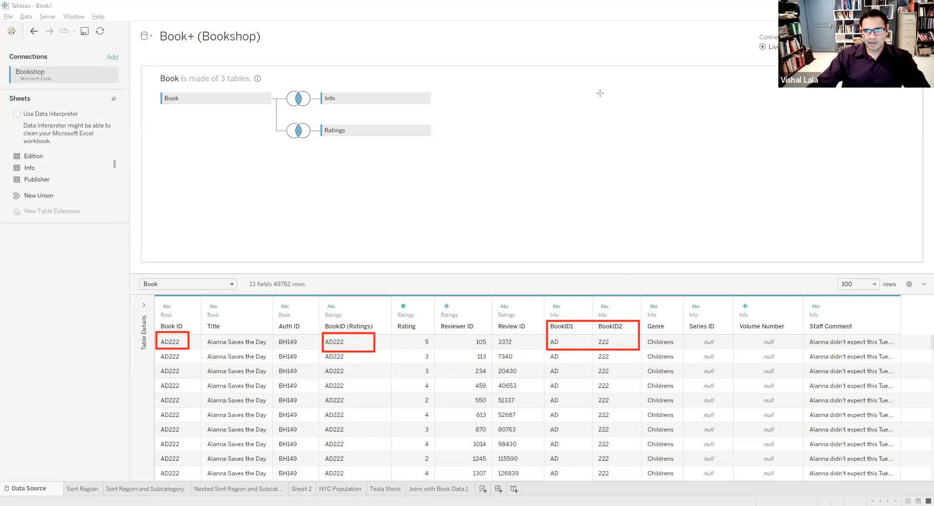
{"action": "key", "text": "Escape"}
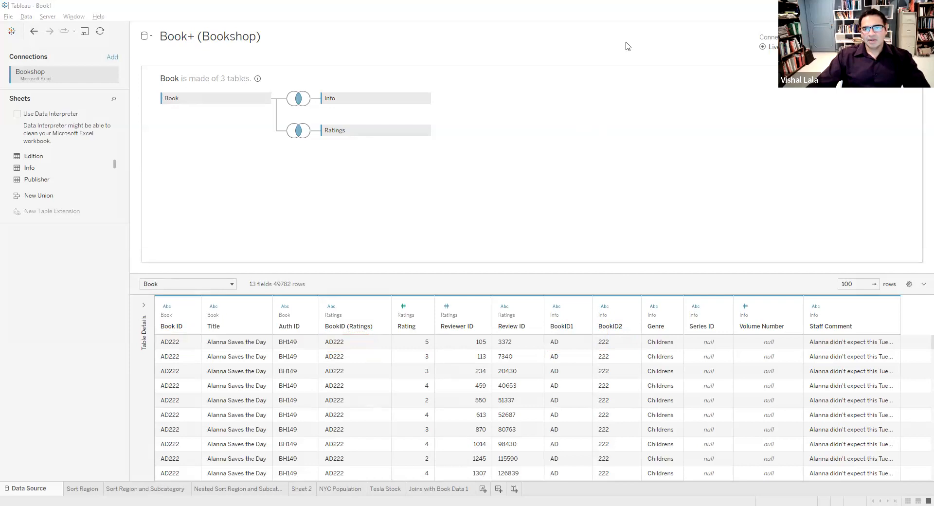
{"action": "left_click_drag", "start_coordinate": [280, 234], "coordinate": [279, 271]}
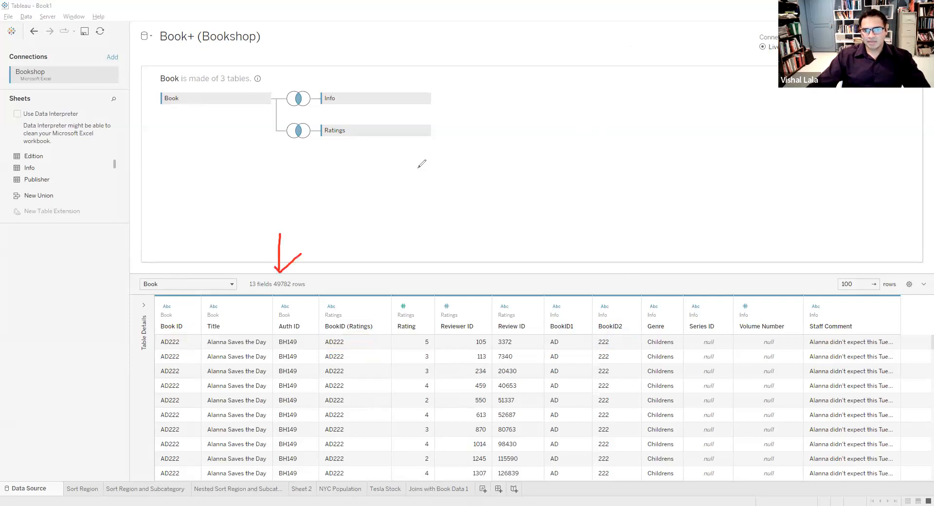
{"action": "left_click", "coordinate": [562, 80]}
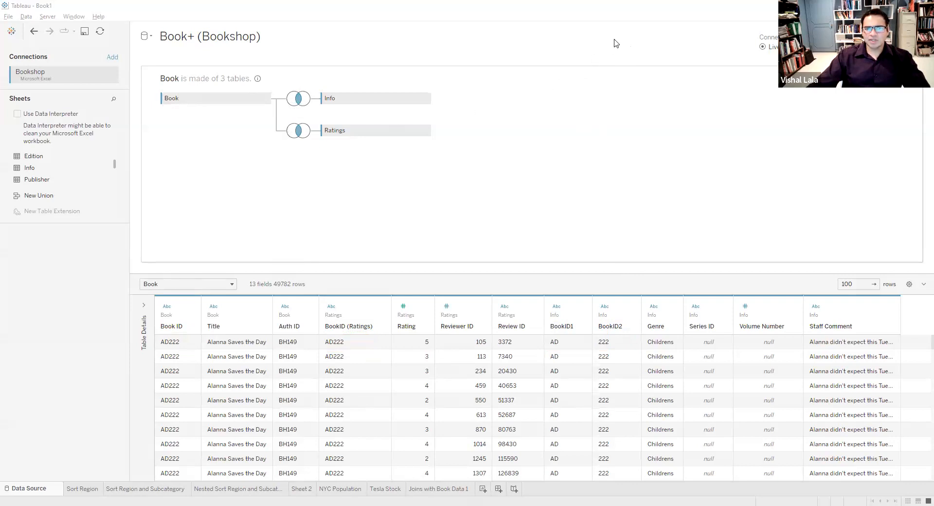
{"action": "left_click_drag", "start_coordinate": [282, 168], "coordinate": [291, 139]}
{"action": "left_click_drag", "start_coordinate": [291, 73], "coordinate": [299, 87]}
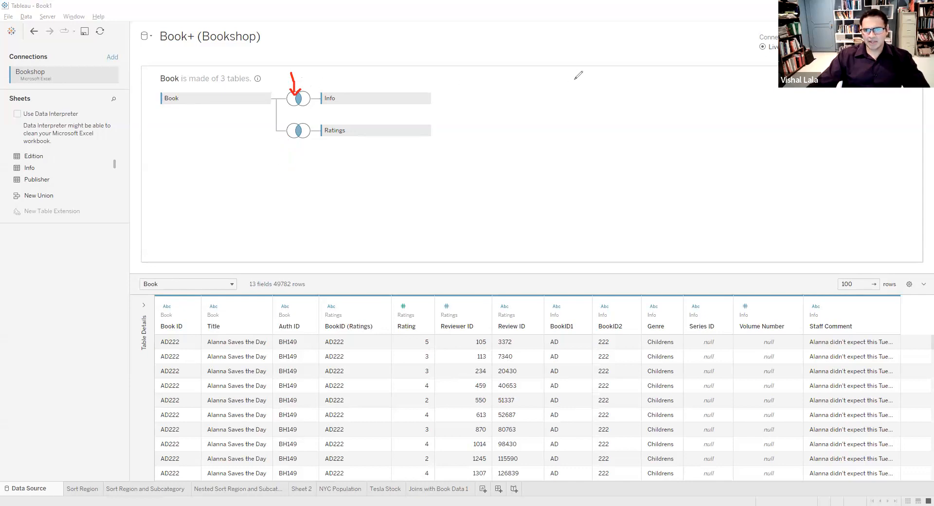
{"action": "left_click", "coordinate": [575, 79]}
{"action": "mouse_move", "coordinate": [292, 183]}
{"action": "left_mouse_down"}
{"action": "mouse_move", "coordinate": [293, 138]}
{"action": "mouse_move", "coordinate": [305, 145]}
{"action": "mouse_move", "coordinate": [284, 131]}
{"action": "mouse_move", "coordinate": [283, 141]}
{"action": "left_mouse_up"}
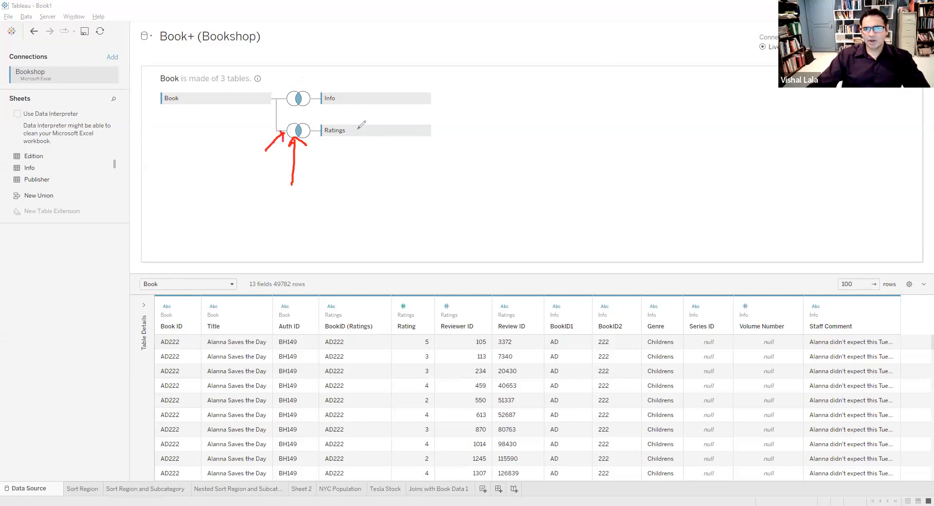
{"action": "left_click", "coordinate": [569, 79]}
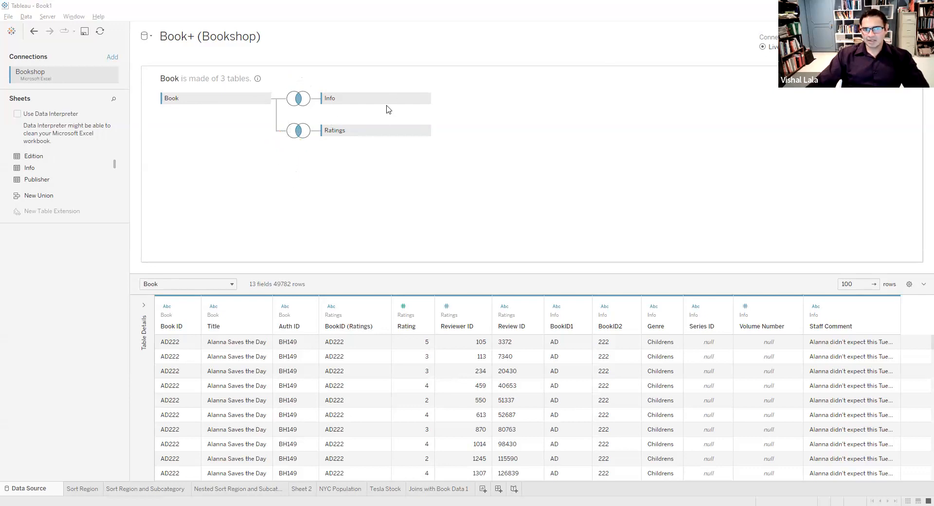
Try left and right joins between Book and Ratings to compare row counts, and restore the inner join
{"action": "left_click", "coordinate": [297, 134]}
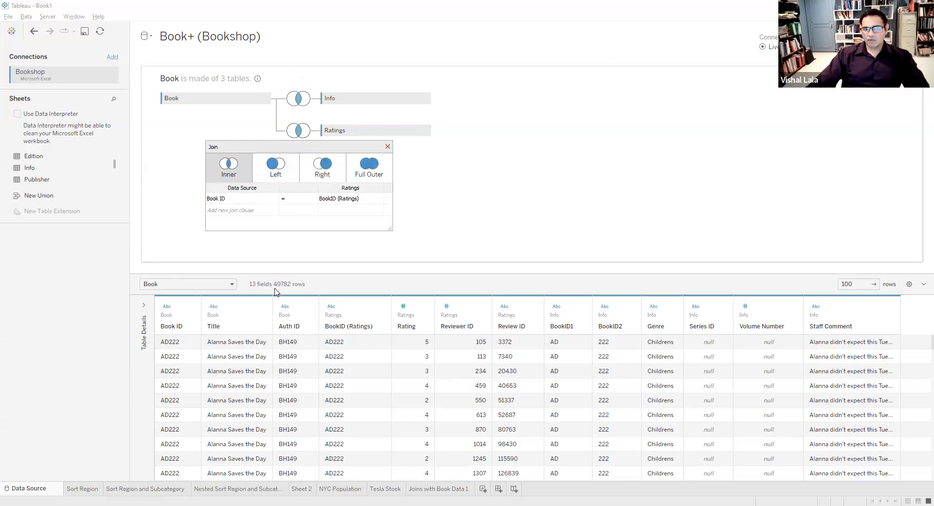
{"action": "left_click", "coordinate": [273, 173]}
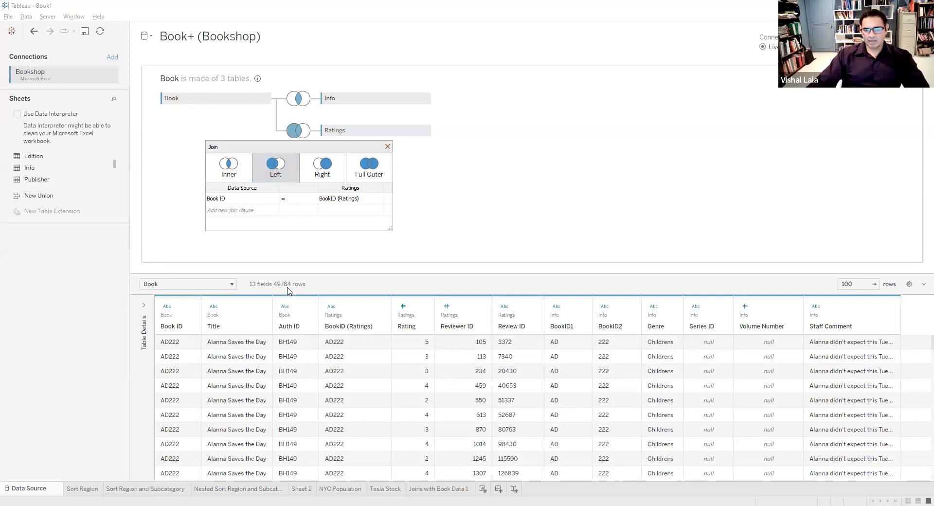
{"action": "left_click", "coordinate": [325, 174]}
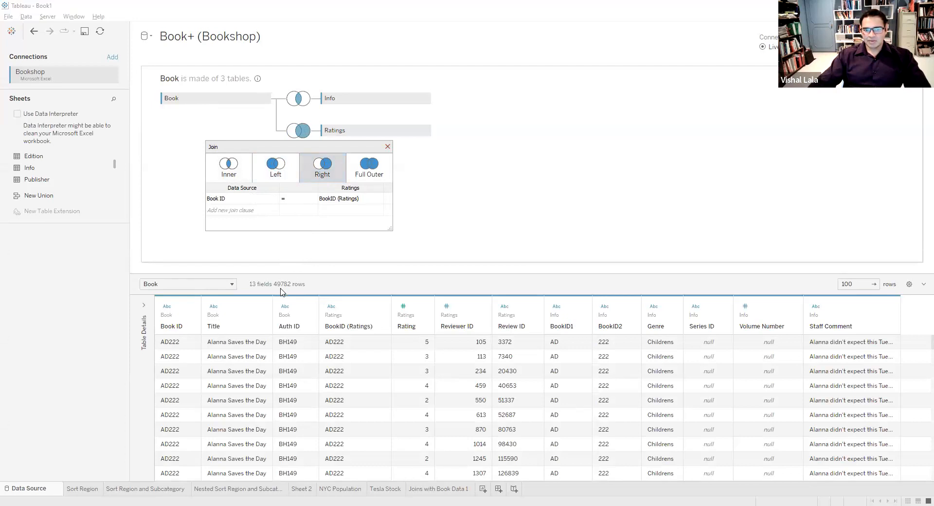
{"action": "left_click", "coordinate": [221, 178]}
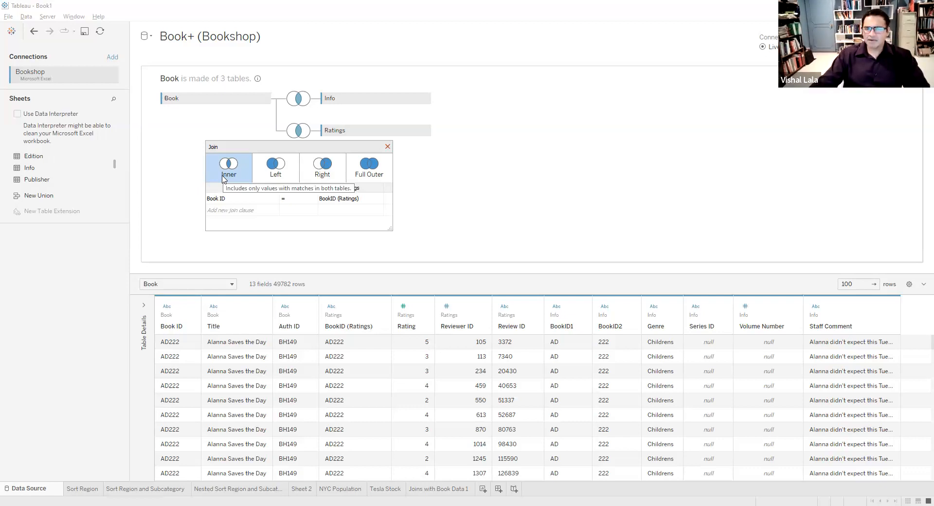
{"action": "left_click", "coordinate": [367, 170]}
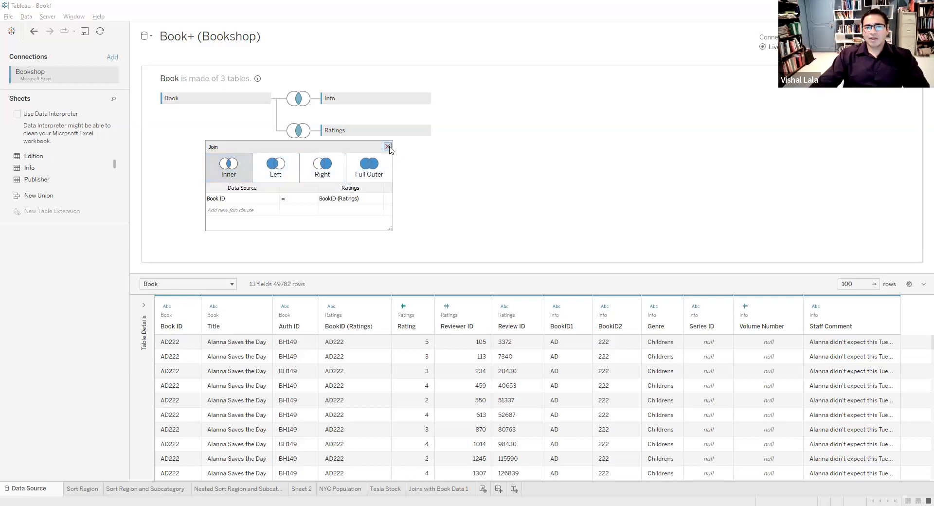
{"action": "left_click", "coordinate": [368, 139]}
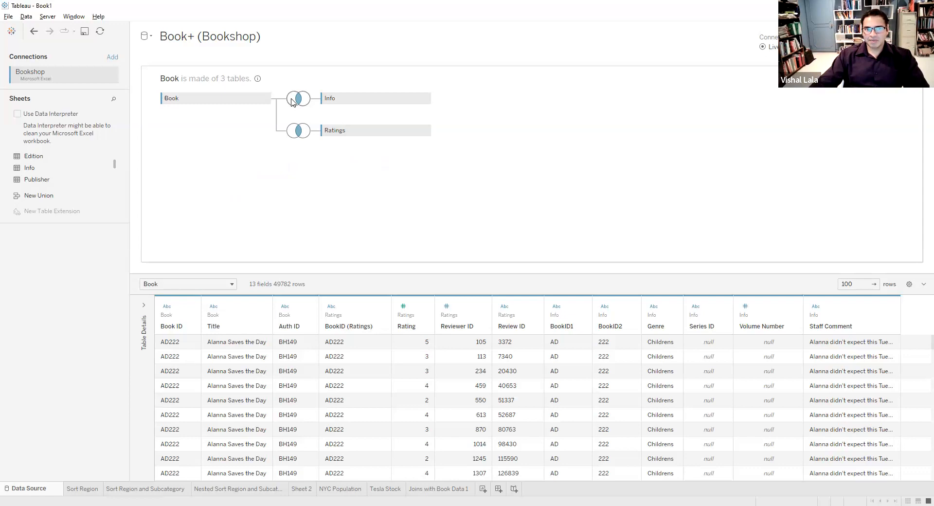
Try left and right joins between Book and Info to compare row counts, and return to the inner join
{"action": "mouse_move", "coordinate": [291, 101]}
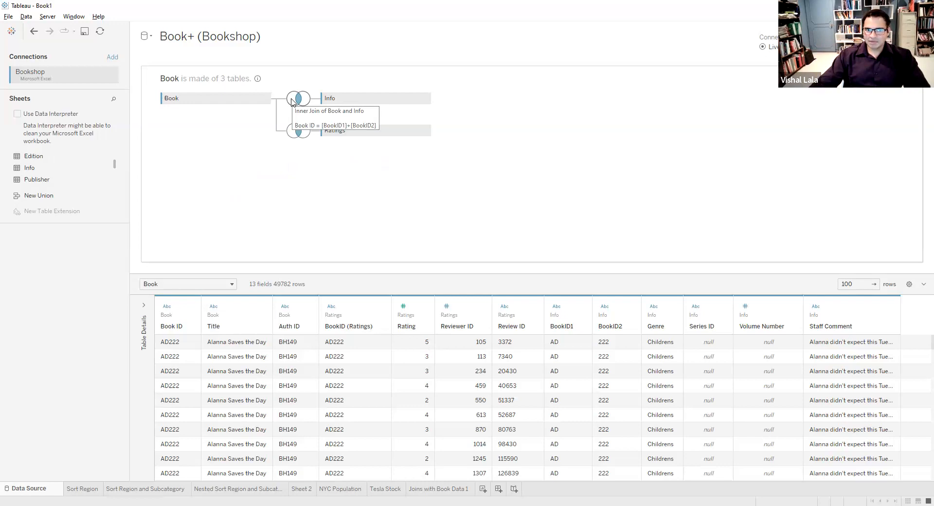
{"action": "left_click", "coordinate": [292, 101]}
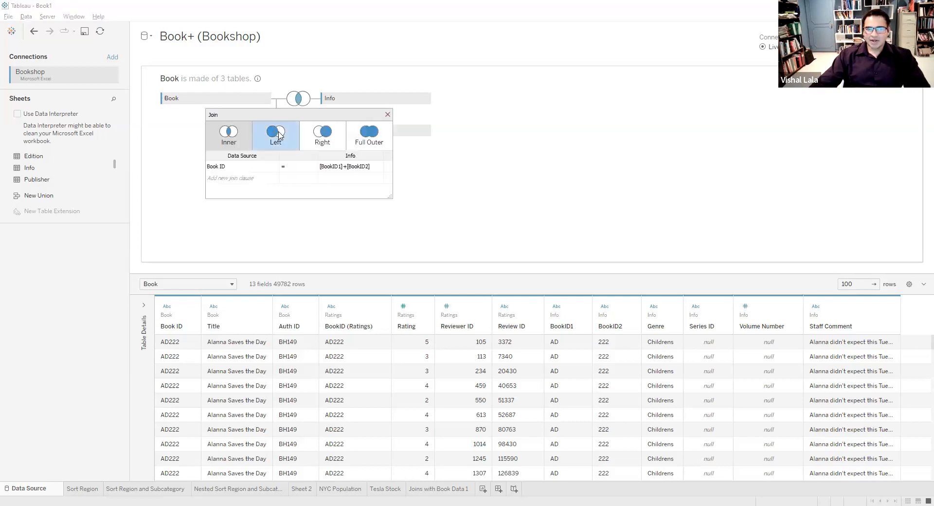
{"action": "left_click", "coordinate": [279, 135]}
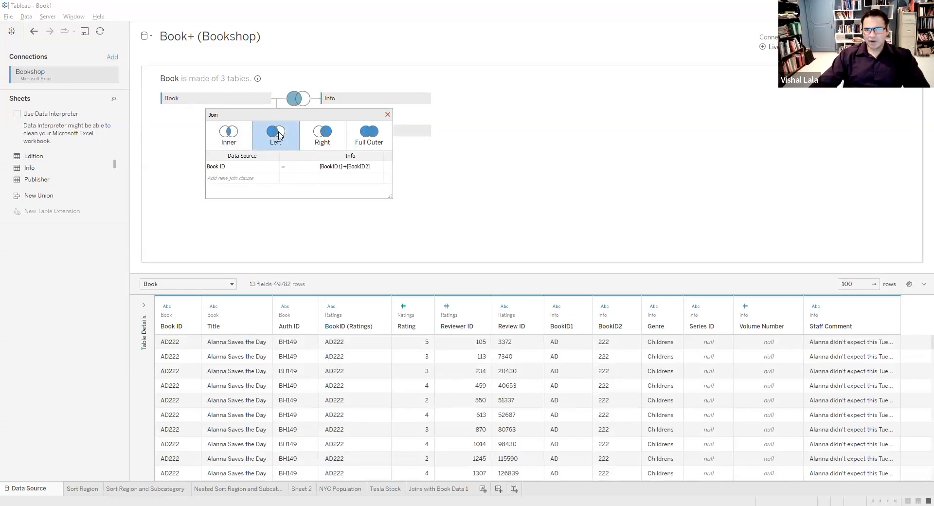
{"action": "left_click", "coordinate": [332, 139]}
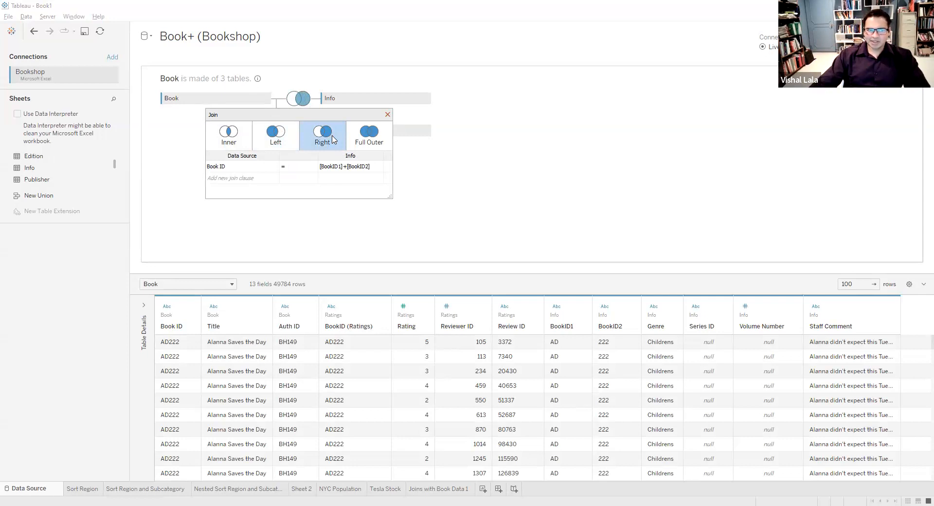
{"action": "left_click", "coordinate": [232, 133]}
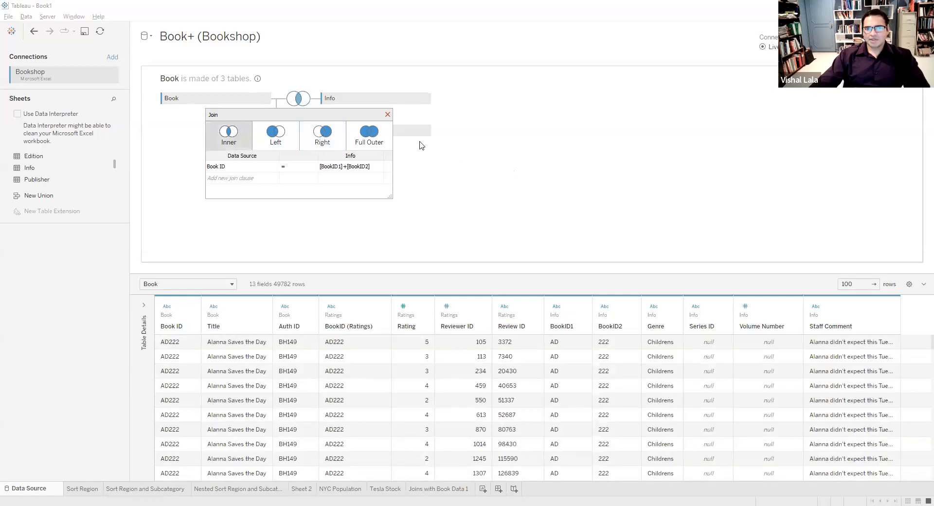
{"action": "left_click", "coordinate": [490, 228]}
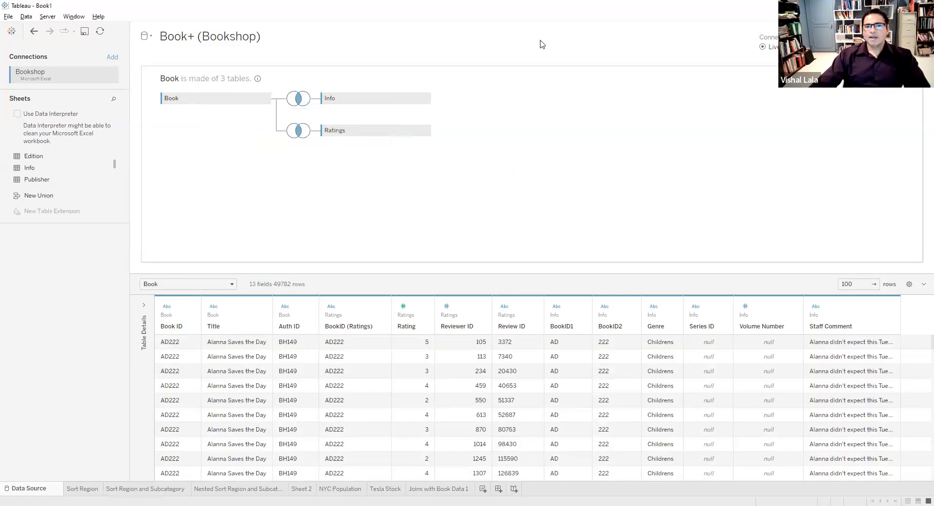
Switch to the PDF slides in the browser and advance past the Joins exercise to the Joins Across Databases slide
{"action": "left_click", "coordinate": [548, 53]}
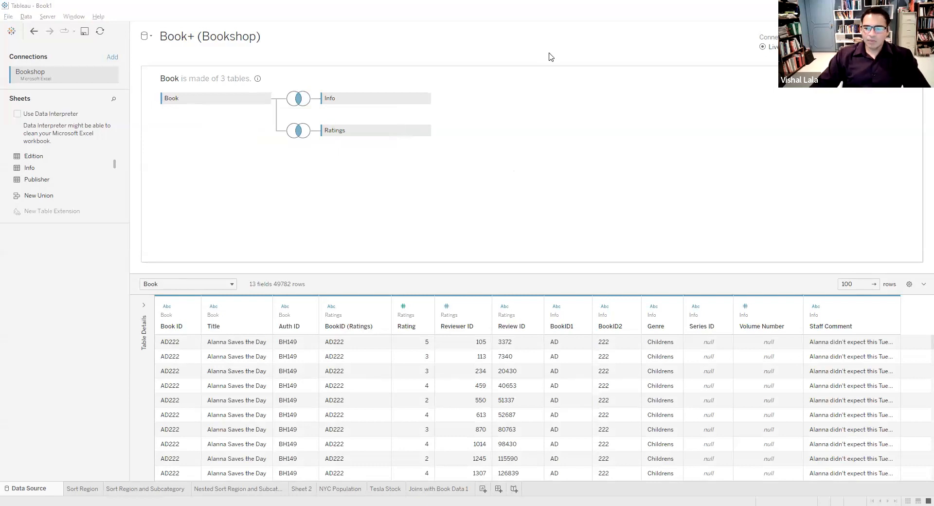
{"action": "key", "text": "alt+Tab"}
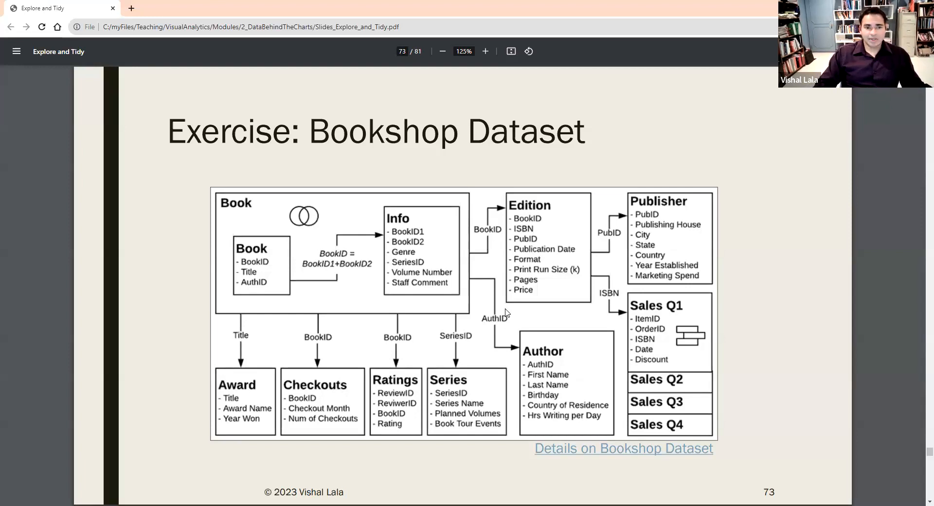
{"action": "key", "text": "Right"}
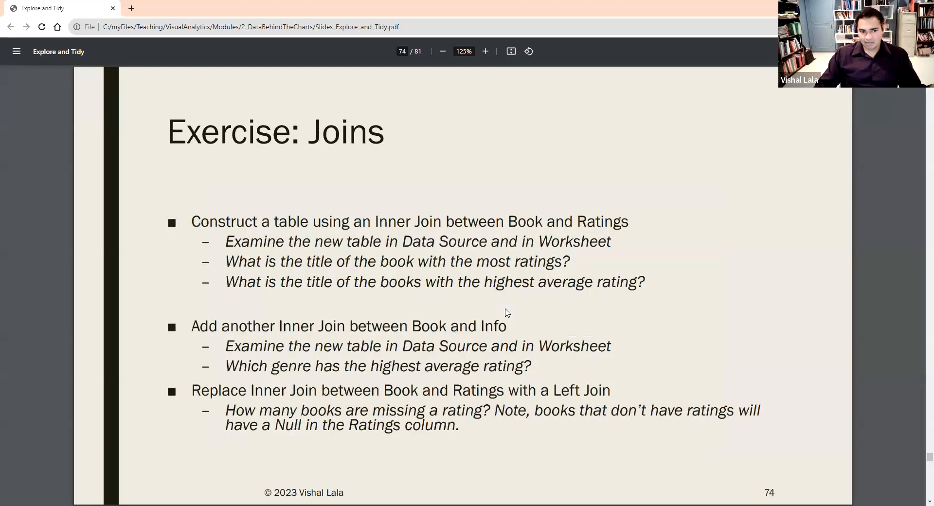
{"action": "key", "text": "Right"}
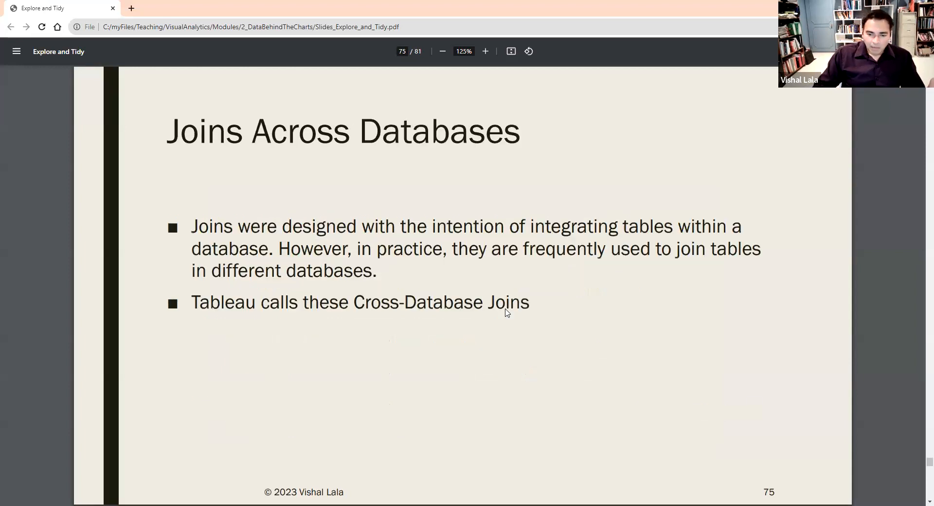